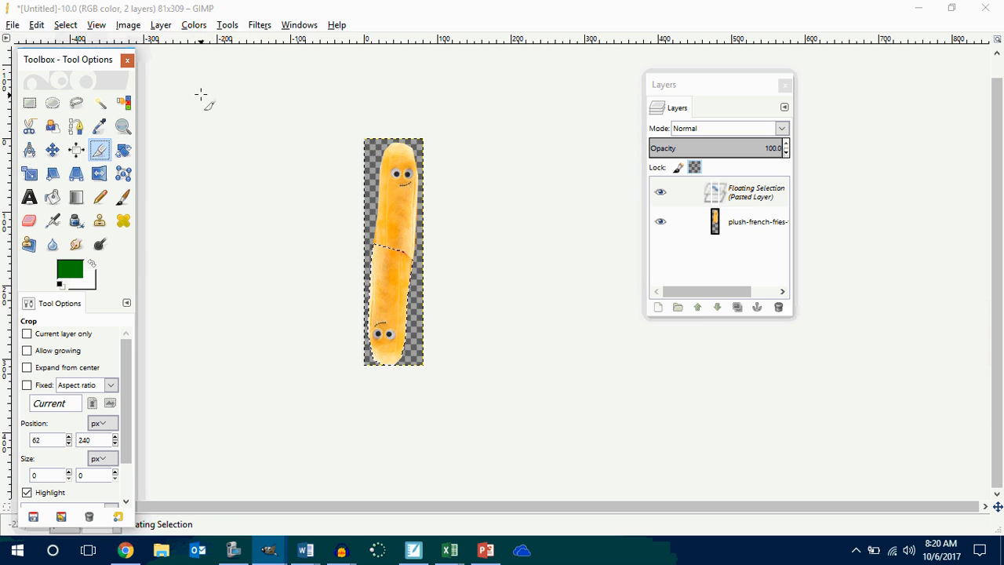
Create a new blank image 300 px wide and 400 px high.
click(14, 25)
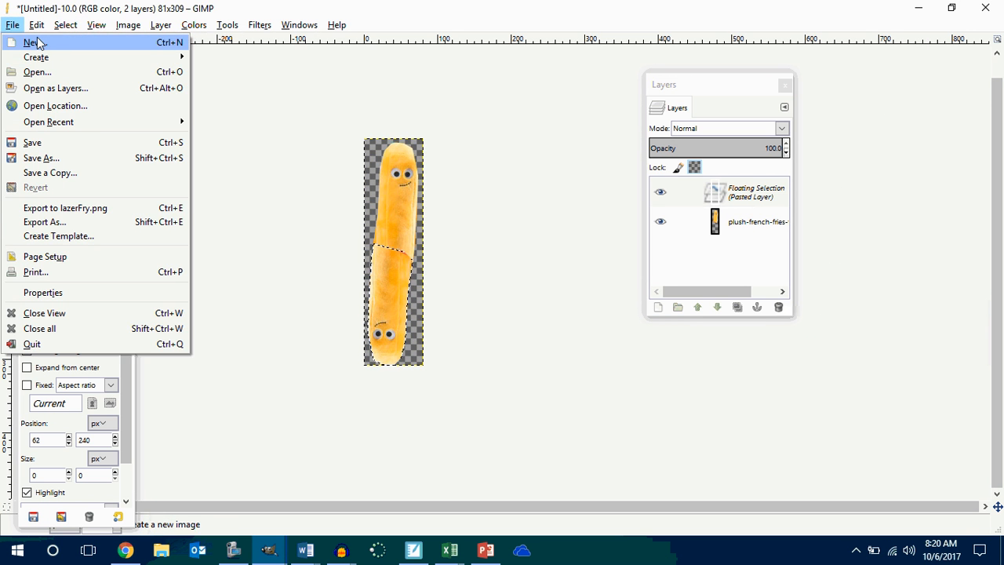
click(36, 42)
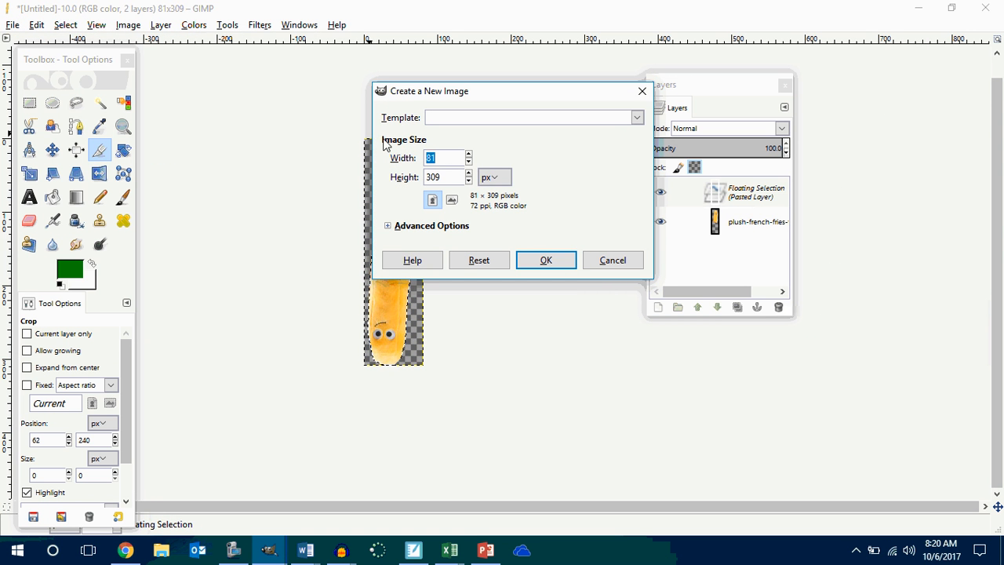
text(300)
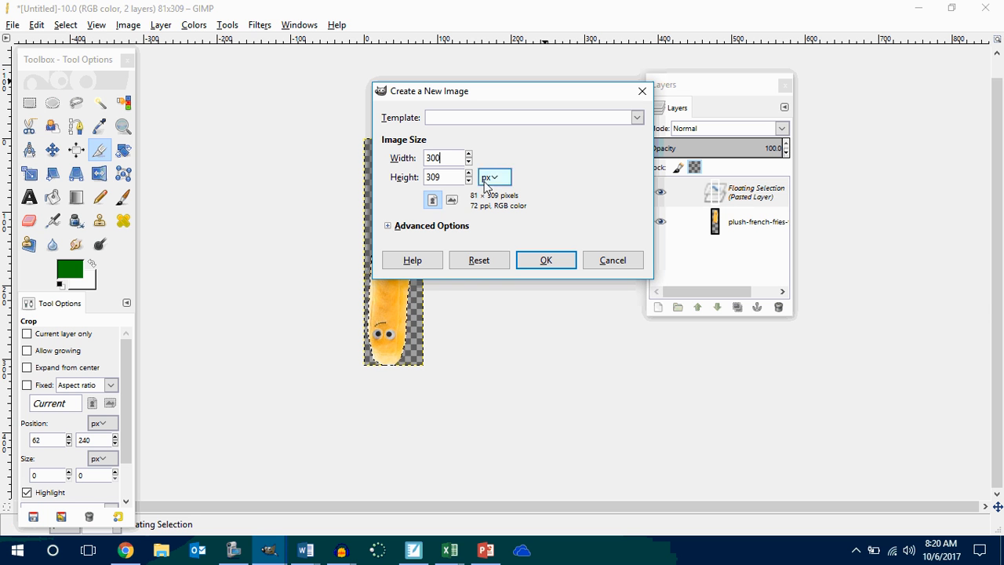
double_click(453, 178)
text(400)
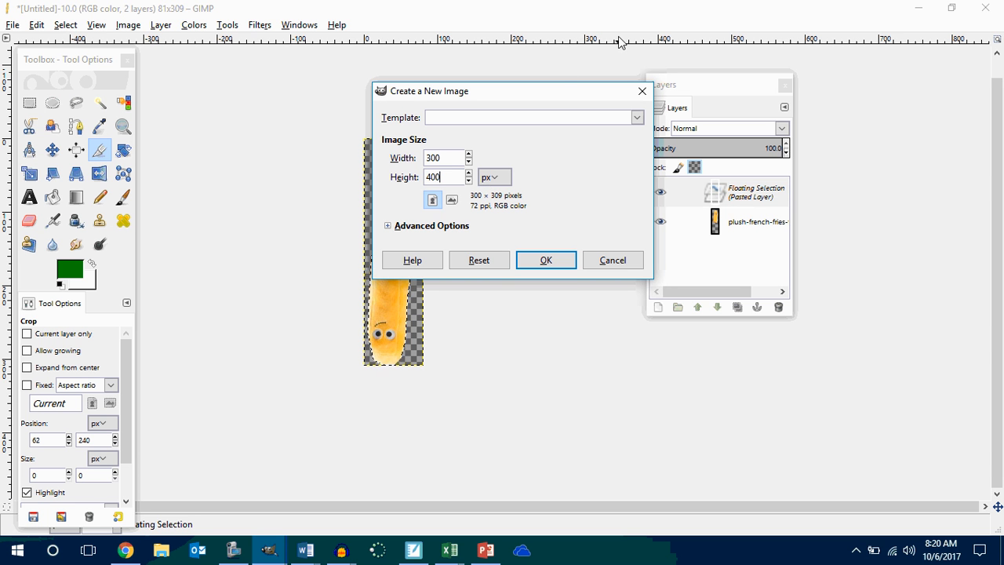
click(571, 263)
click(385, 86)
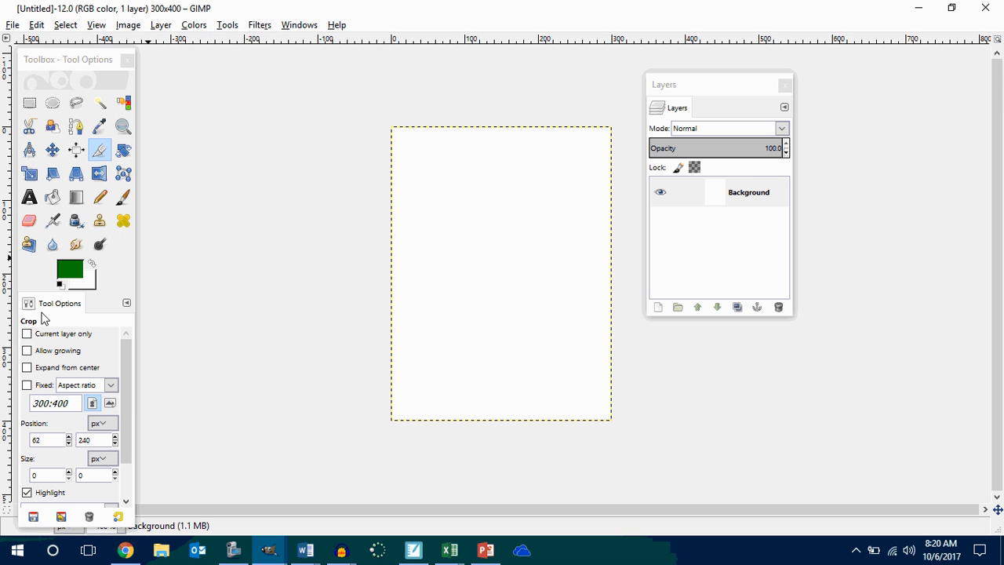
Fill the background layer from the top edge to the bottom with a linear Skyline gradient using the Blend tool.
click(75, 198)
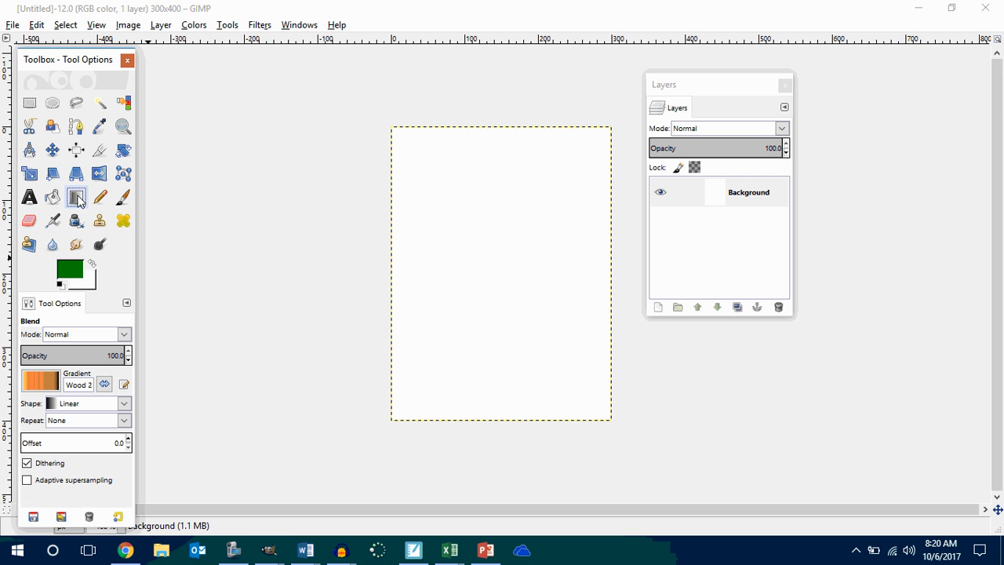
click(32, 382)
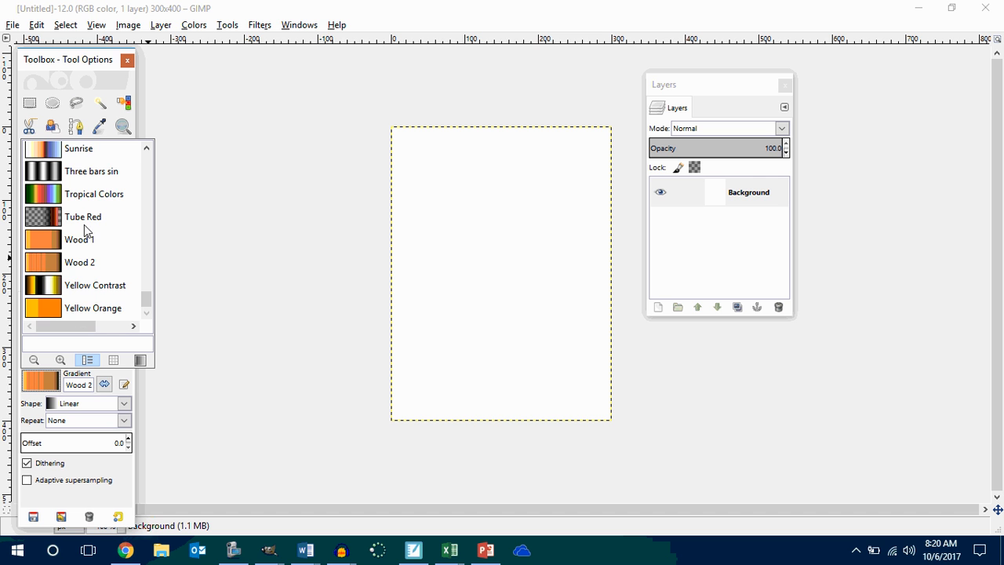
scroll(92, 227, up, 5)
scroll(92, 228, up, 12)
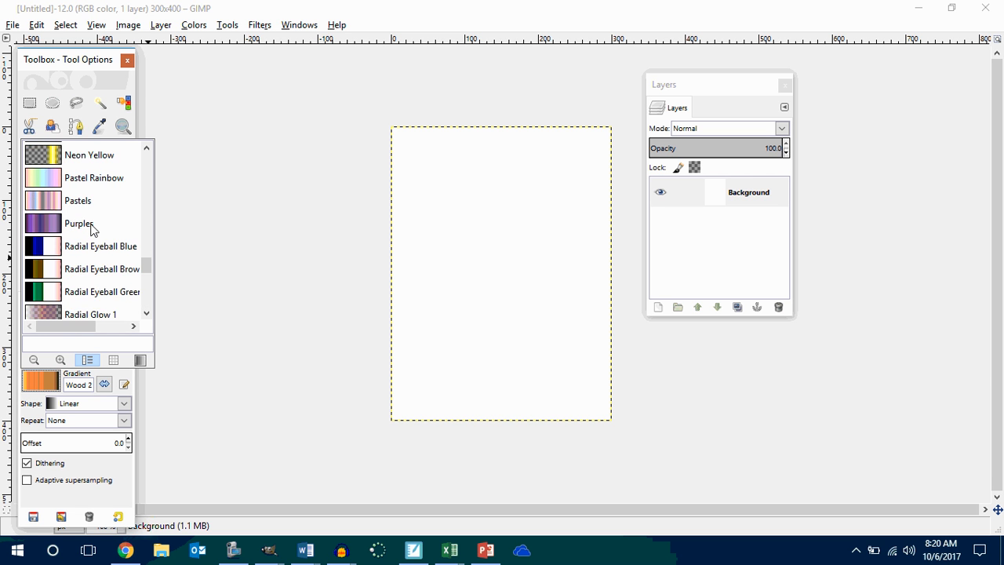
scroll(91, 228, up, 15)
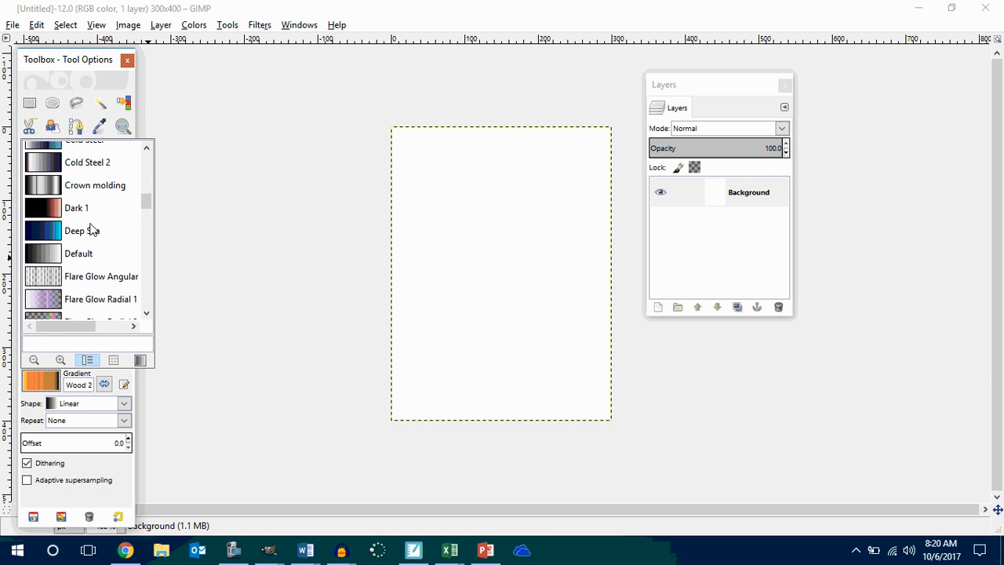
scroll(92, 228, up, 1)
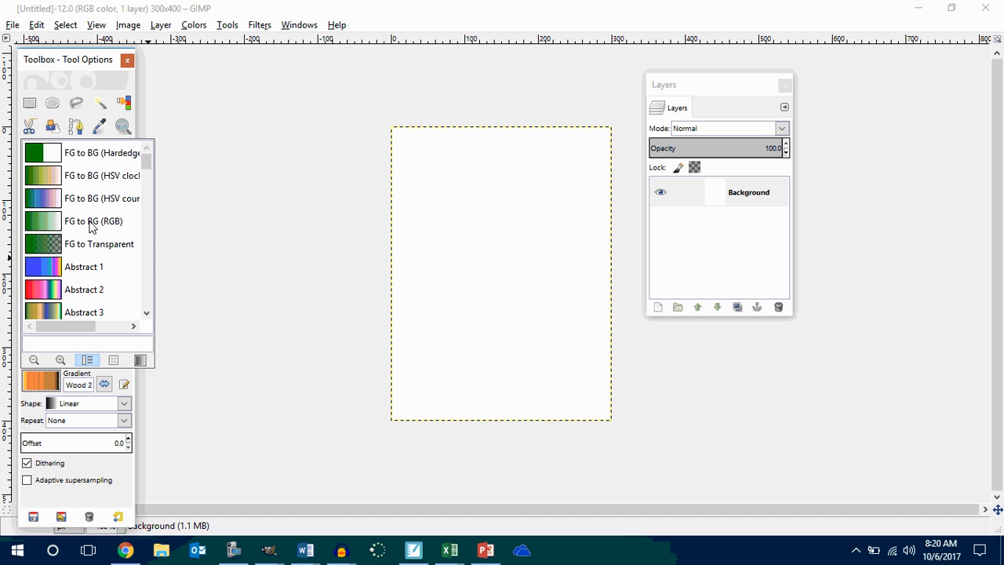
scroll(92, 228, down, 9)
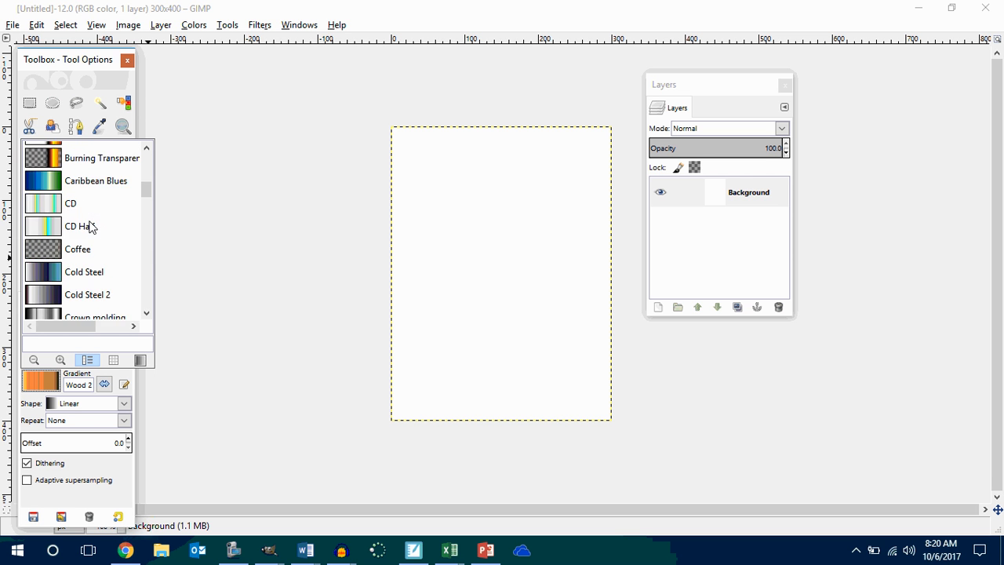
scroll(90, 227, down, 4)
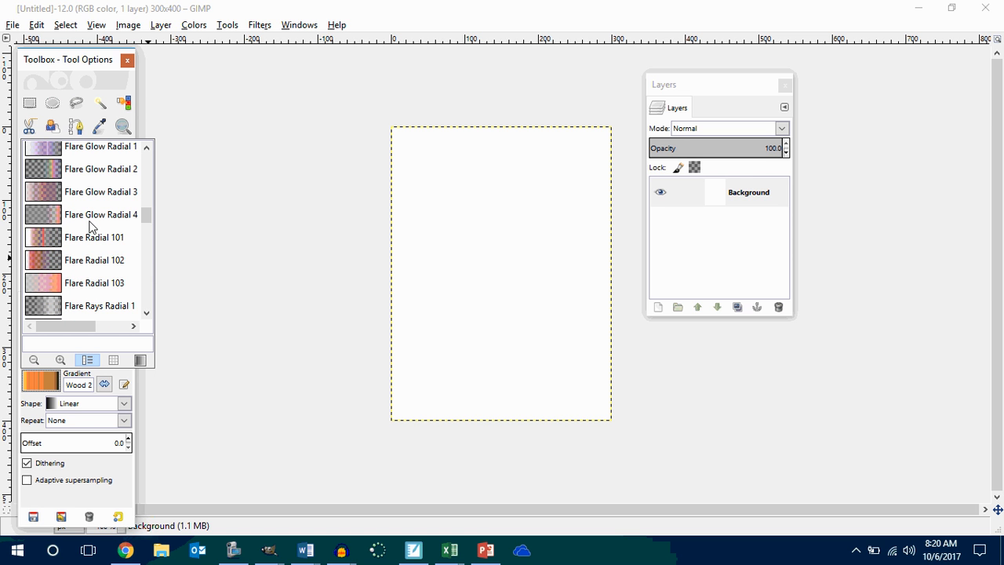
scroll(92, 227, down, 7)
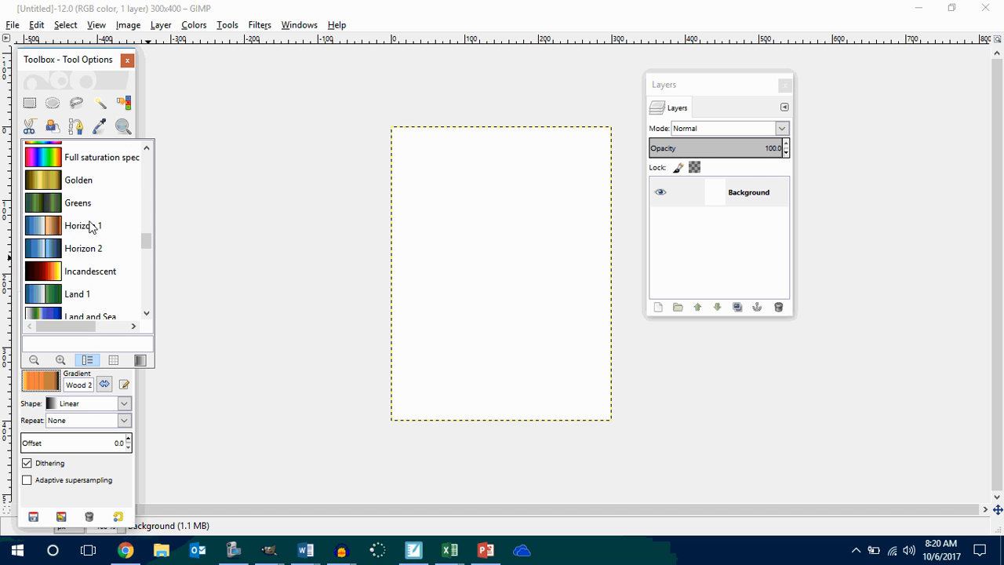
scroll(92, 226, down, 7)
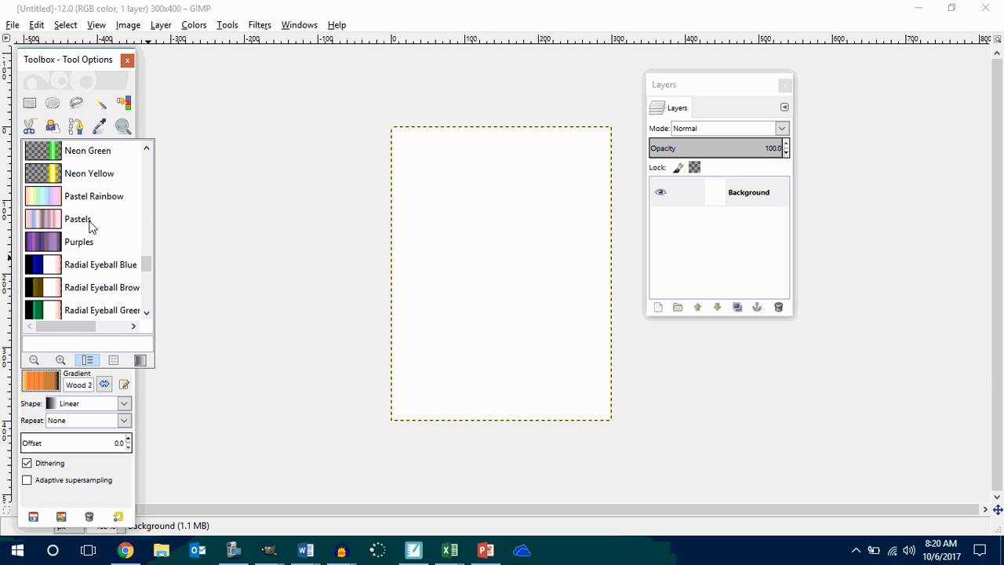
scroll(92, 228, down, 5)
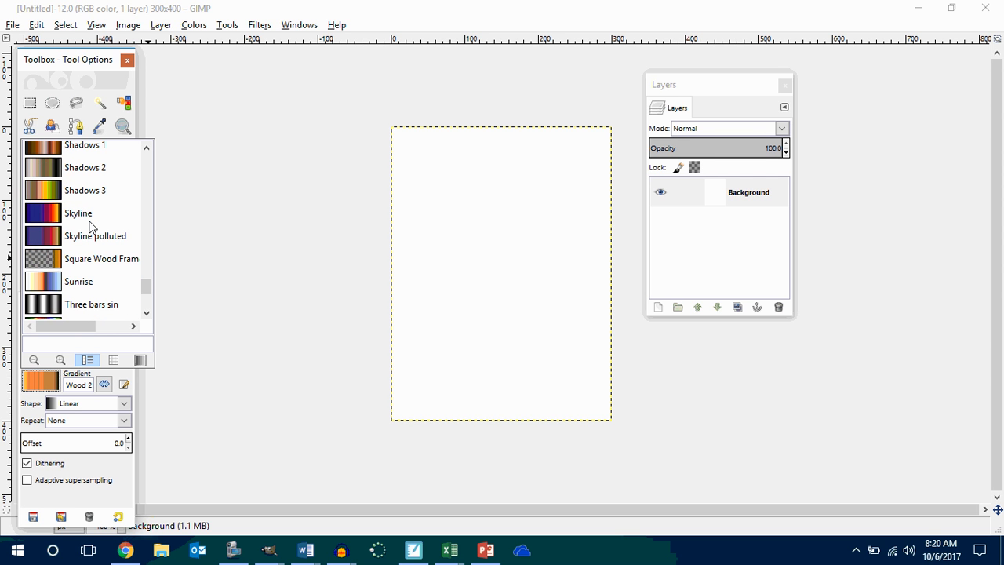
click(48, 220)
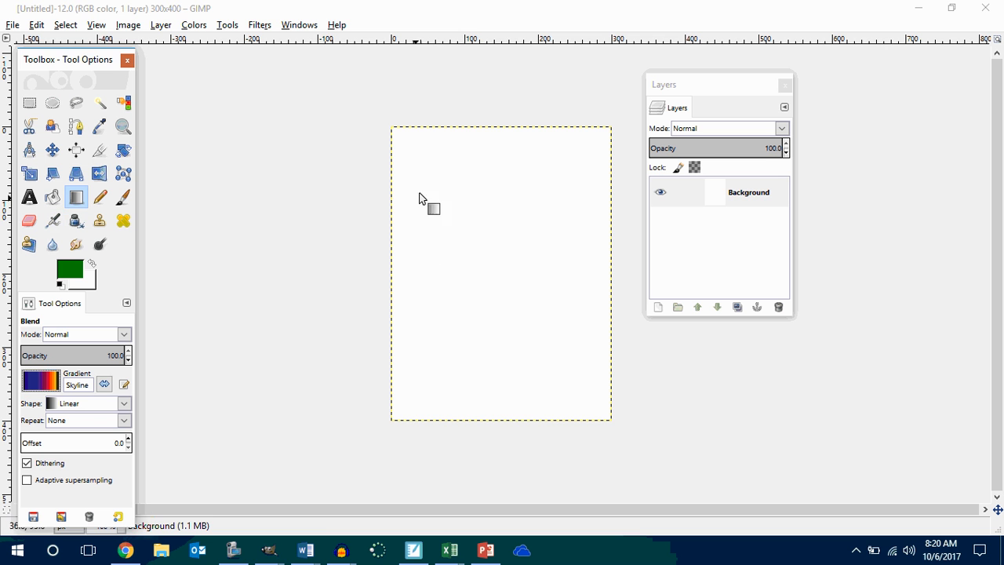
drag(495, 128, 507, 413)
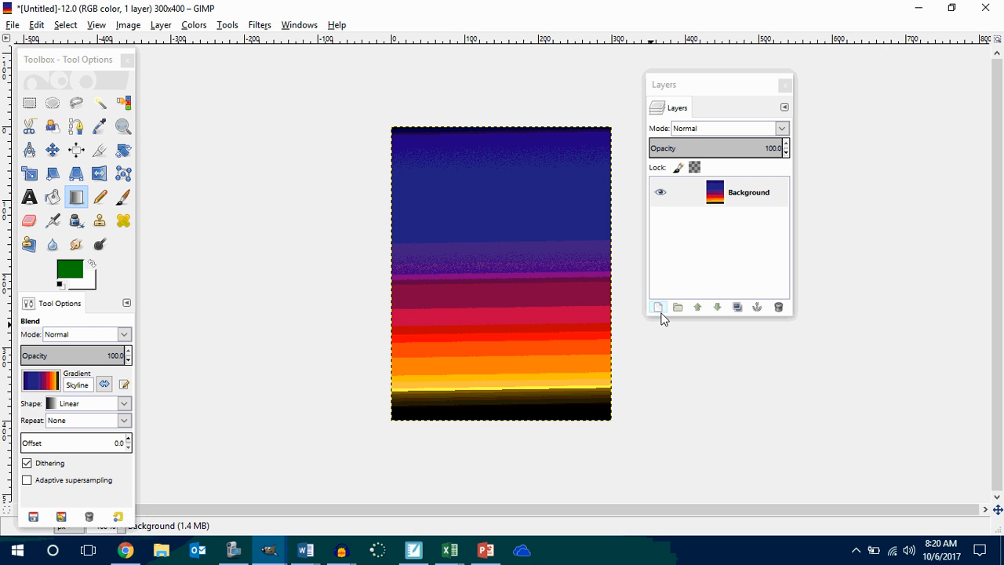
Start exporting the image under the name firespriterbackground.jpg, choosing the P2 Innovators Makers folder inside 2017-2018 as its location.
click(13, 25)
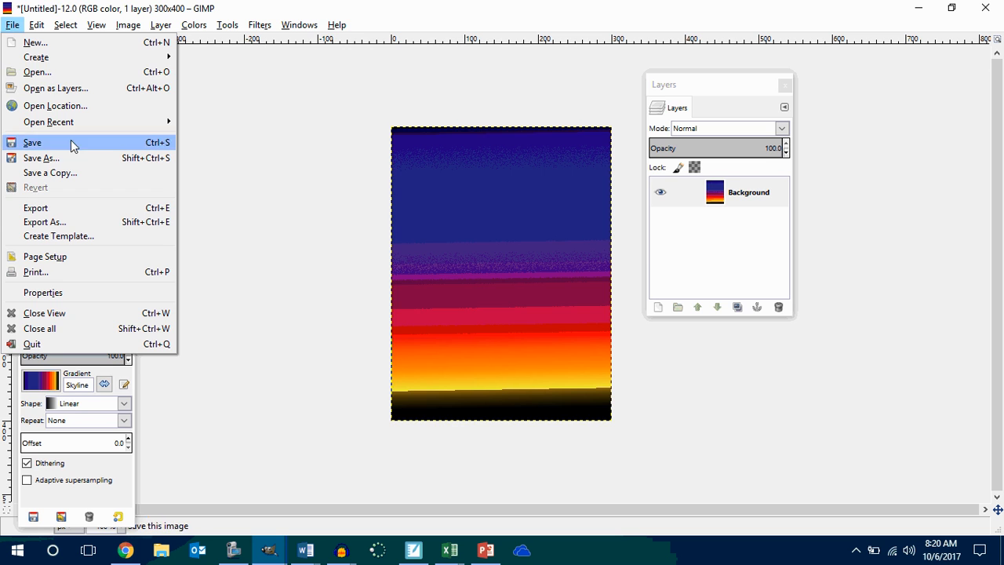
click(73, 222)
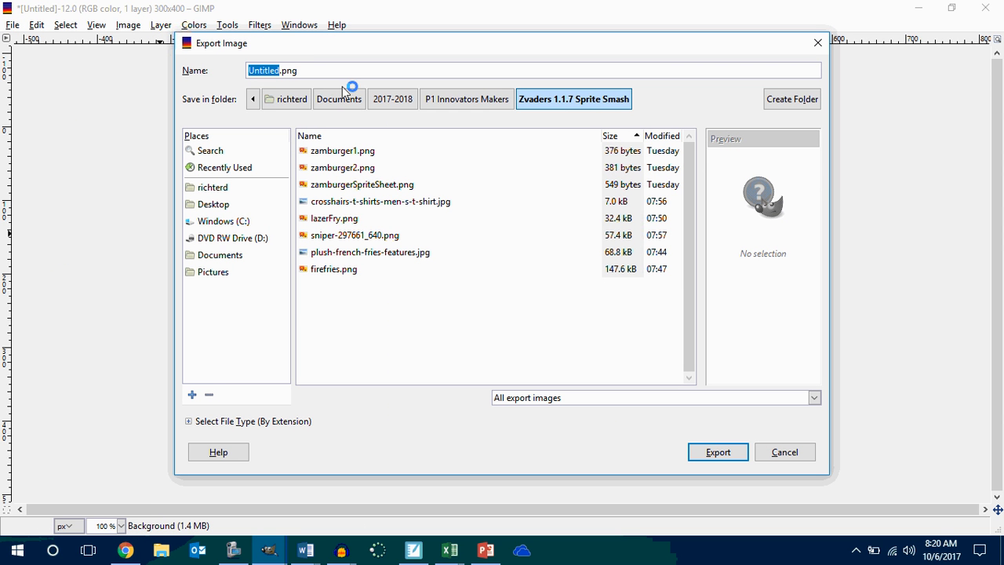
text(firfi)
key(BackSpace)
key(BackSpace)
key(BackSpace)
key(BackSpace)
text(irespriterbac)
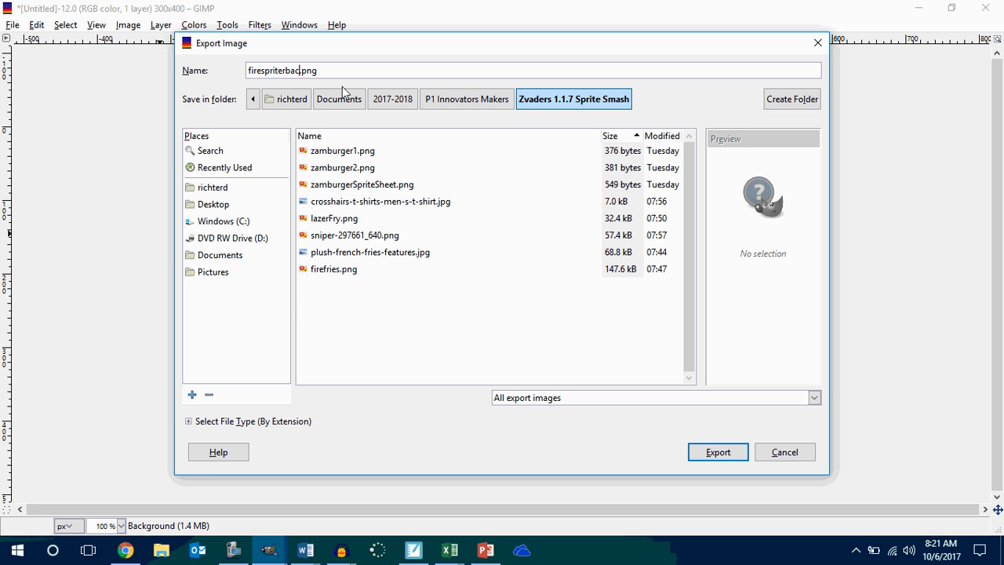
text(kgrou)
key(BackSpace)
key(BackSpace)
key(BackSpace)
key(BackSpace)
text(.jpg)
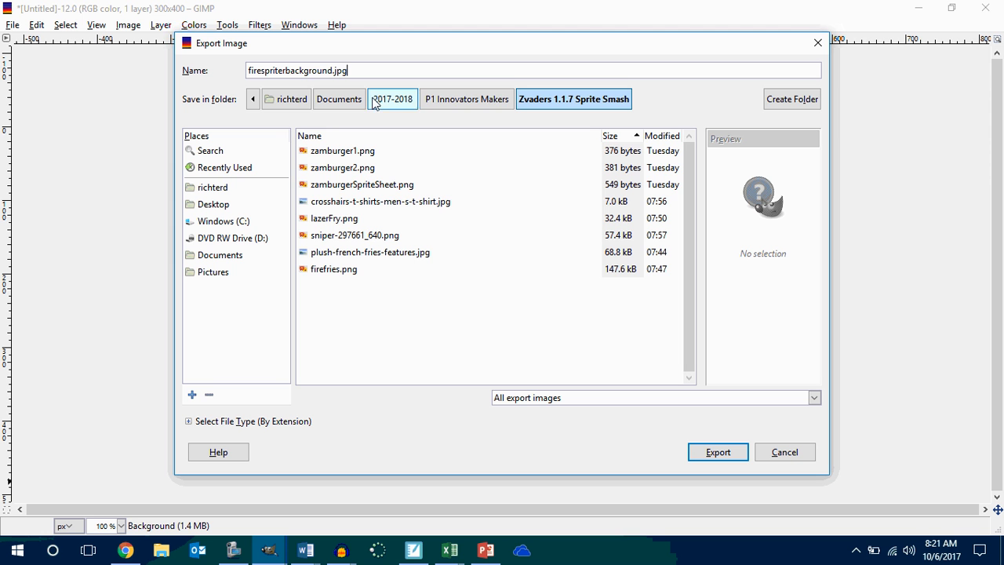
click(396, 99)
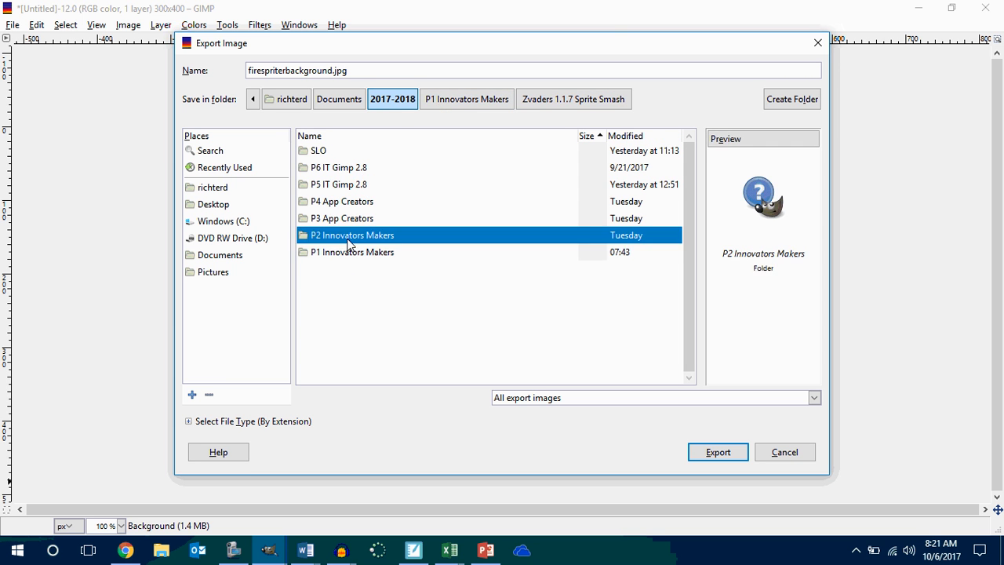
double_click(350, 239)
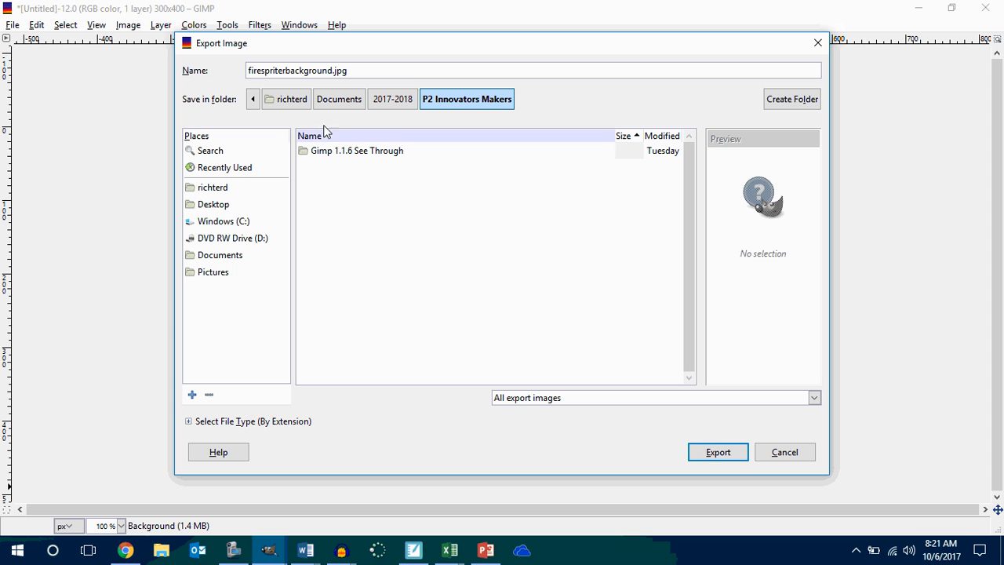
Try to create a folder named "Sprite Smash 1.1.7 FireSpriter" in the export location.
click(781, 108)
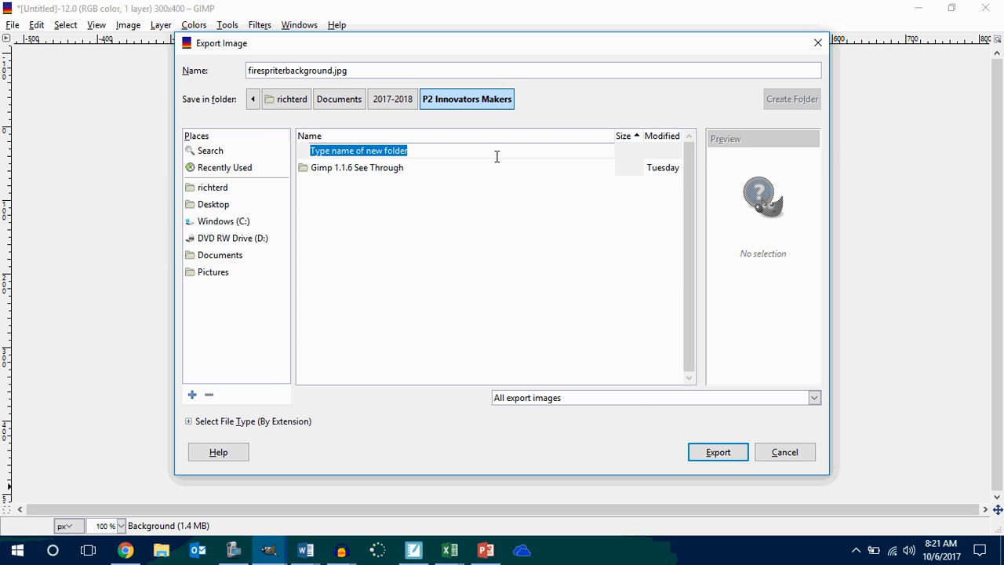
text(S)
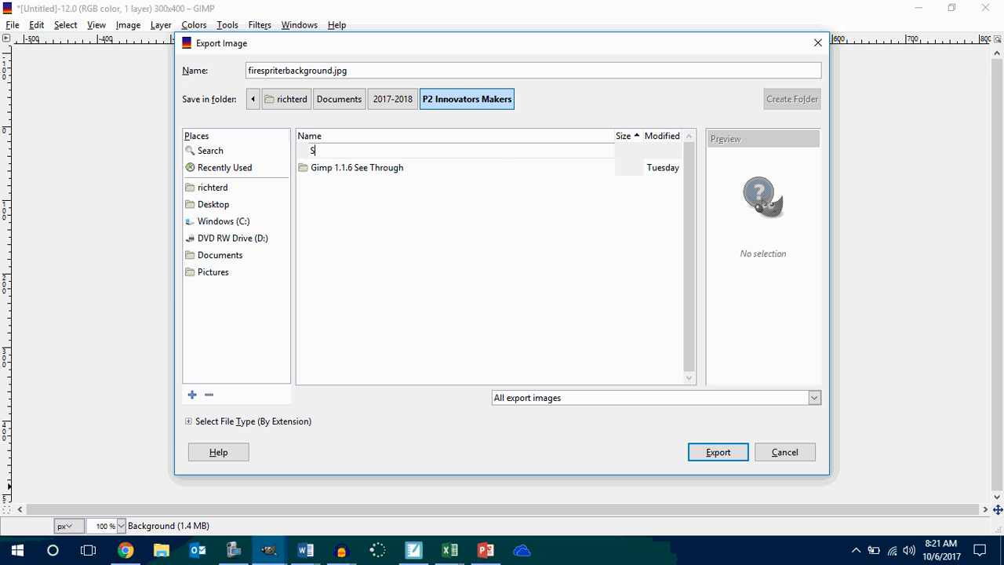
text(priteSmashj)
key(BackSpace)
text(1.1.7 FireSpriter)
Complete the JPEG export of the gradient background.
click(734, 454)
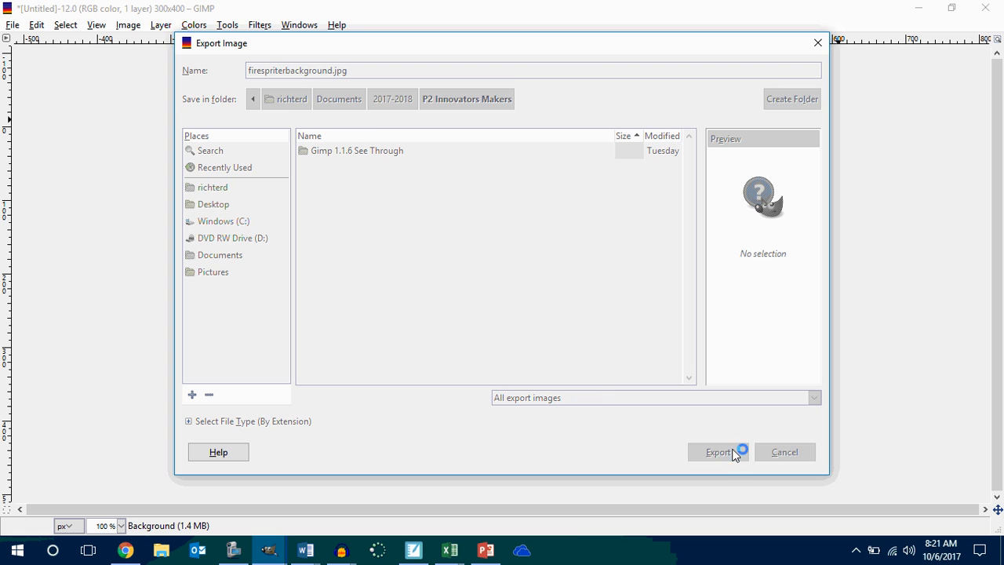
click(518, 372)
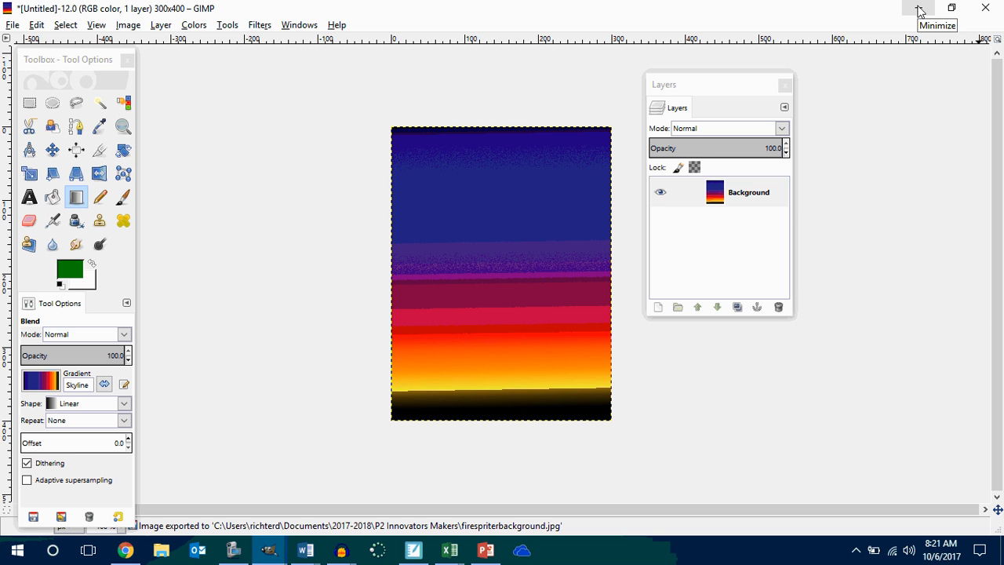
click(161, 553)
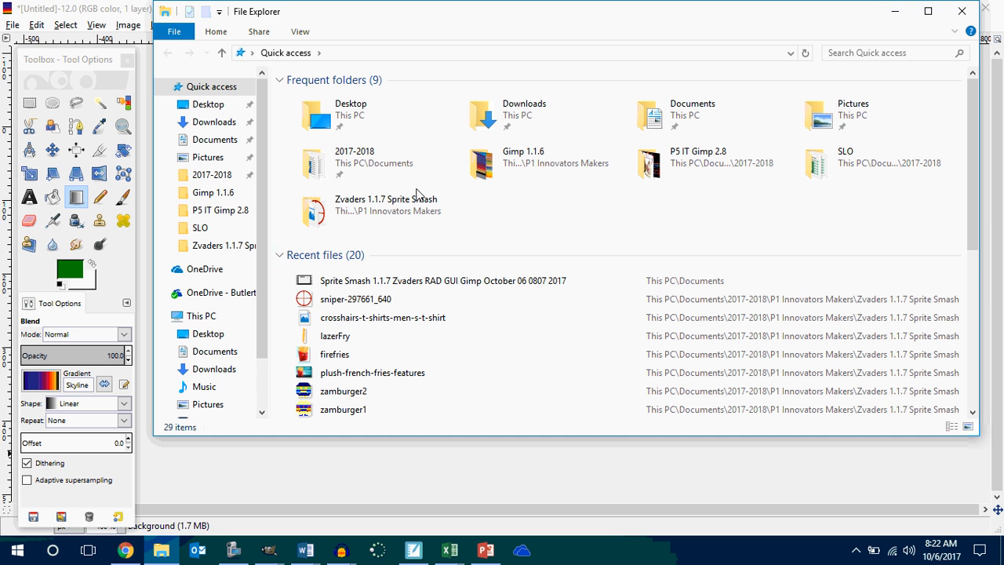
click(18, 550)
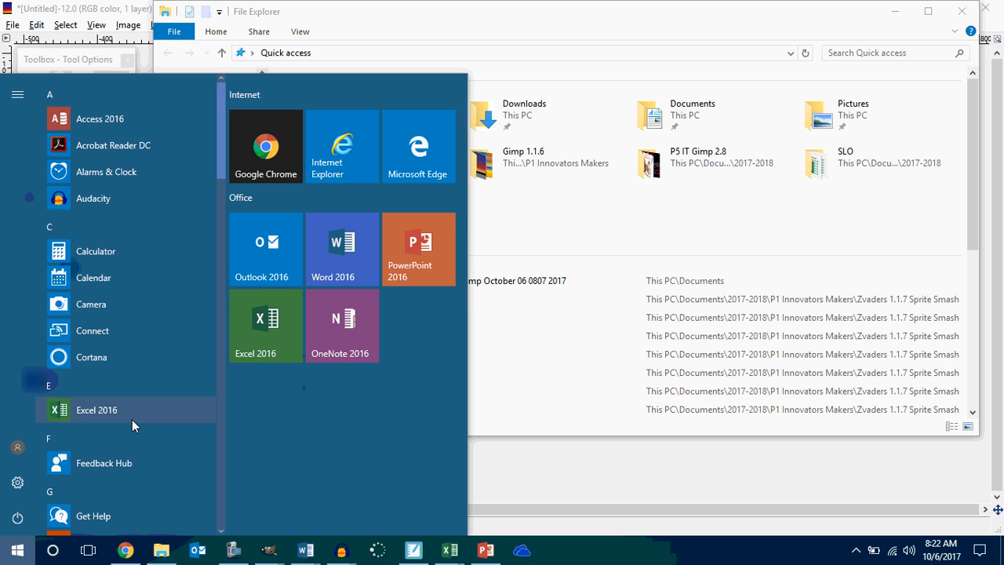
scroll(133, 419, down, 5)
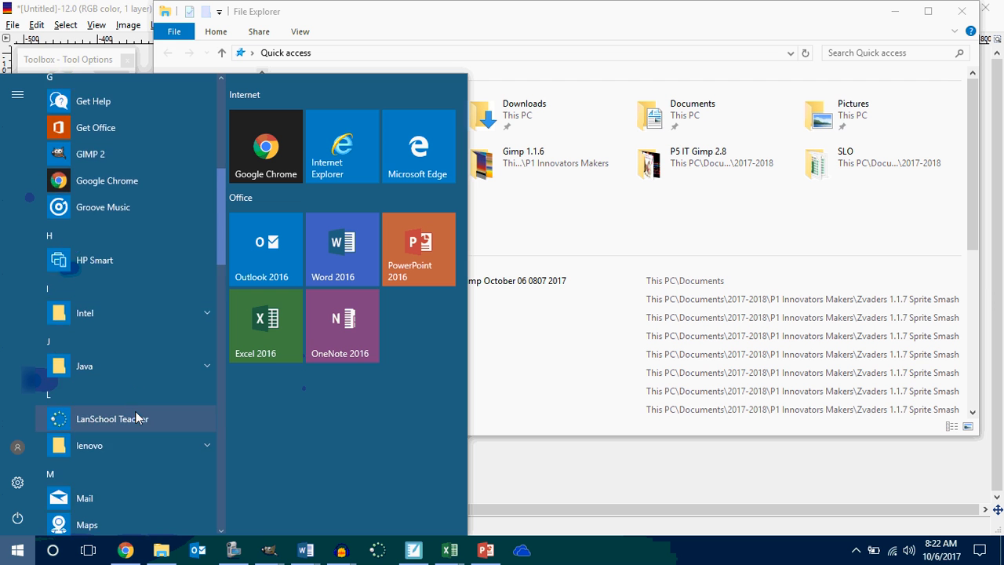
scroll(135, 411, down, 10)
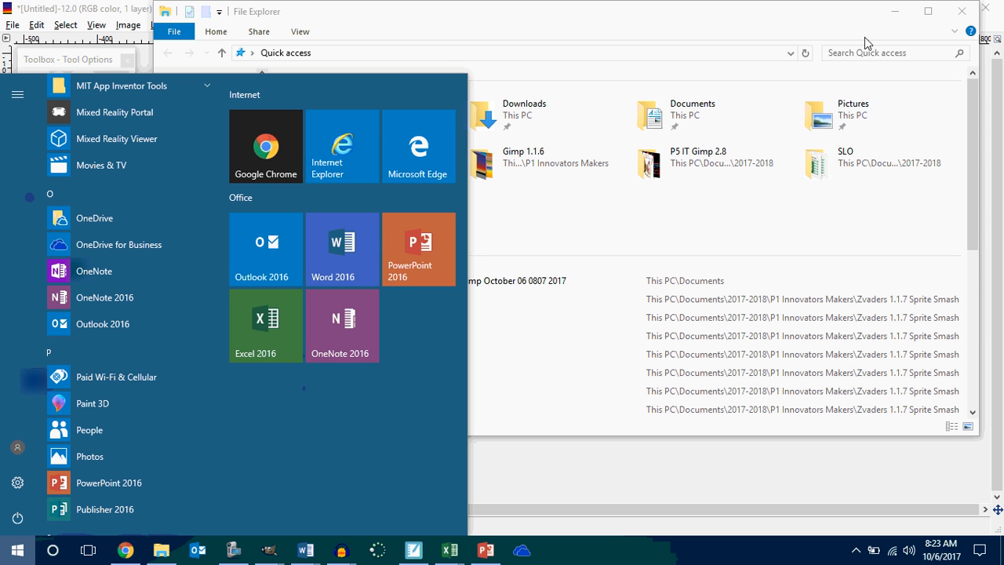
click(895, 12)
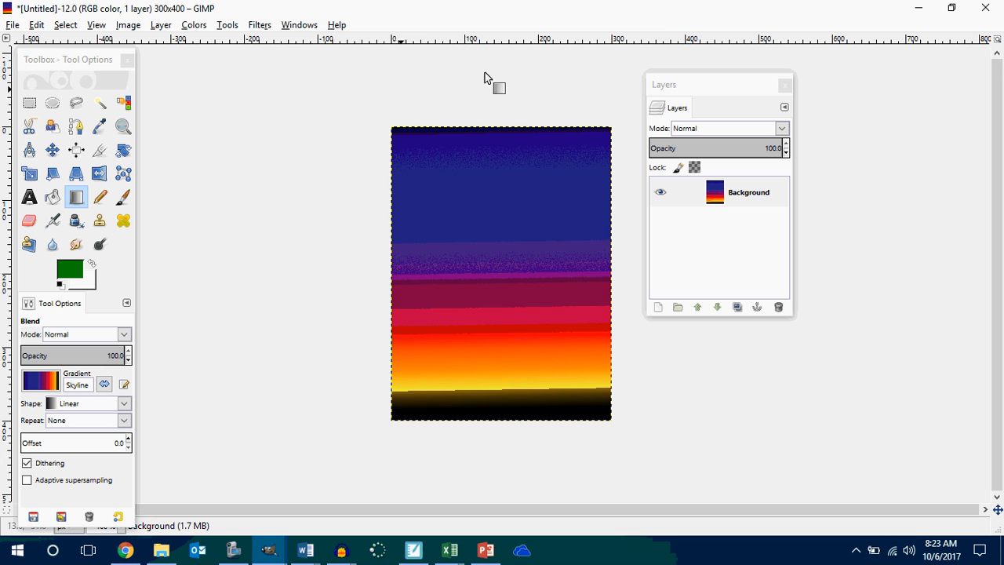
Switch to MIT App Inventor in the browser and select the cnvMarioBoard canvas component.
key(ctrl+v)
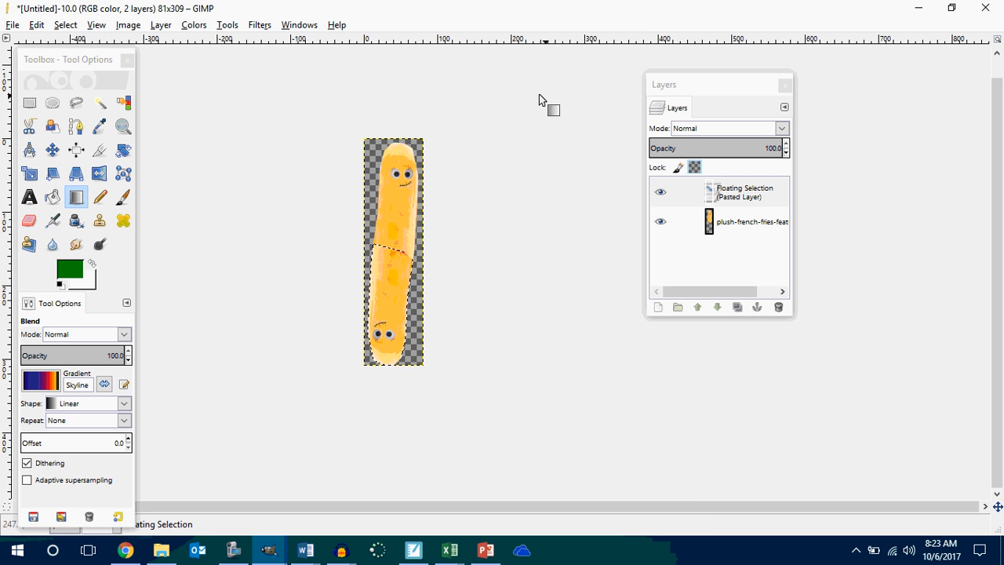
click(919, 9)
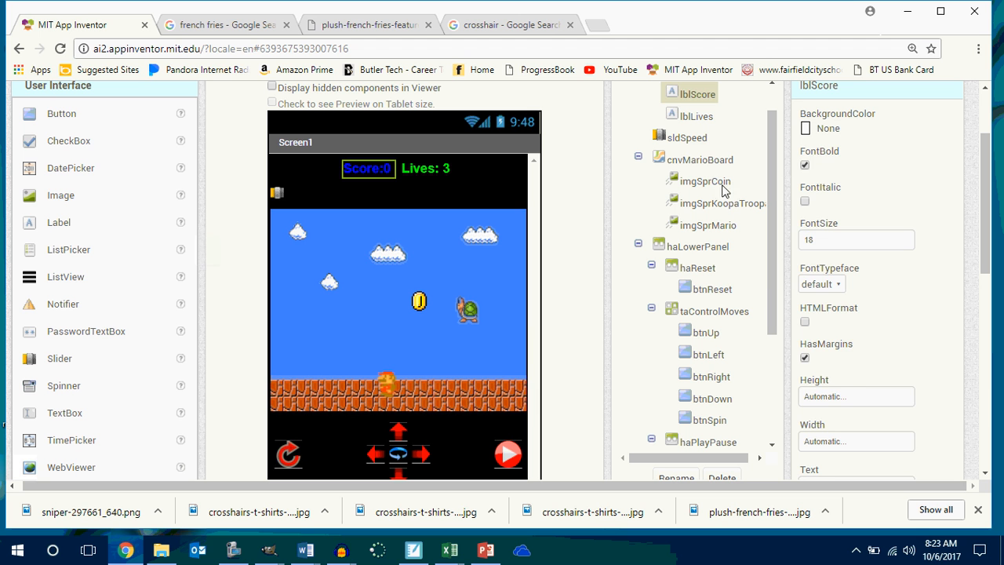
click(709, 161)
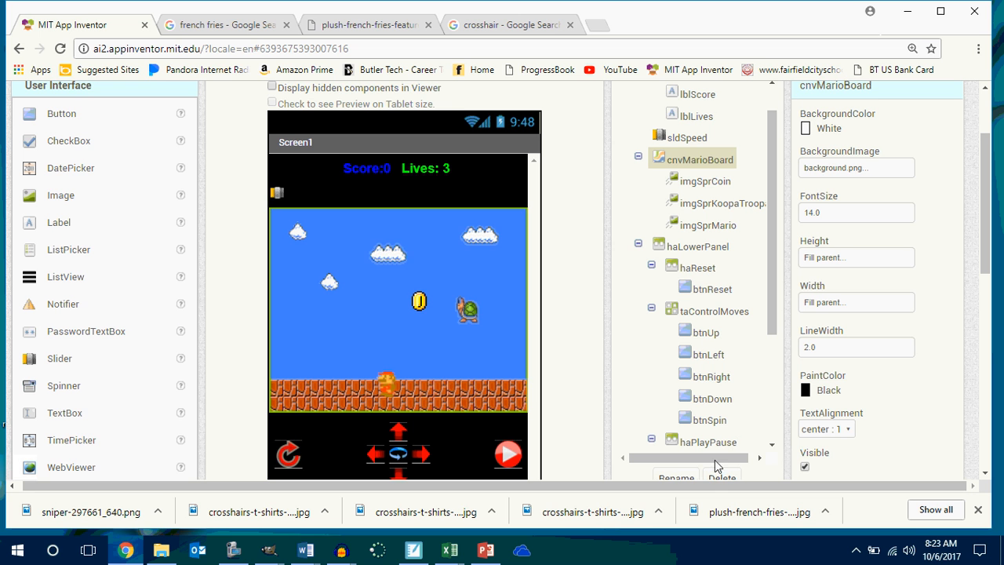
Rename the cnvMarioBoard canvas component to cnvPlayField.
click(676, 477)
key(End)
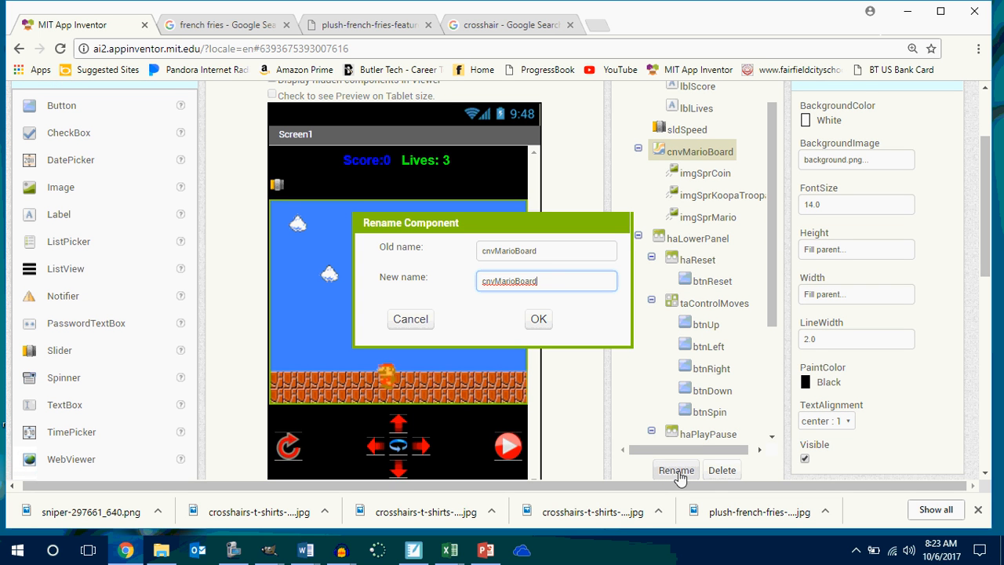
key(BackSpace)
key(BackSpace)
key(BackSpace)
key(BackSpace)
key(BackSpace)
key(BackSpace)
key(BackSpace)
key(BackSpace)
key(BackSpace)
key(BackSpace)
text(PlayField)
key(Return)
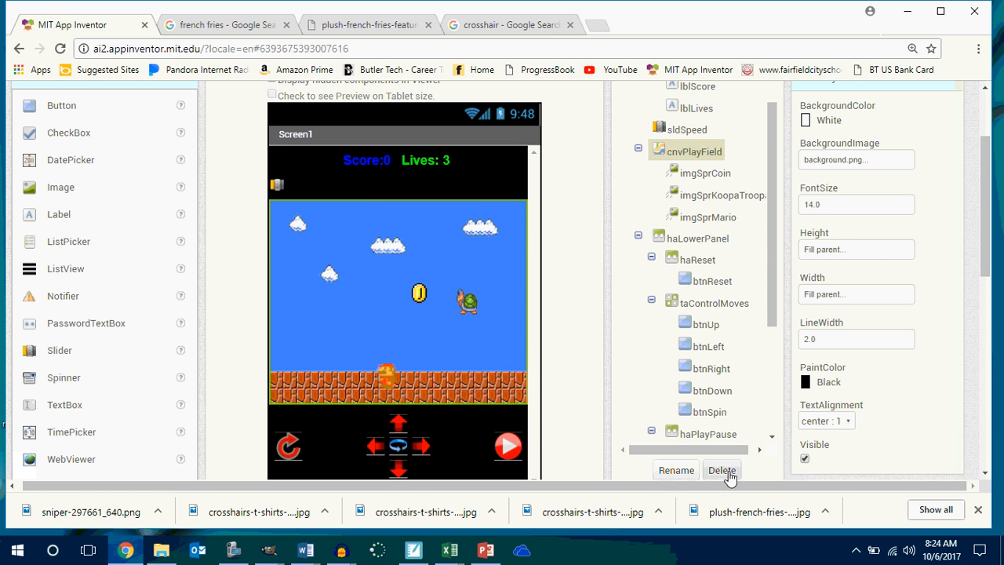
Upload firespriterbackground.jpg from the P2 Innovators Makers folder in 2017-2018 and use it as the background image of cnvPlayField.
click(870, 162)
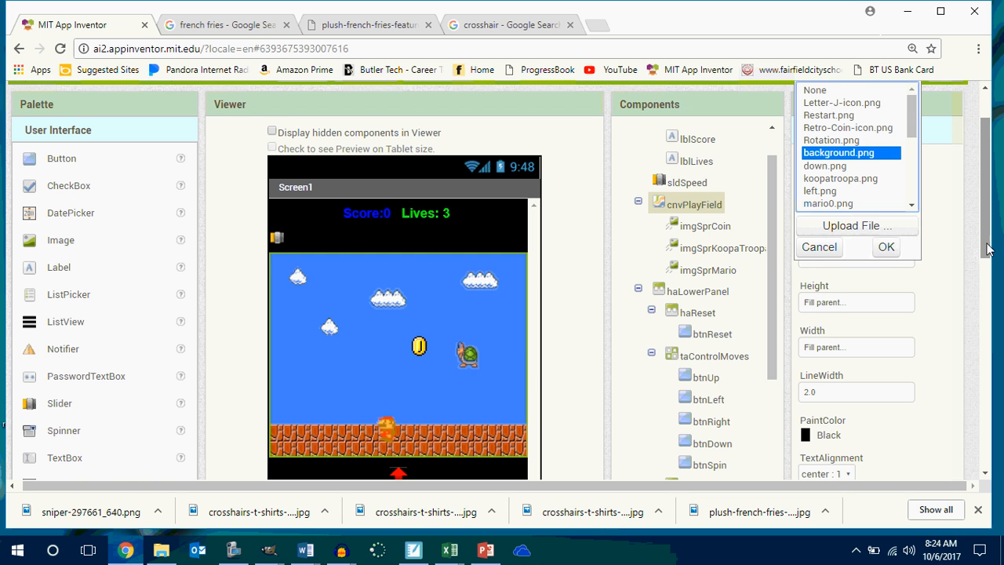
drag(988, 244, 989, 229)
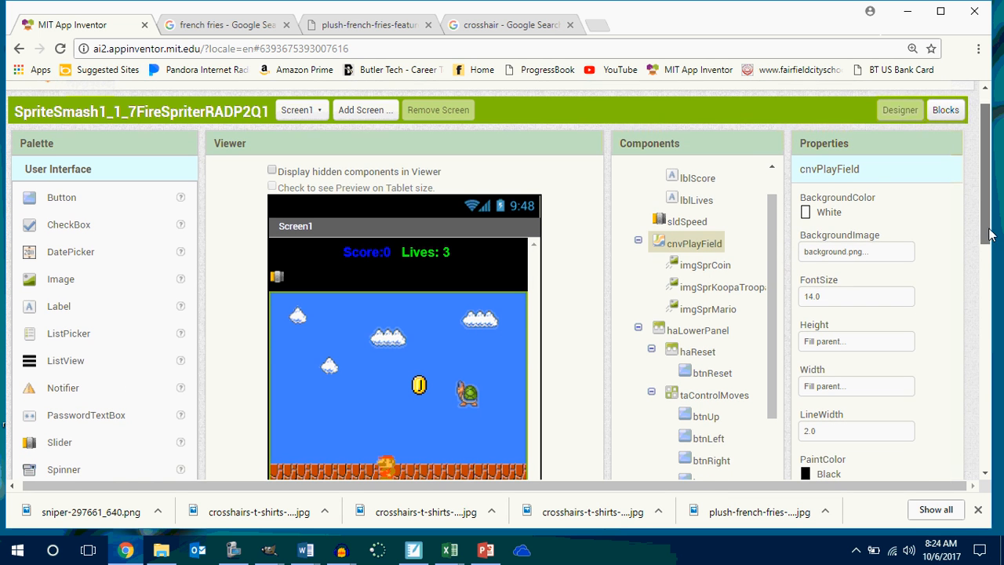
click(879, 253)
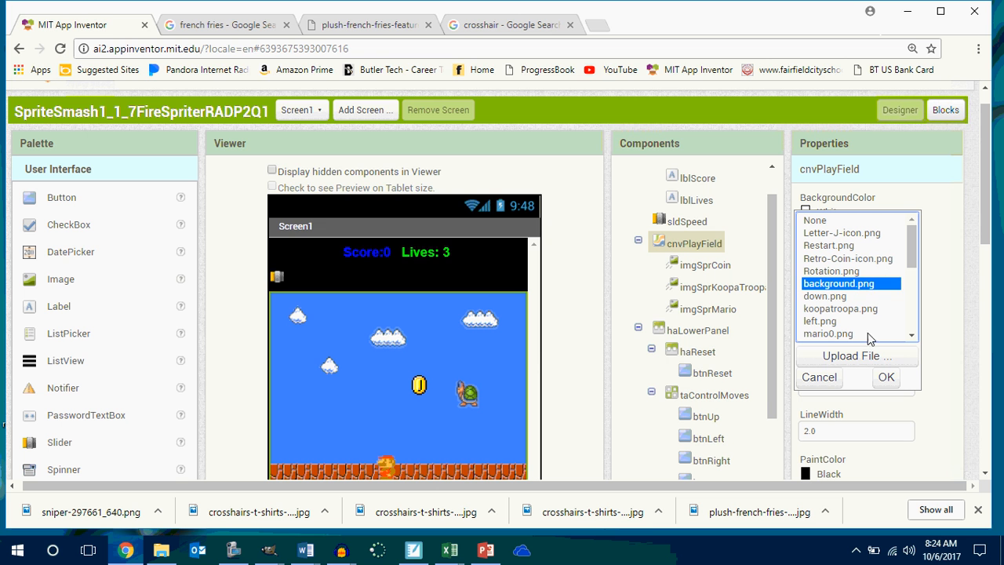
click(859, 358)
click(359, 189)
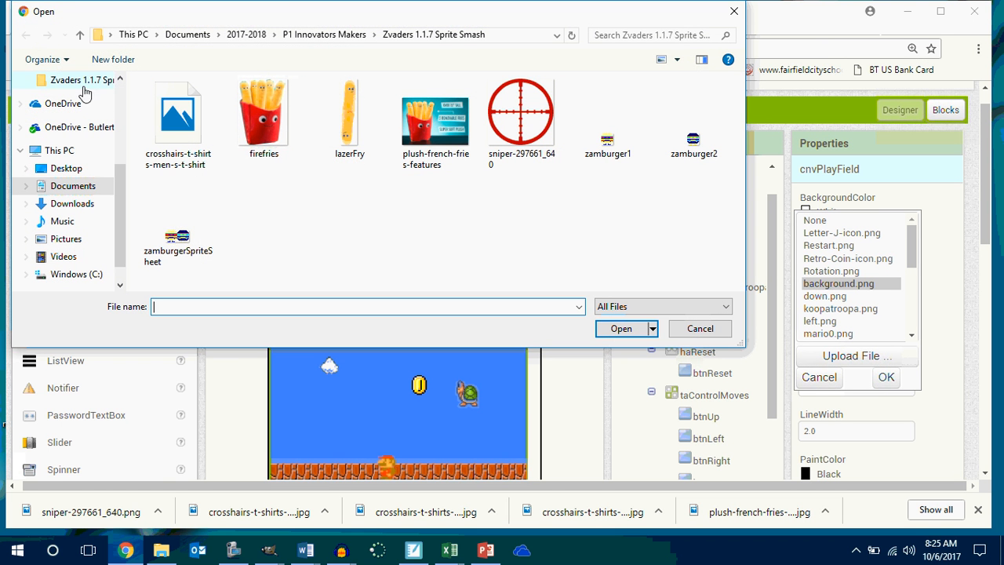
click(247, 34)
double_click(209, 117)
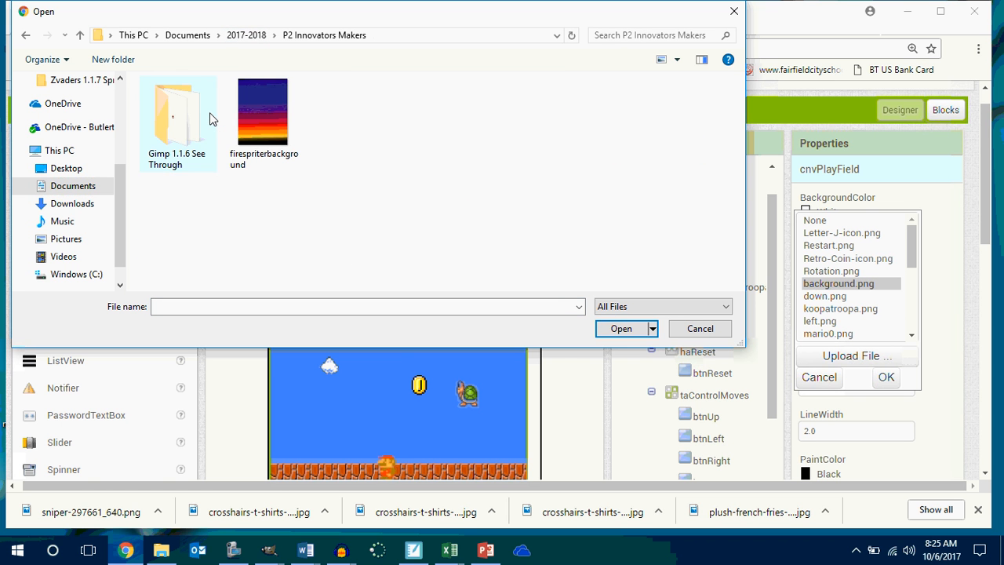
click(245, 126)
click(620, 328)
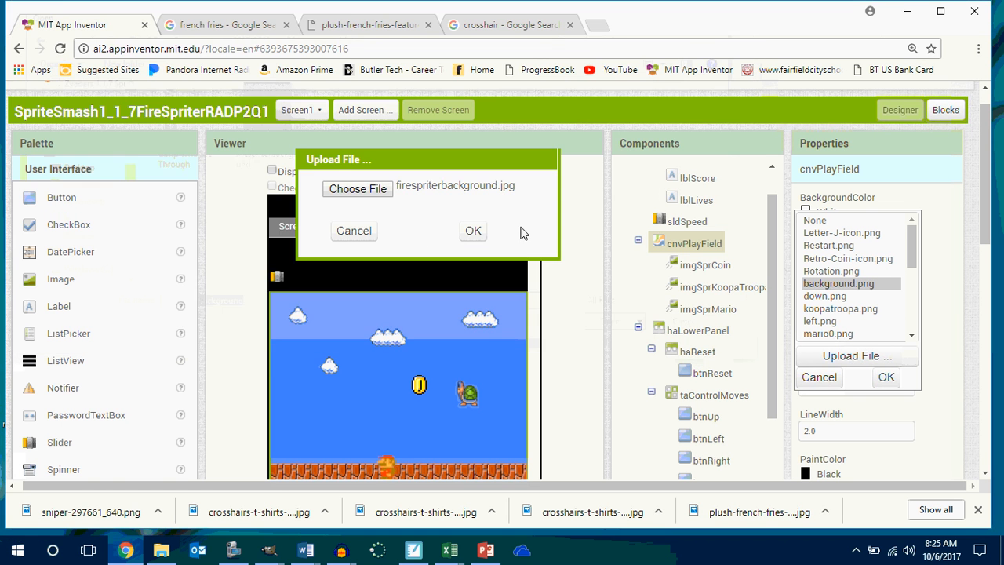
click(472, 231)
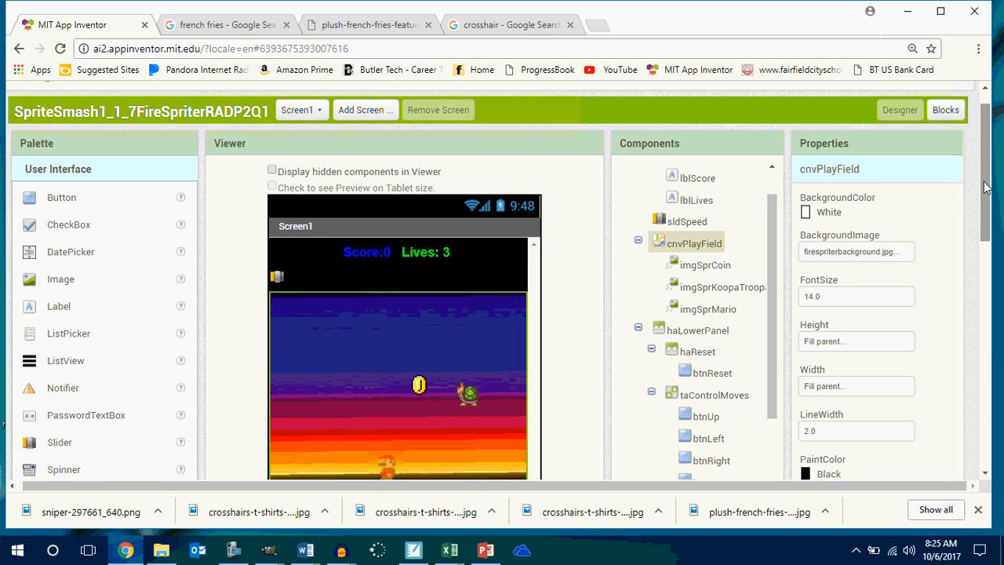
Check the canvas with its new background and select the imgSprCoin sprite to view its properties.
drag(986, 190, 995, 240)
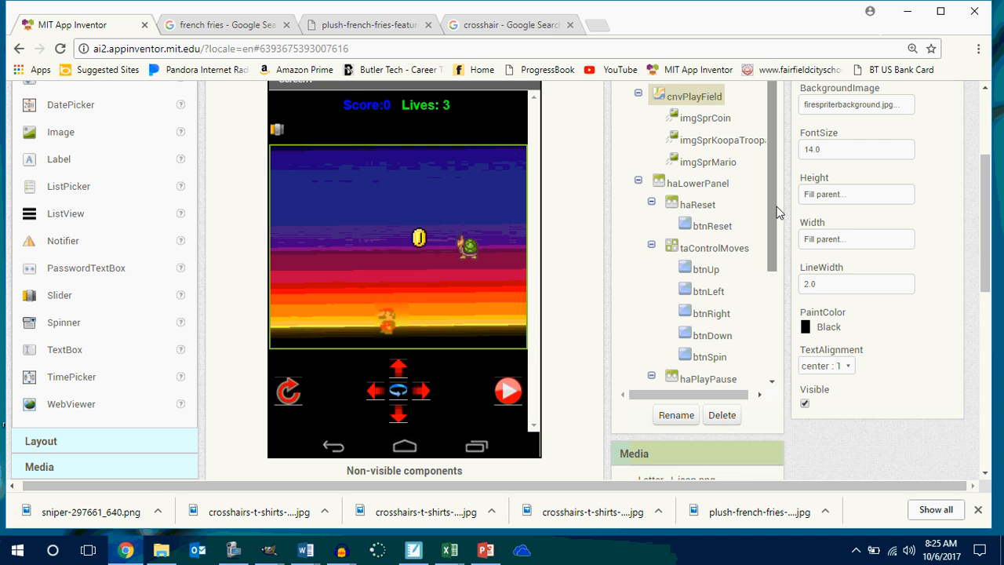
scroll(891, 225, up, 2)
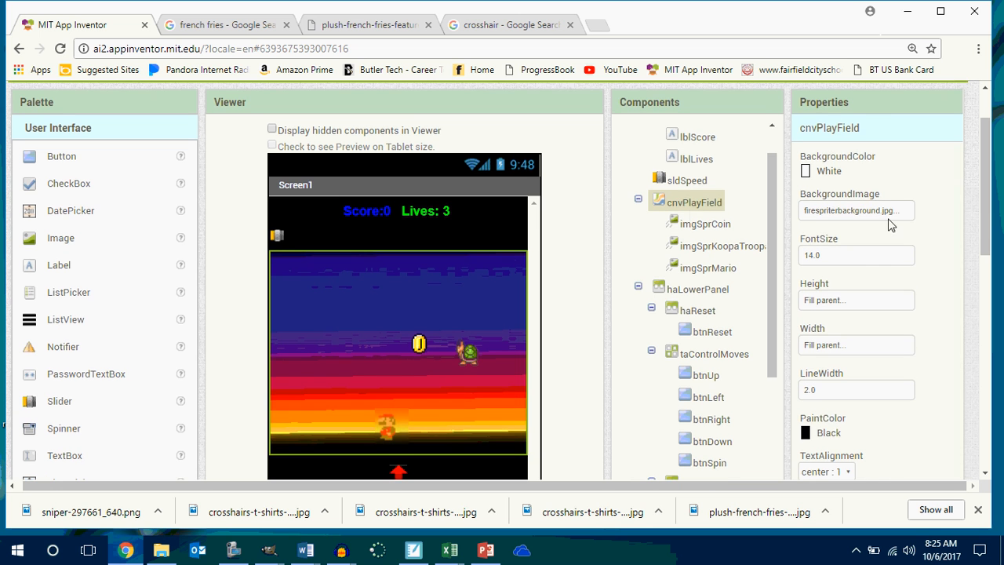
click(704, 225)
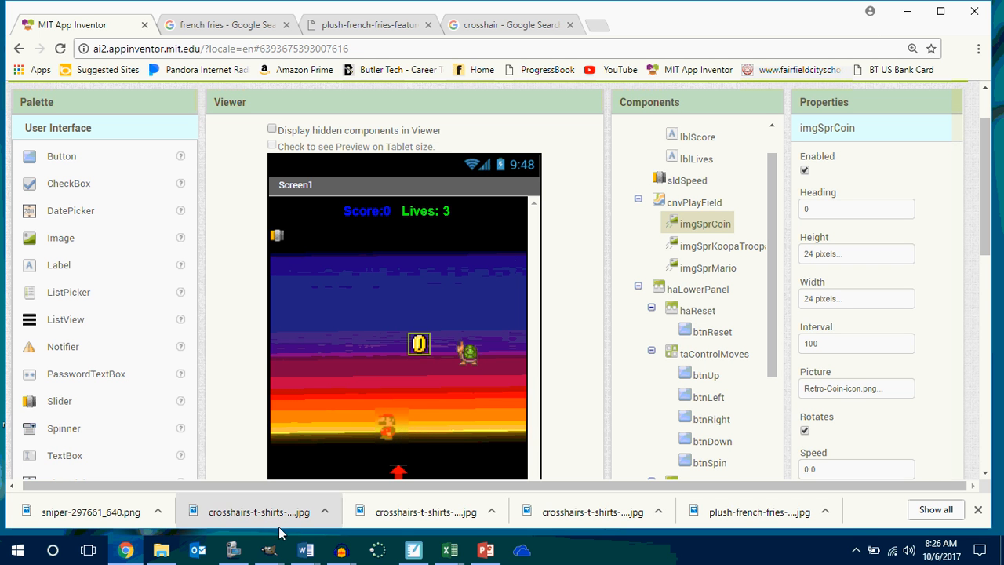
mouse_move(259, 545)
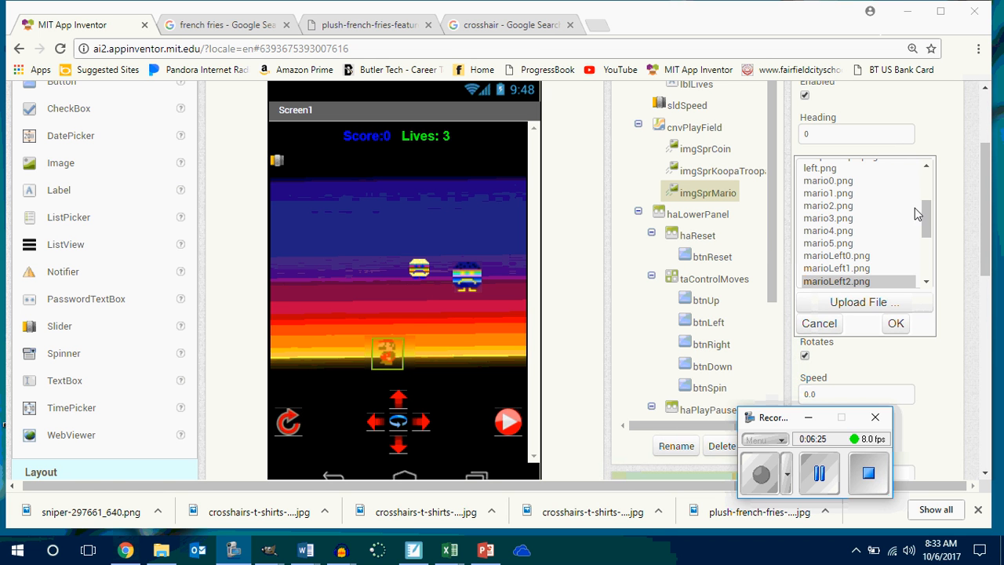
Close the imgSprMario picture list unchanged and compare the dimensions of imgSprCoin and the Koopa Troopa sprite.
click(947, 167)
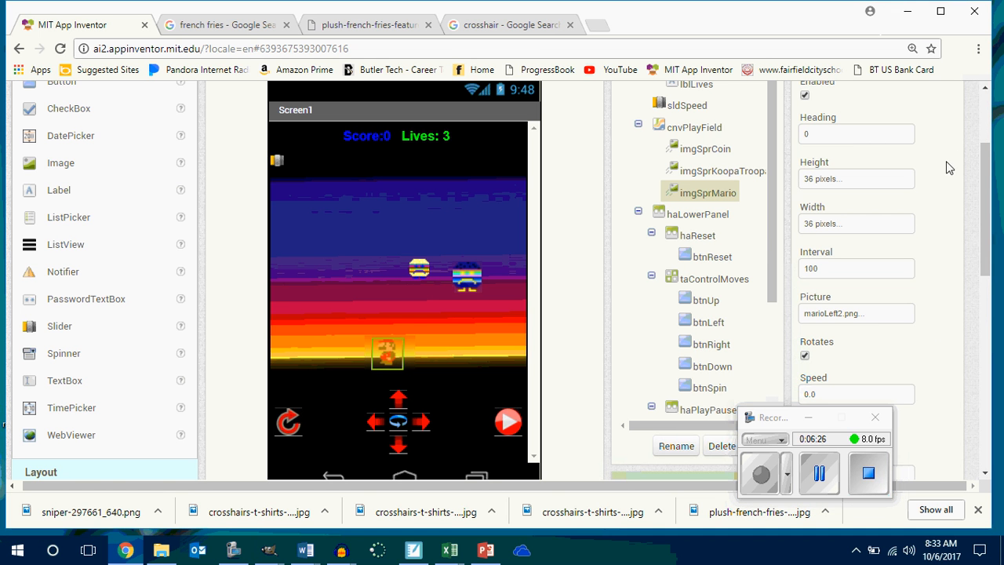
click(419, 269)
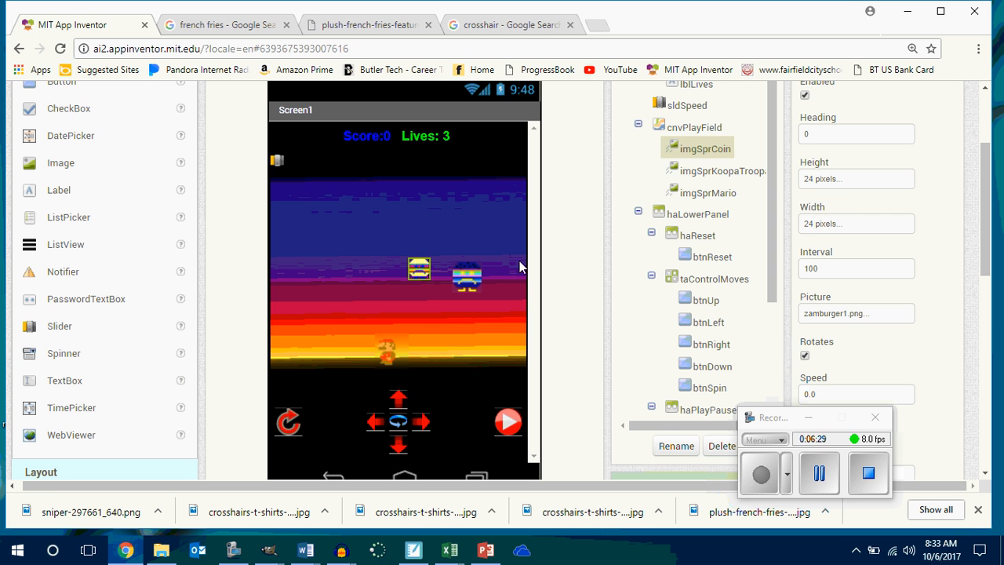
click(473, 275)
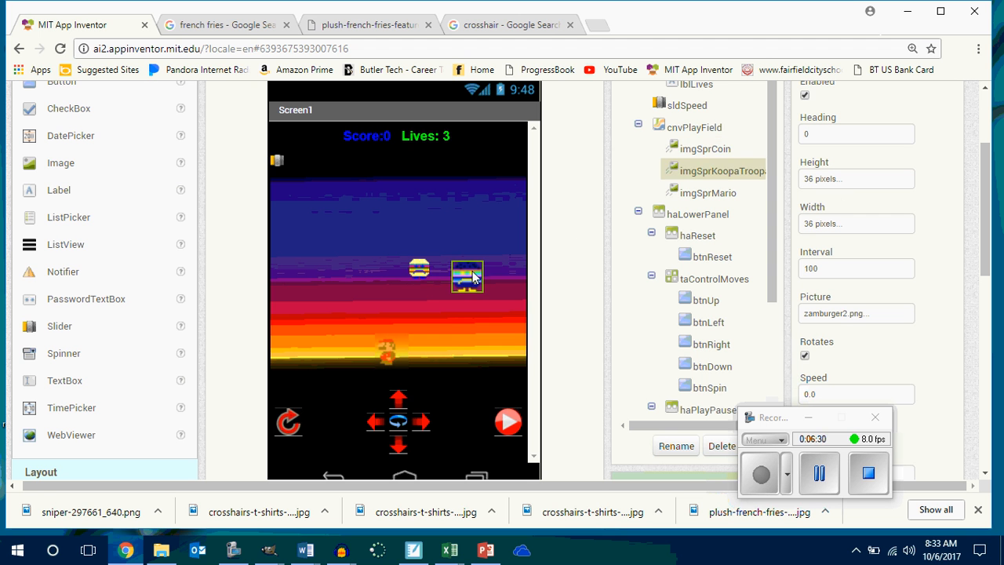
Set the height of the imgSprCoin sprite to 36 pixels.
click(422, 269)
click(827, 180)
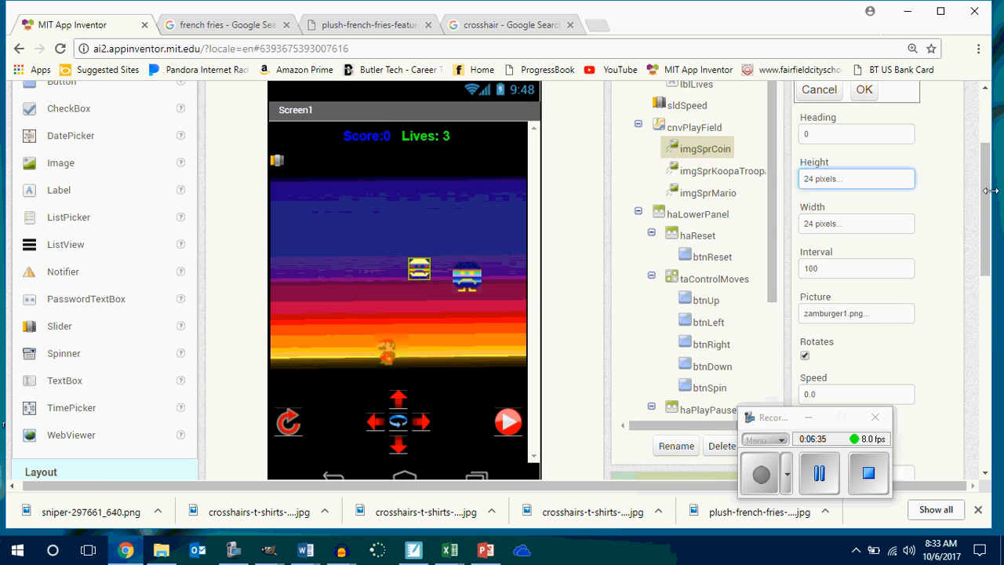
scroll(990, 191, up, 1)
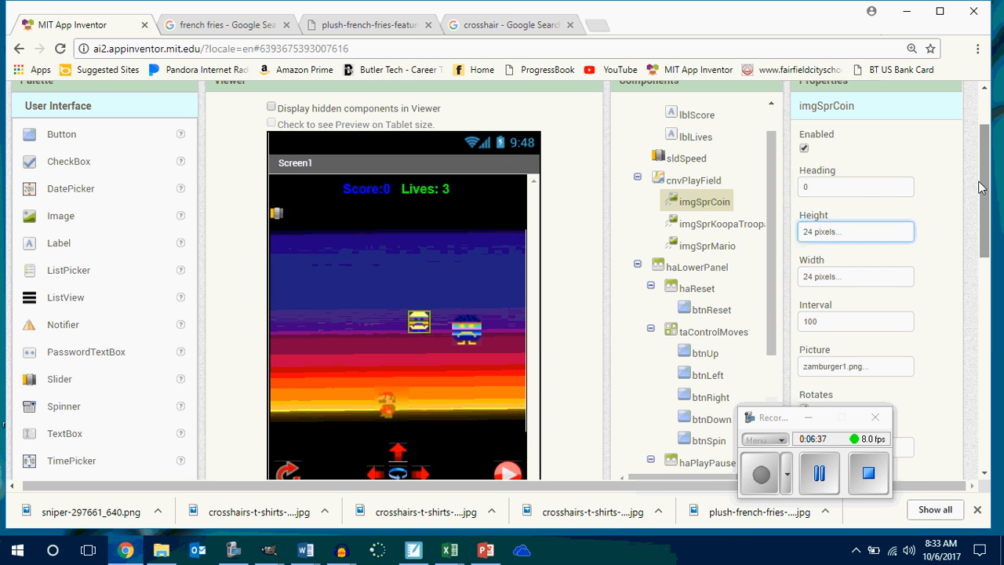
click(835, 234)
double_click(833, 173)
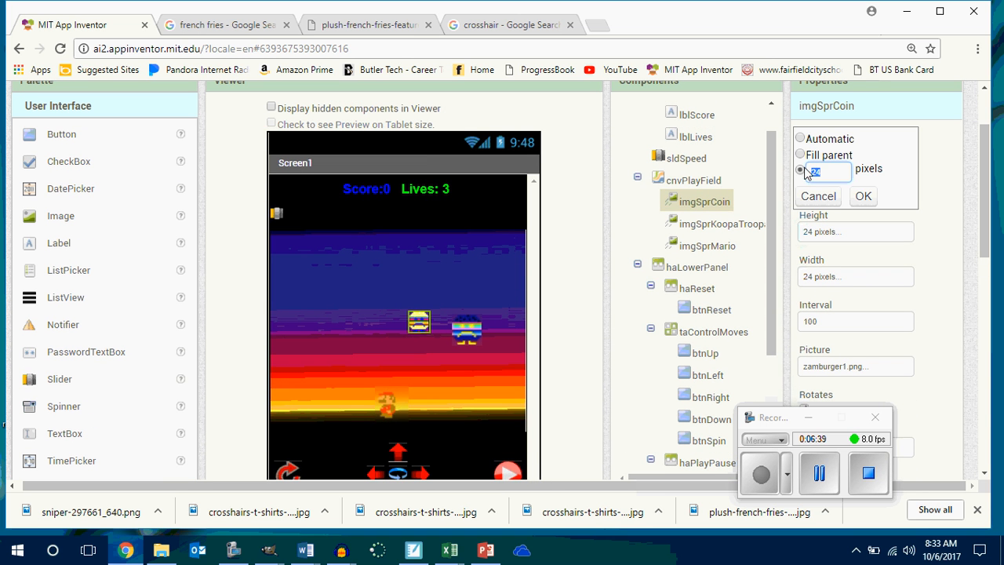
text(36)
click(863, 196)
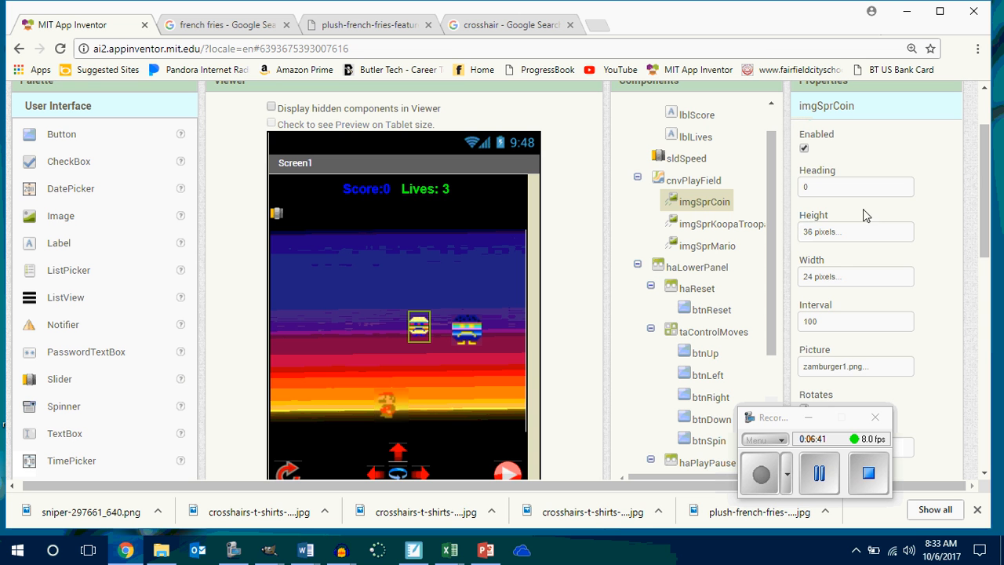
Set the width of the imgSprCoin sprite to 36 pixels.
click(838, 284)
double_click(816, 214)
text(3)
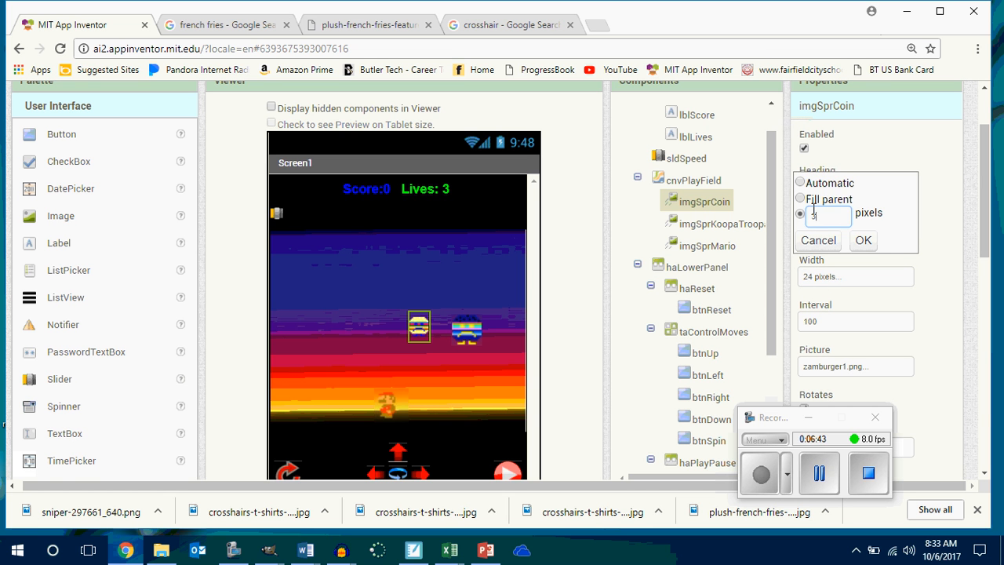
text(6)
click(862, 240)
Add a new ImageSprite to the play field canvas, above and slightly left of the yellow burger sprite.
scroll(515, 300, down, 2)
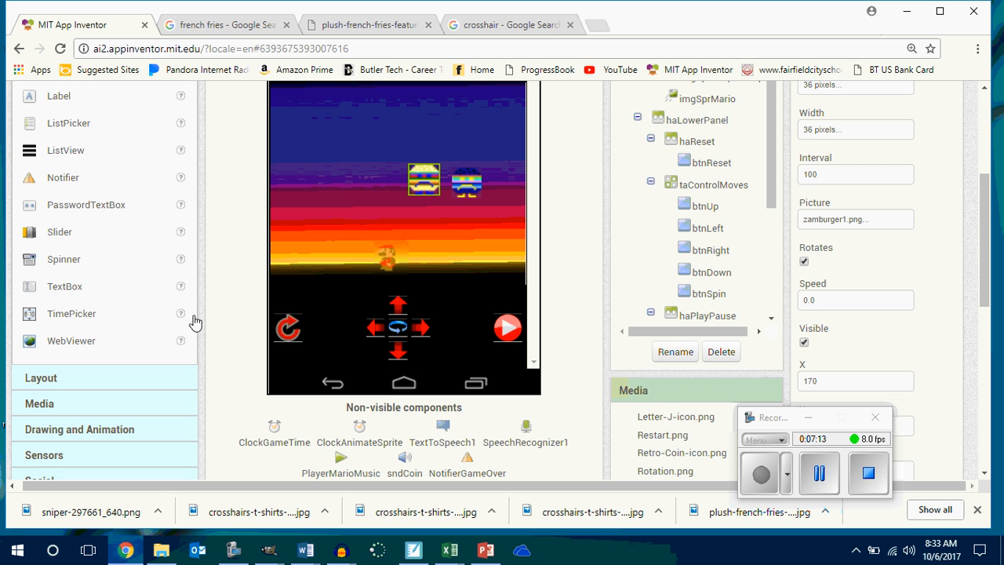
click(85, 431)
drag(74, 359, 383, 380)
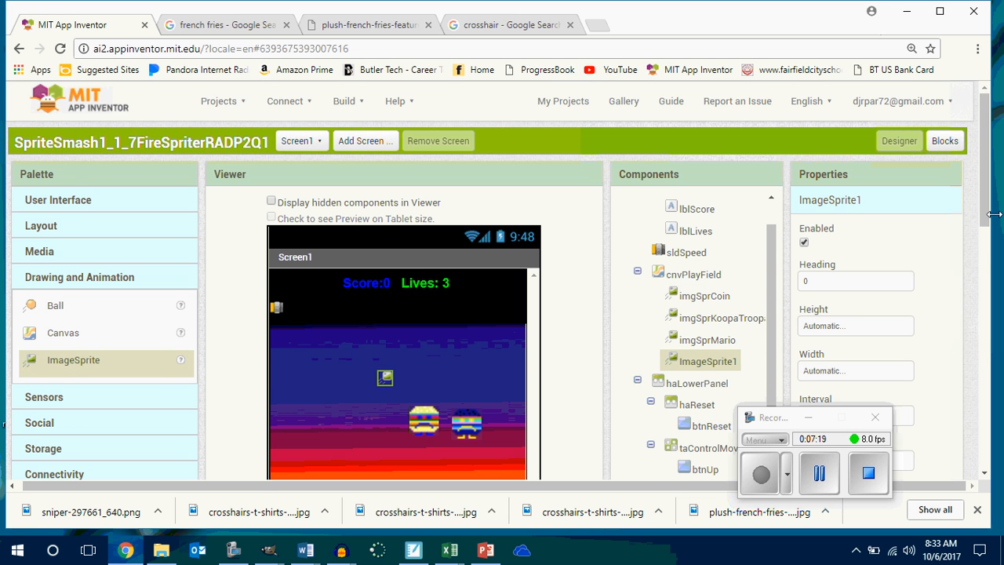
Rename the new ImageSprite1 component to imgSprLazer.
drag(993, 214, 992, 265)
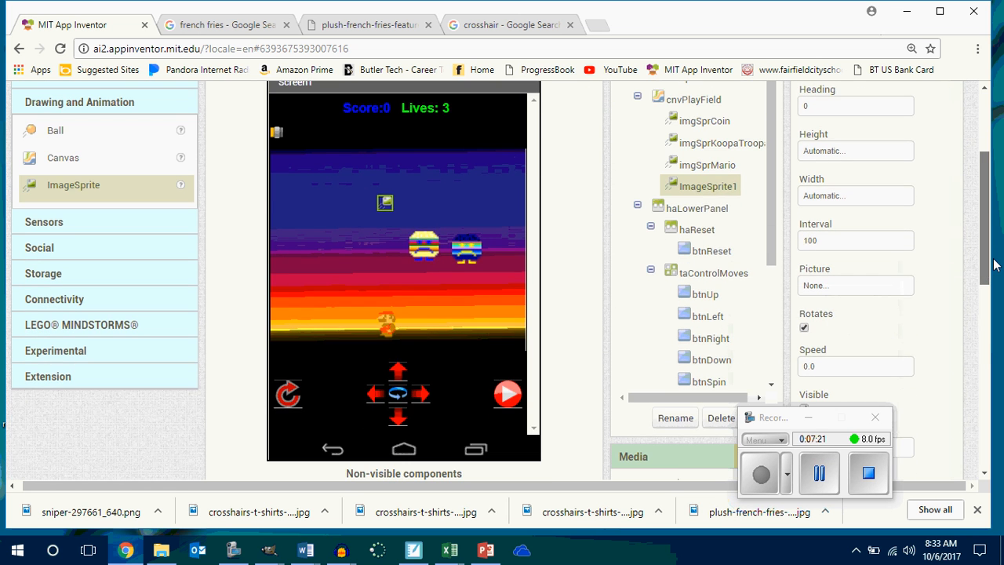
click(671, 419)
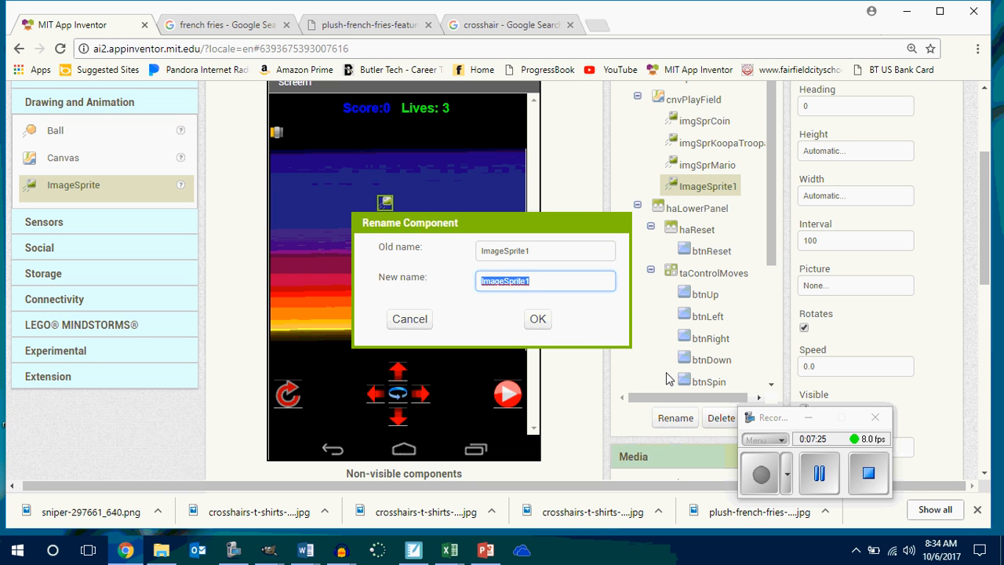
text(img)
key(Return)
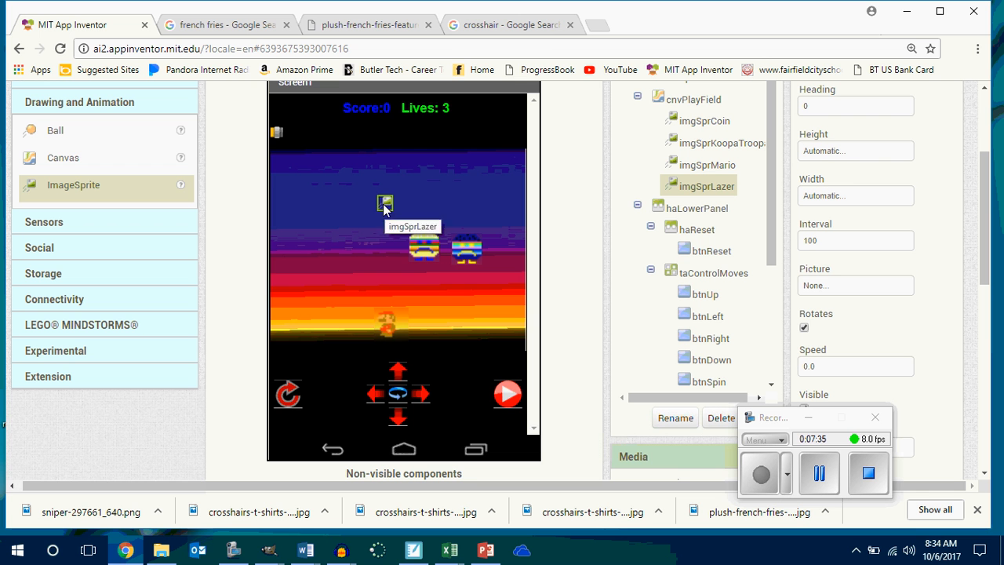
Start uploading a picture file for the imgSprLazer sprite.
click(830, 292)
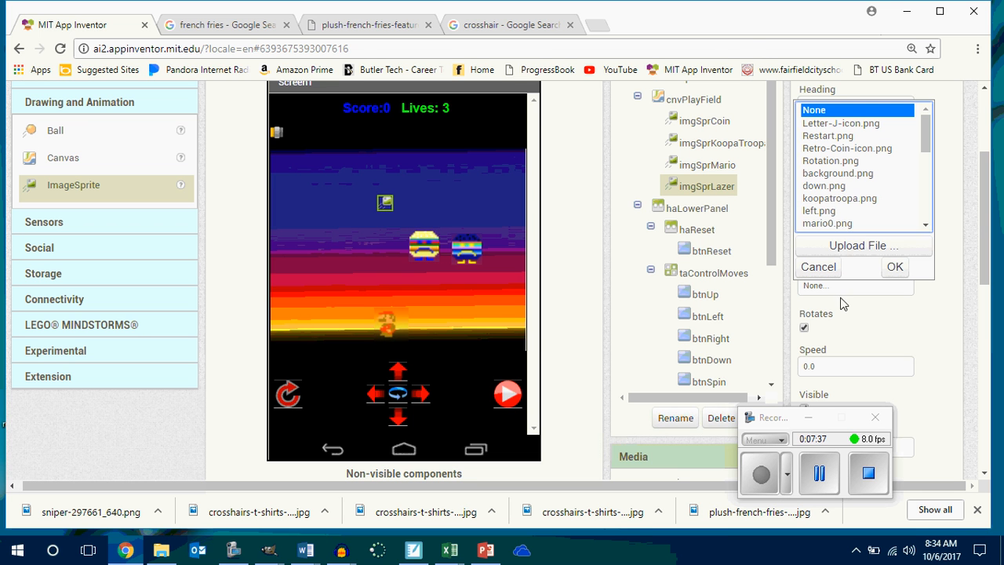
click(847, 249)
click(377, 192)
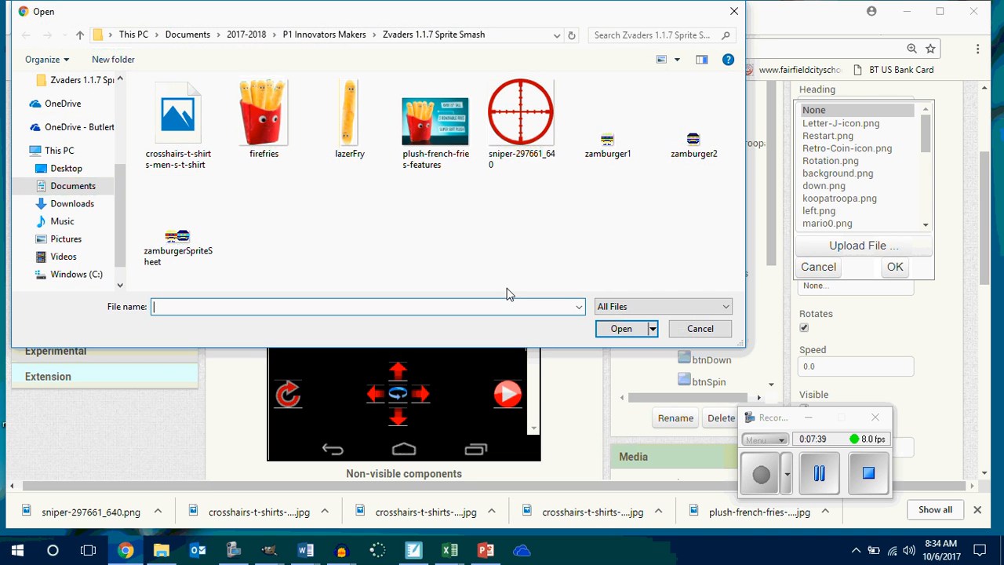
Look through the P2 Innovators Makers folder and its Gimp 1.1.6 See Through subfolder for a sprite picture.
click(250, 37)
double_click(208, 118)
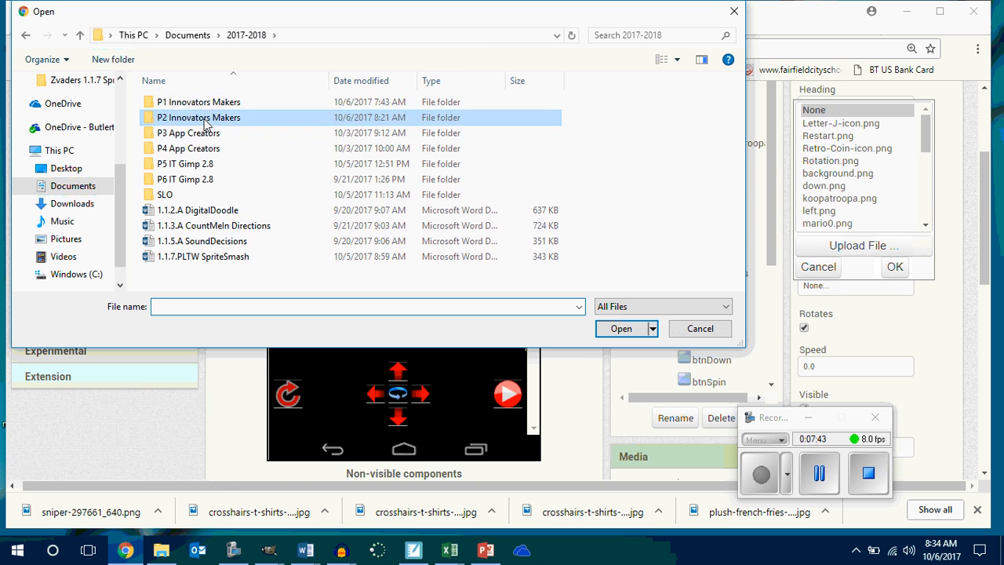
double_click(187, 125)
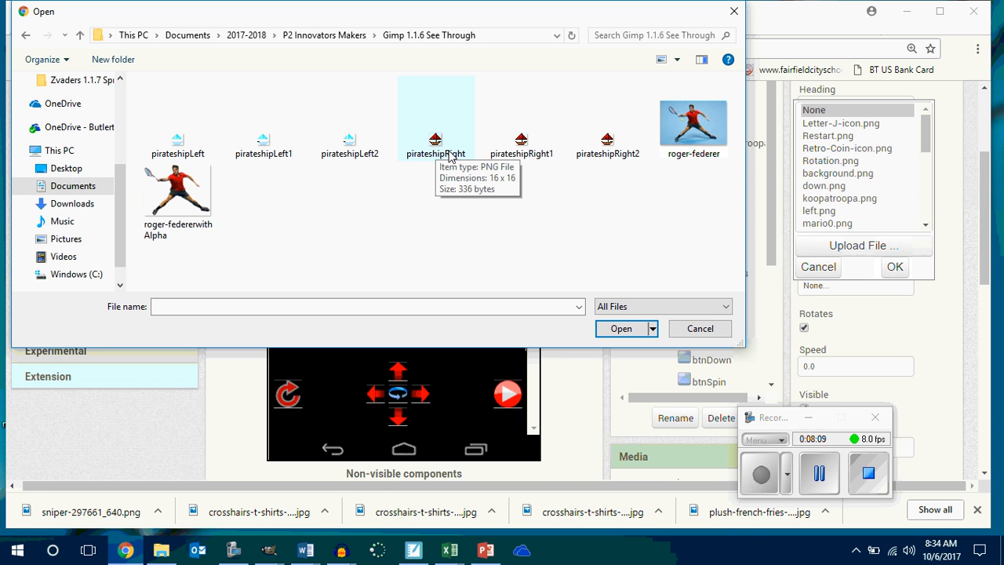
click(26, 36)
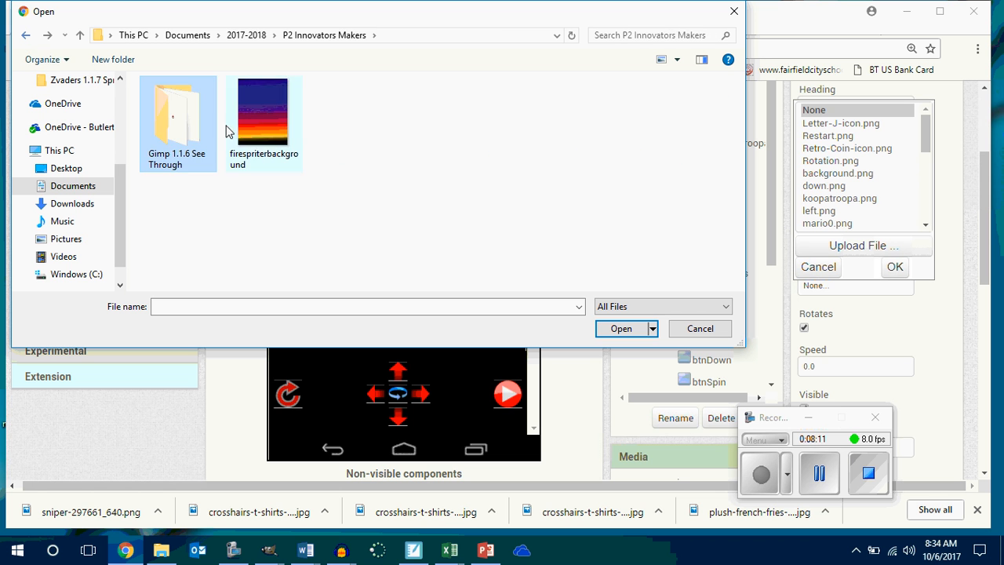
Open the Sound Decision 1.1.5 Mario folder inside P1 Innovators Makers to find a picture for the laser sprite.
click(235, 35)
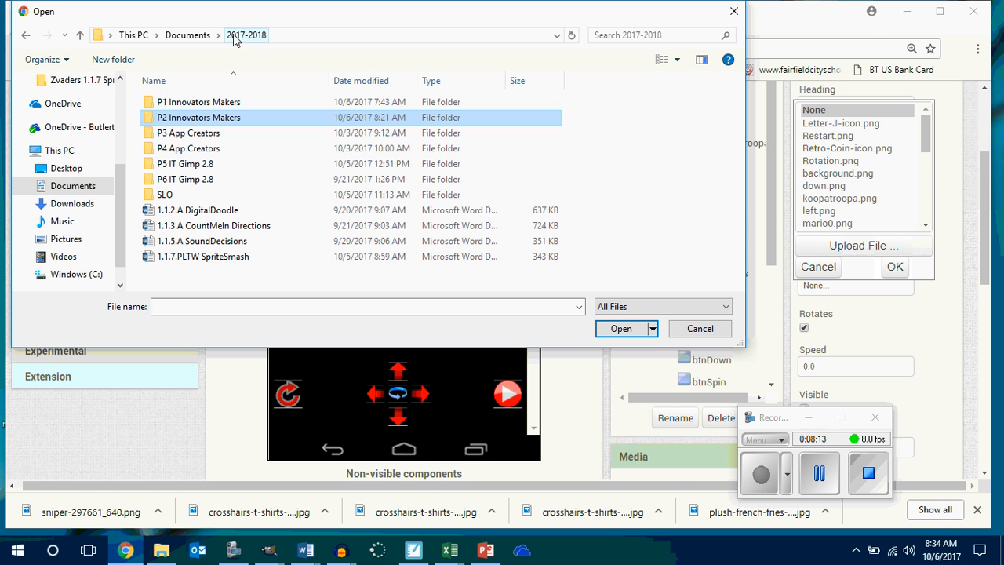
double_click(192, 102)
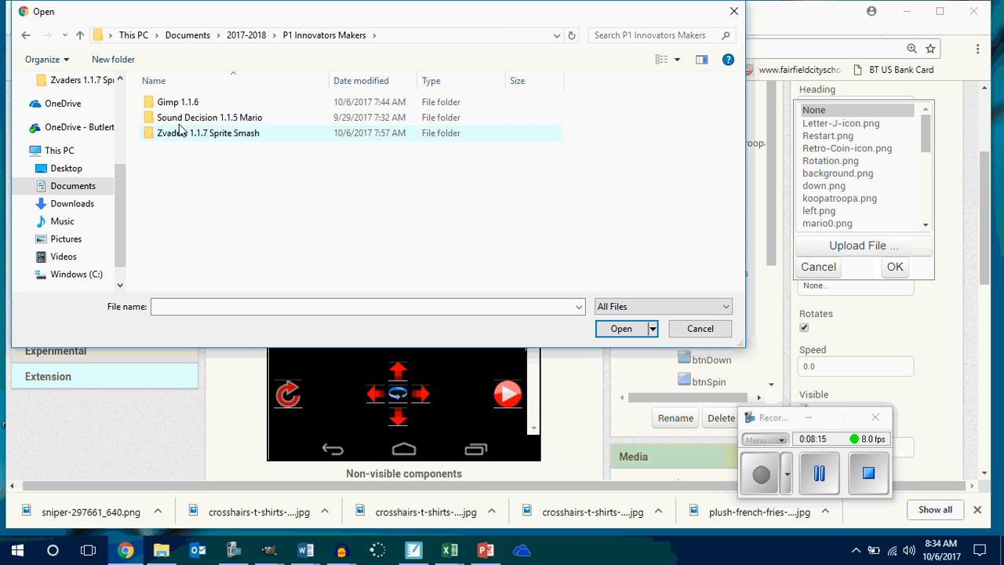
double_click(179, 119)
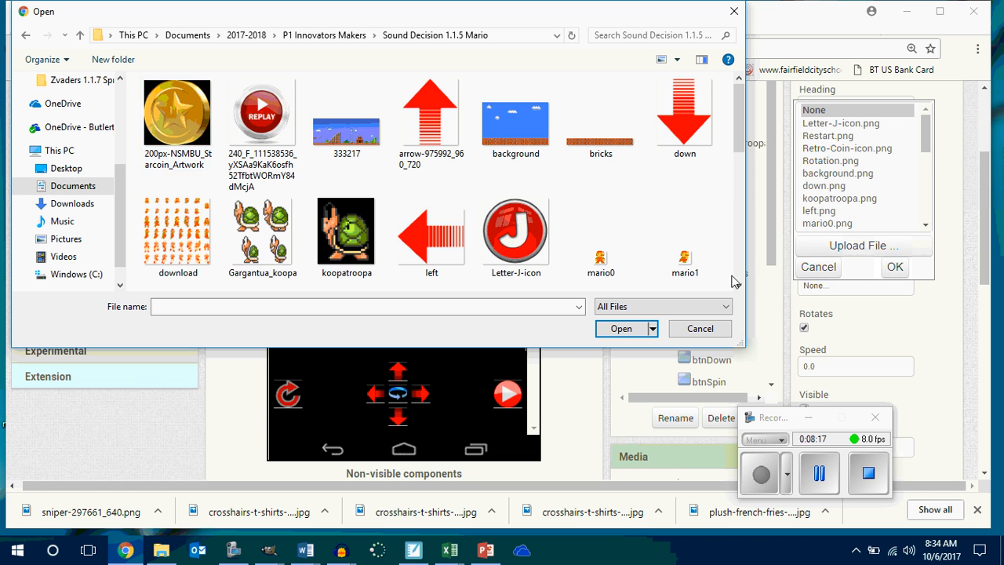
Upload the red up-arrow picture up.png as the imgSprLazer picture, replacing the project's existing file of that name.
scroll(712, 261, down, 2)
scroll(712, 261, down, 3)
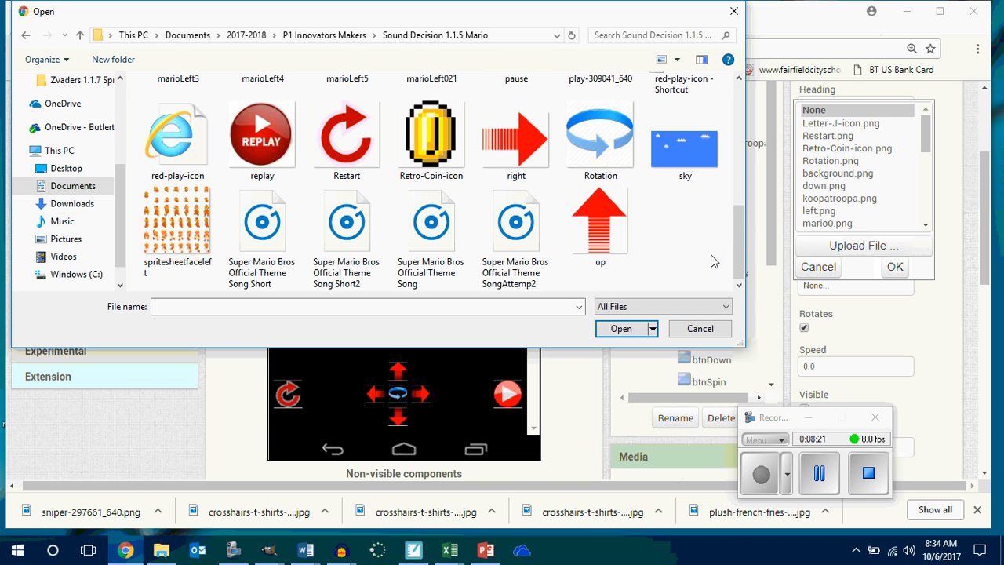
scroll(712, 262, up, 3)
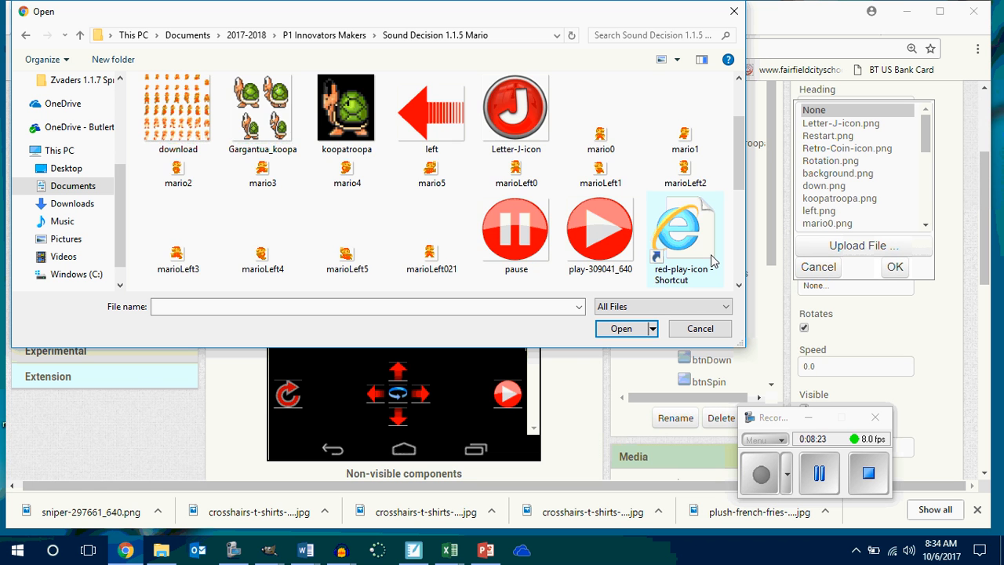
scroll(712, 262, down, 3)
scroll(712, 261, up, 3)
scroll(712, 261, down, 1)
scroll(661, 262, down, 1)
click(600, 221)
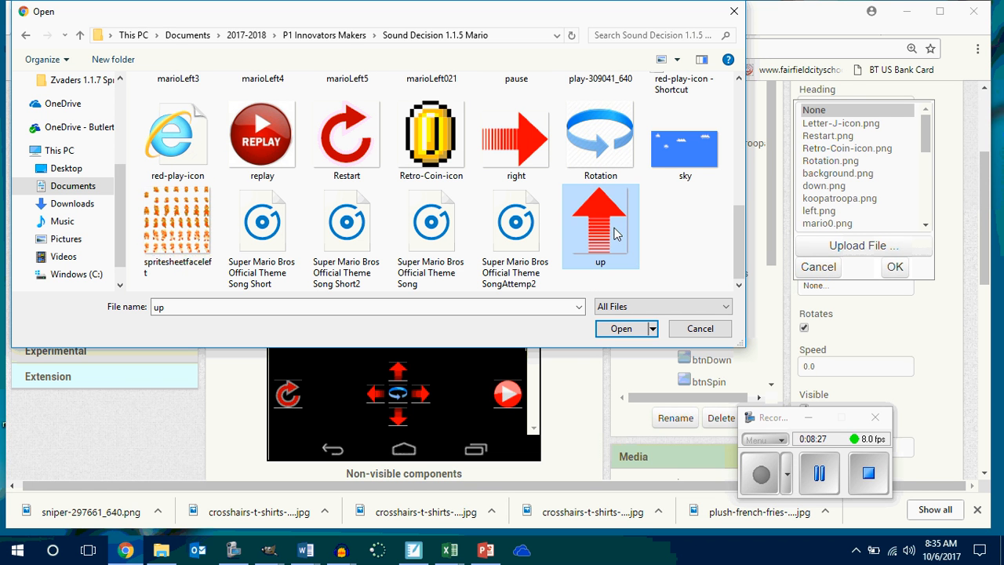
click(621, 328)
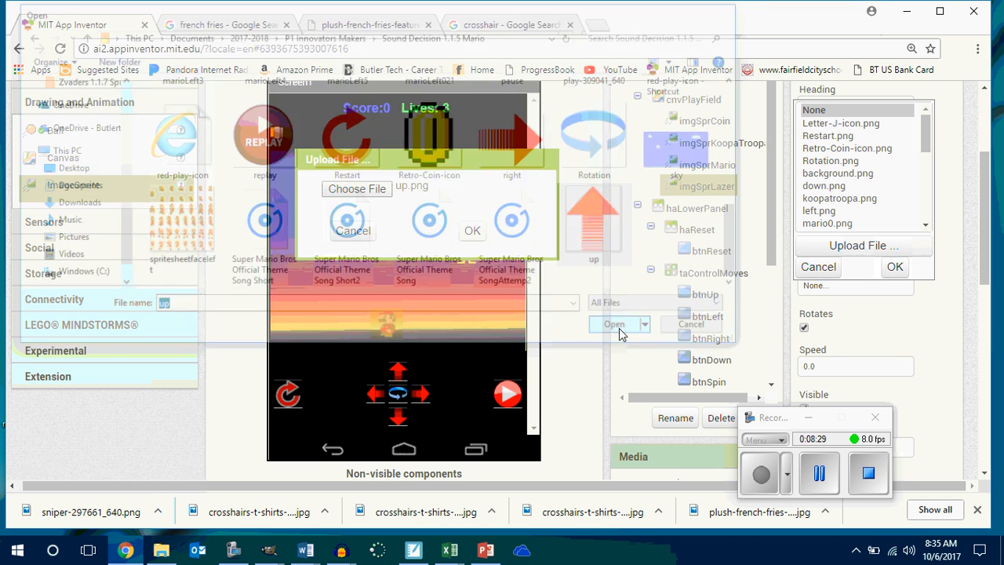
click(473, 231)
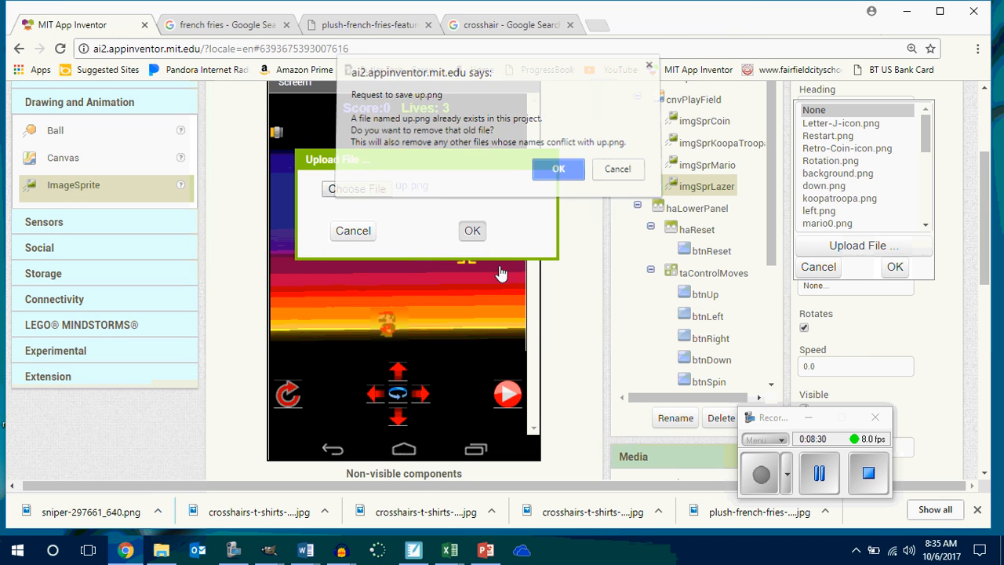
click(553, 170)
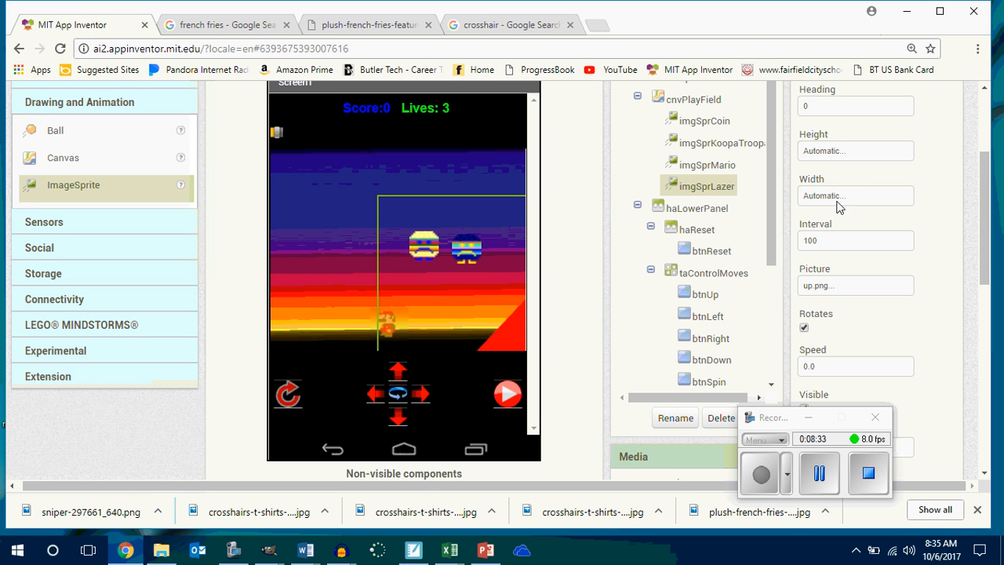
Set the height of the imgSprLazer sprite to 36 pixels.
click(840, 155)
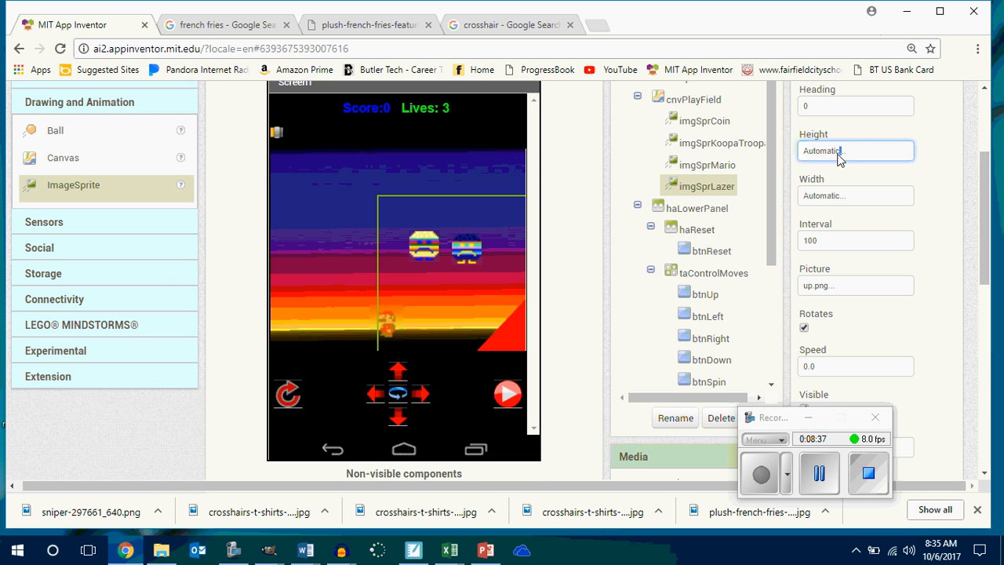
scroll(986, 234, up, 1)
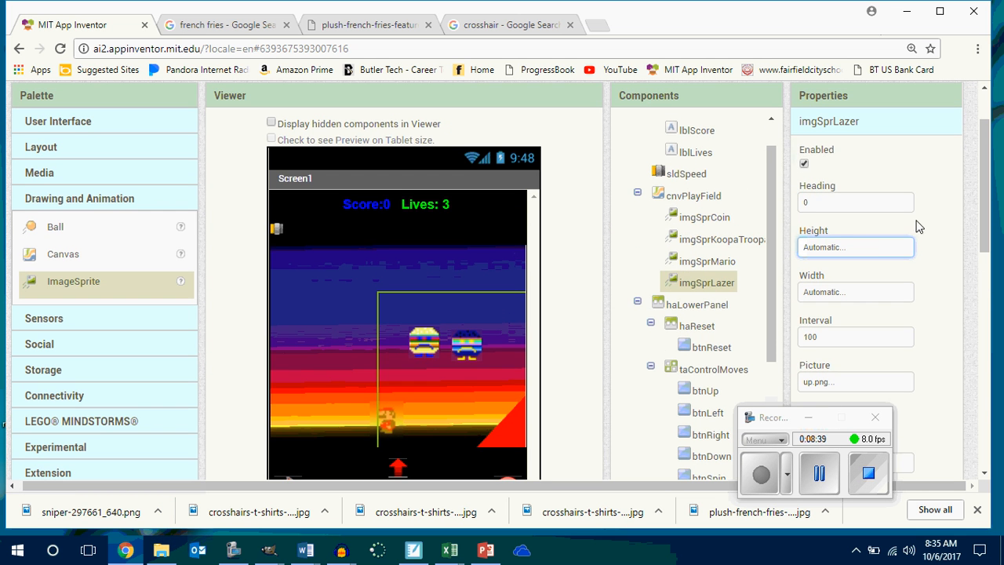
click(862, 247)
click(832, 200)
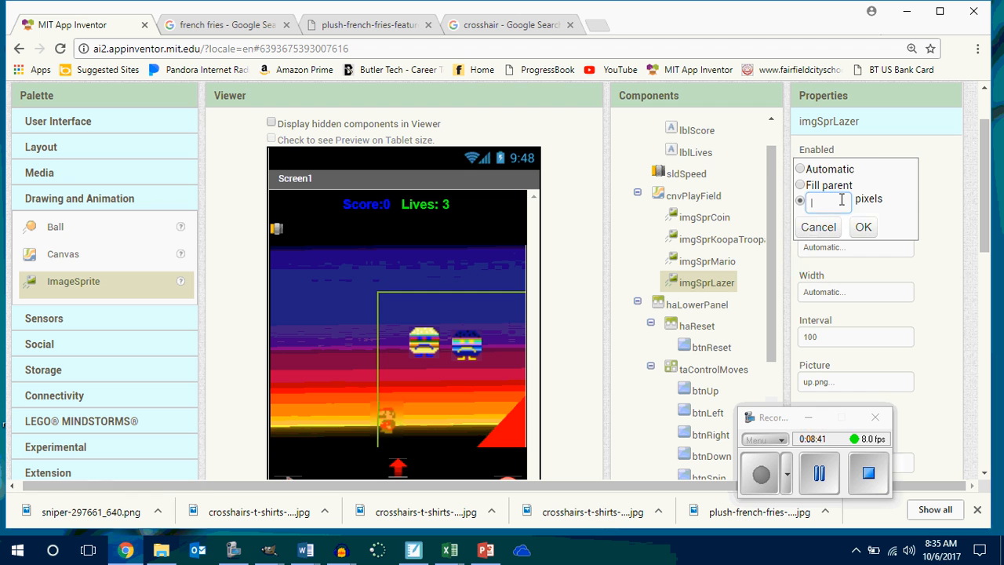
text(36)
click(863, 227)
Set the width of the imgSprLazer sprite to 16 pixels.
click(844, 298)
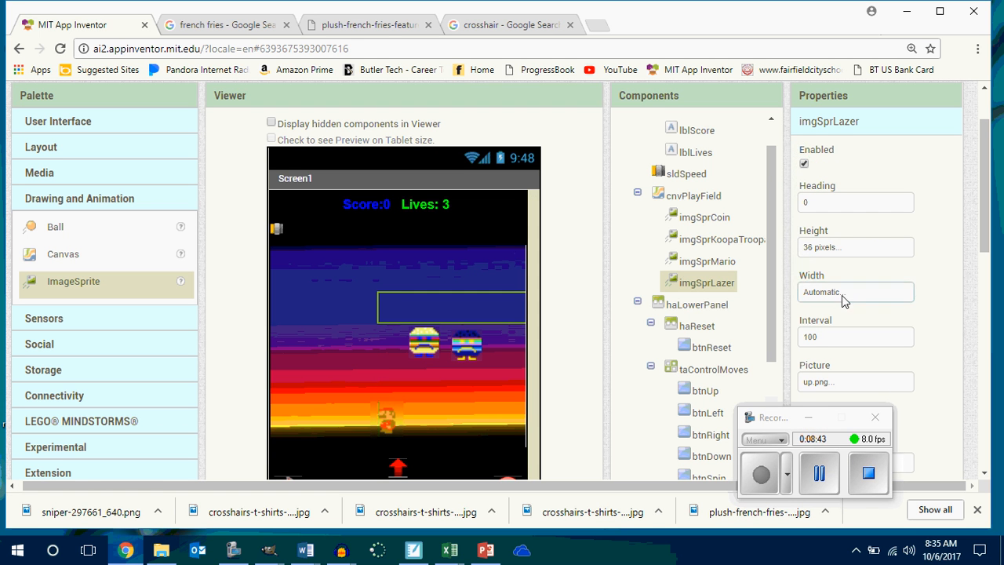
click(835, 246)
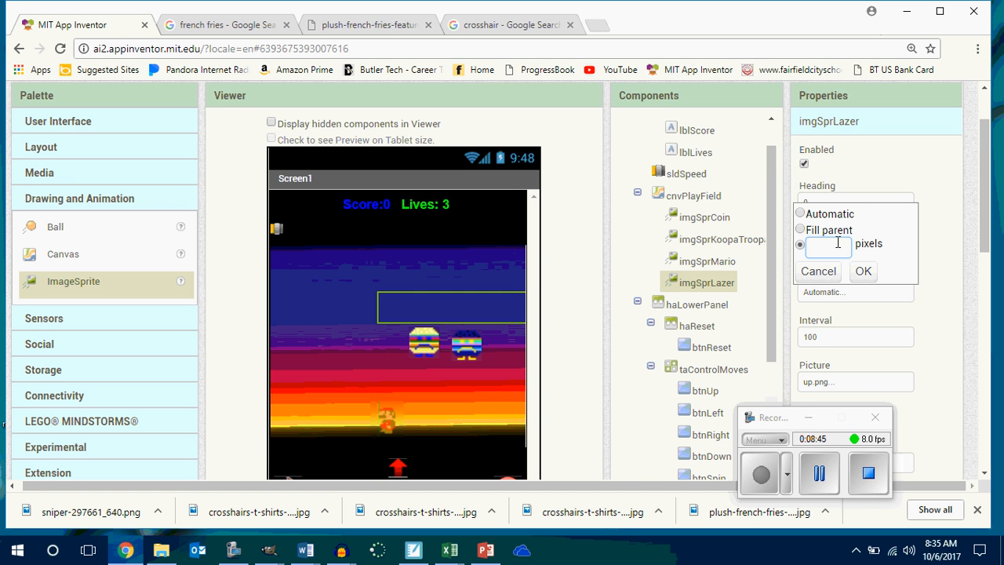
text(16)
click(863, 271)
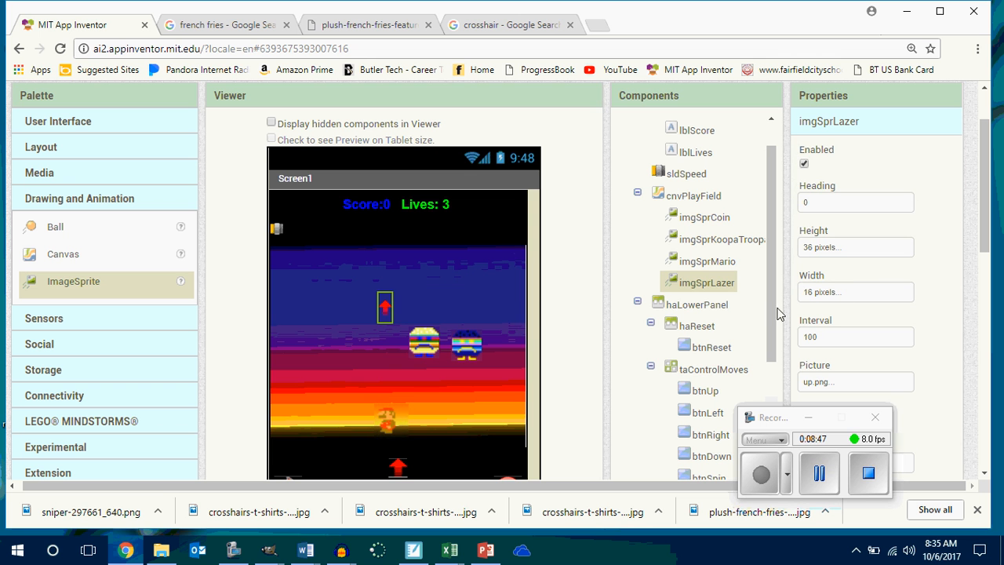
drag(383, 321, 392, 483)
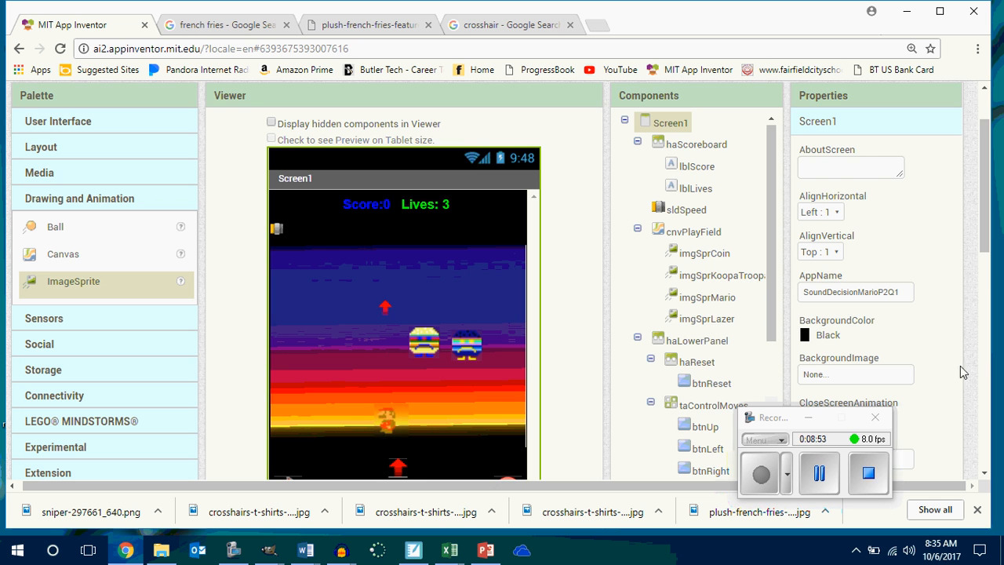
Delete the taControlMoves arrangement together with its directional and spin buttons.
scroll(944, 326, down, 3)
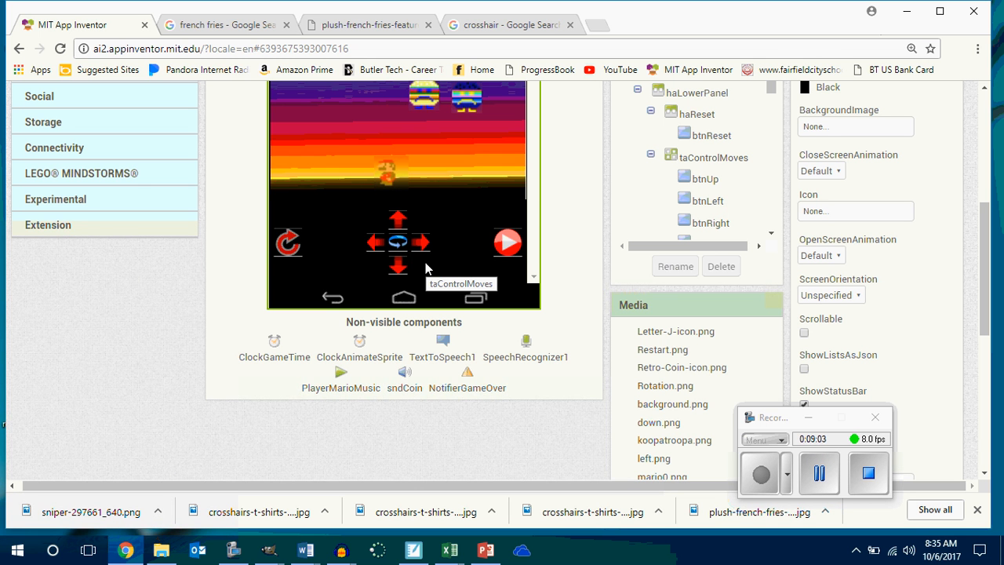
click(398, 220)
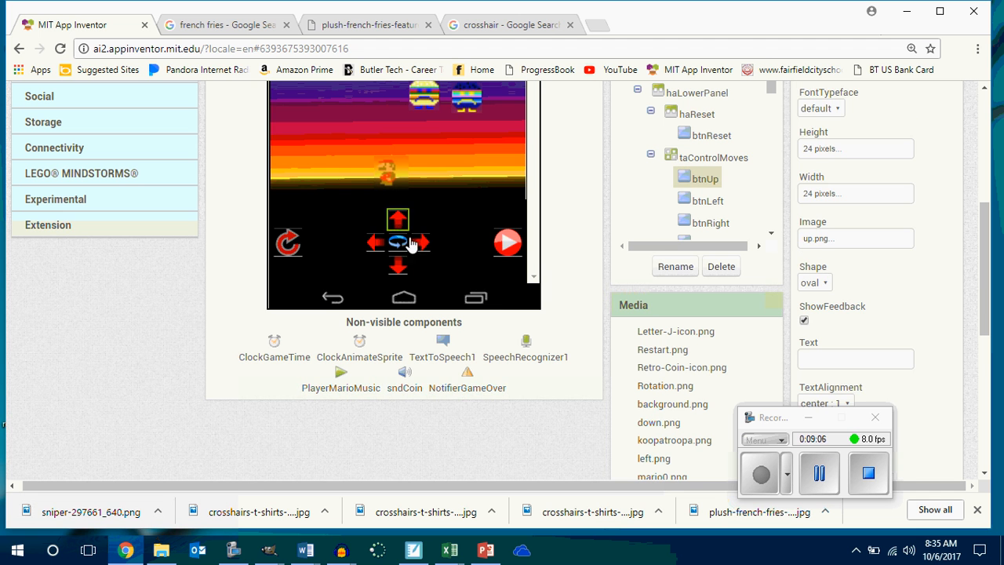
click(725, 159)
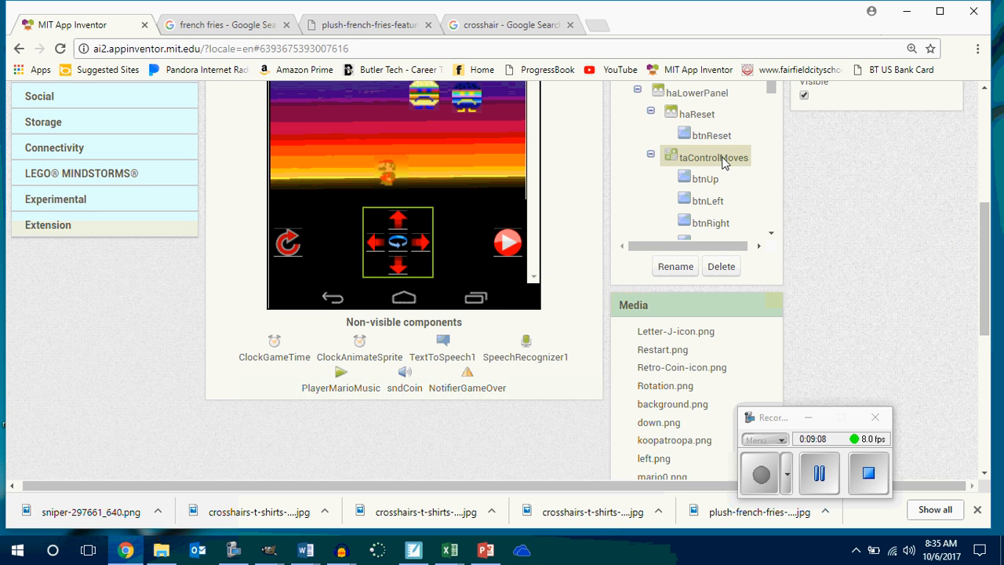
click(720, 267)
click(558, 139)
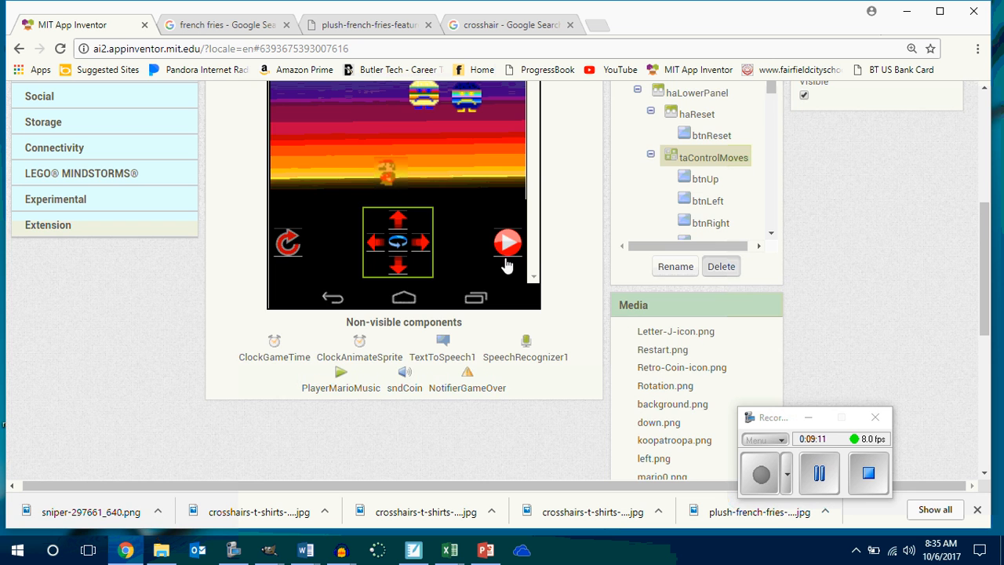
Add a new Button between the play field canvas and the haLowerPanel arrangement.
scroll(524, 336, down, 3)
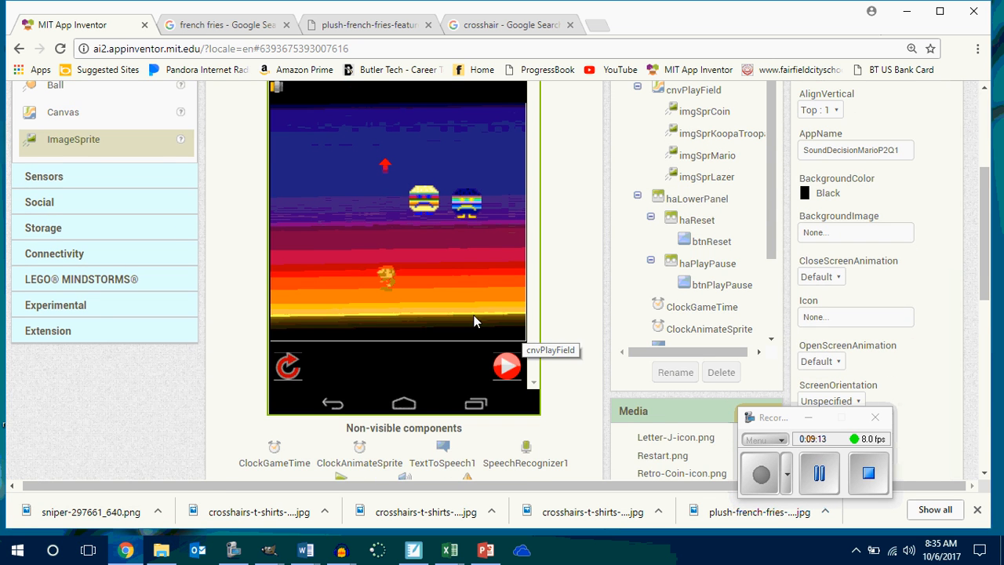
scroll(159, 225, up, 1)
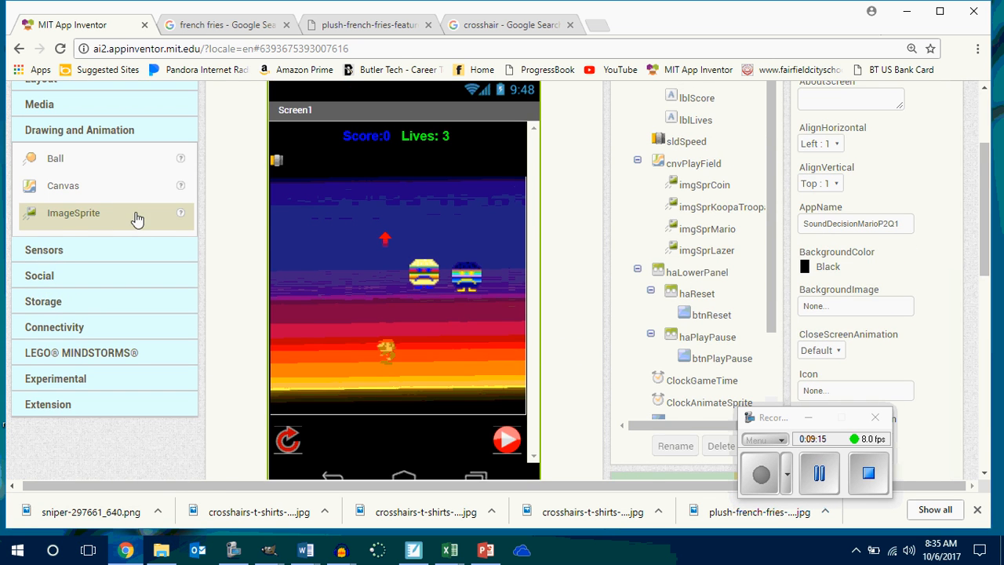
scroll(129, 212, up, 2)
click(82, 201)
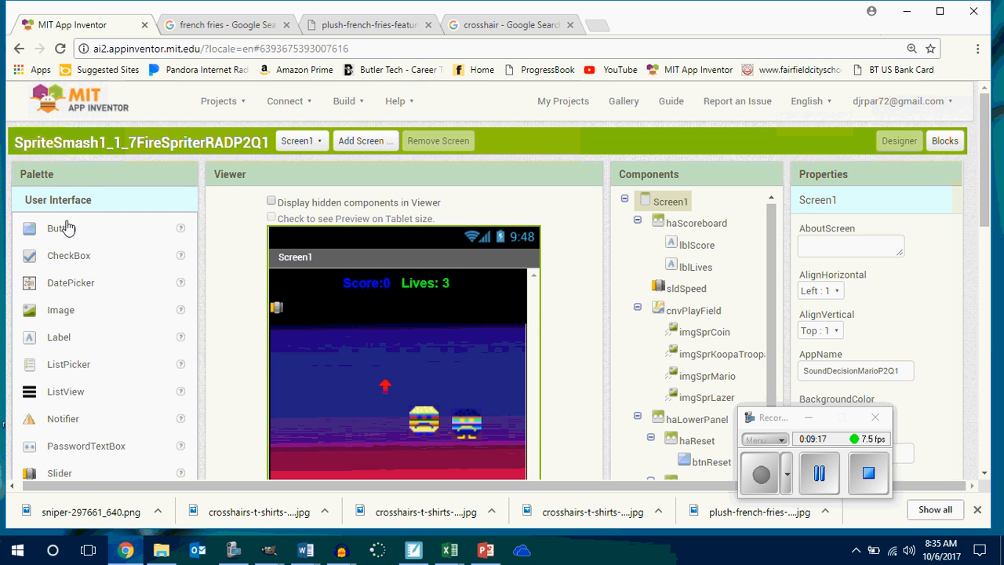
drag(68, 228, 384, 463)
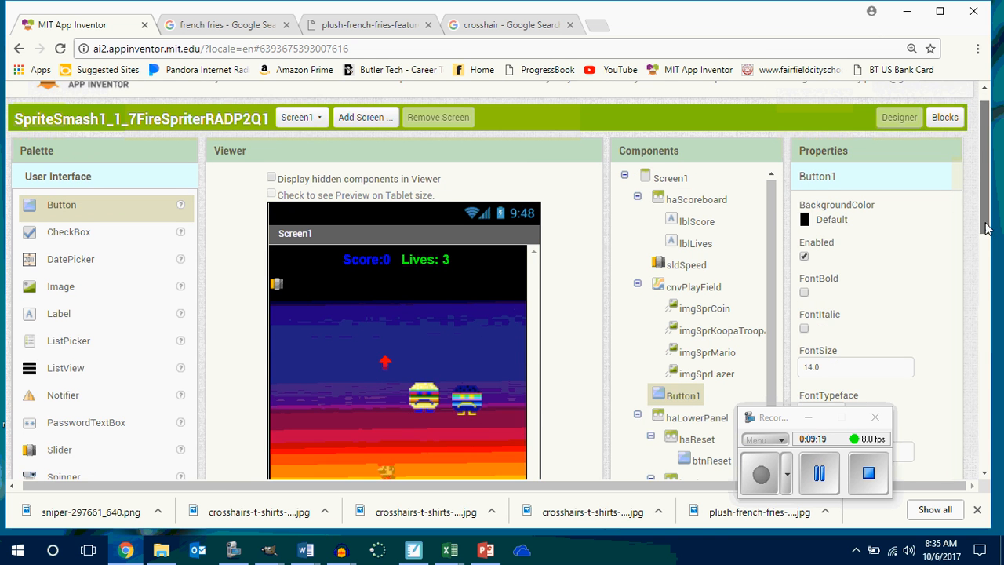
Move the new Button1 into the haReset arrangement, directly after the reset button.
scroll(985, 294, down, 3)
drag(351, 278, 373, 270)
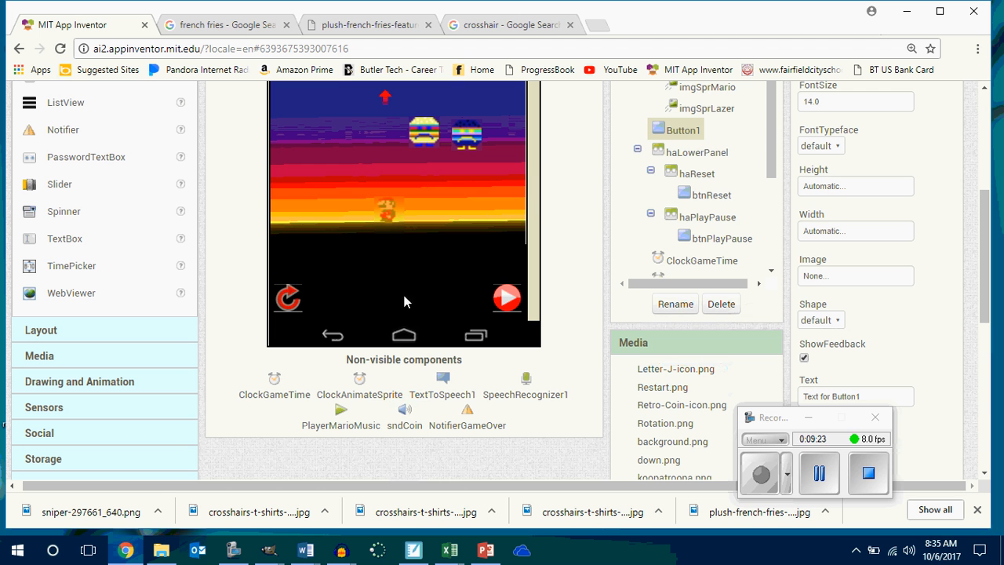
drag(375, 287, 336, 263)
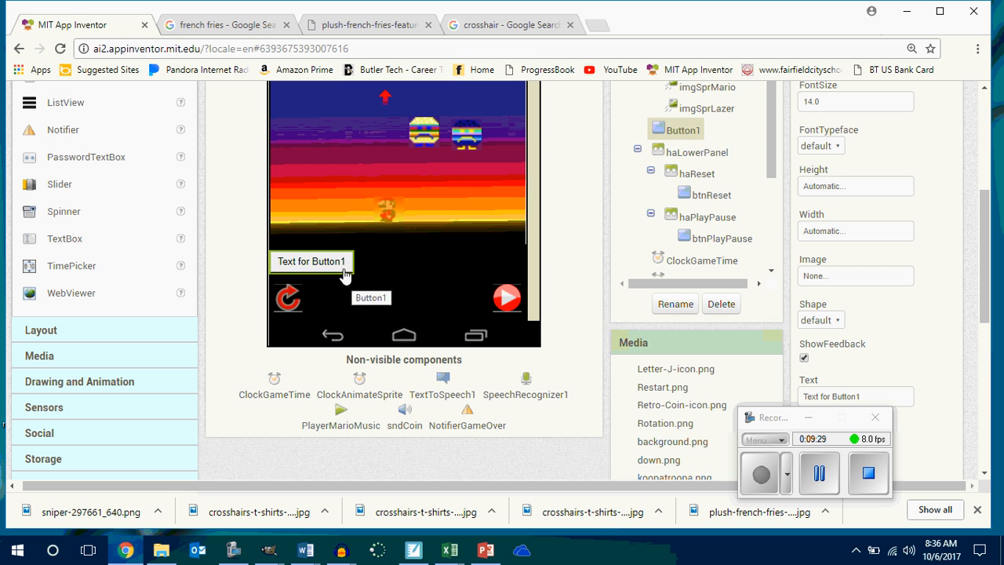
drag(344, 273, 357, 275)
click(455, 298)
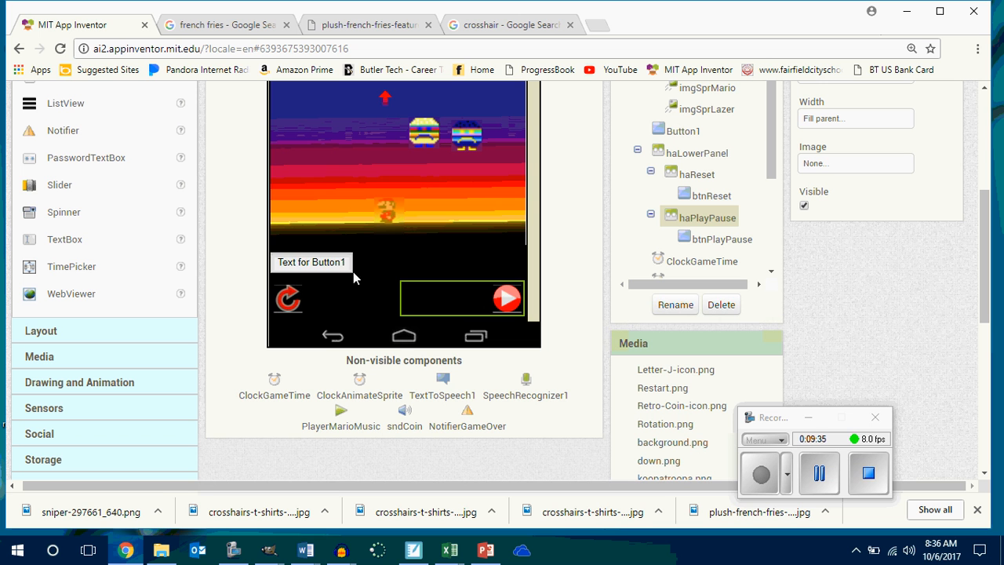
drag(353, 271, 430, 563)
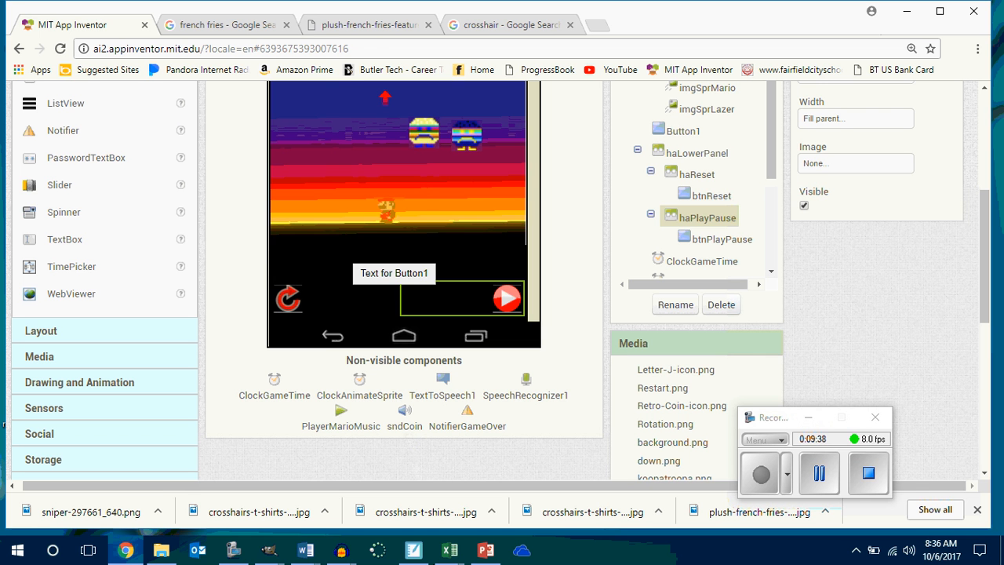
drag(394, 273, 349, 292)
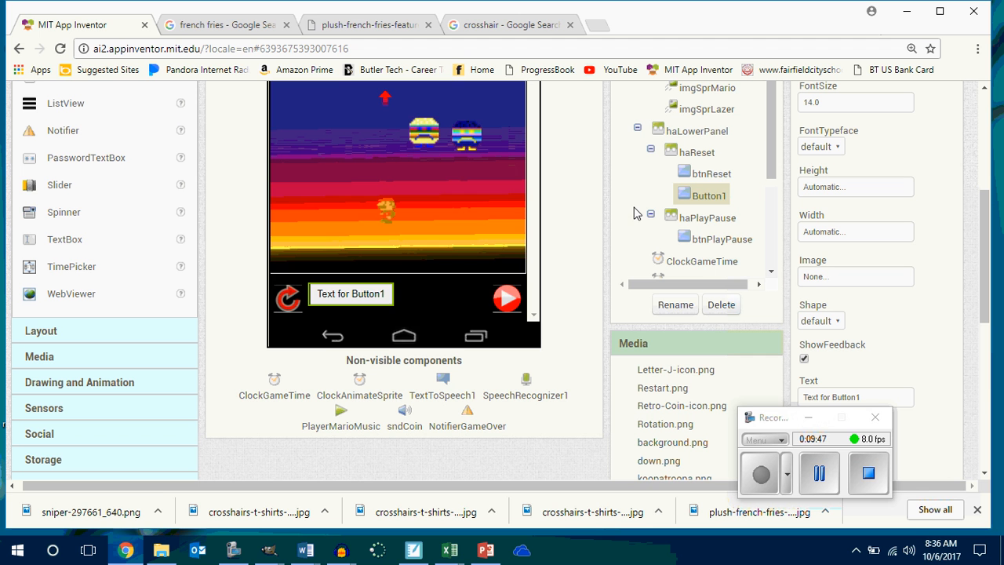
Rename the Button1 component to btnJump.
click(675, 305)
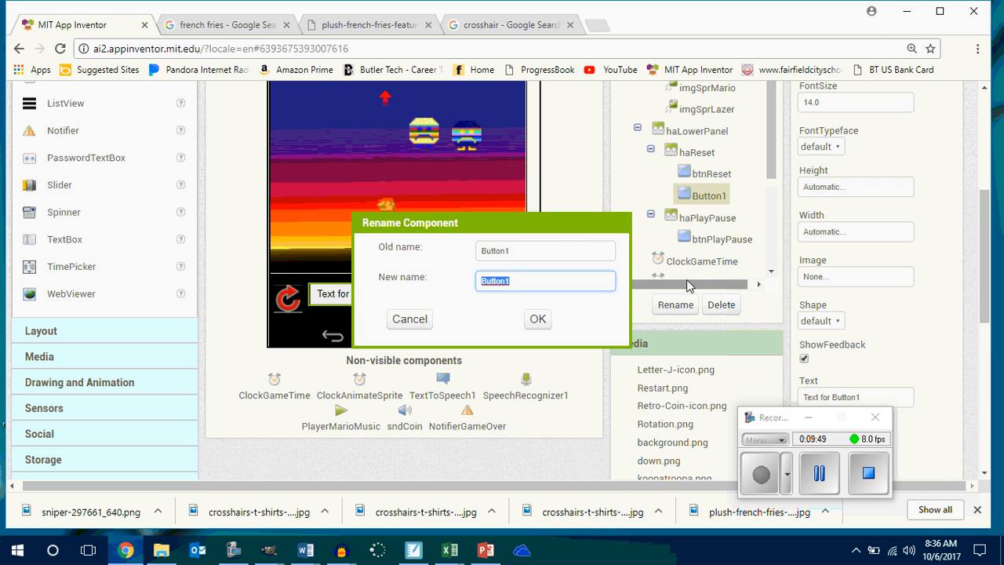
text(btnJump)
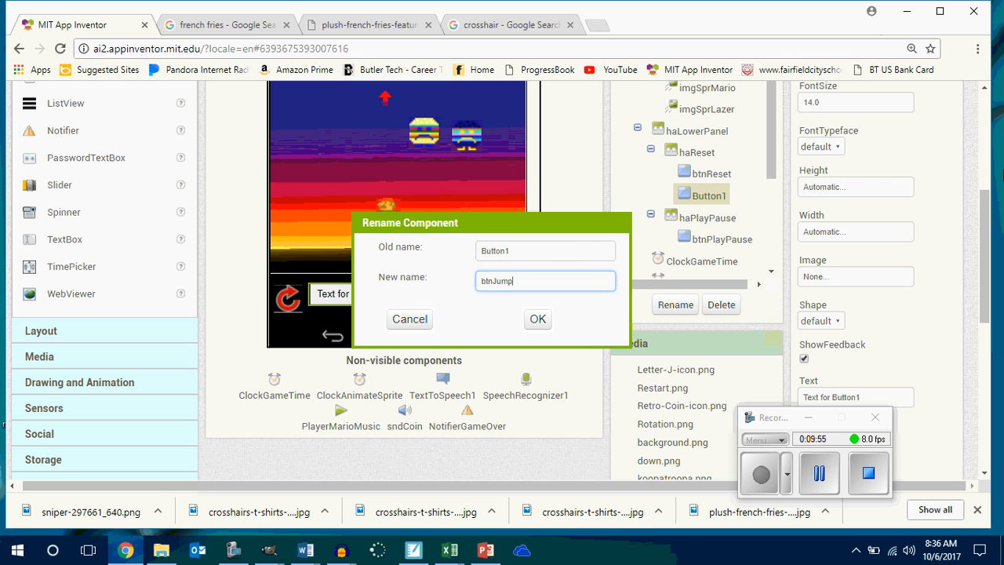
key(Return)
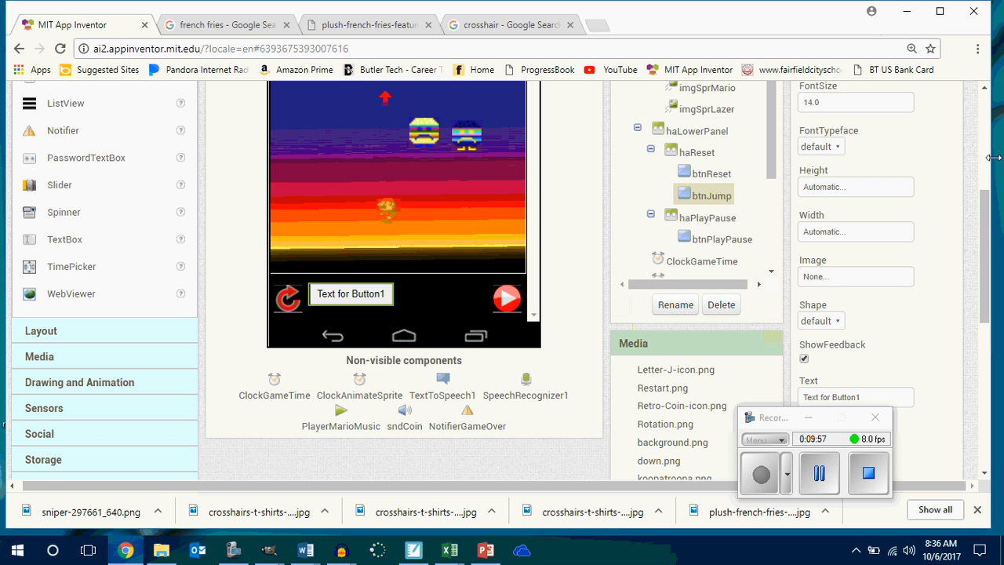
Change the shape of btnJump to oval.
mouse_move(986, 246)
mouse_down()
mouse_move(1002, 323)
mouse_move(999, 259)
mouse_up()
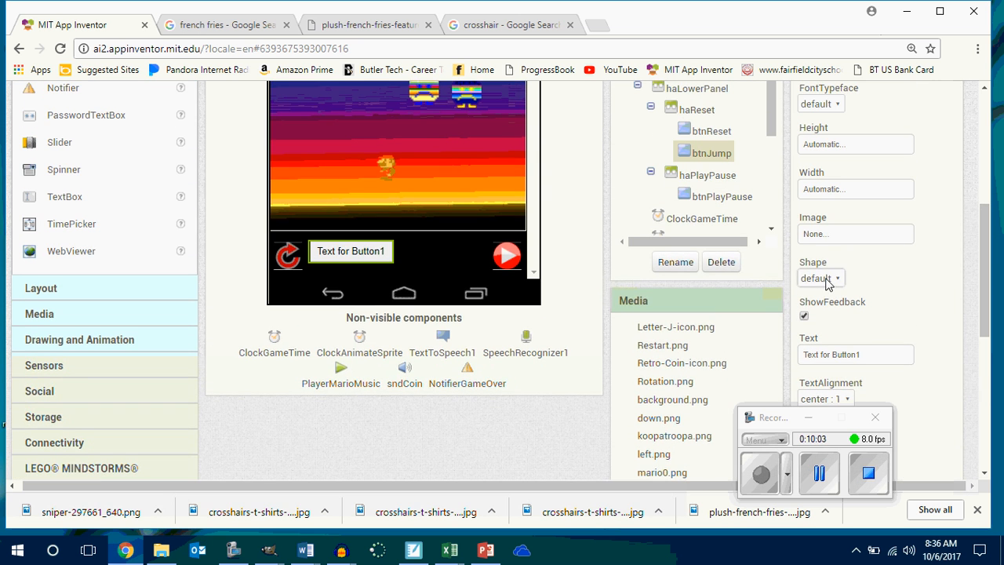
click(809, 418)
click(810, 275)
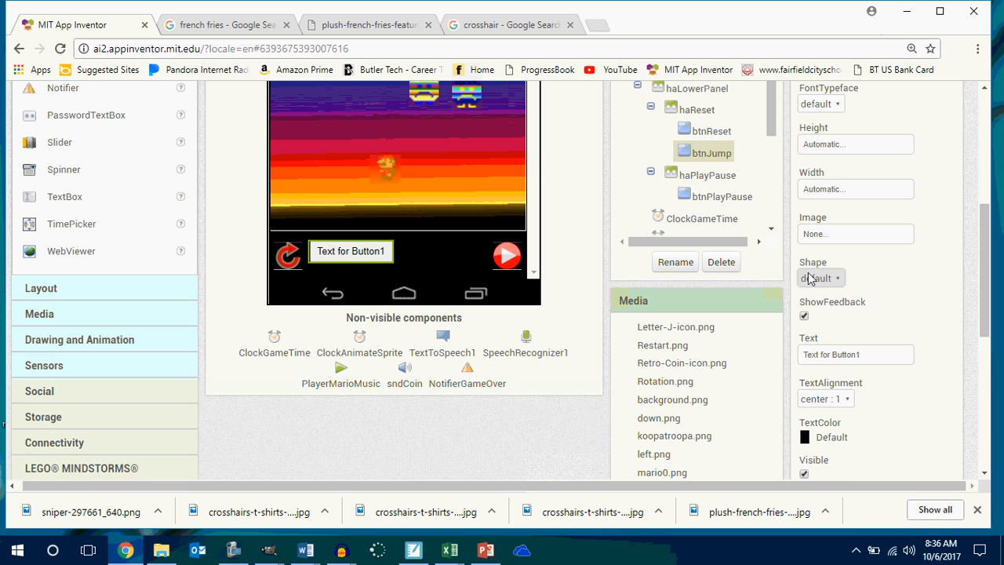
scroll(877, 290, up, 3)
scroll(875, 358, down, 1)
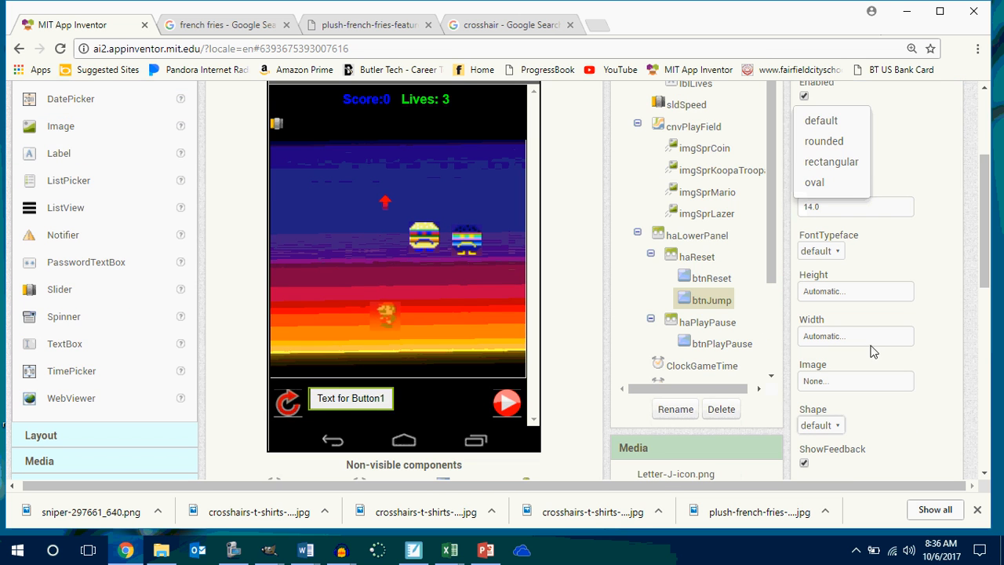
click(816, 183)
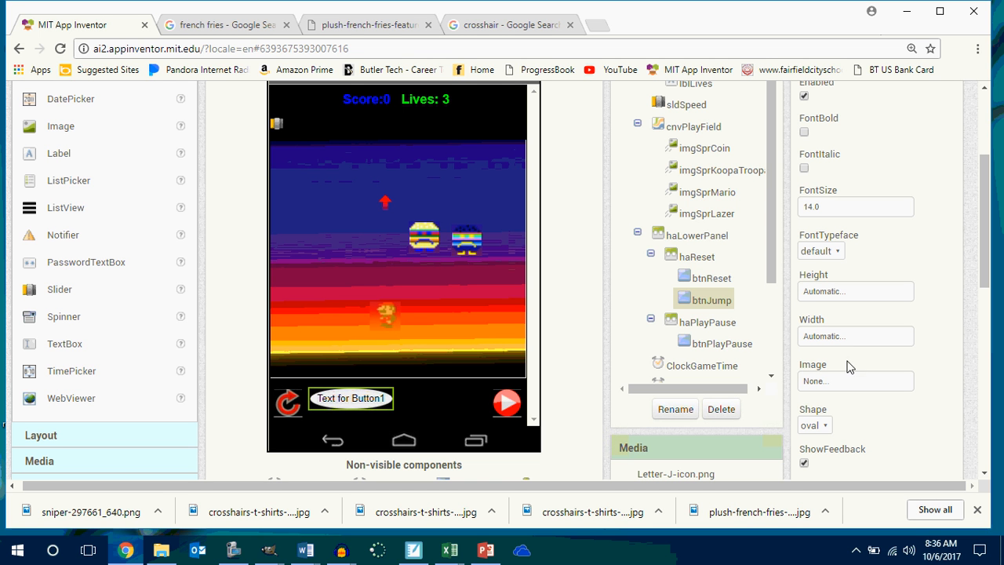
Set both the height and the width of btnJump to 36 pixels.
click(843, 295)
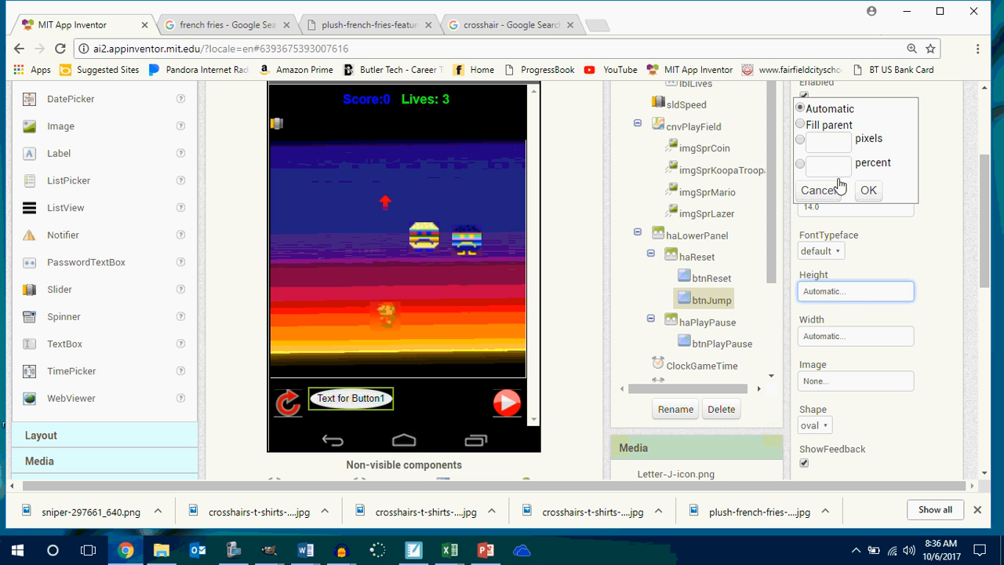
click(837, 142)
text(36)
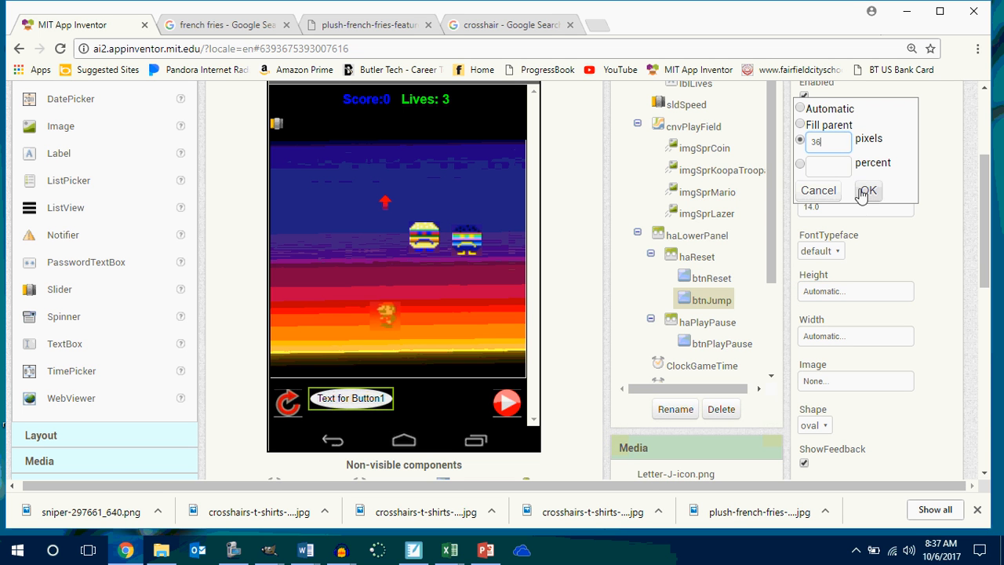
click(866, 190)
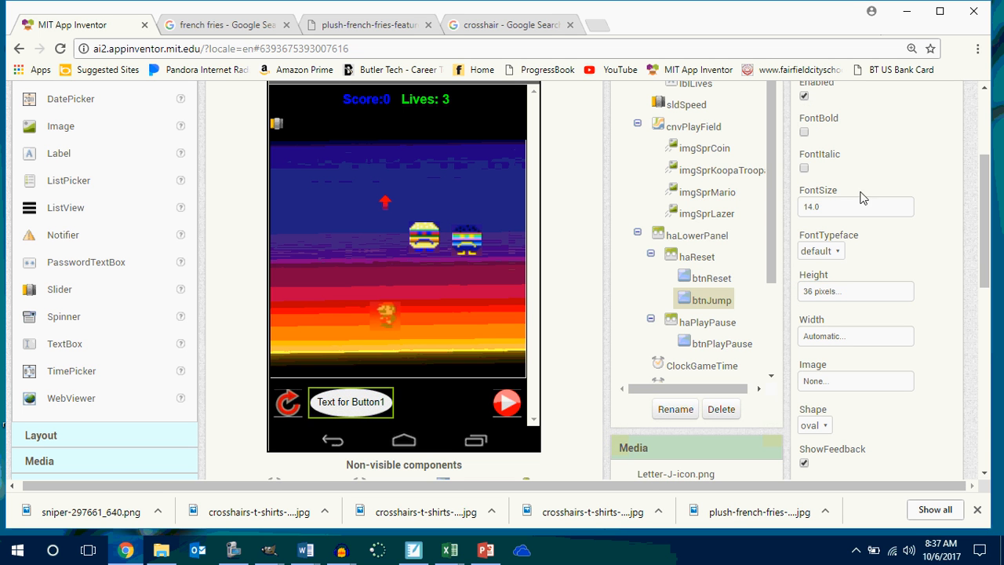
click(830, 337)
click(826, 206)
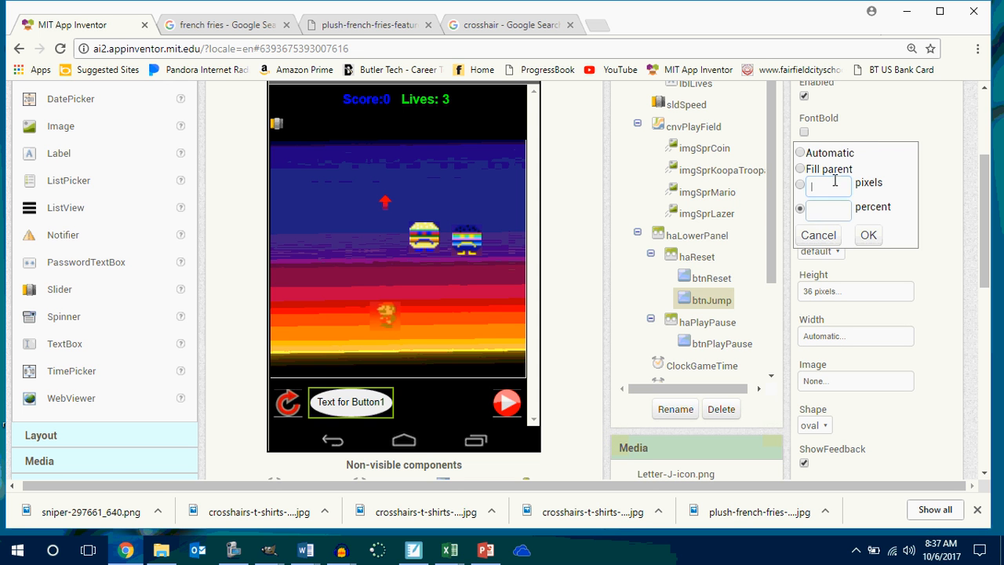
click(830, 185)
text(36)
click(868, 236)
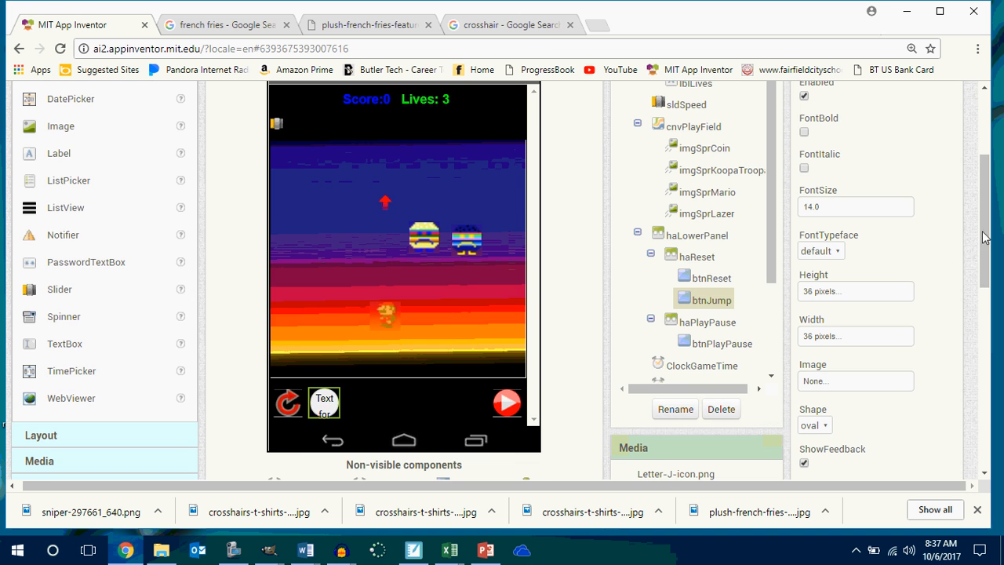
Try placing btnJump in haPlayPause before the play button, and between the play field canvas and haLowerPanel.
drag(986, 237, 985, 258)
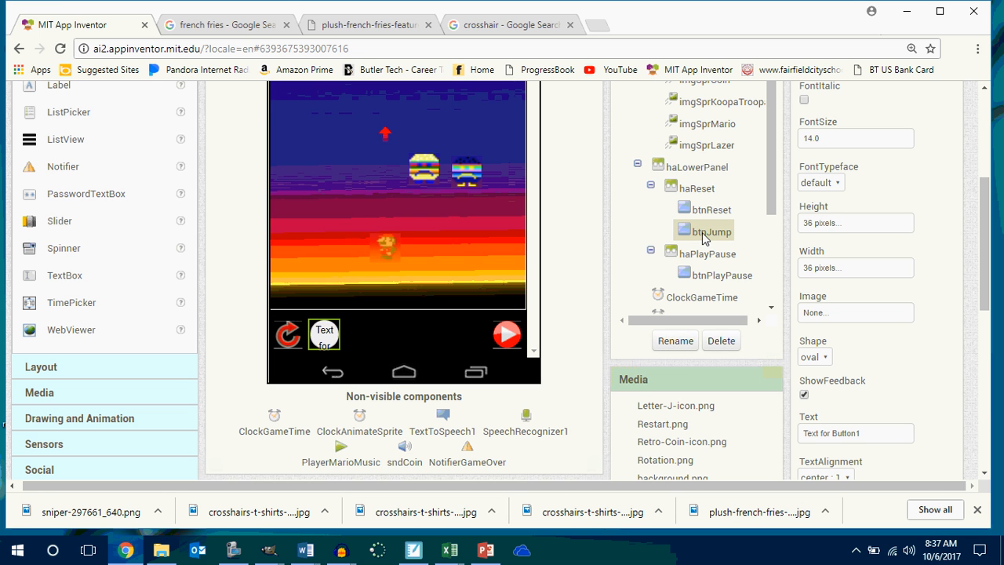
drag(327, 337, 468, 290)
drag(491, 116, 498, 79)
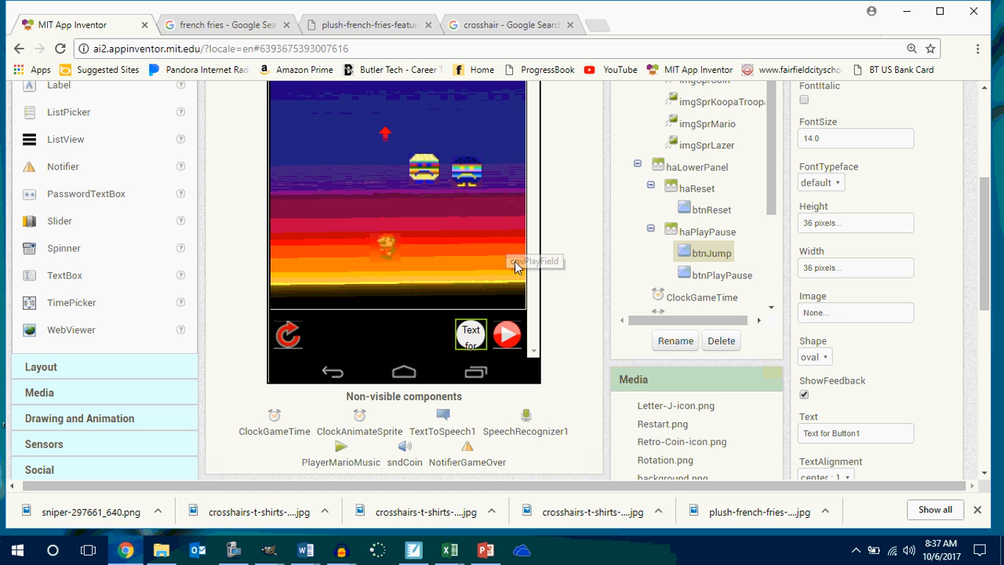
drag(476, 330, 461, 51)
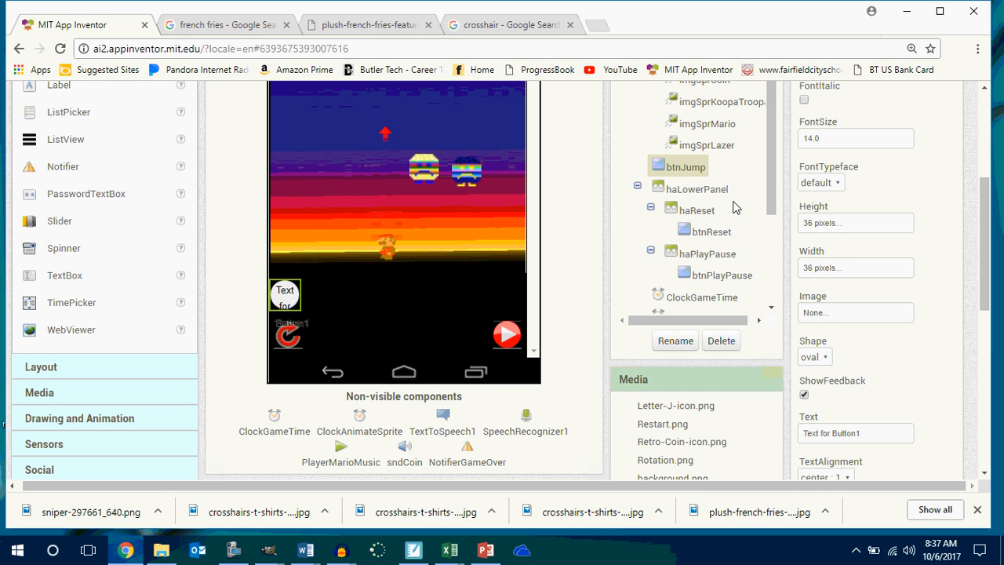
Move btnJump directly into haLowerPanel, between the haReset and haPlayPause arrangements.
scroll(989, 208, up, 3)
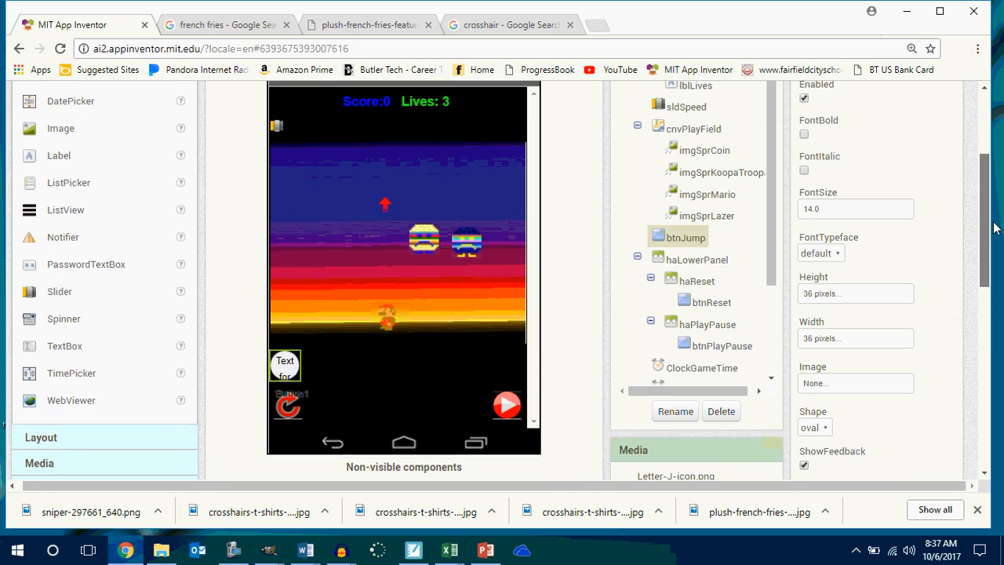
scroll(995, 220, down, 2)
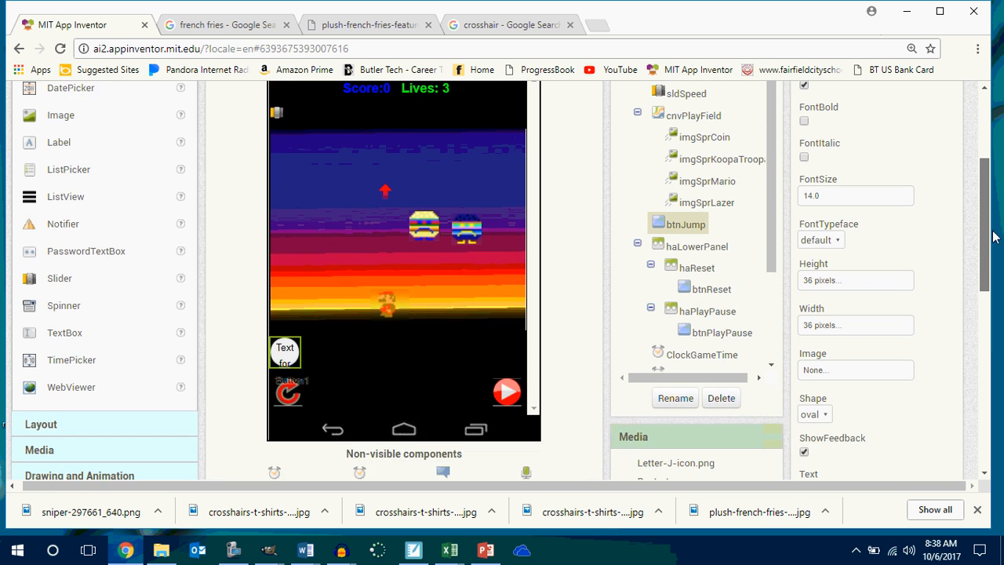
scroll(992, 226, up, 1)
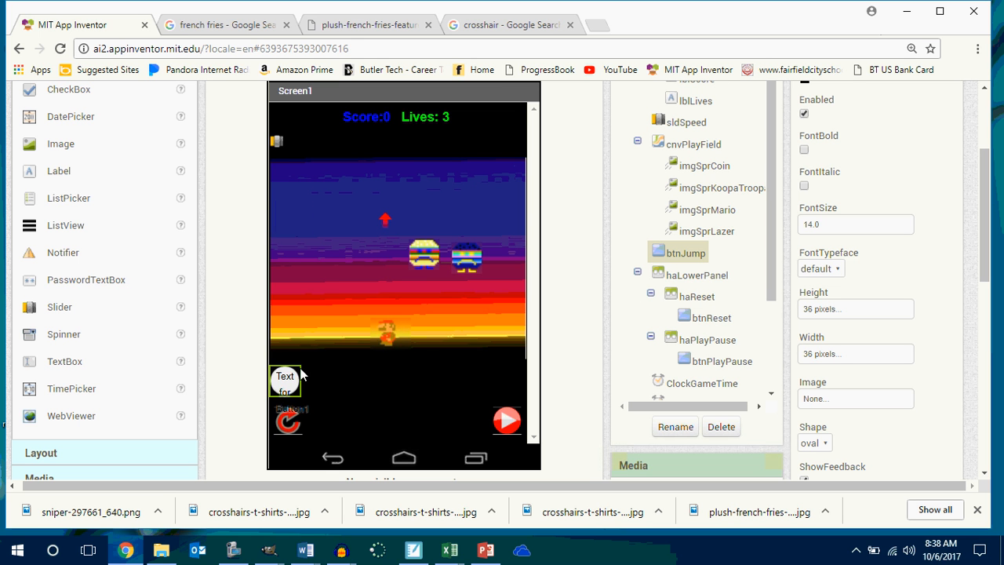
drag(297, 374, 400, 420)
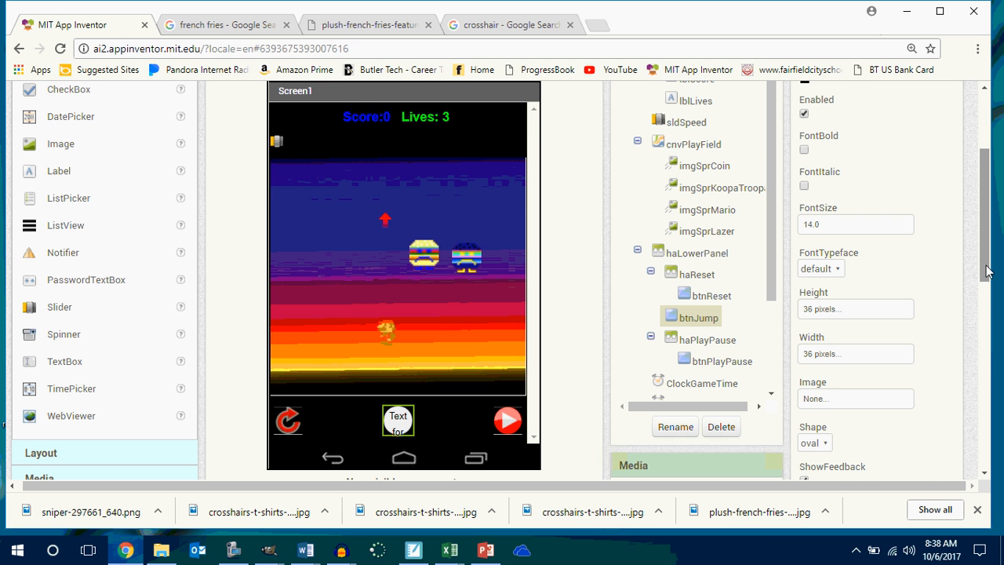
Clear the default text of btnJump so the button has no caption.
drag(988, 282, 998, 361)
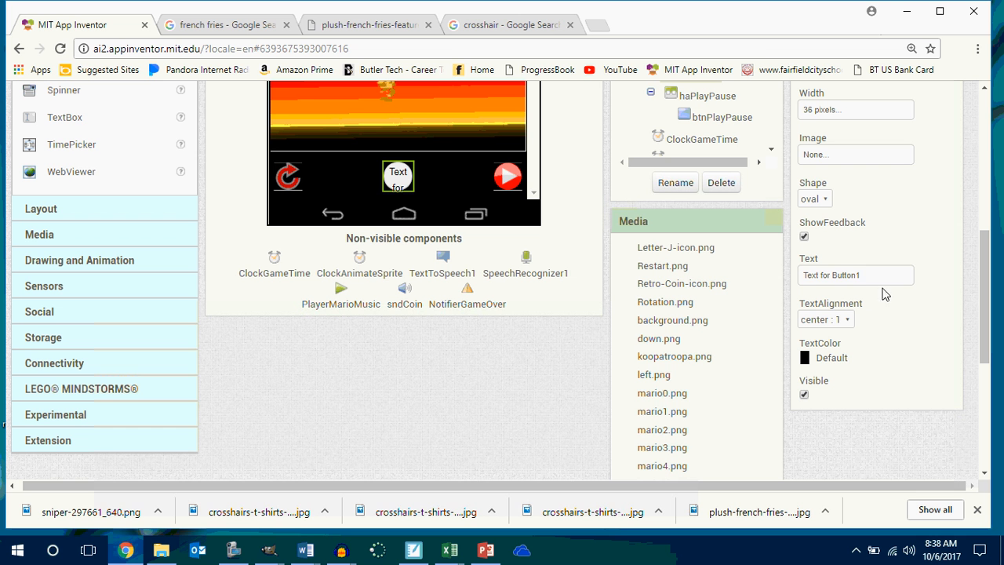
drag(866, 273, 782, 279)
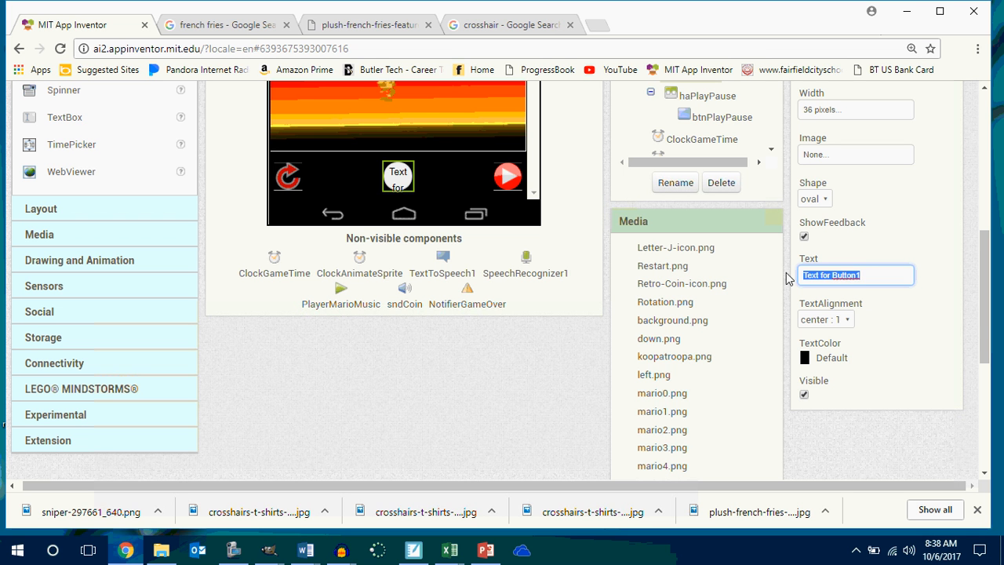
key(BackSpace)
click(908, 325)
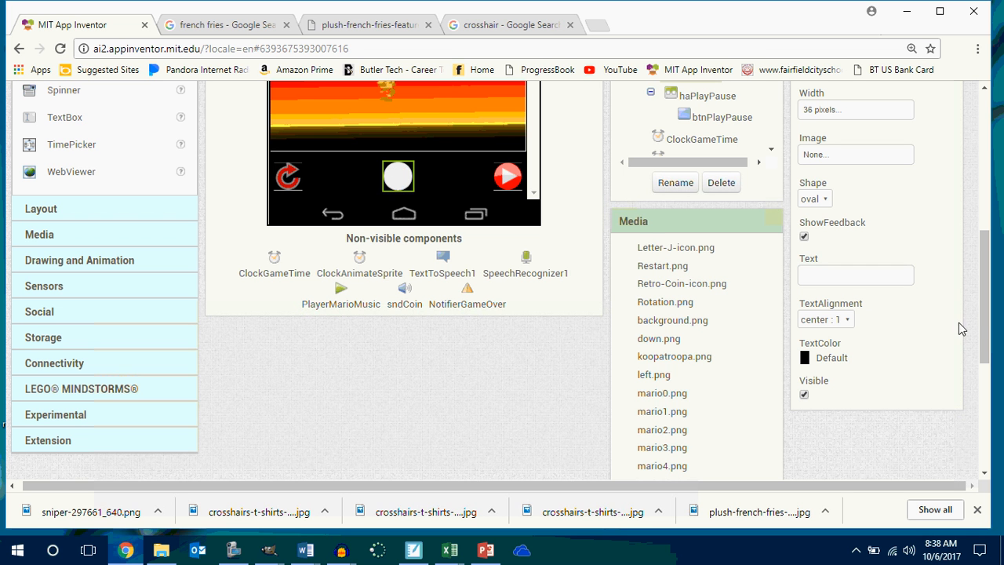
Search Google for "jump icon" in a new browser tab.
drag(990, 317, 1002, 190)
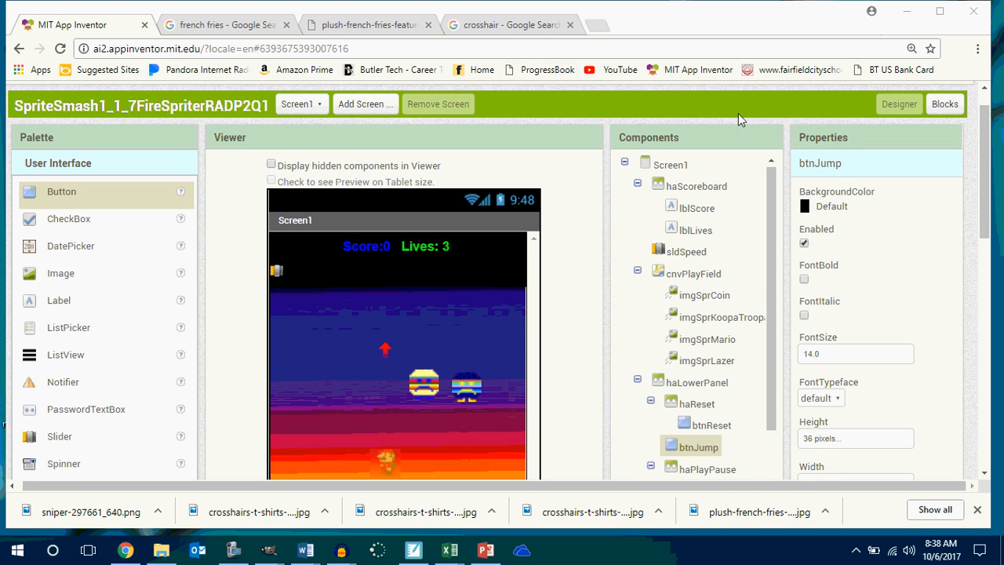
click(594, 28)
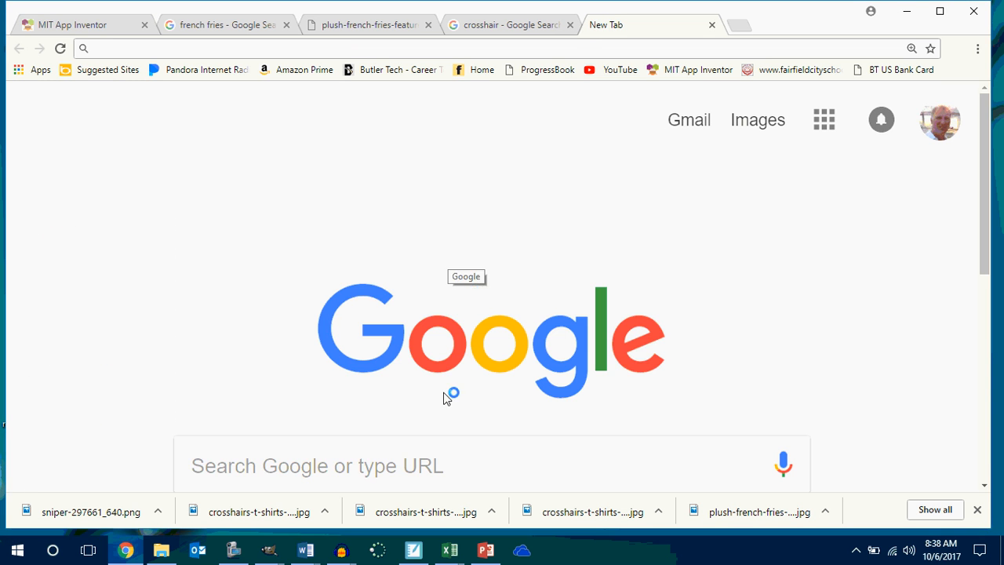
click(423, 452)
text(jum)
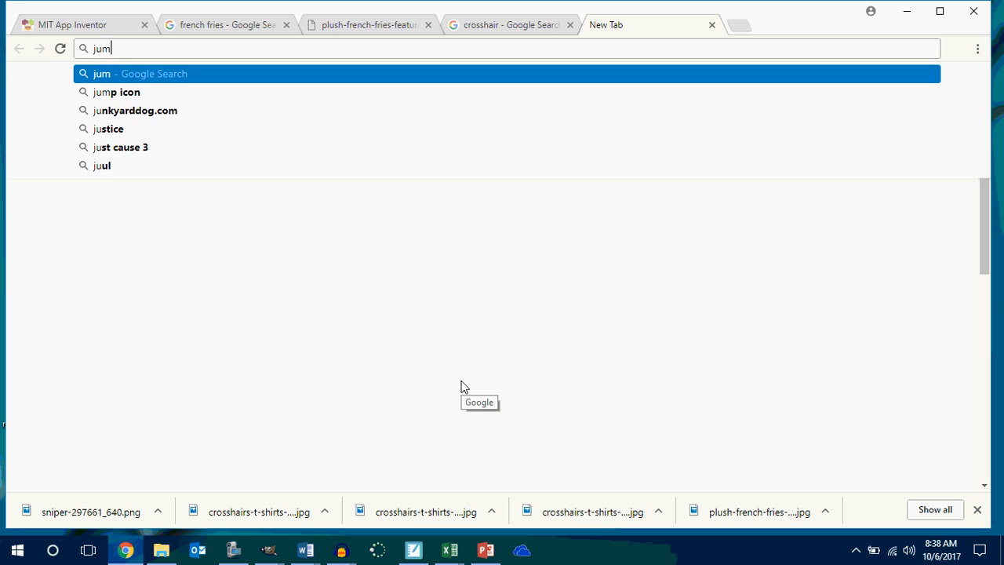
text(p)
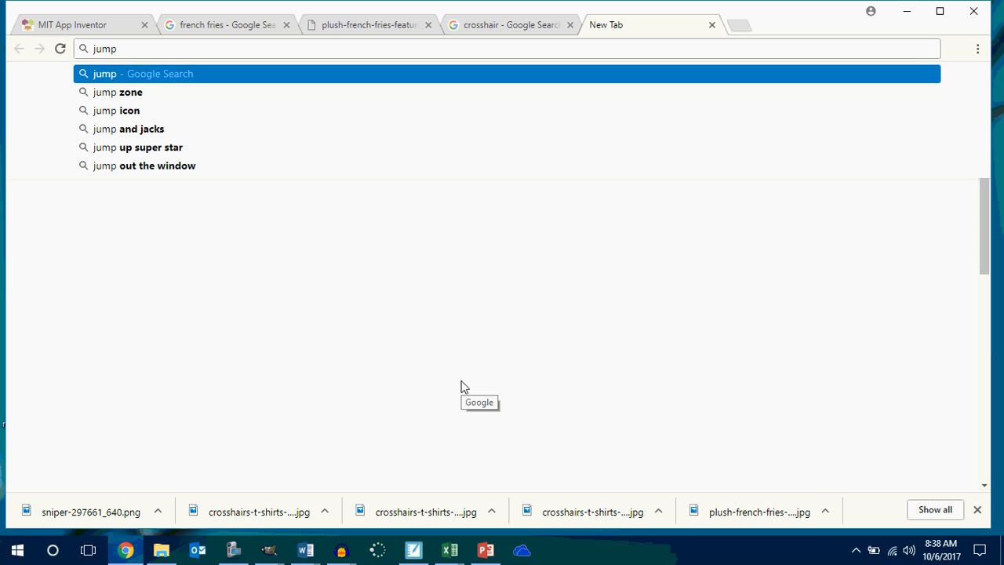
text( icon)
key(Return)
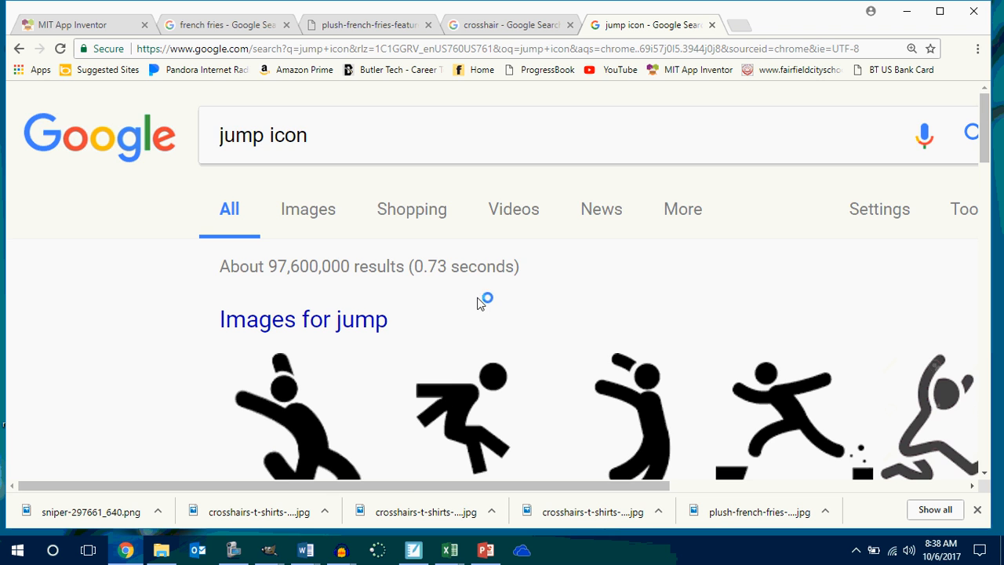
Browse the jump icon image results and open the preview of the blue curved arrow.
scroll(480, 303, down, 1)
scroll(480, 303, down, 2)
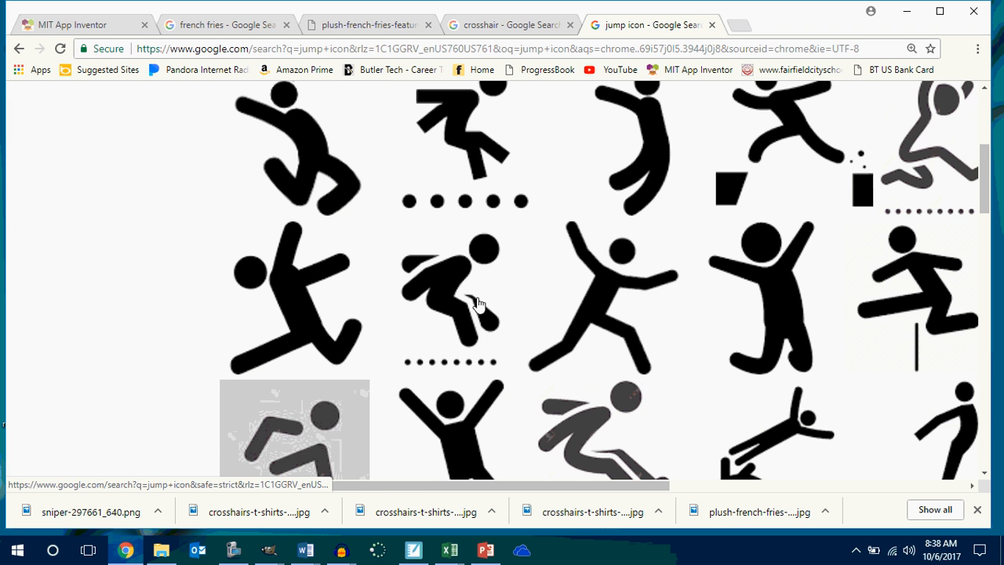
scroll(480, 304, down, 2)
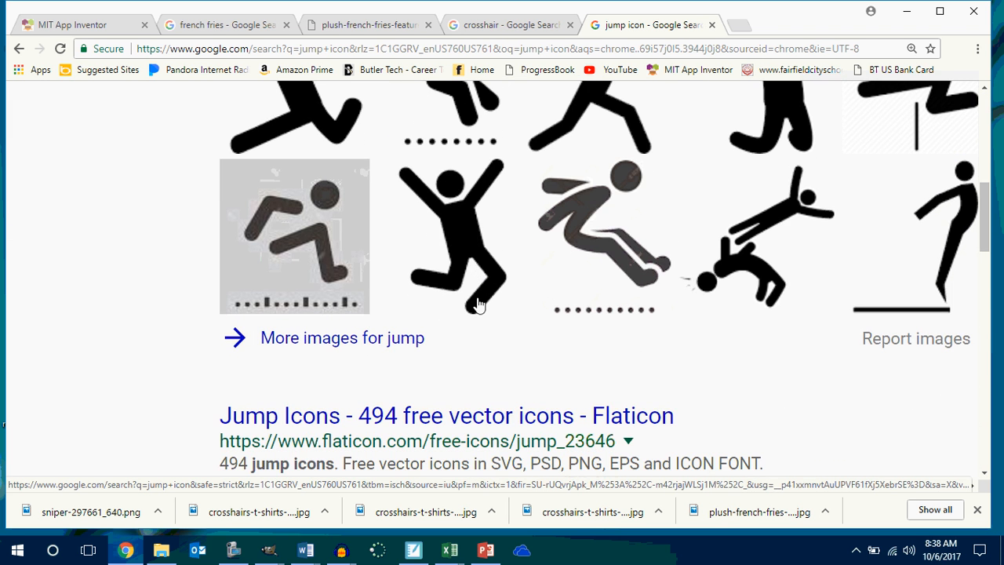
scroll(480, 304, up, 4)
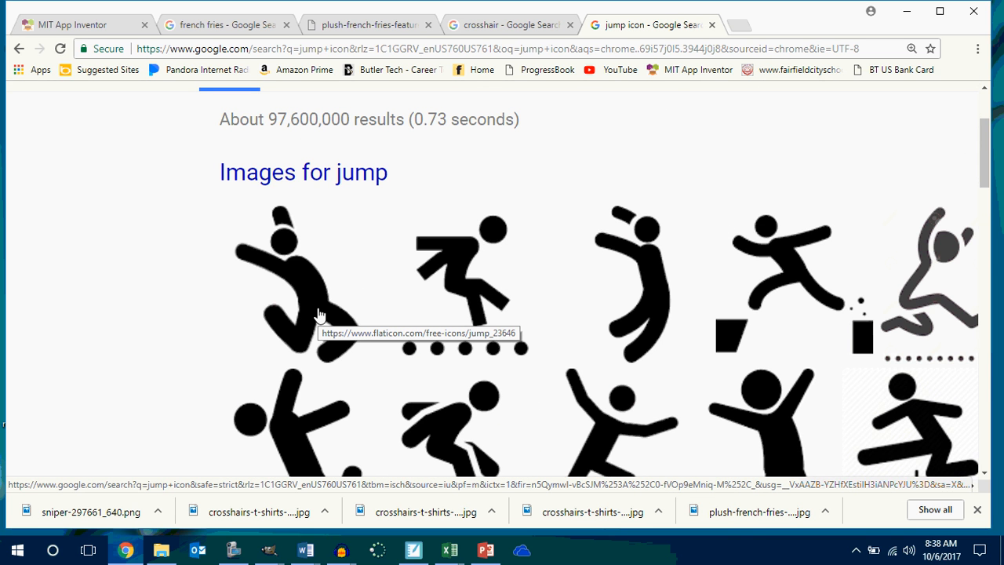
scroll(319, 316, up, 2)
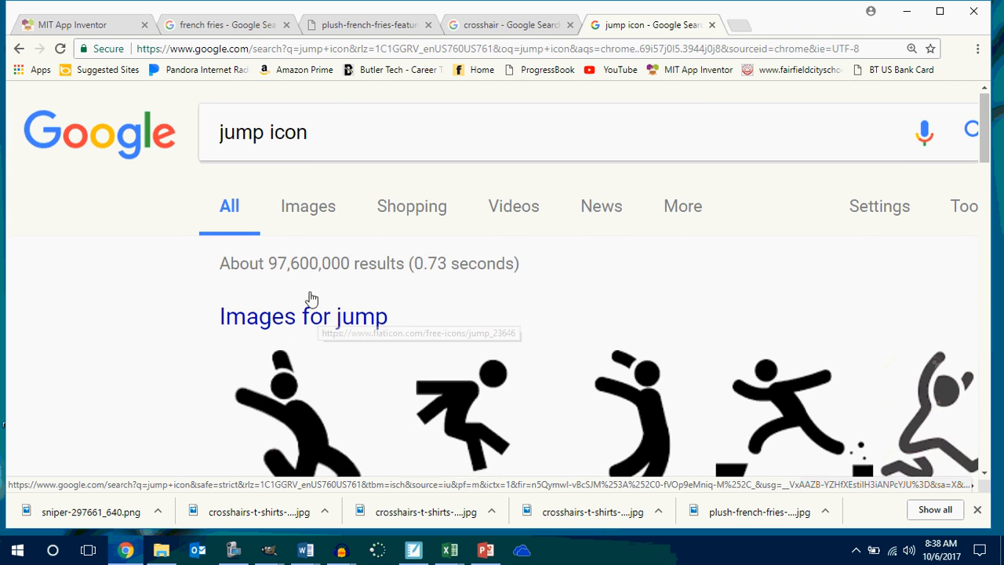
click(308, 208)
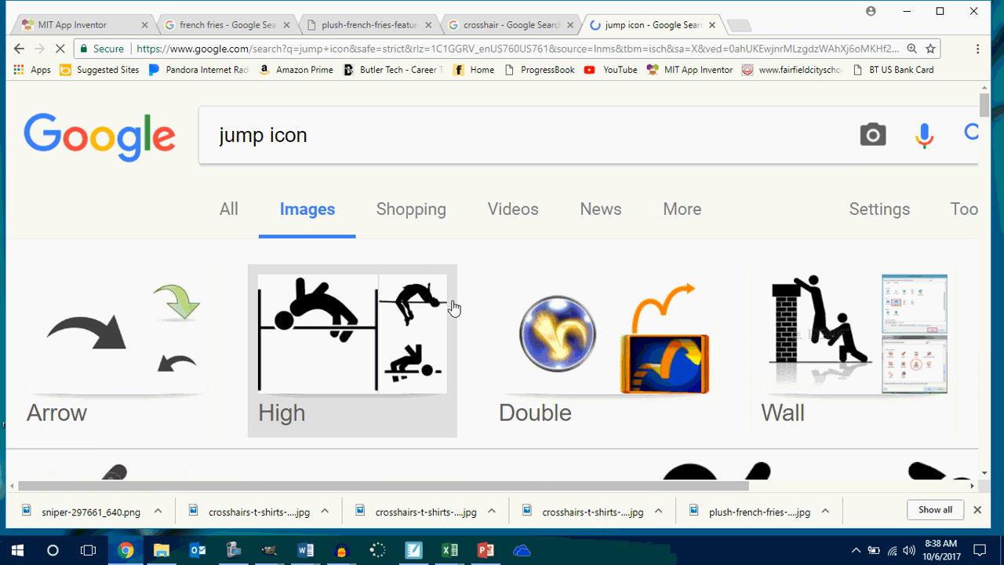
scroll(454, 308, down, 3)
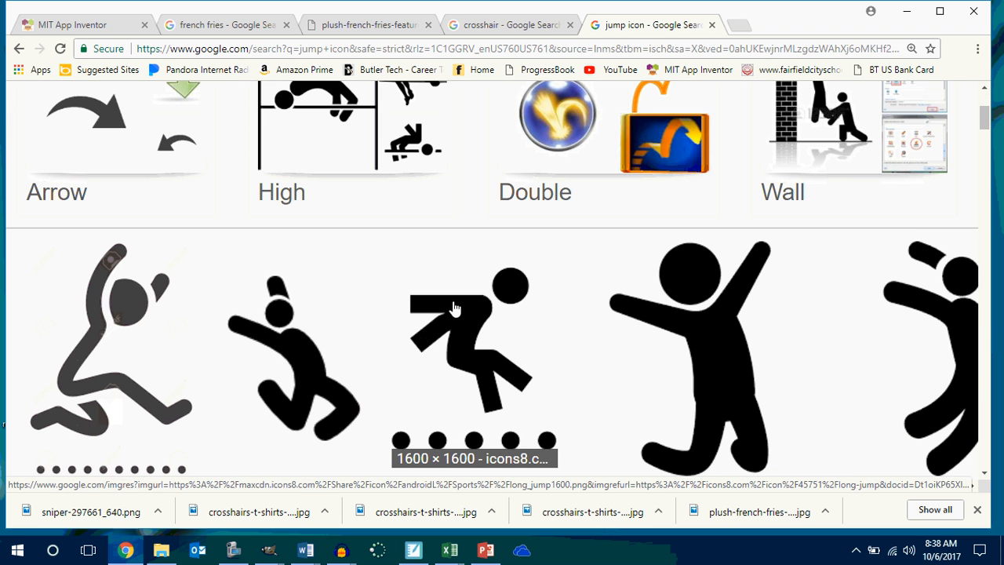
scroll(454, 307, down, 5)
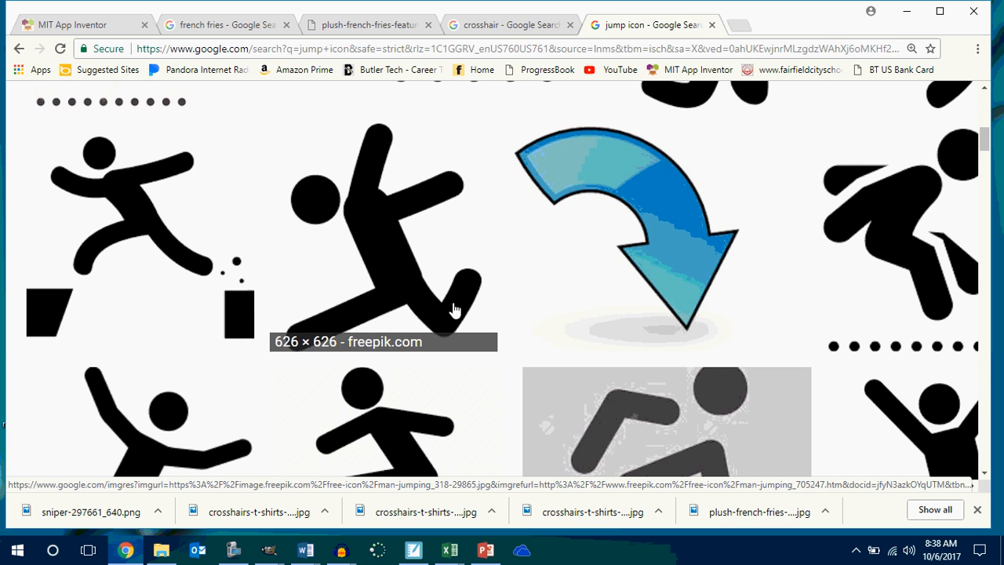
click(619, 249)
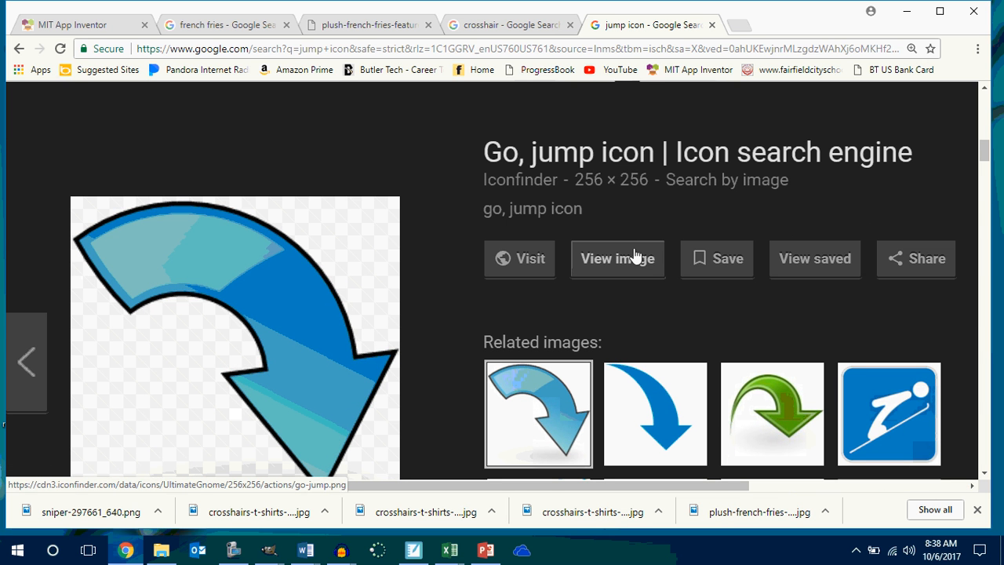
Save the blue arrow image as the PNG file go-jump in the Zvaders 1.1.7 Sprite Smash folder.
right_click(228, 338)
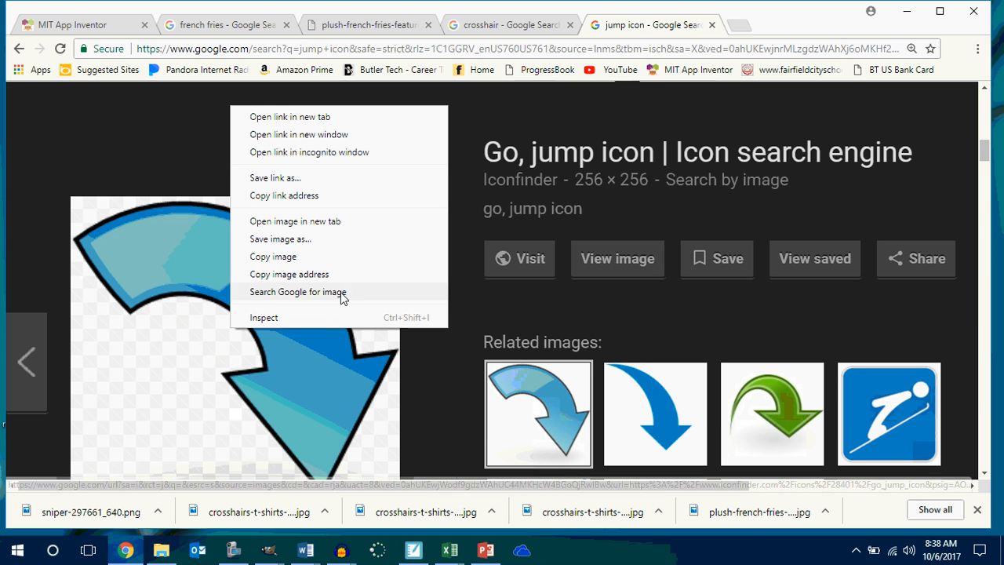
click(323, 248)
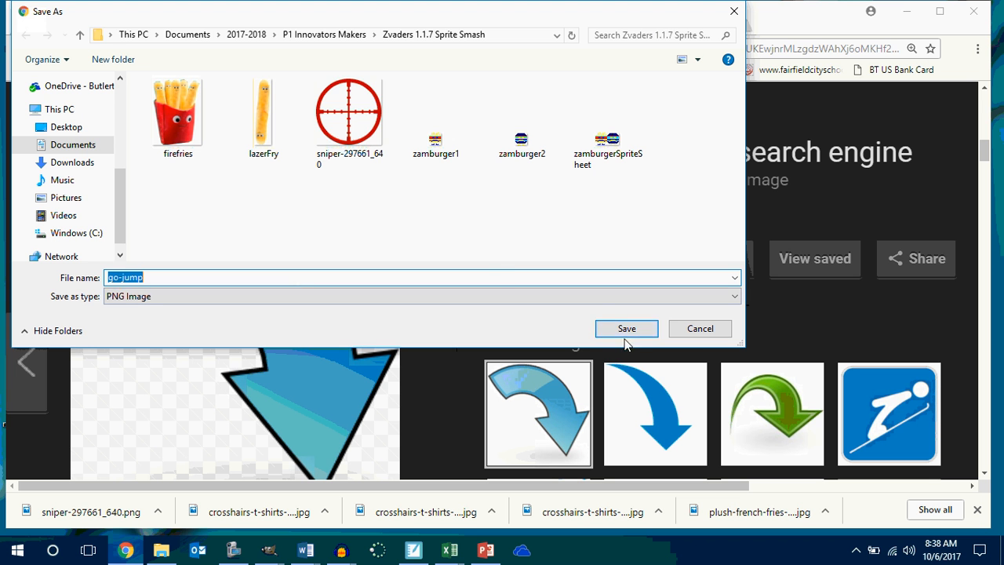
click(632, 332)
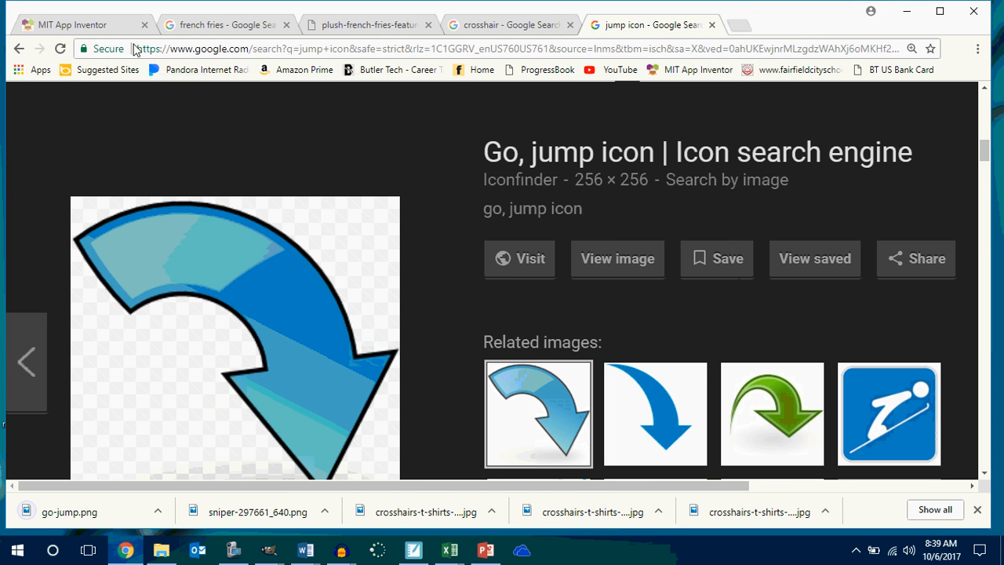
Return to the MIT App Inventor project and start choosing a file to upload as btnJump's image.
click(92, 29)
scroll(443, 412, down, 4)
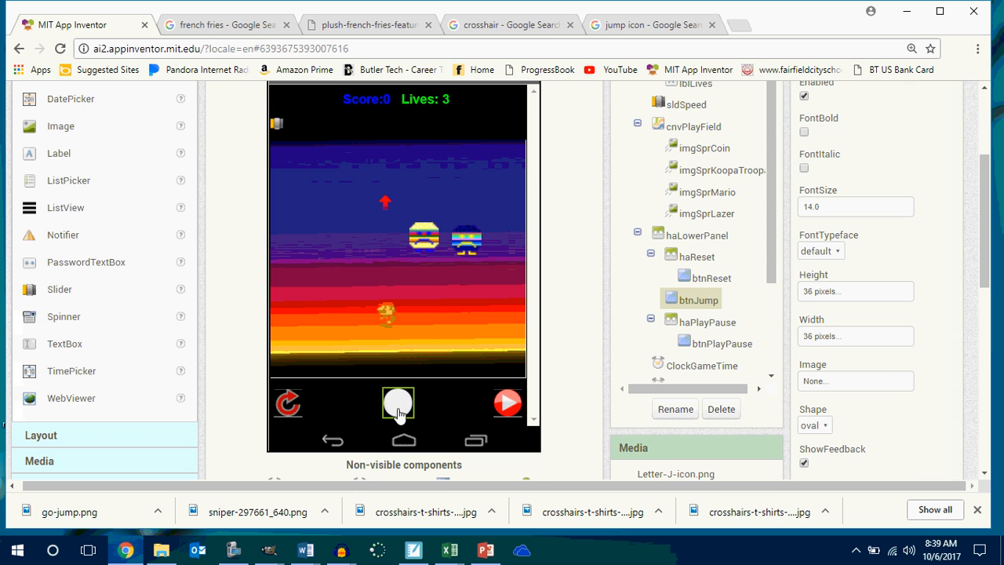
click(832, 382)
click(858, 332)
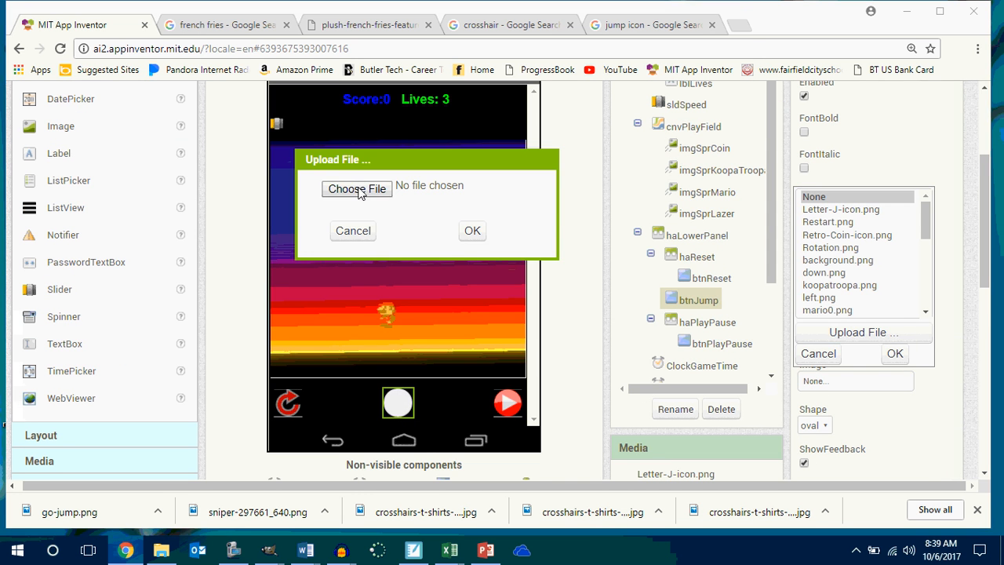
click(358, 189)
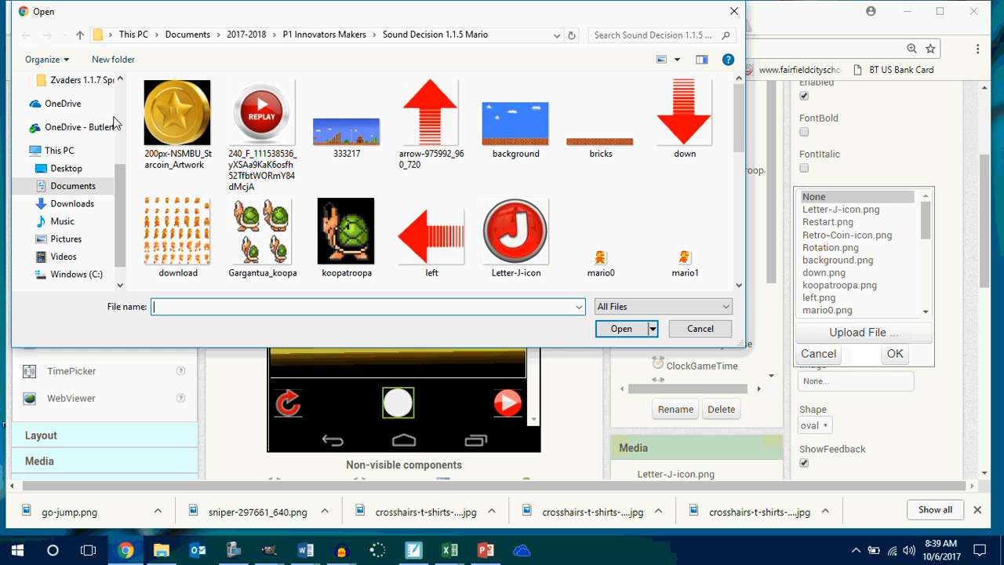
Upload go-jump from the P1 Innovators Makers folder Zvaders 1.1.7 Sprite Smash as btnJump's image.
drag(119, 197, 119, 120)
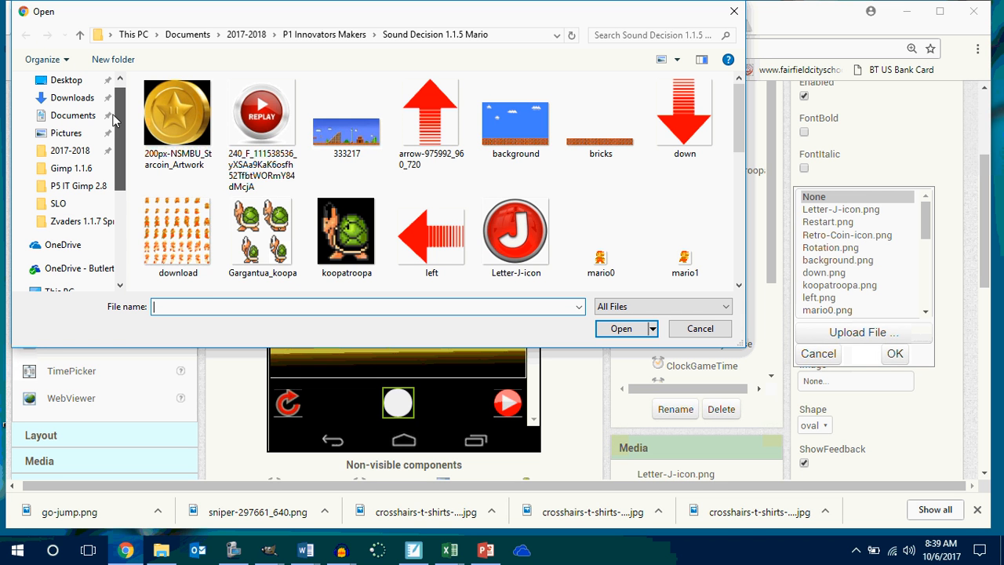
click(67, 153)
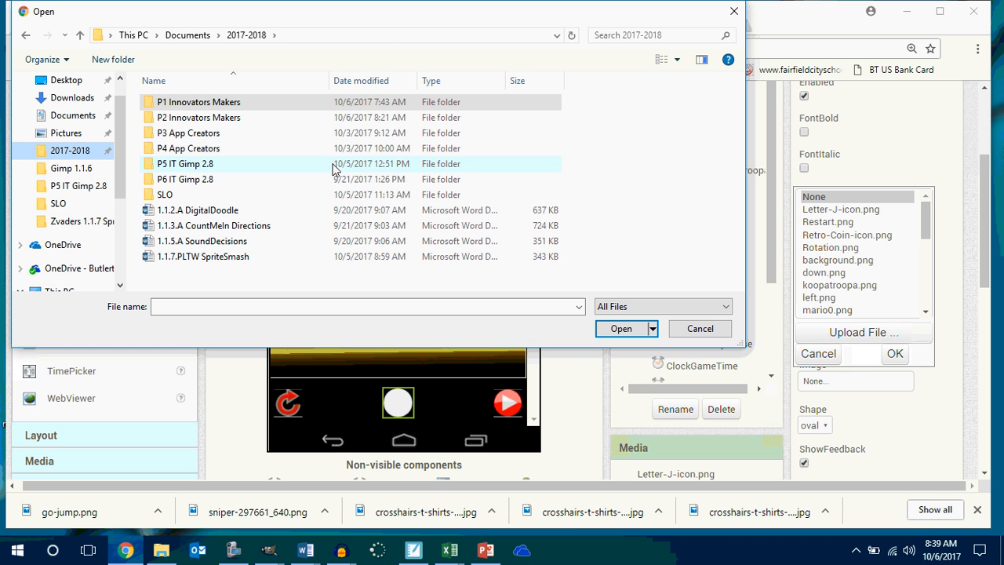
double_click(210, 118)
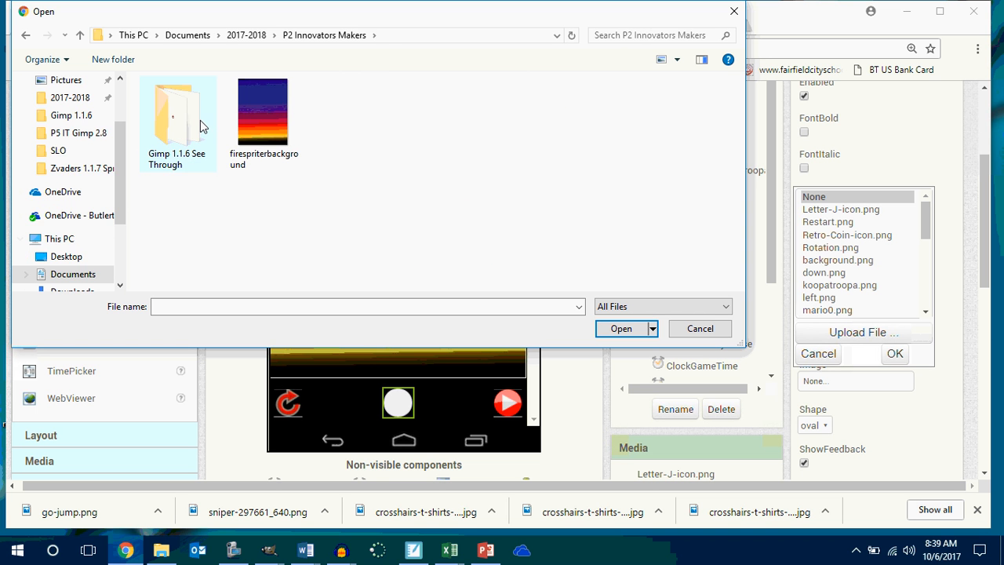
click(26, 35)
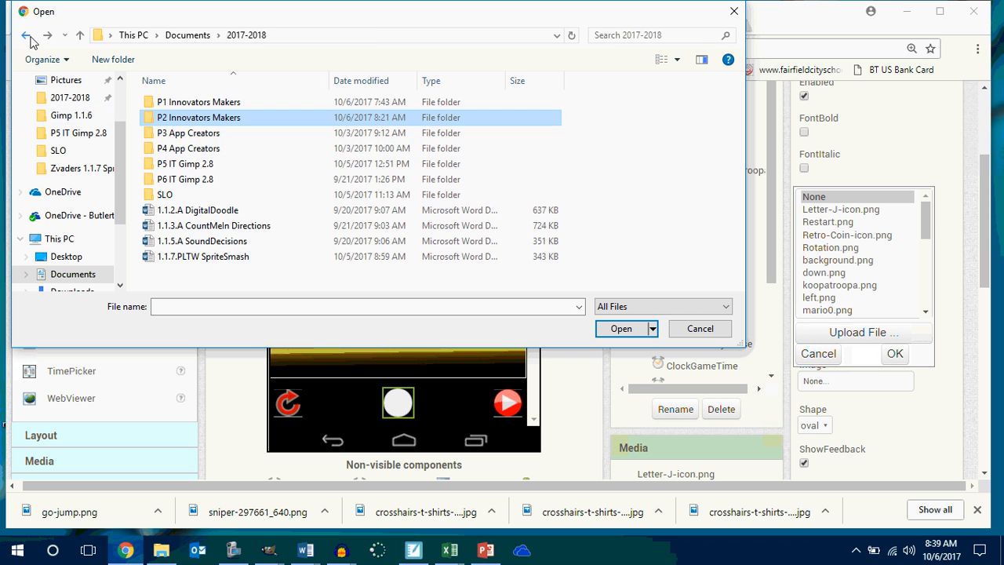
double_click(184, 102)
double_click(196, 133)
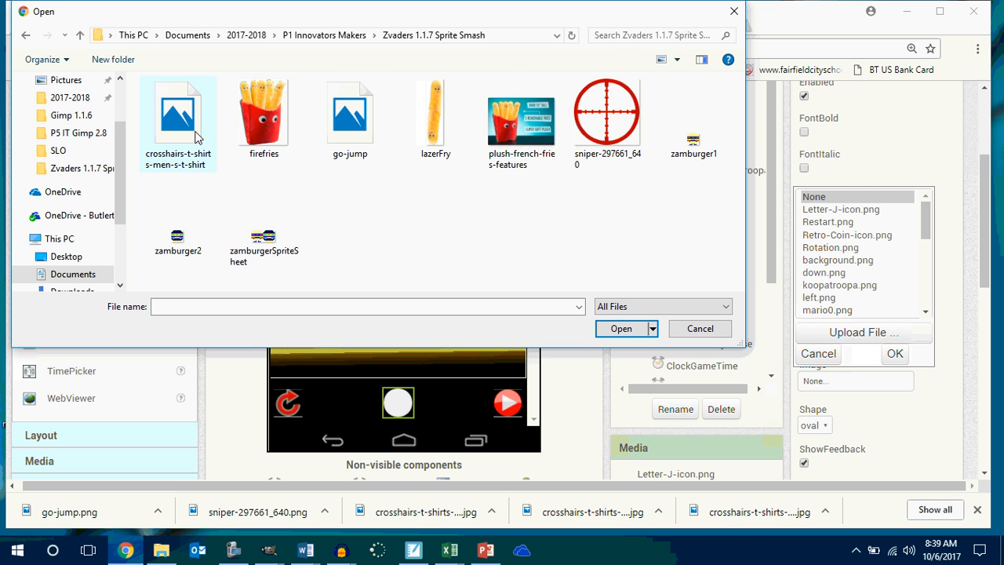
click(353, 117)
click(621, 328)
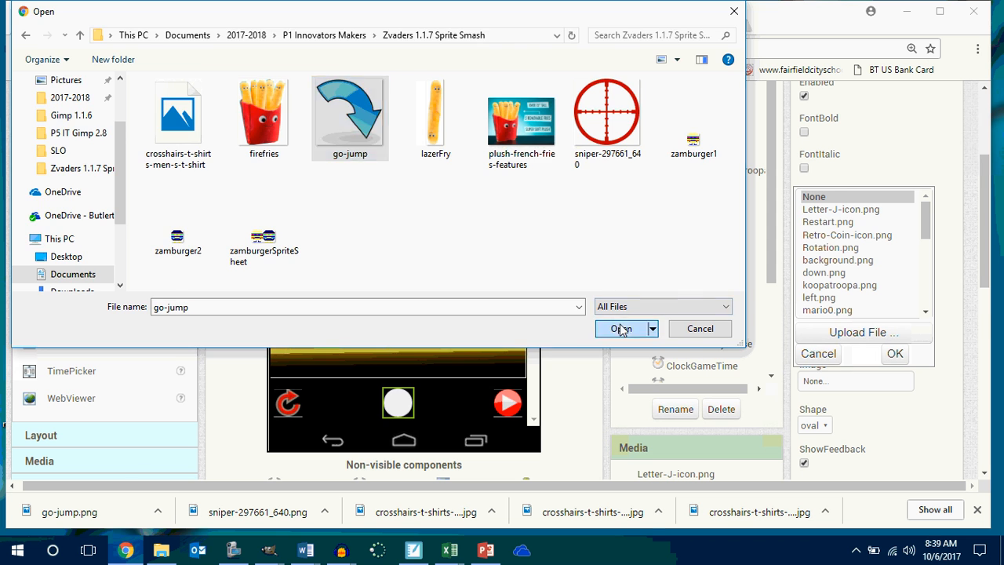
click(473, 232)
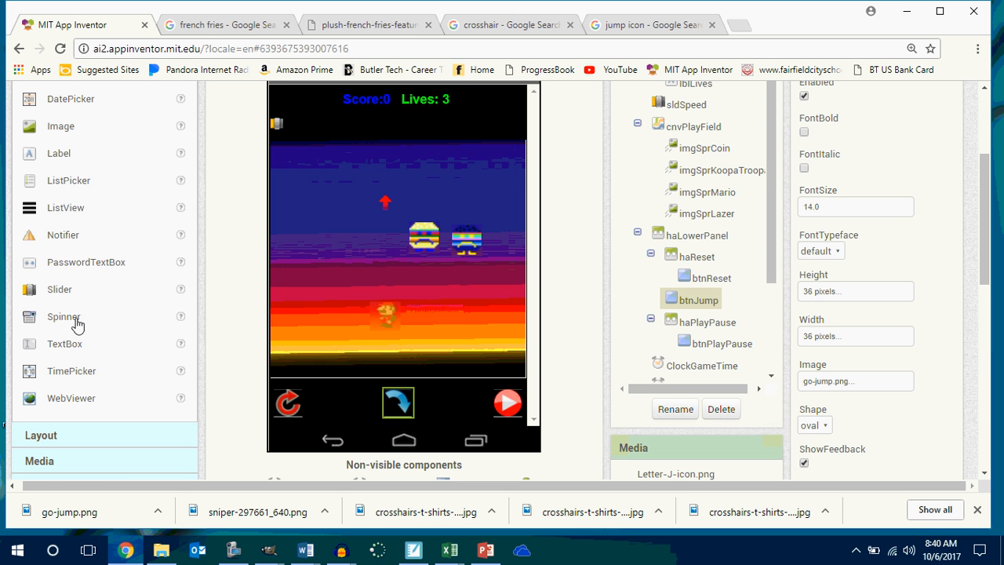
Add an ImageSprite to the upper part of the cnvPlayField canvas, above the burger sprites.
scroll(94, 309, down, 2)
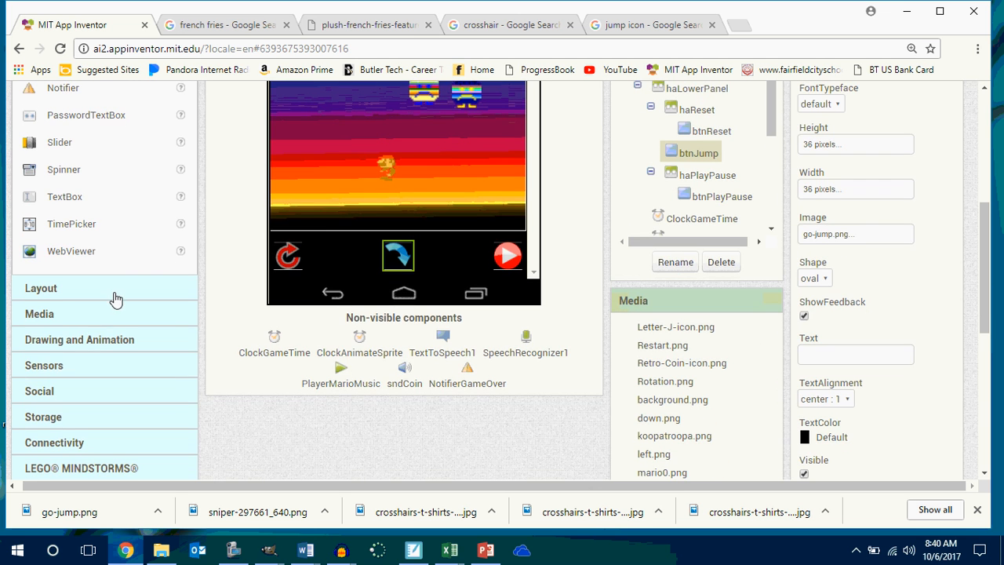
click(91, 347)
drag(69, 365, 433, 368)
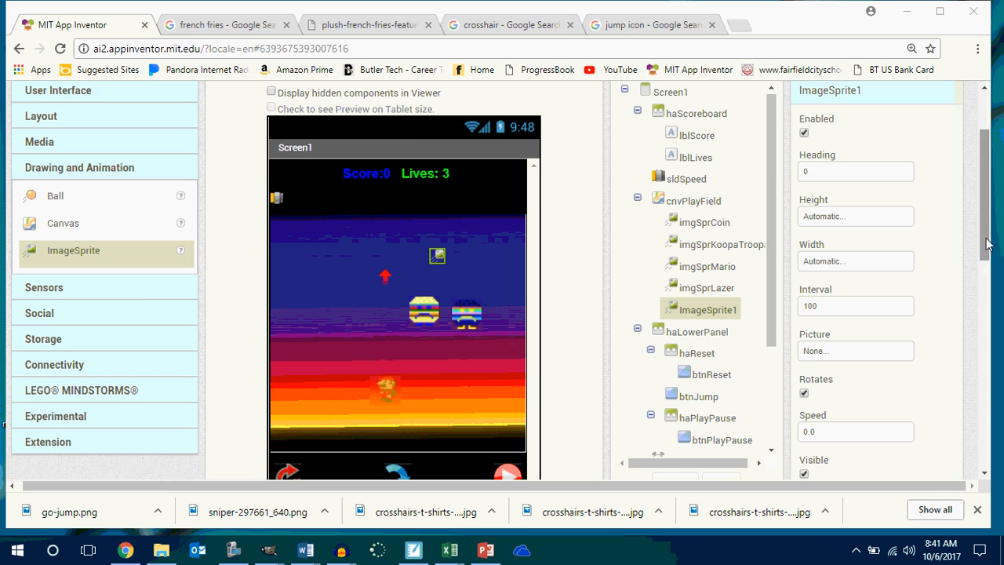
Rename the ImageSprite1 component as imgSprBlock1.
drag(984, 236, 993, 257)
click(665, 424)
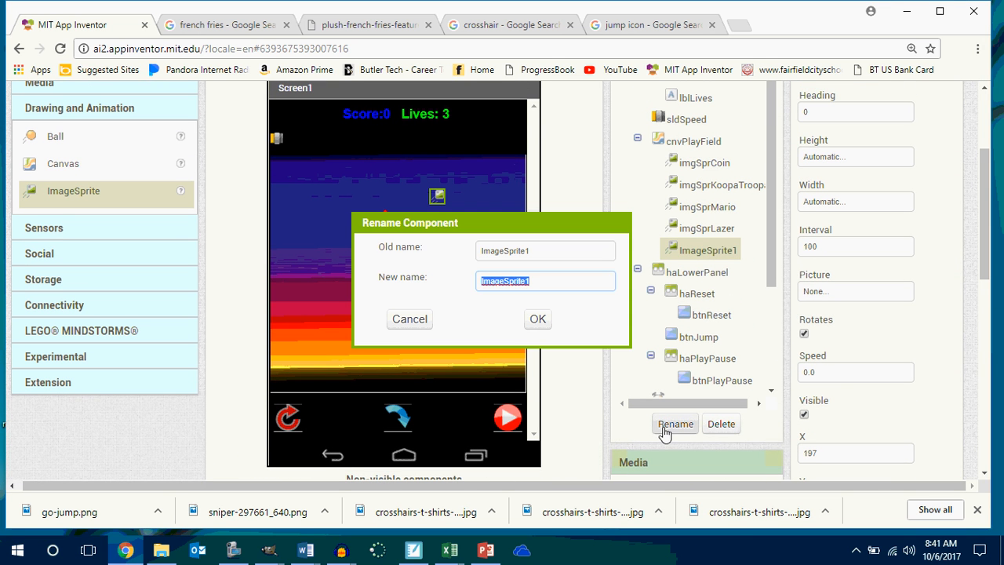
text(img)
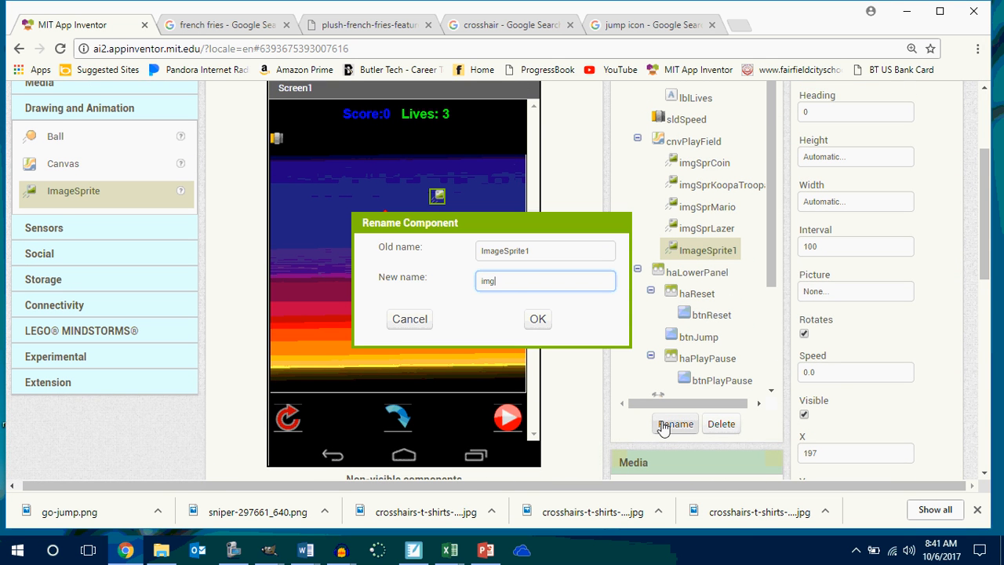
text(SprBlock1)
key(Return)
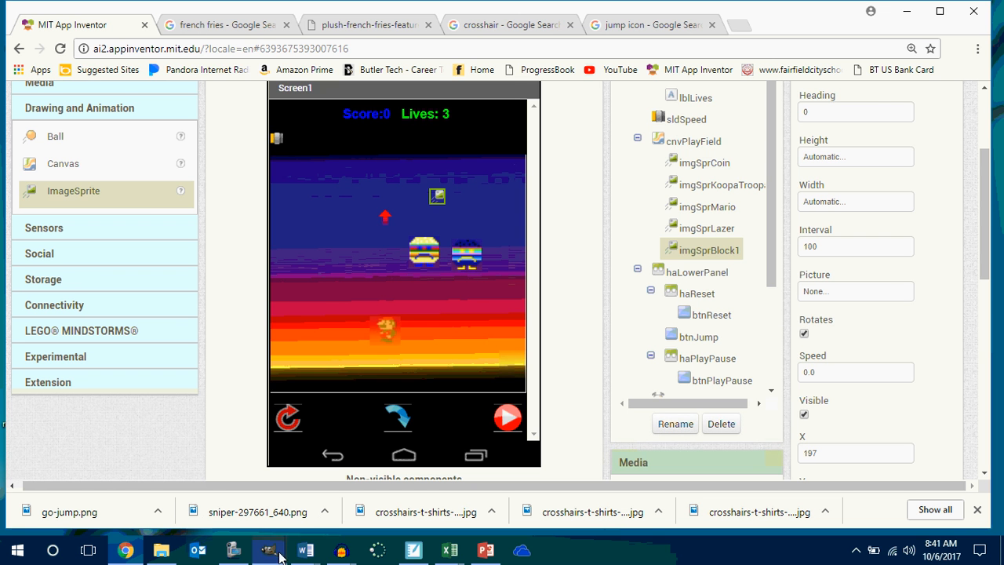
click(161, 550)
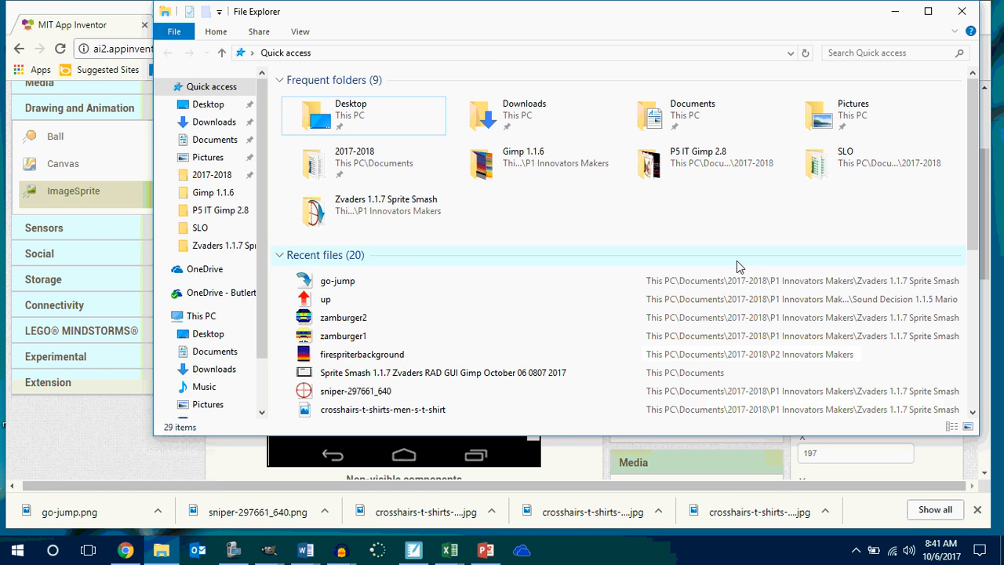
scroll(741, 263, down, 3)
scroll(741, 263, up, 3)
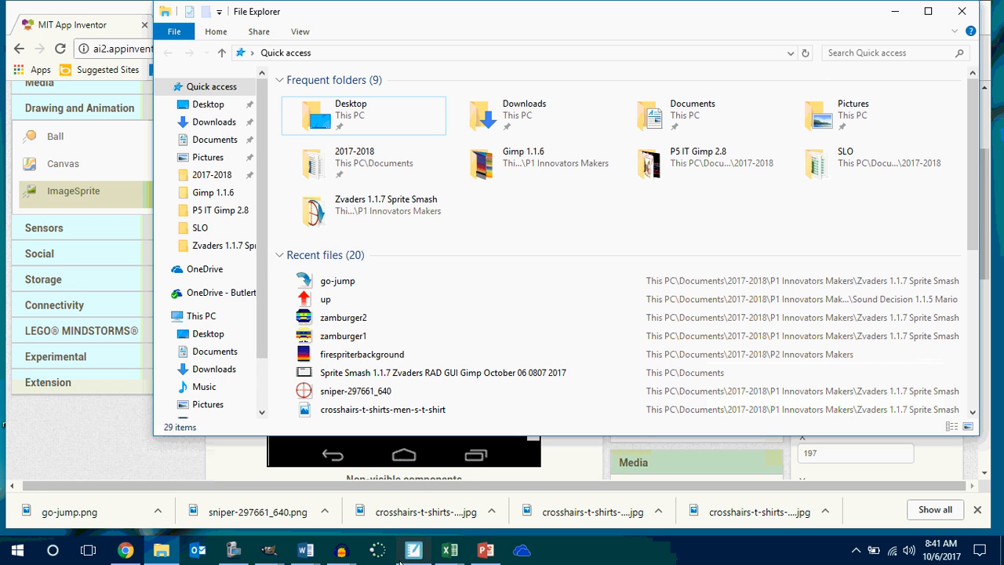
Switch to GIMP and create a new 36 × 36 pixel image in a maximized window.
click(269, 550)
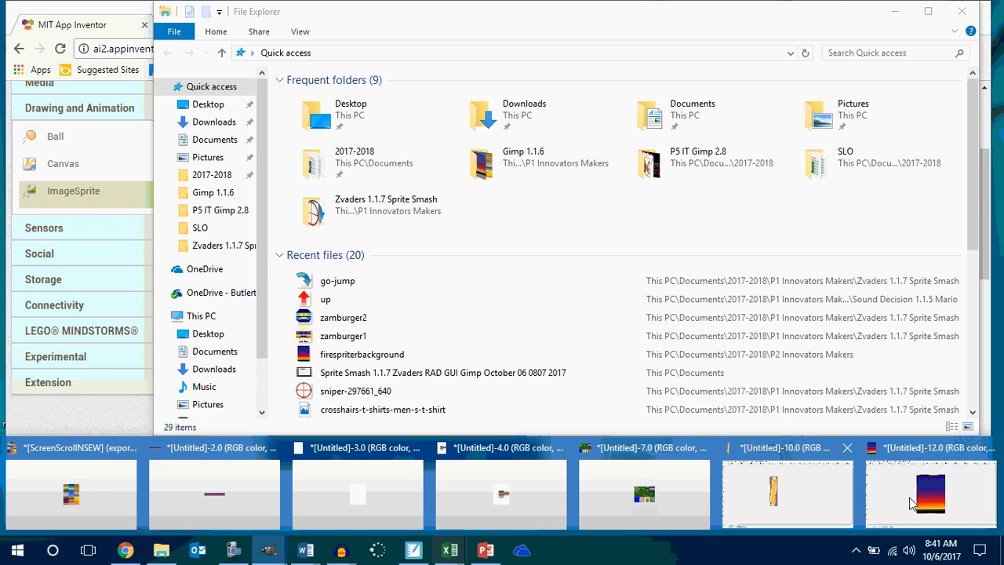
click(938, 507)
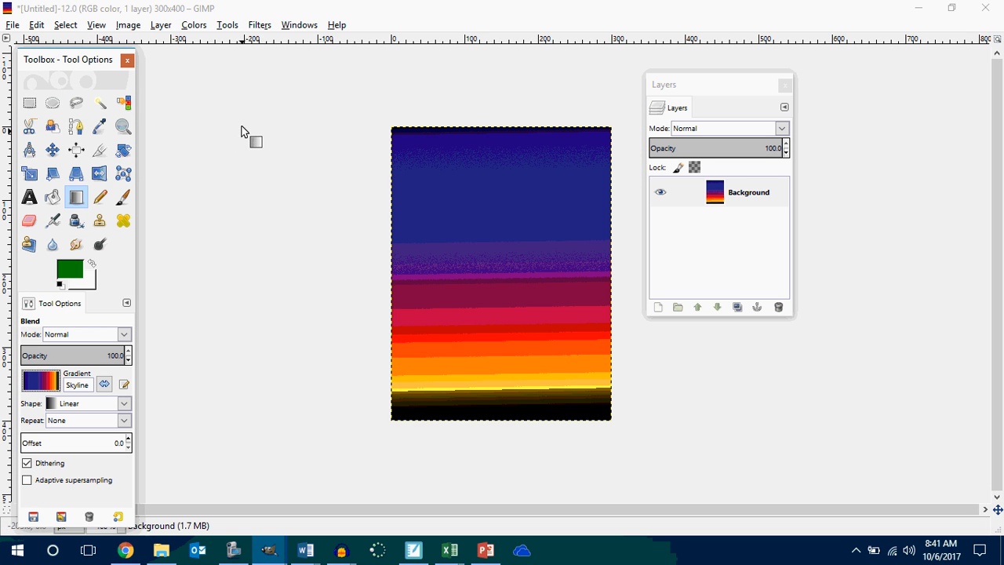
click(13, 25)
click(34, 40)
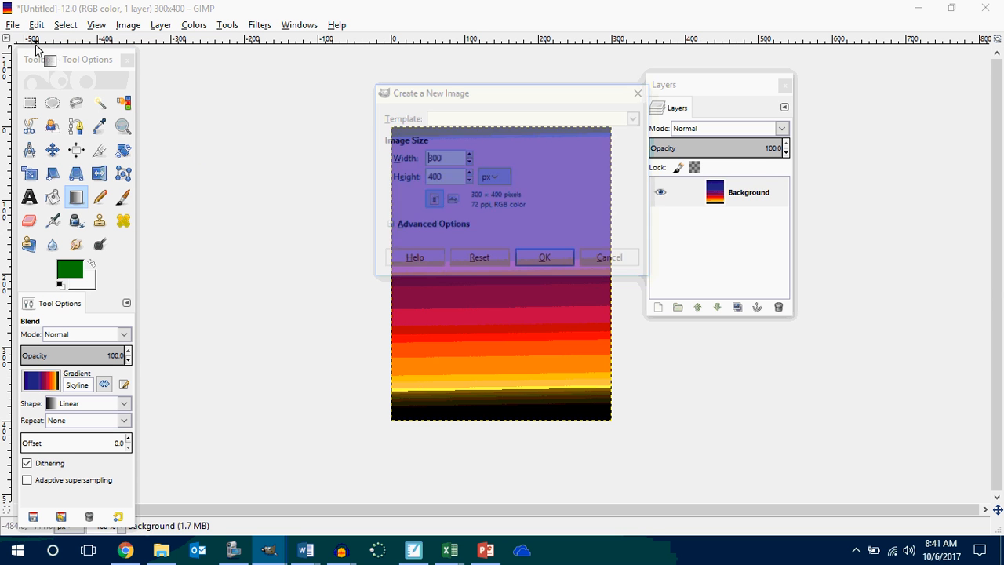
drag(447, 158, 412, 177)
text(33636)
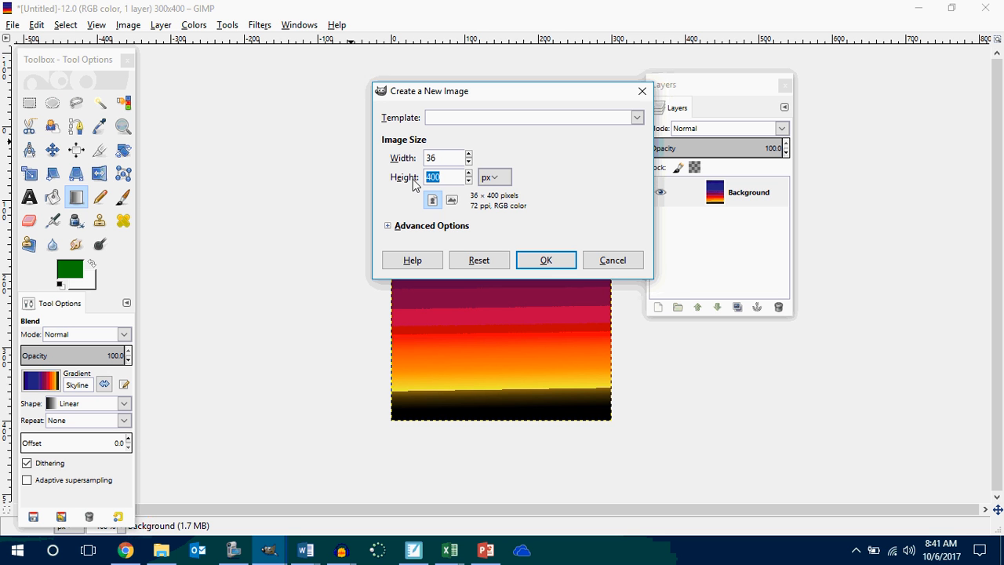
text(36)
click(541, 260)
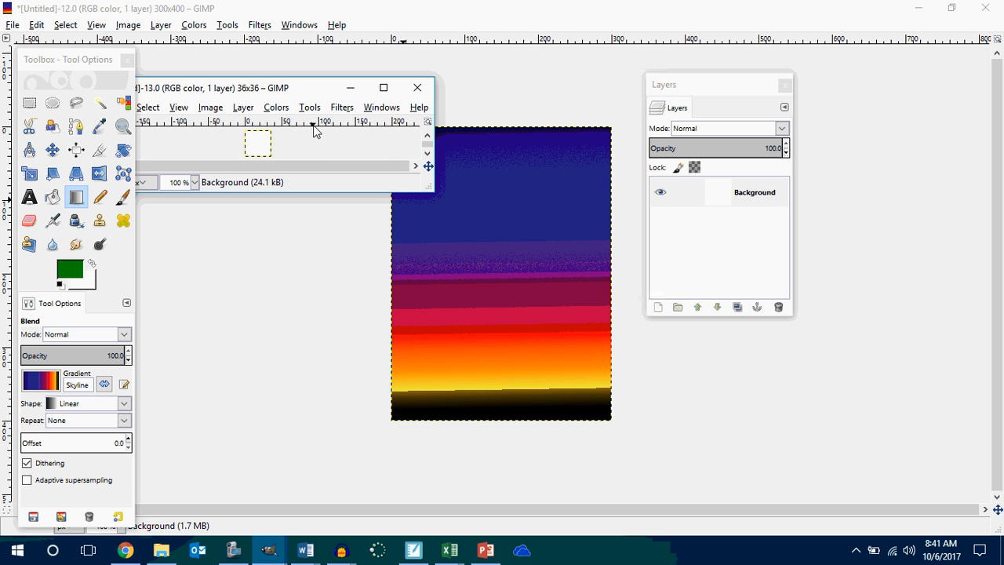
click(381, 91)
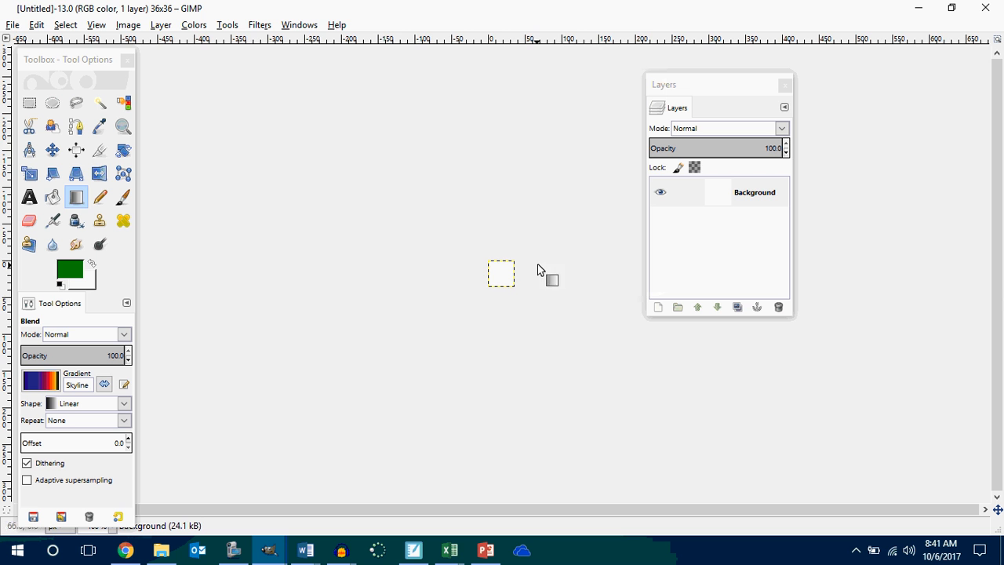
Try filling the blank 36 × 36 image with the Bricks pattern using Bucket Fill, and undo the fill.
scroll(538, 244, up, 3)
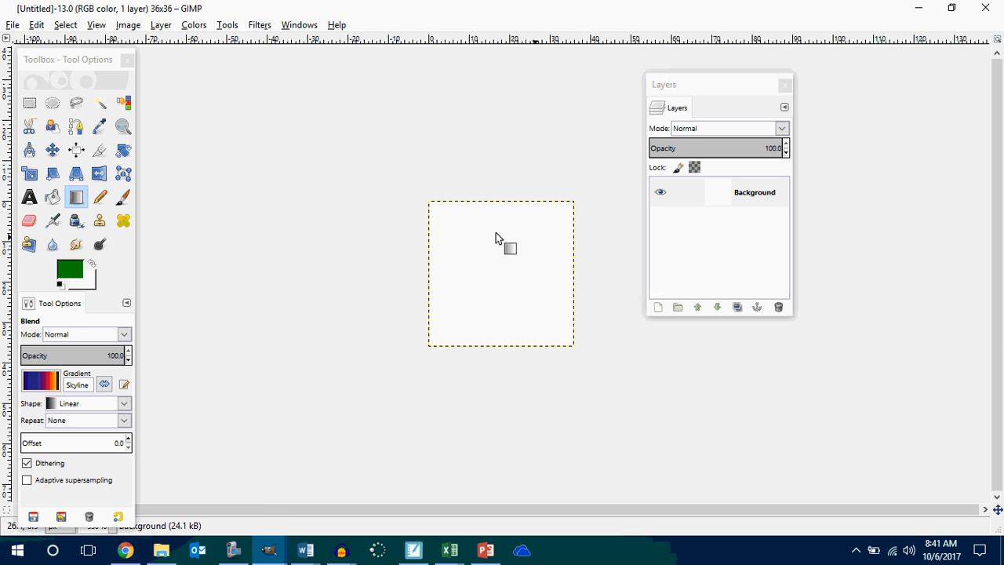
click(80, 201)
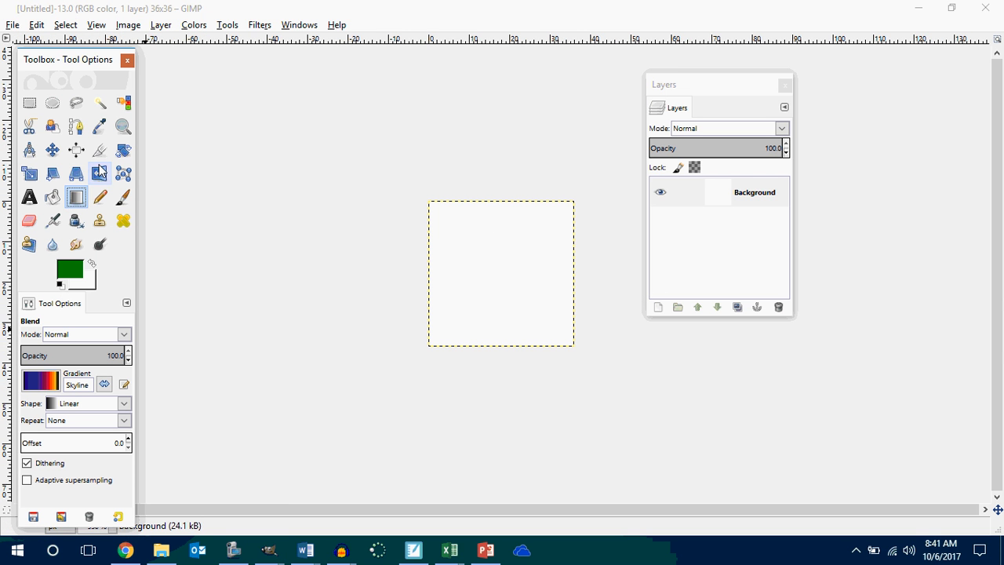
click(52, 197)
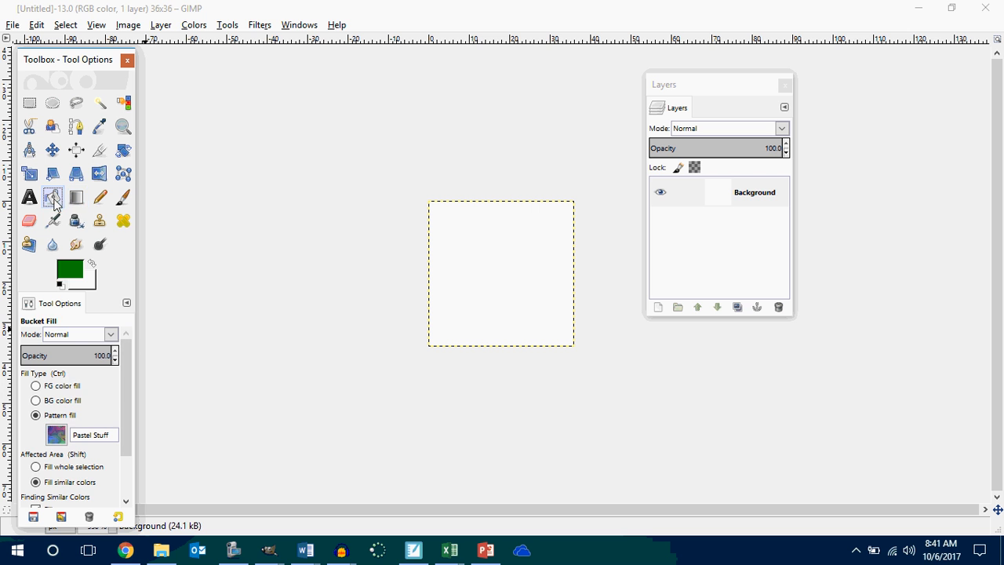
click(61, 433)
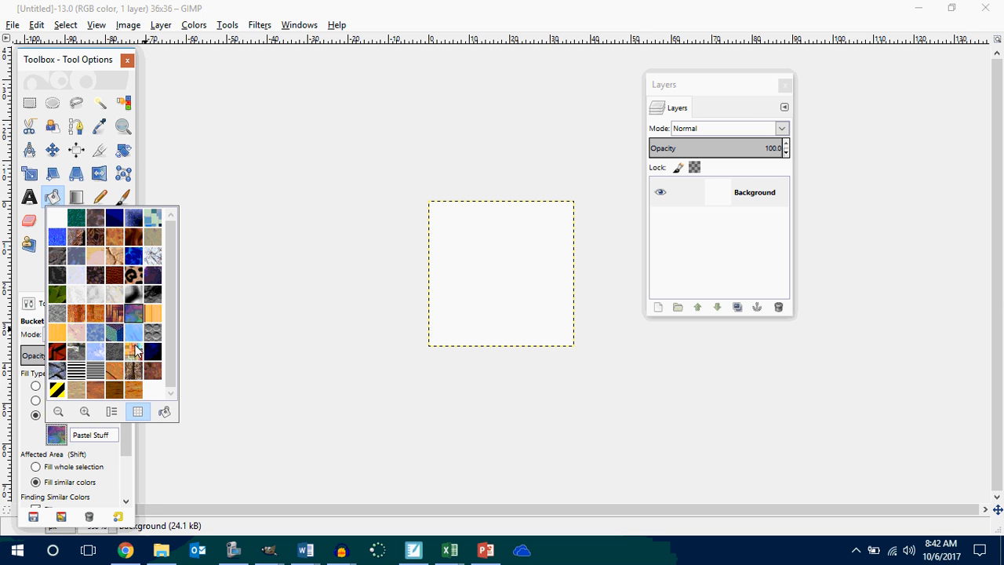
click(76, 236)
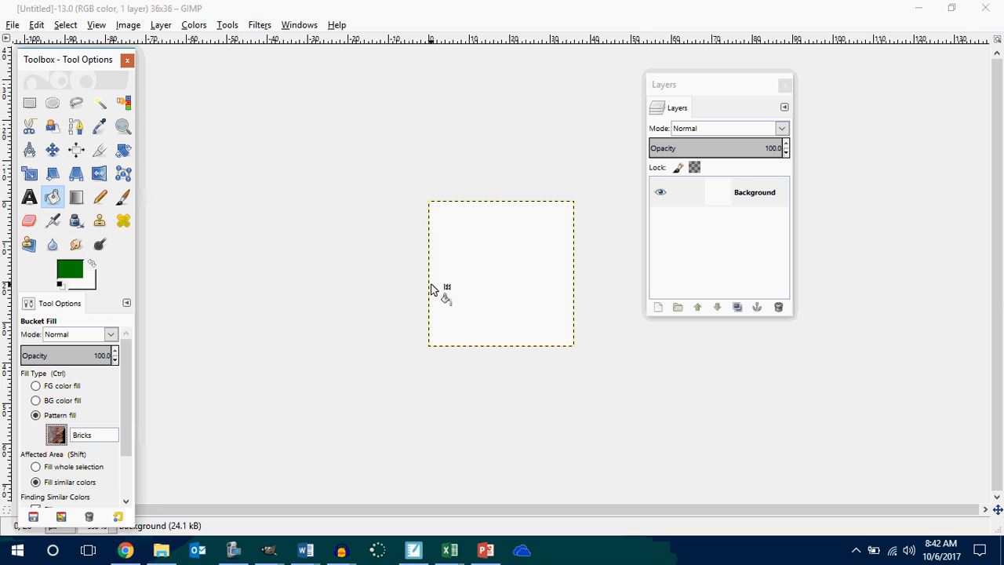
click(487, 275)
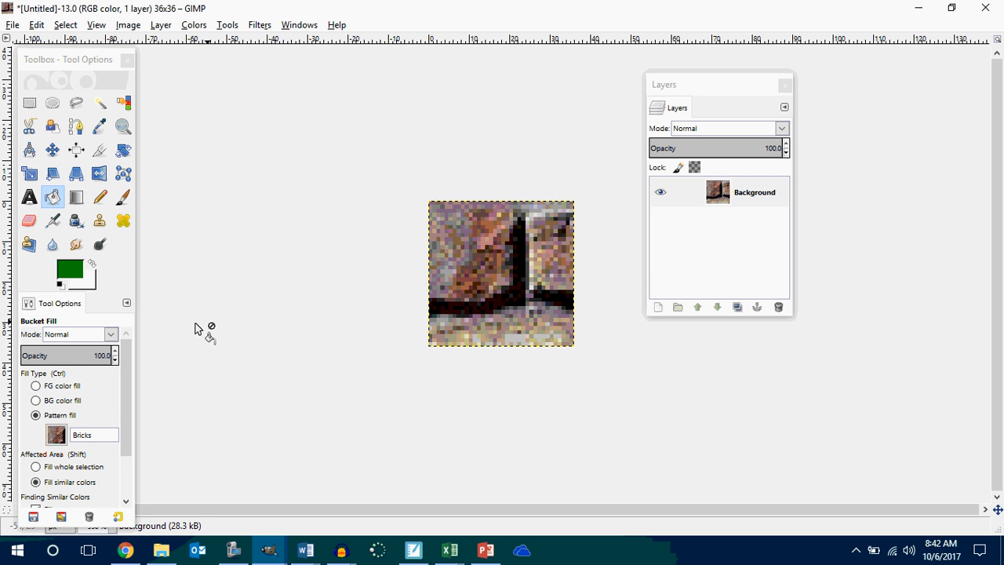
key(ctrl+z)
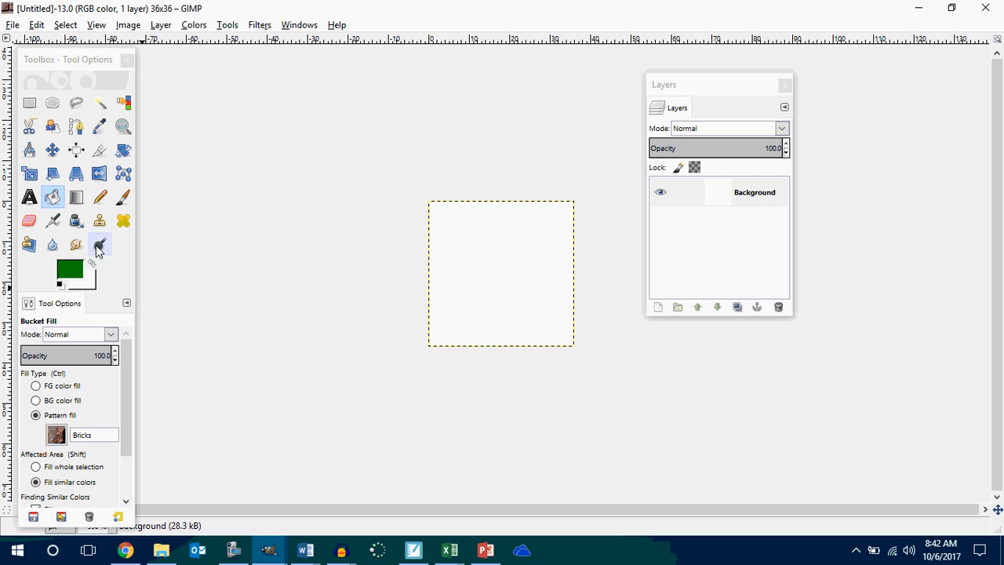
Try filling the blank image with the Parque #3 pattern using Bucket Fill, and undo the fill.
click(51, 201)
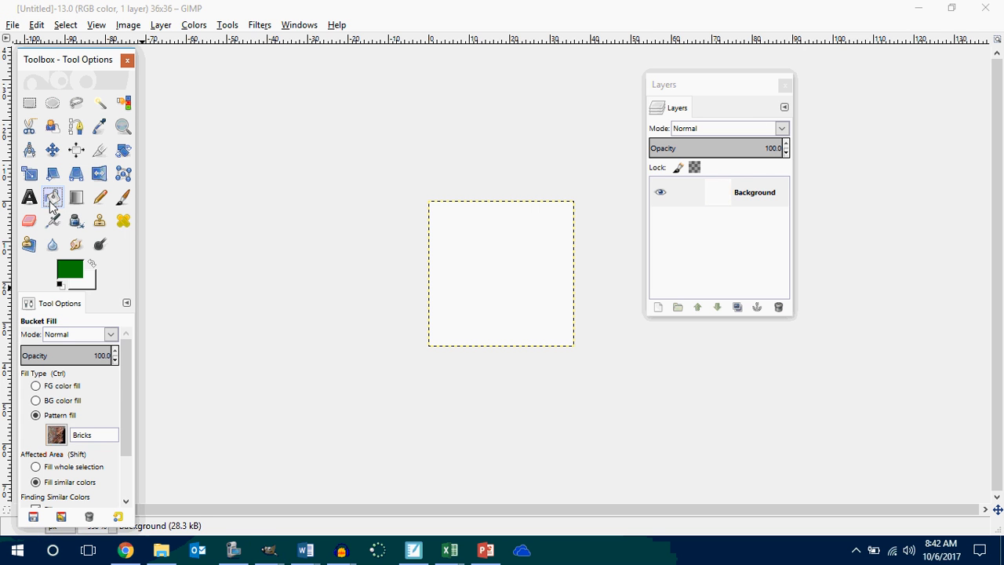
click(56, 435)
click(110, 318)
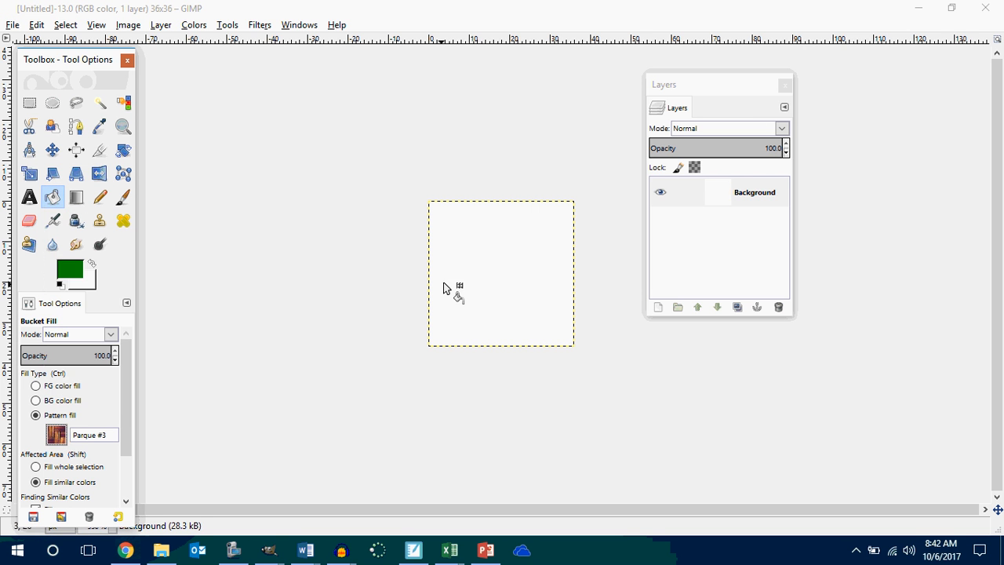
click(494, 292)
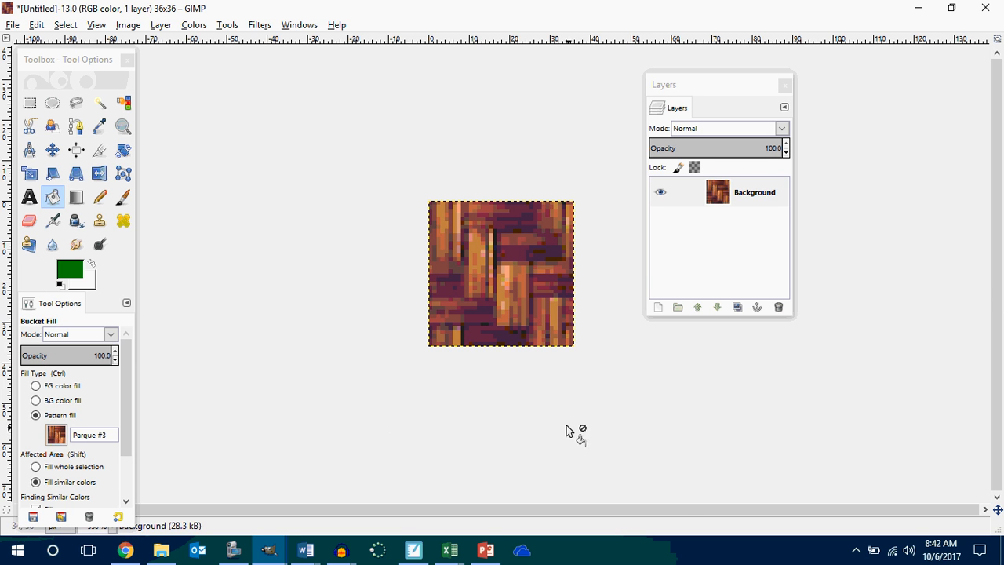
key(ctrl+z)
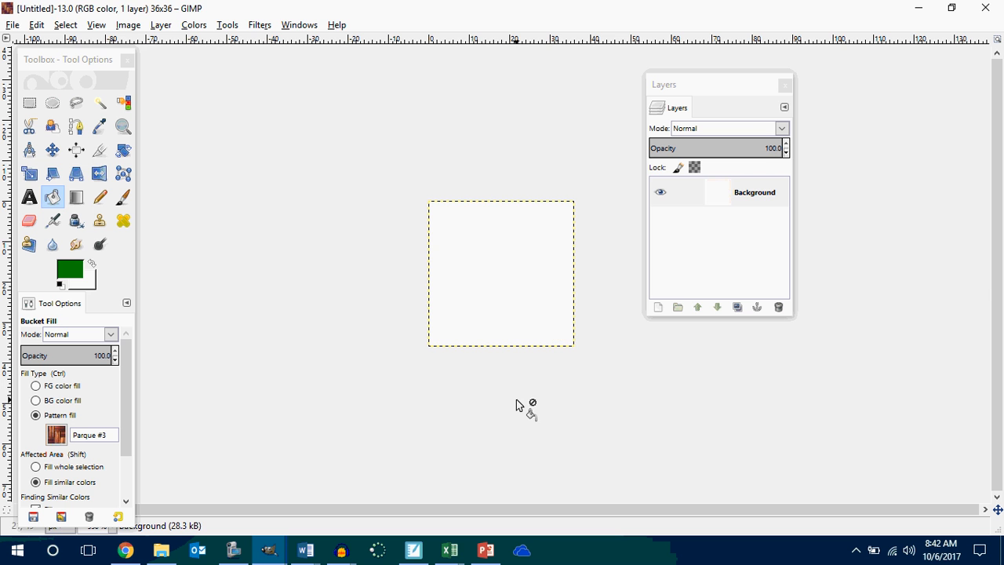
Fill the 36 × 36 image with a diagonal linear blend of the Skyline gradient.
click(76, 197)
drag(505, 327, 531, 267)
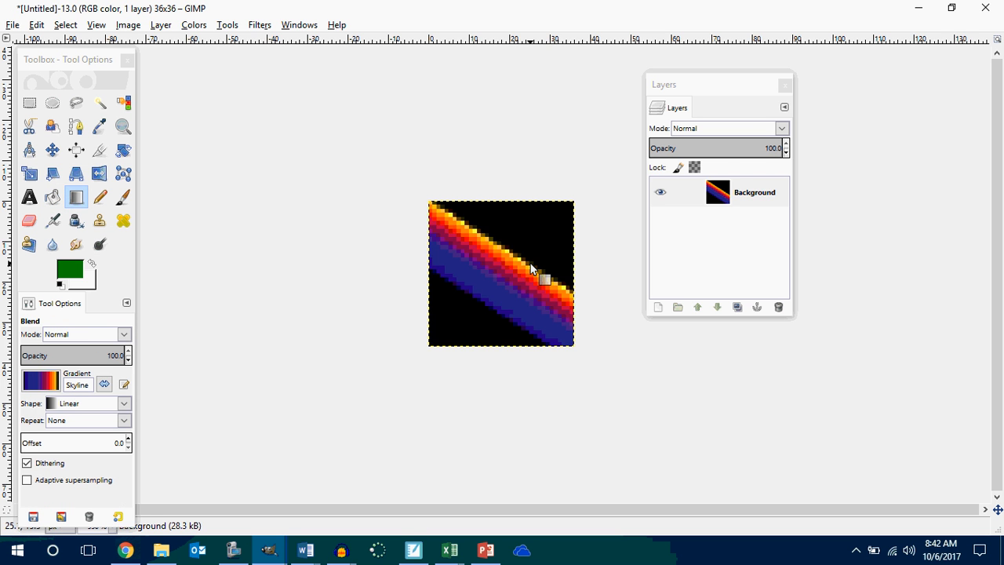
Undo the Skyline blend, then try diagonal and vertical linear blends of the Full saturation rainbow gradient, undoing each one.
key(ctrl+z)
click(54, 382)
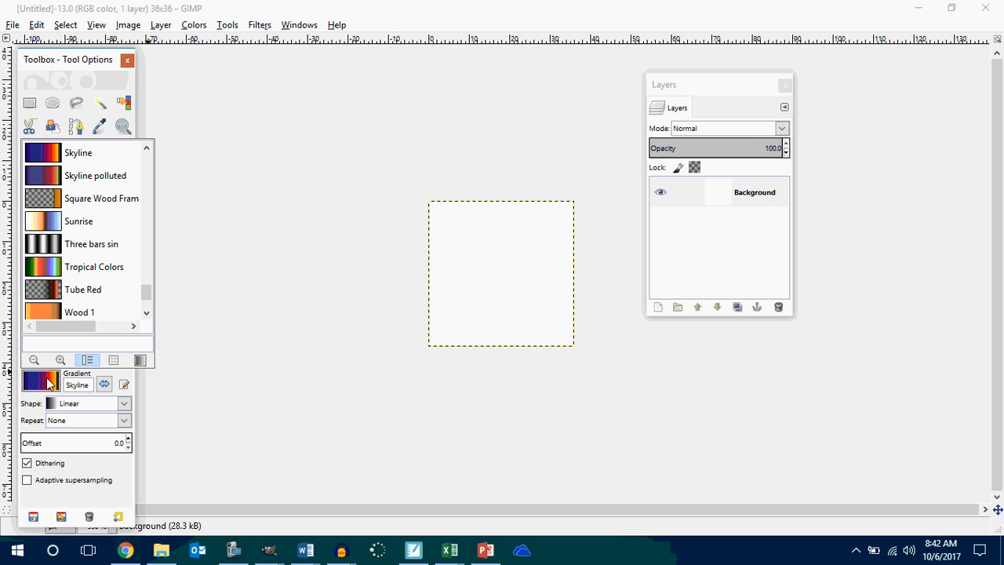
scroll(70, 291, up, 5)
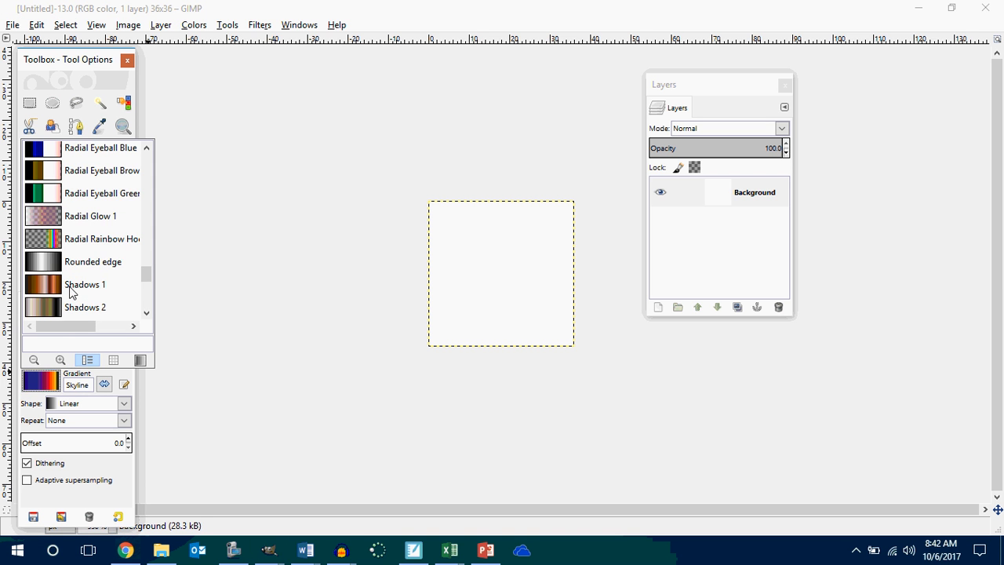
scroll(69, 292, up, 10)
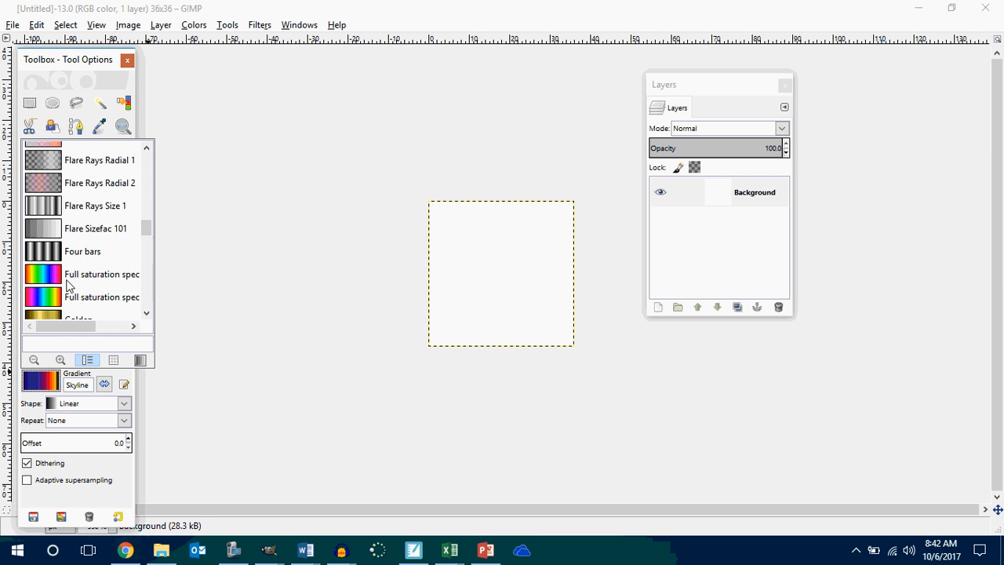
scroll(68, 286, up, 2)
scroll(67, 284, down, 3)
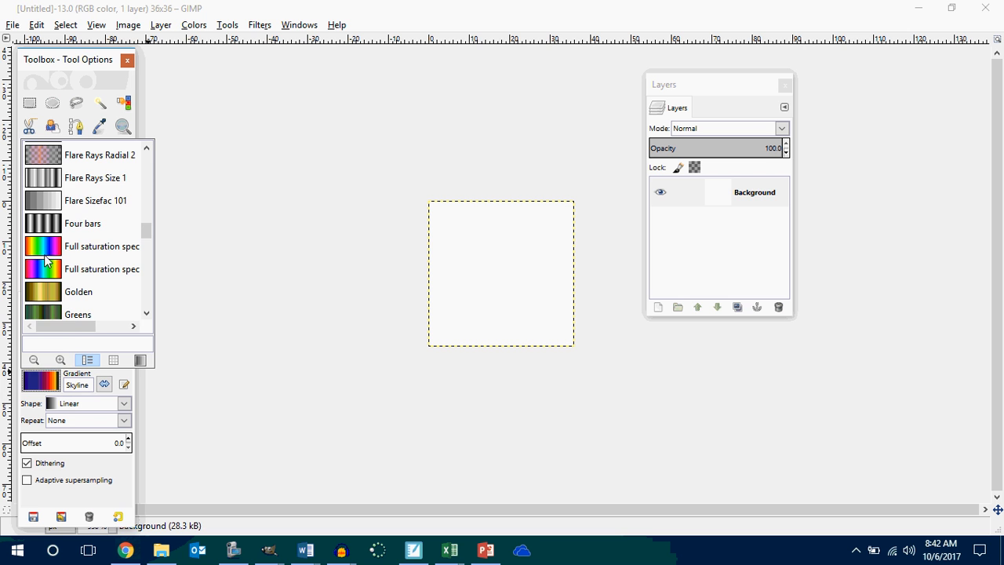
click(46, 262)
drag(440, 206, 552, 325)
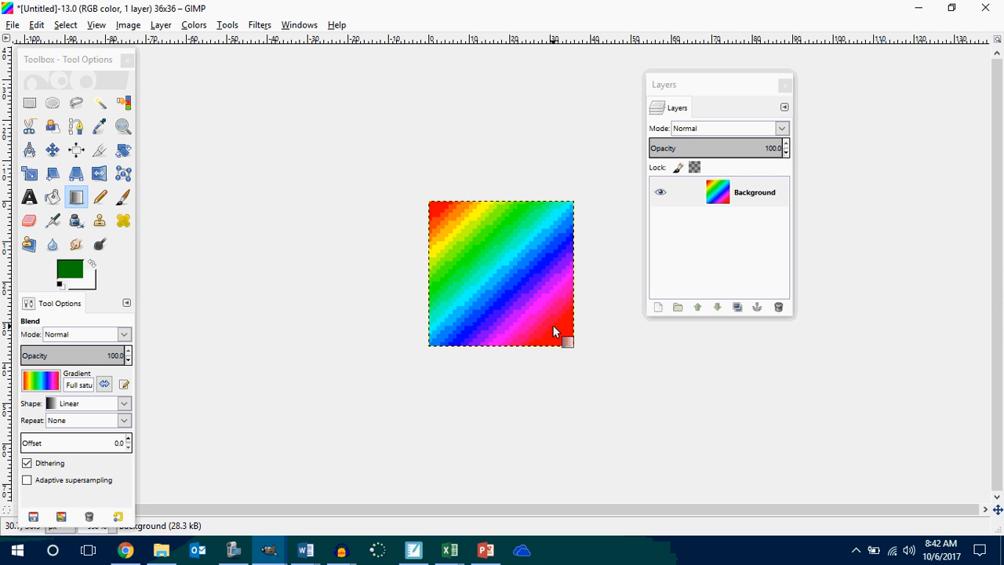
key(ctrl+z)
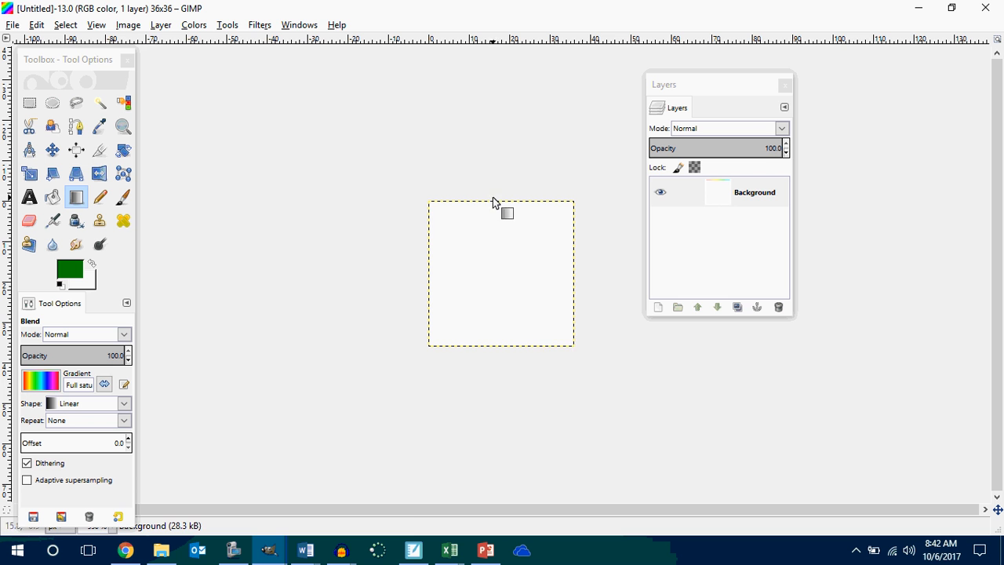
drag(507, 219, 509, 339)
key(ctrl+z)
Try a Spiral (ccw) blend of the rainbow gradient from the image's centre, and undo it after switching to Bucket Fill.
click(50, 404)
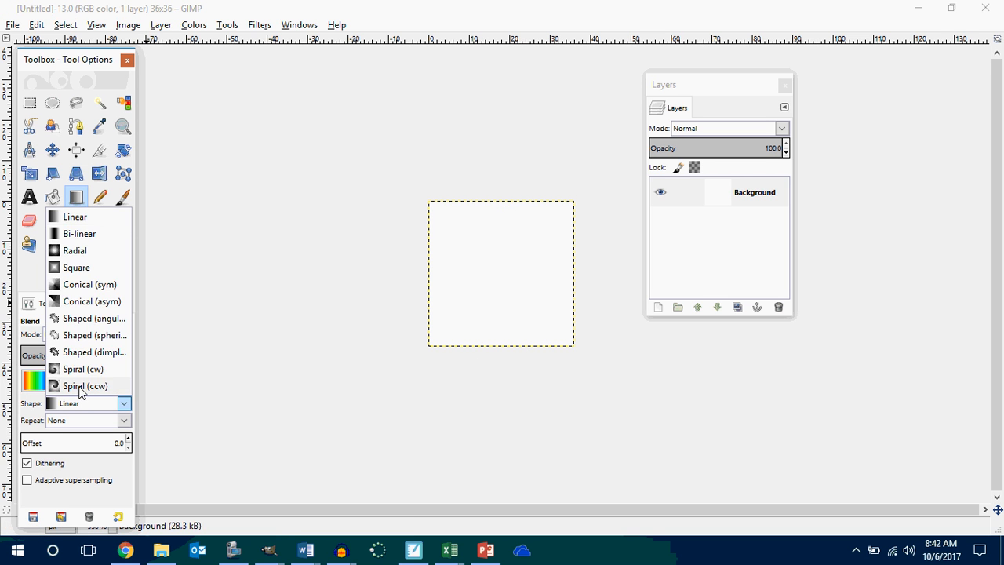
click(74, 385)
drag(496, 272, 539, 328)
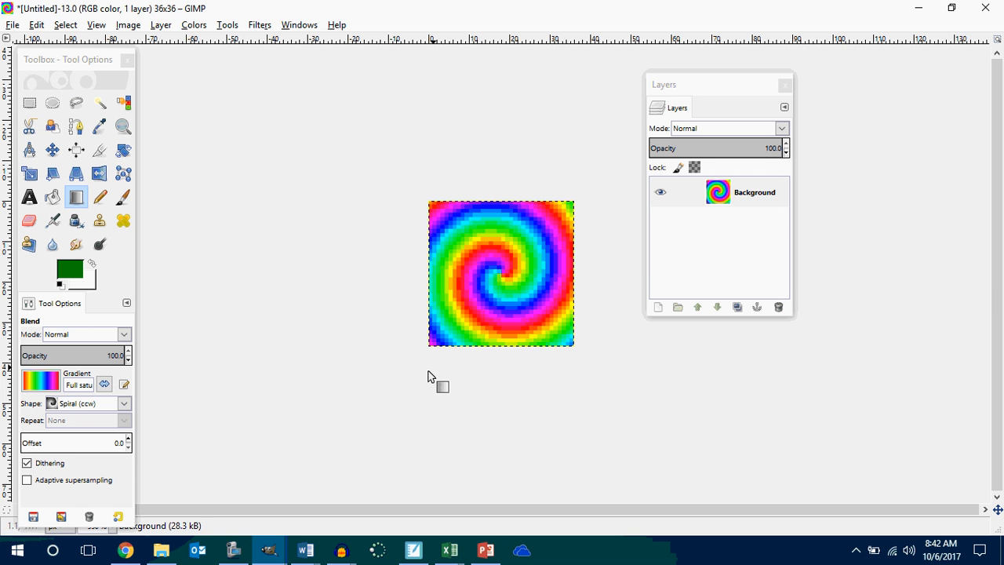
click(53, 202)
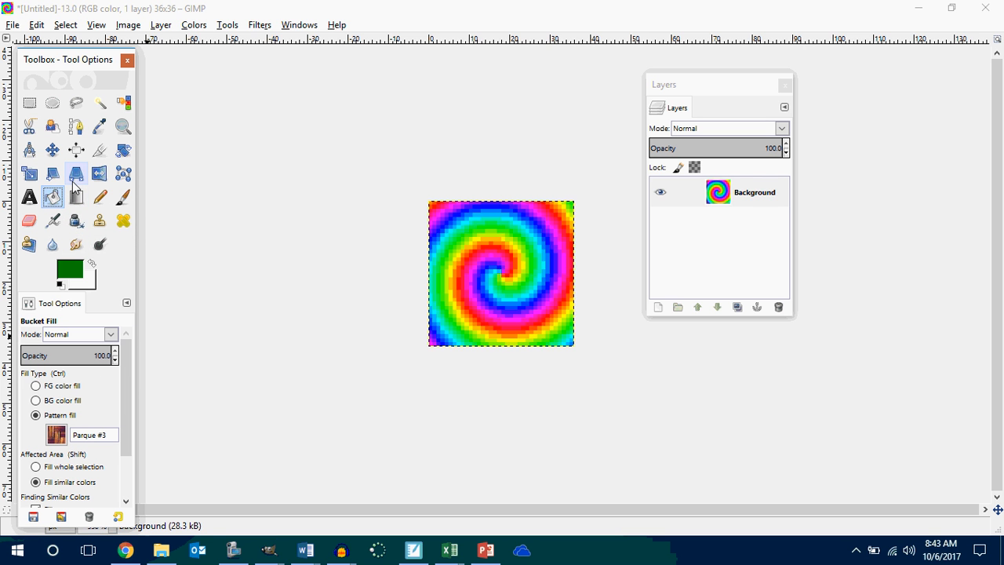
key(ctrl+z)
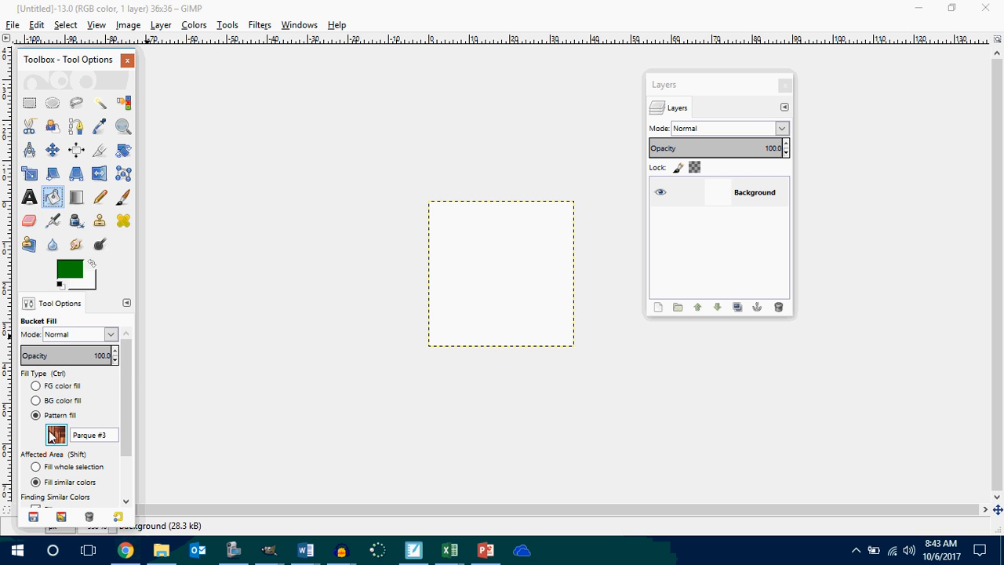
Try filling the blank 36 × 36 image with the Amethyst pattern using Bucket Fill, and undo the fill.
click(56, 434)
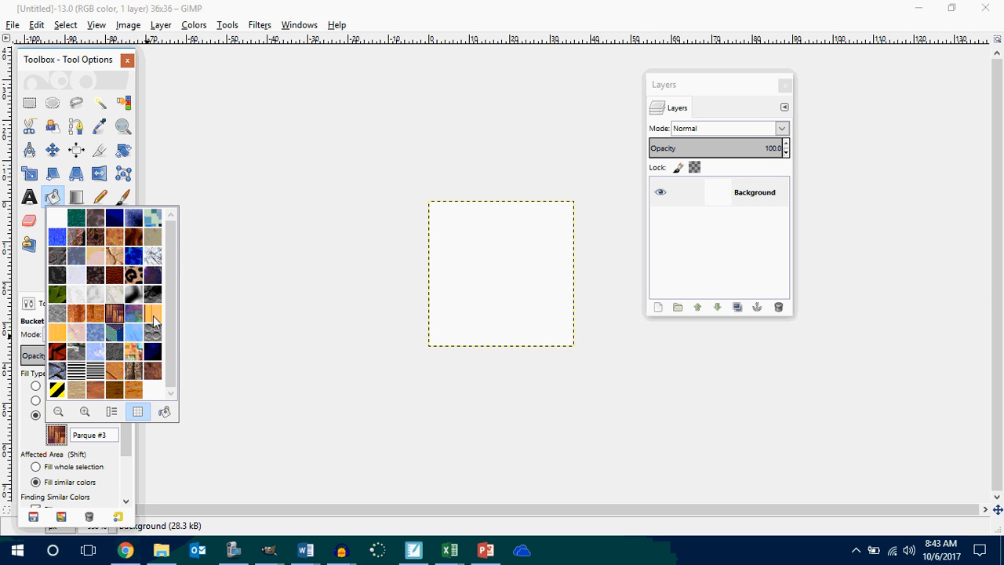
click(93, 219)
click(493, 273)
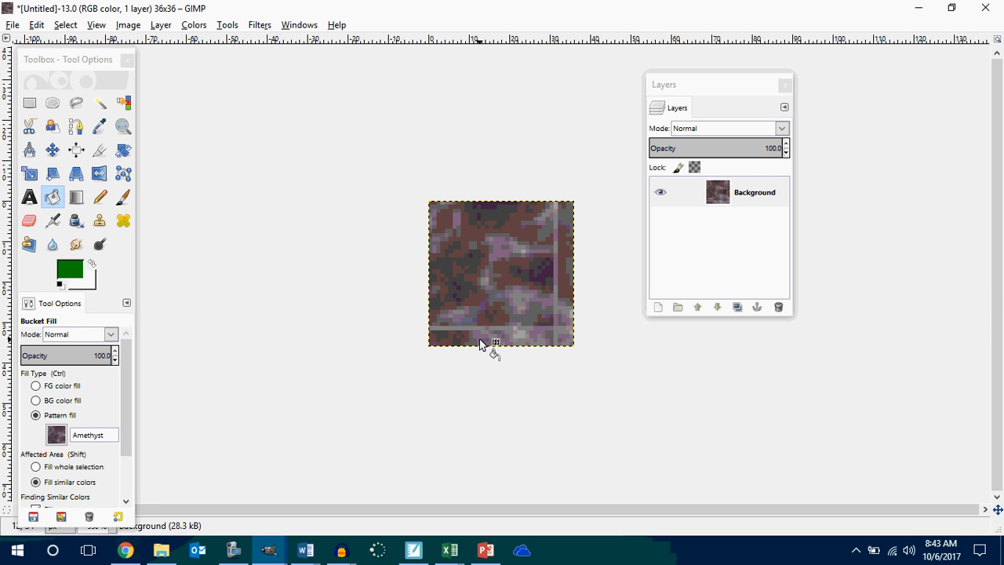
key(ctrl+z)
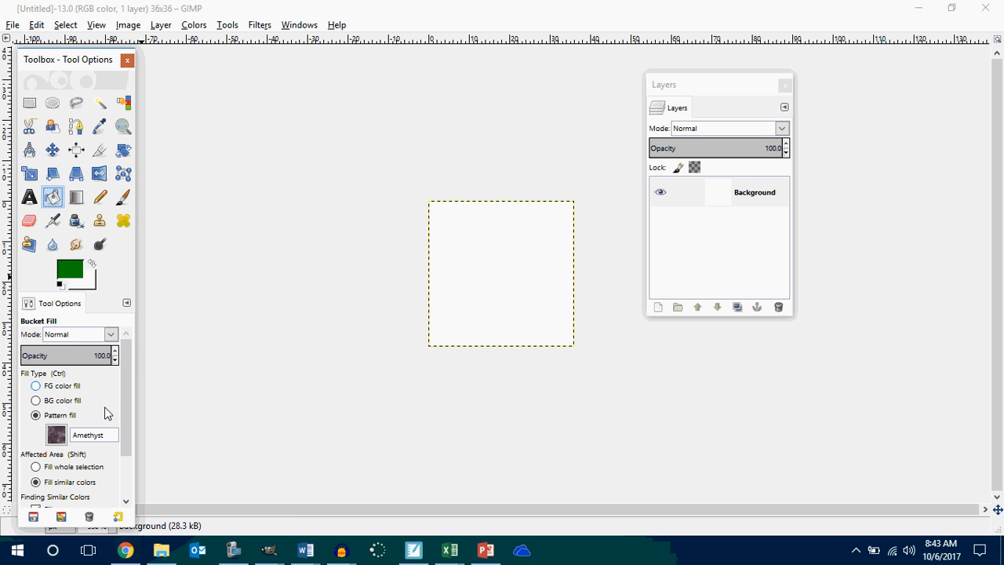
Fill the blank 36 × 36 image with the Dried mud pattern using Bucket Fill.
click(56, 435)
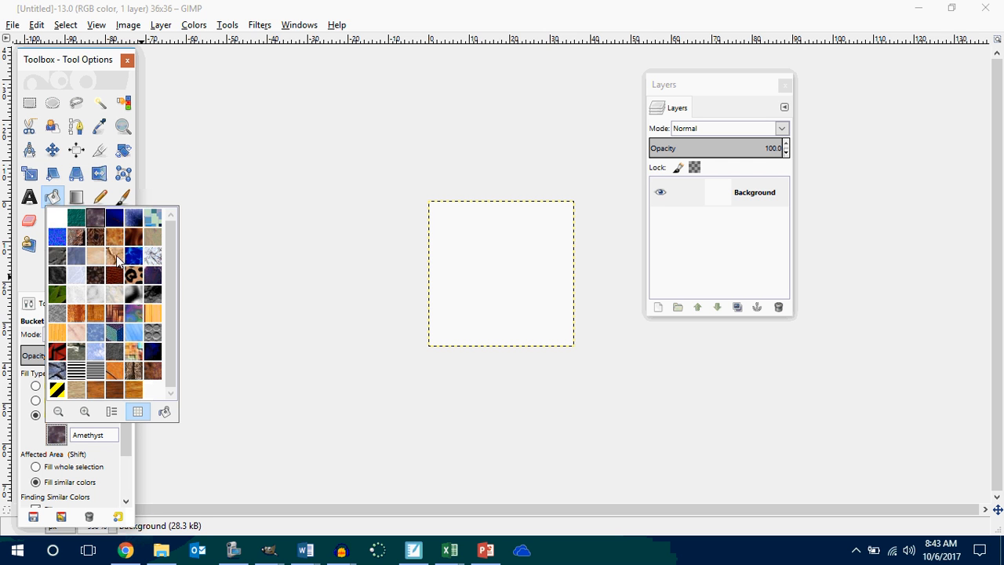
click(117, 257)
click(518, 337)
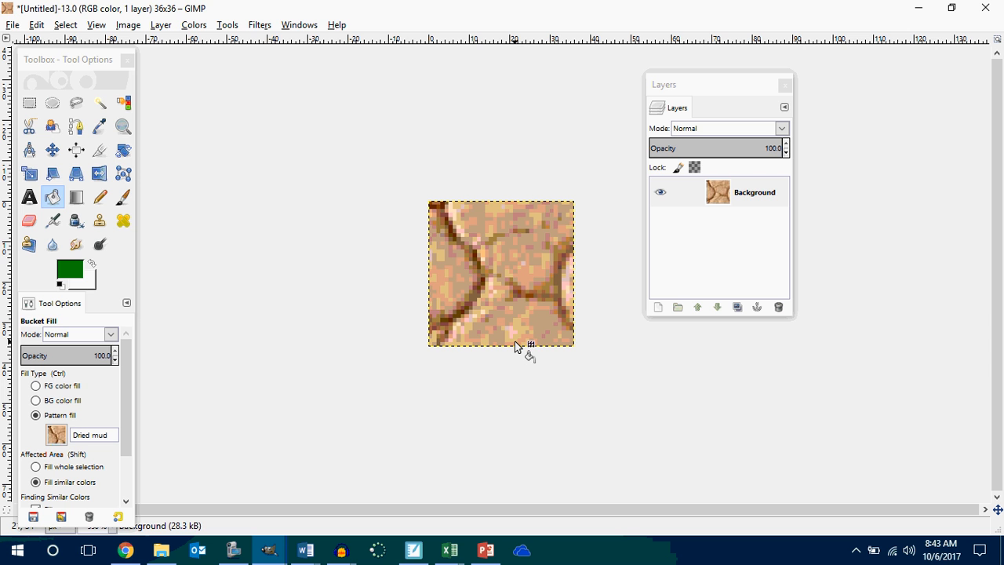
Export the texture as rock.jpg in the P2 Innovators Makers folder with the default JPEG settings.
click(13, 25)
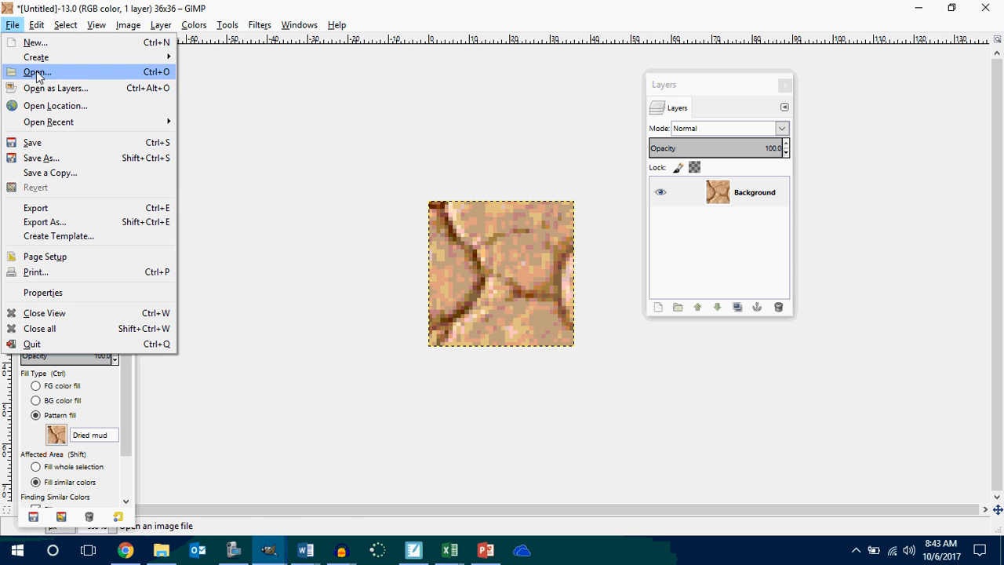
click(58, 222)
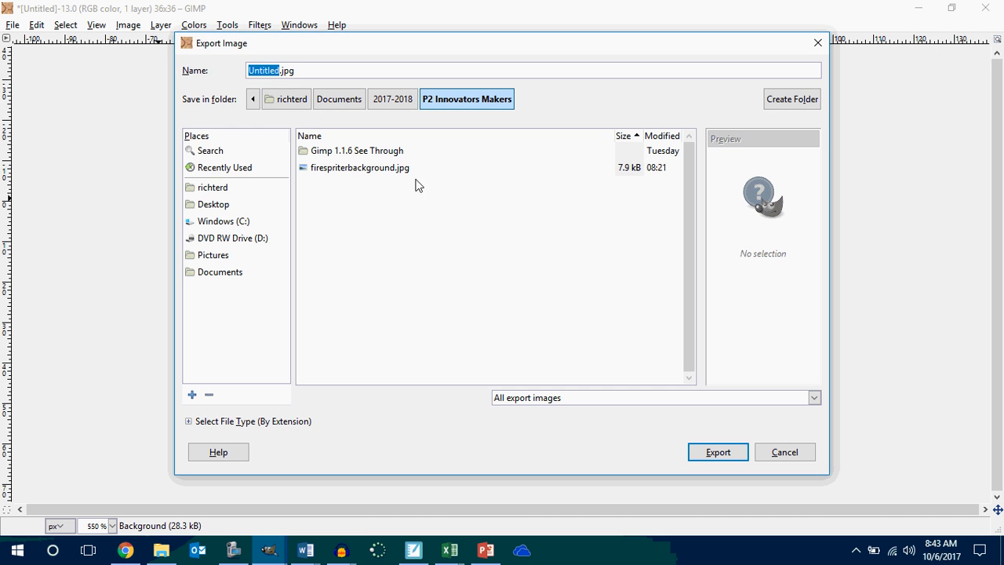
text(rock)
key(Return)
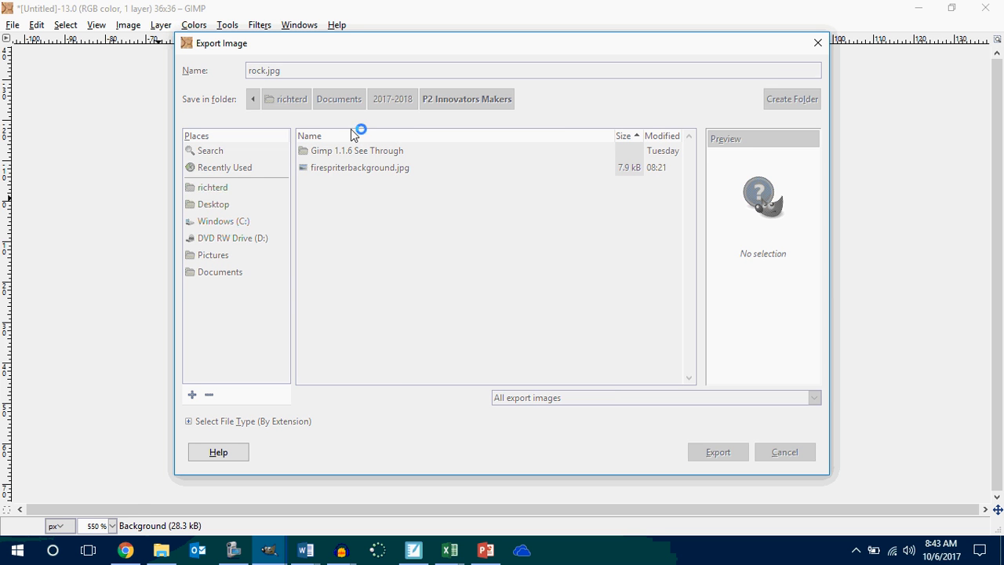
click(518, 371)
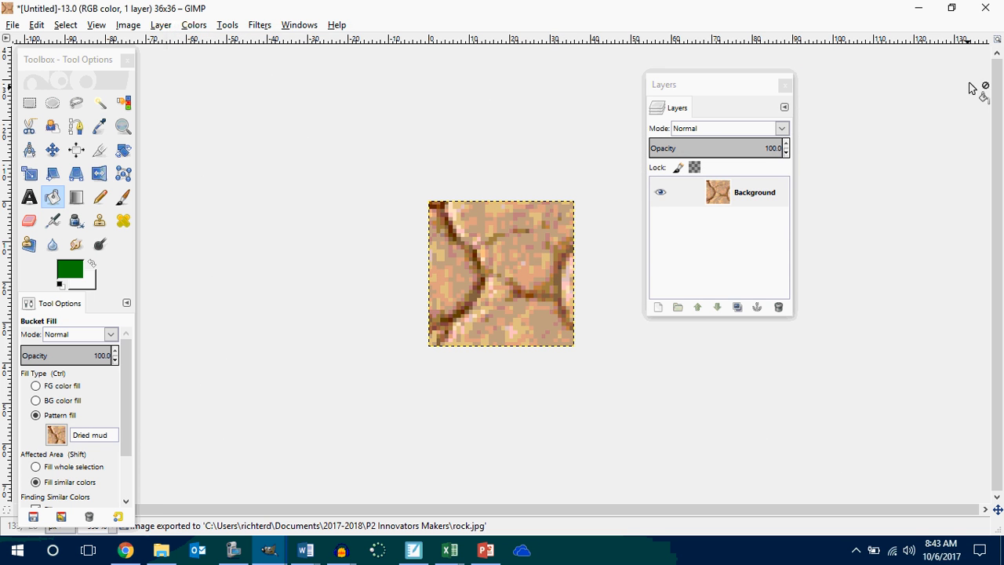
Minimize both GIMP image windows and File Explorer to return to MIT App Inventor in the browser.
click(916, 8)
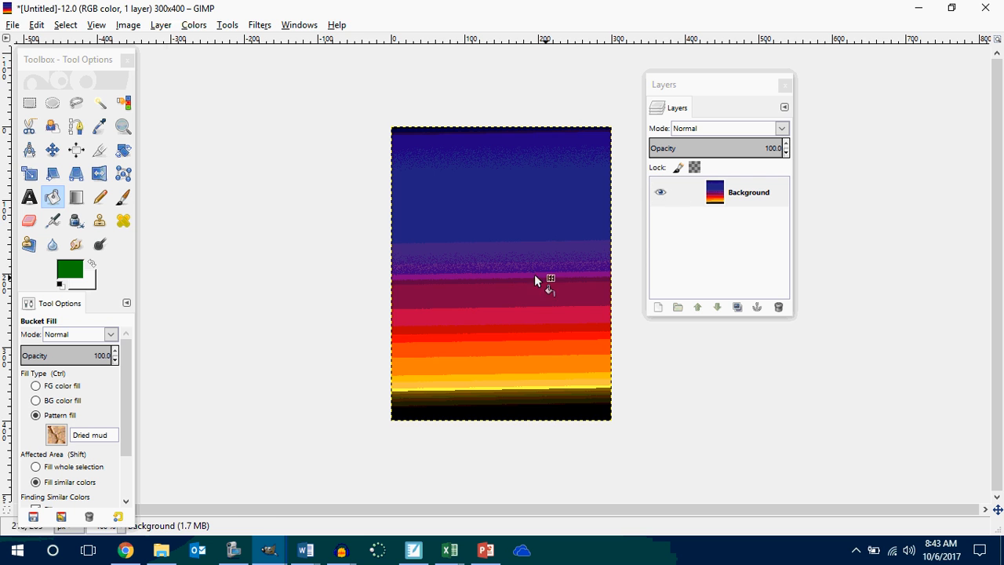
click(916, 8)
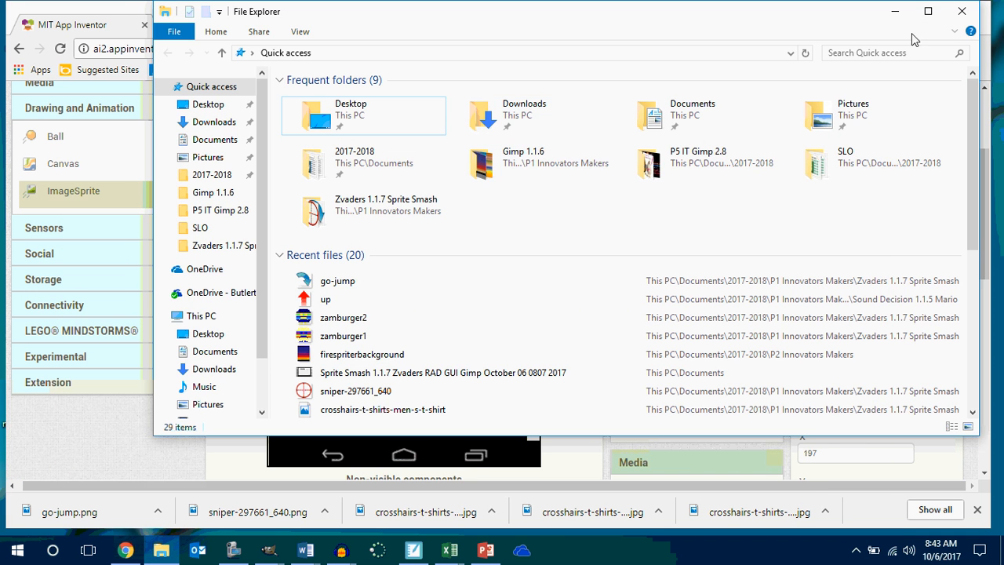
click(895, 11)
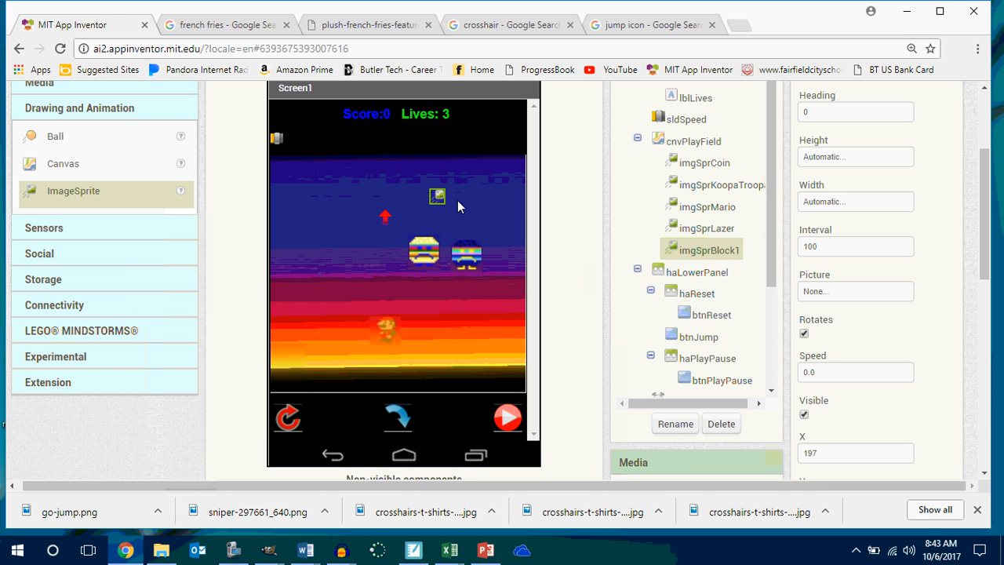
Upload rock.jpg from the 2017-2018 P2 Innovators Makers folder as the Picture of imgSprBlock1.
click(839, 295)
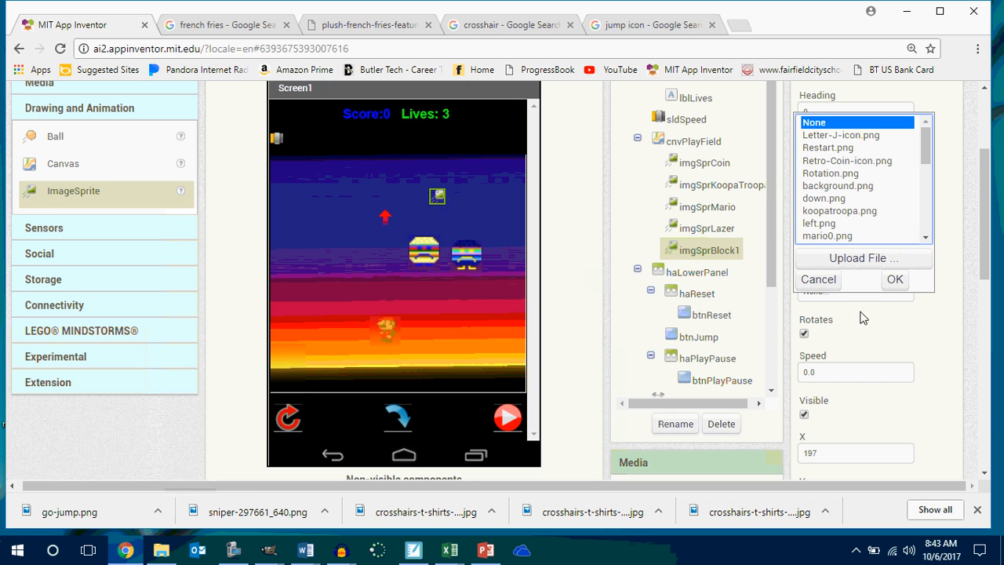
click(857, 258)
click(375, 190)
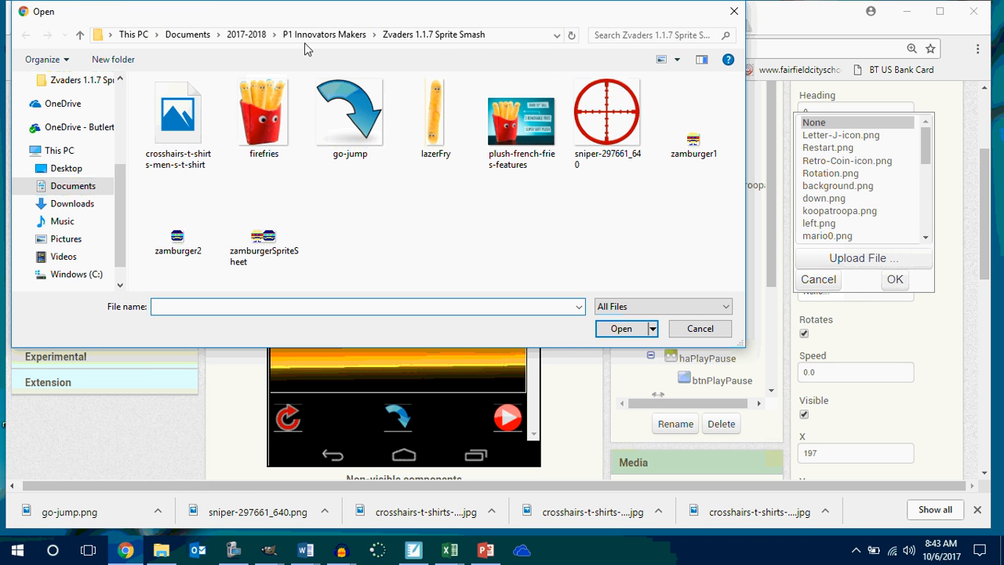
click(325, 35)
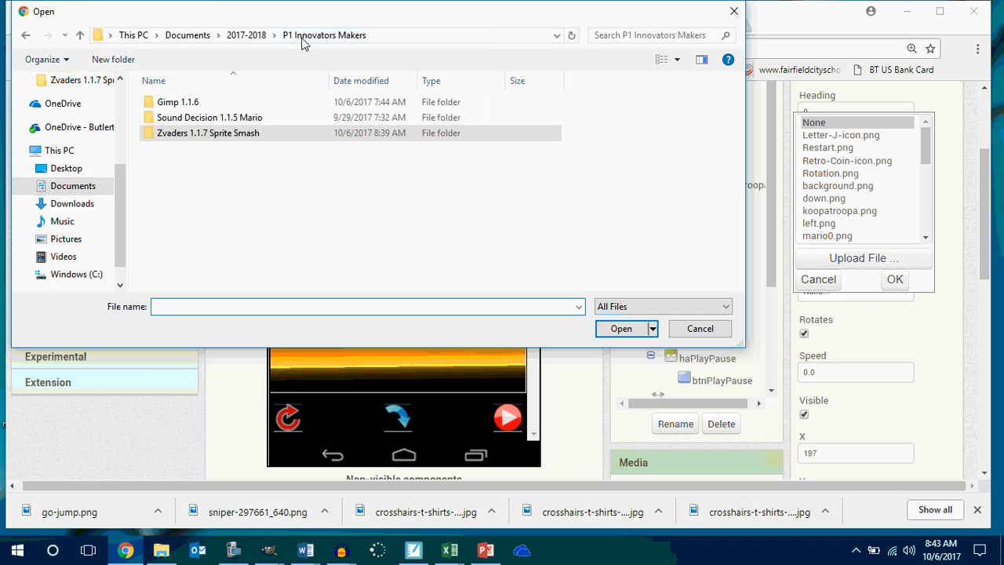
double_click(177, 104)
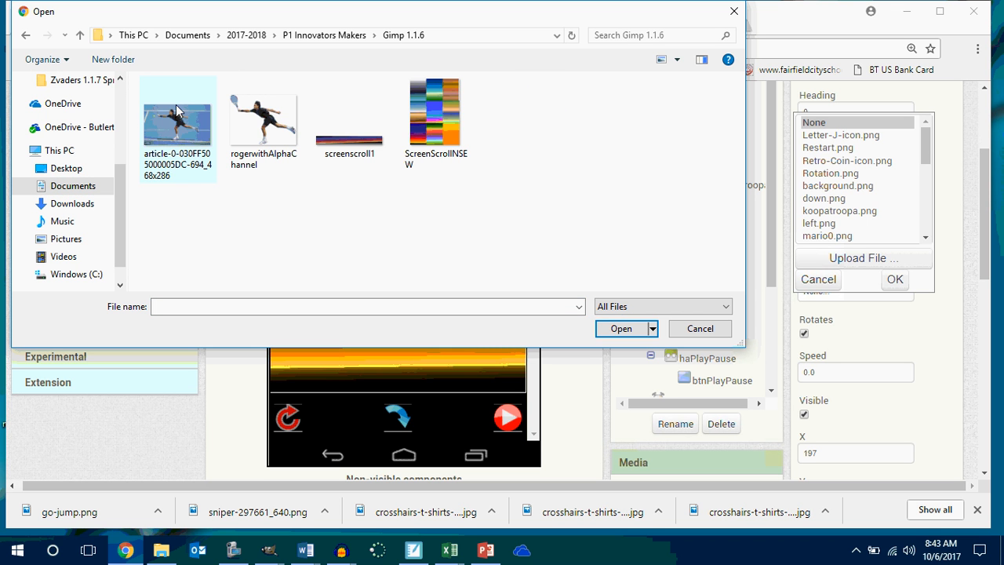
click(31, 37)
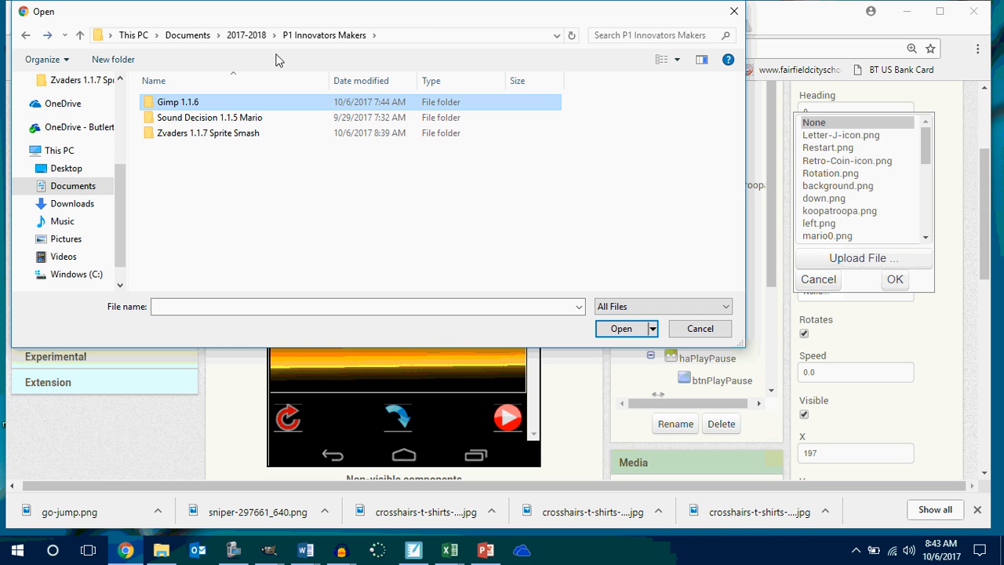
click(246, 35)
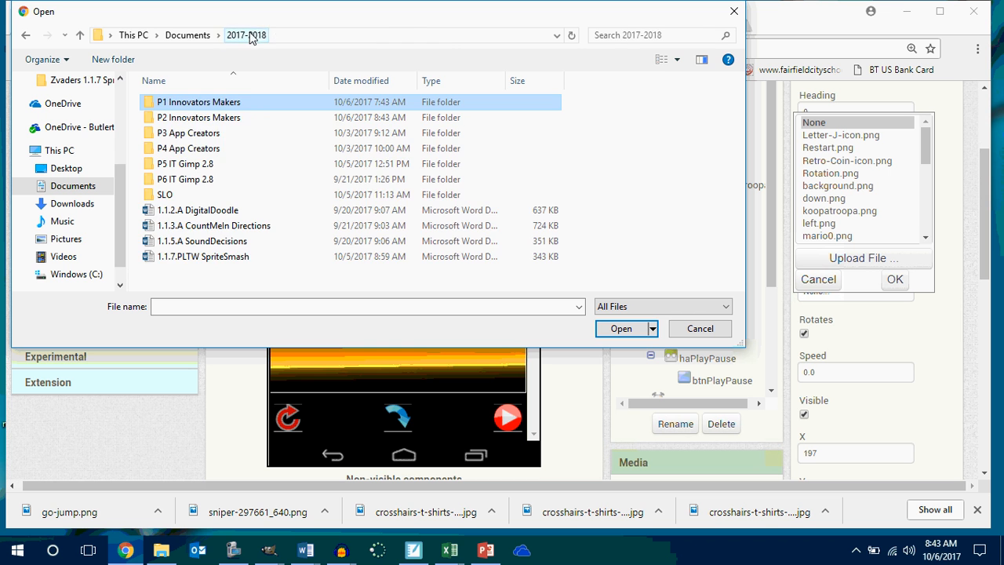
double_click(212, 121)
click(349, 130)
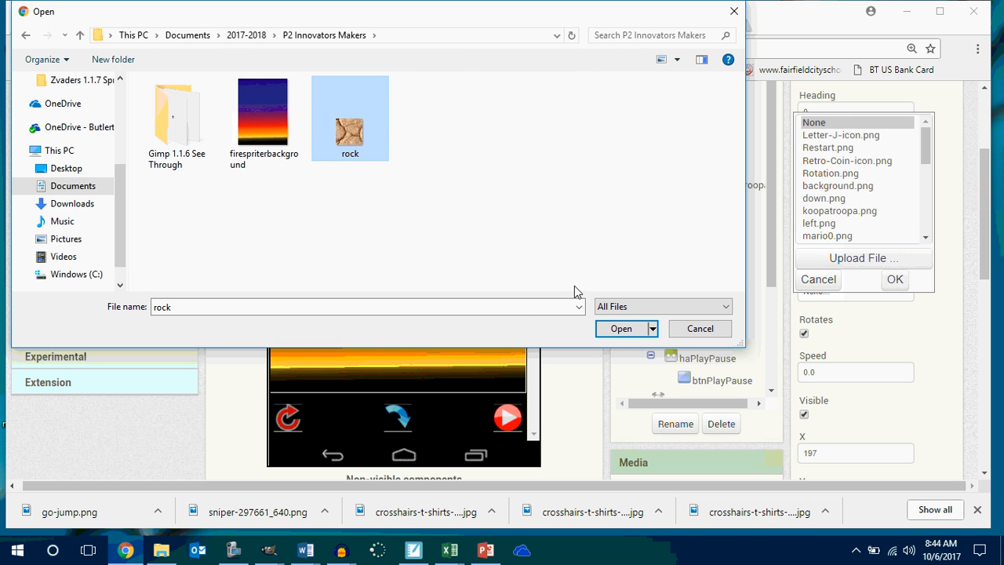
click(625, 330)
click(471, 228)
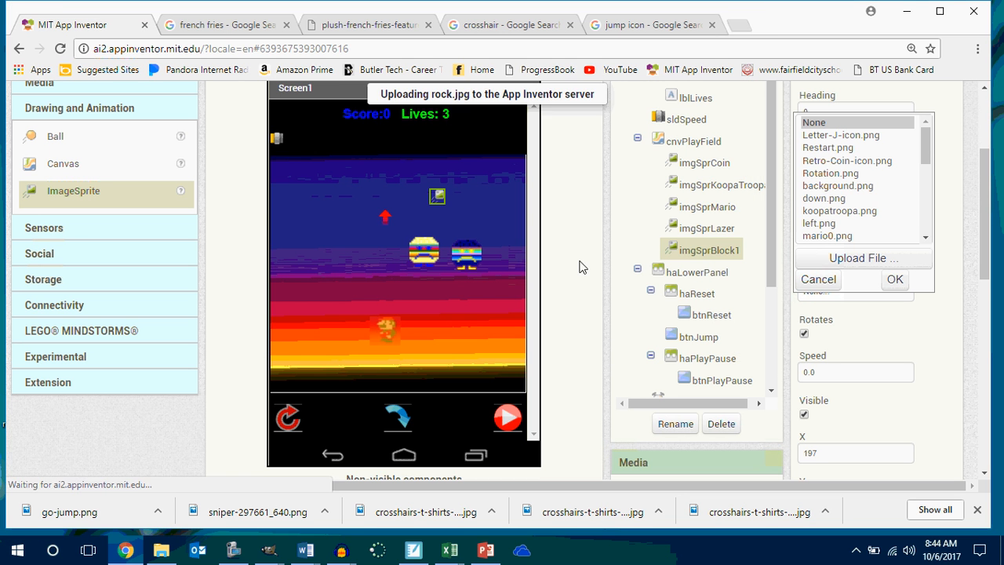
drag(449, 211, 486, 527)
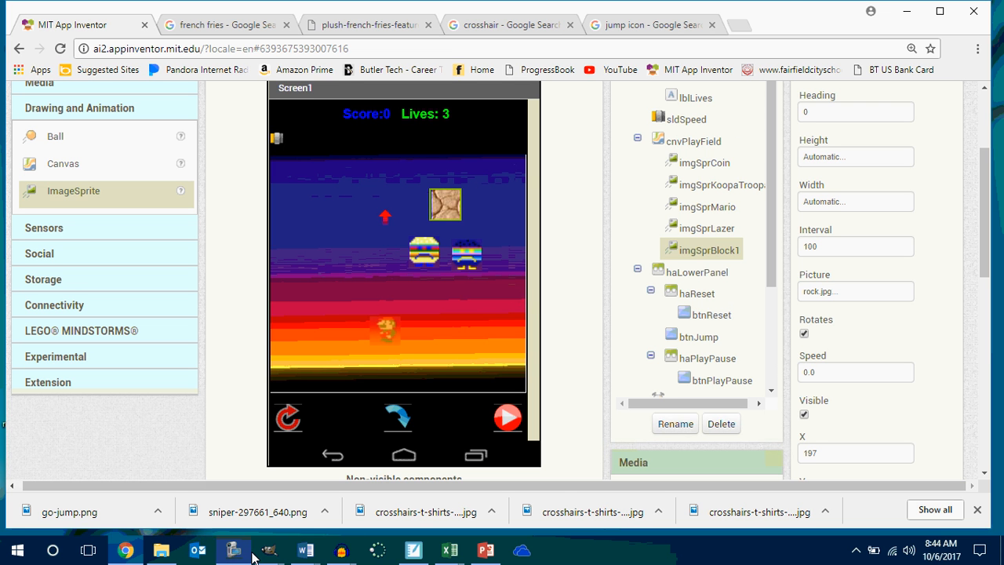
Switch to the Dried mud image in GIMP and outline an irregular rock shape inside it with Free Select.
mouse_move(269, 551)
click(938, 498)
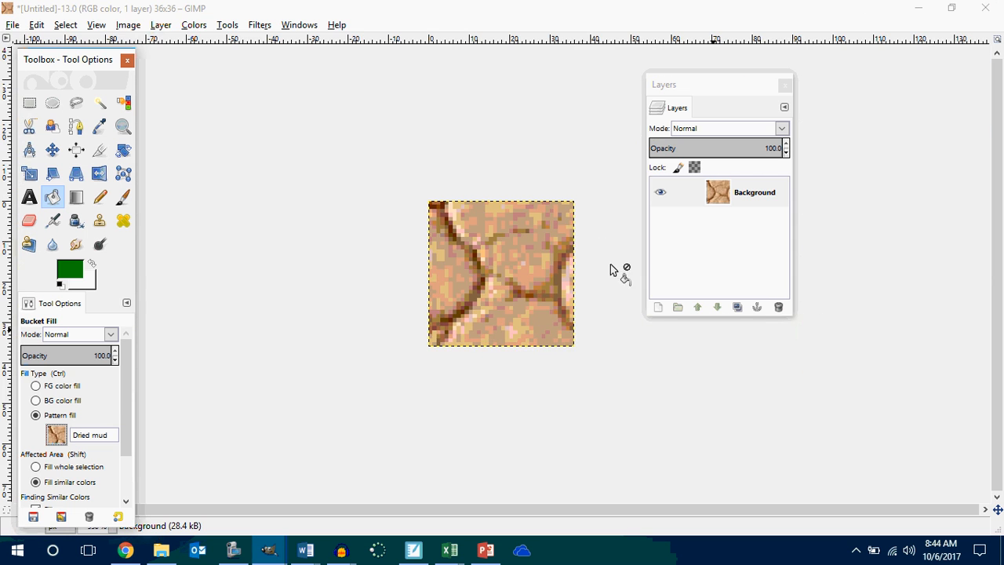
scroll(614, 216, up, 2)
scroll(613, 214, down, 1)
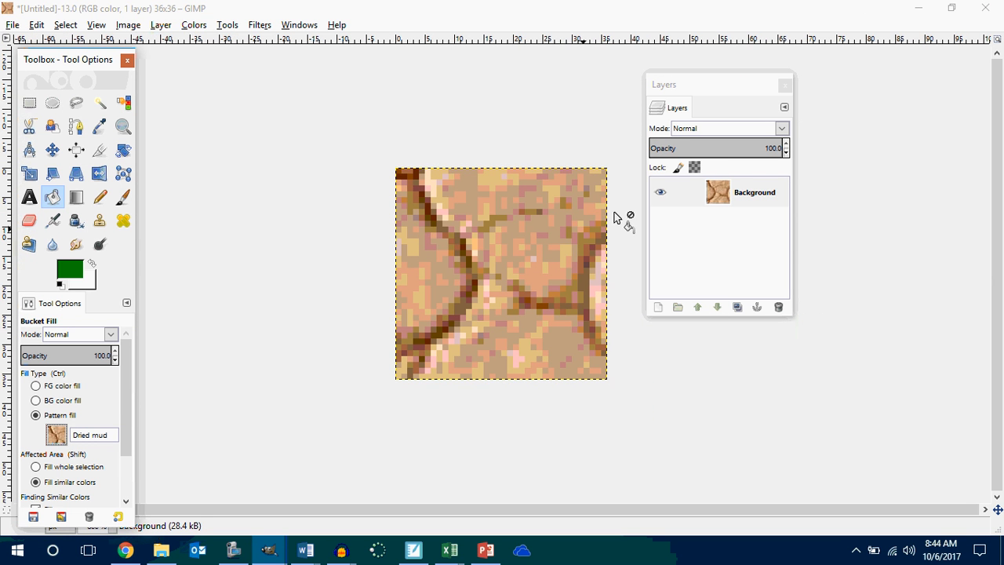
click(76, 104)
click(430, 358)
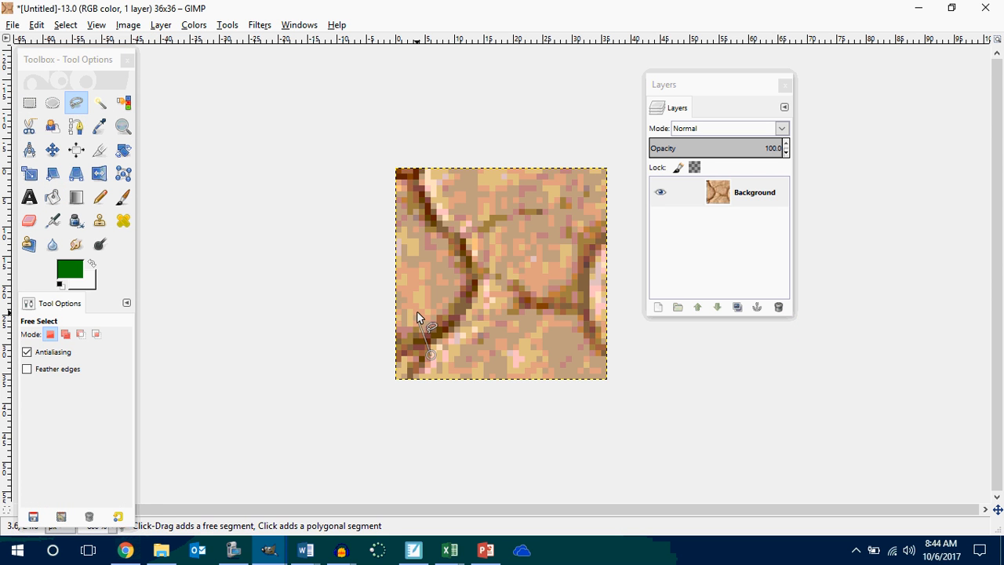
click(417, 311)
click(435, 281)
click(424, 246)
click(434, 226)
click(497, 190)
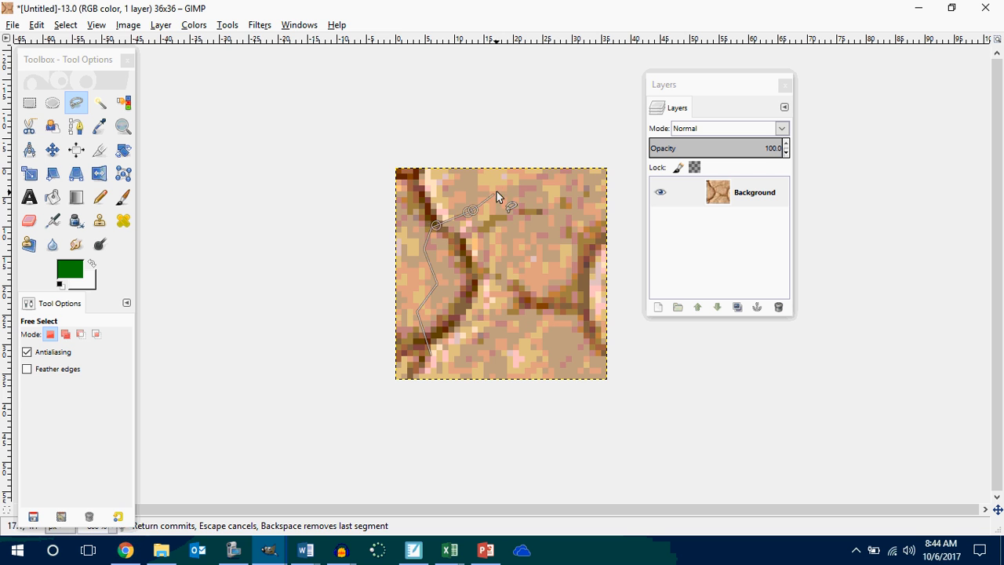
click(524, 214)
click(578, 207)
click(585, 197)
click(594, 183)
click(593, 270)
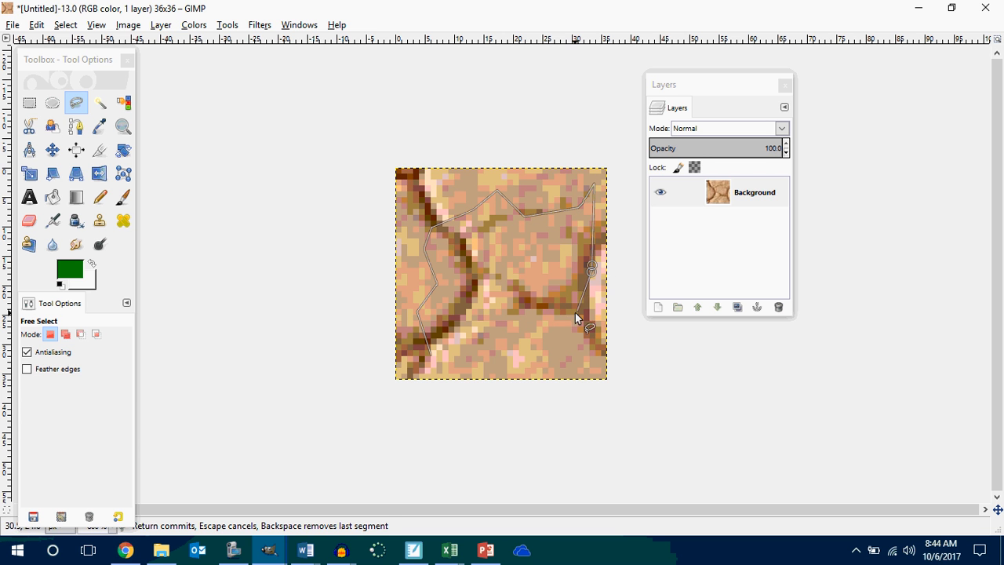
click(564, 316)
click(552, 318)
click(569, 368)
click(524, 370)
click(492, 361)
click(475, 365)
click(466, 371)
click(460, 374)
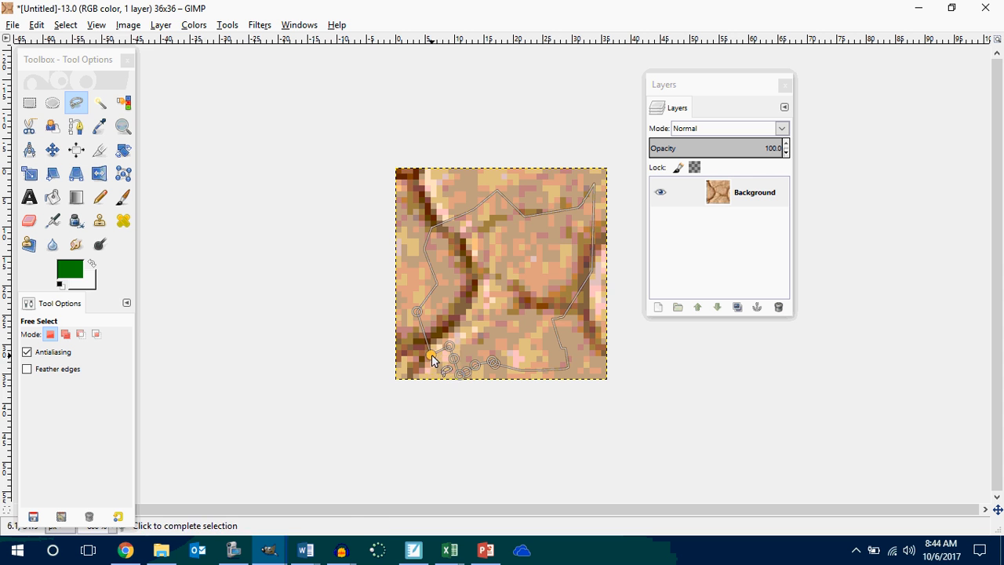
click(431, 356)
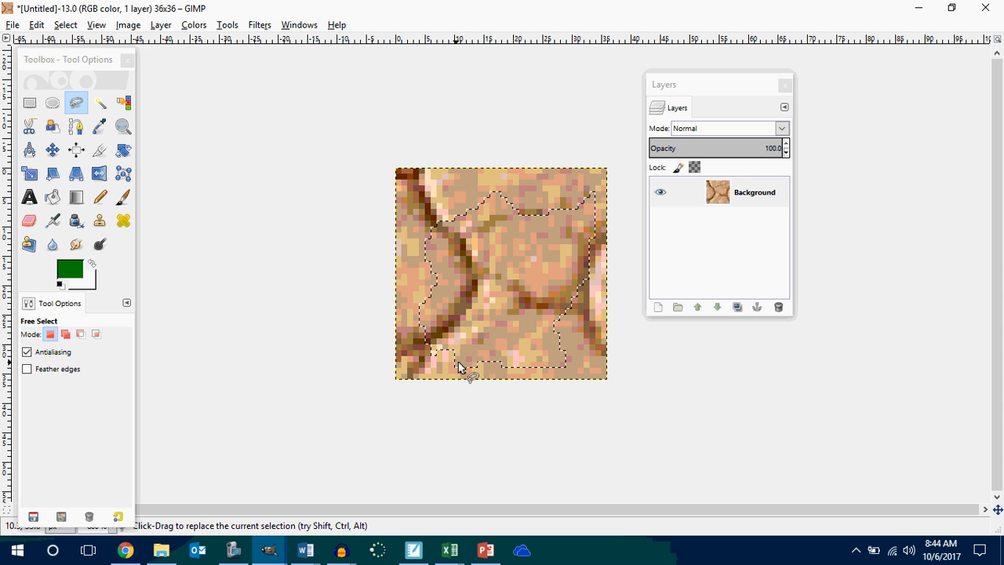
Invert the selection and delete the texture surrounding the rock outline.
click(65, 25)
click(82, 78)
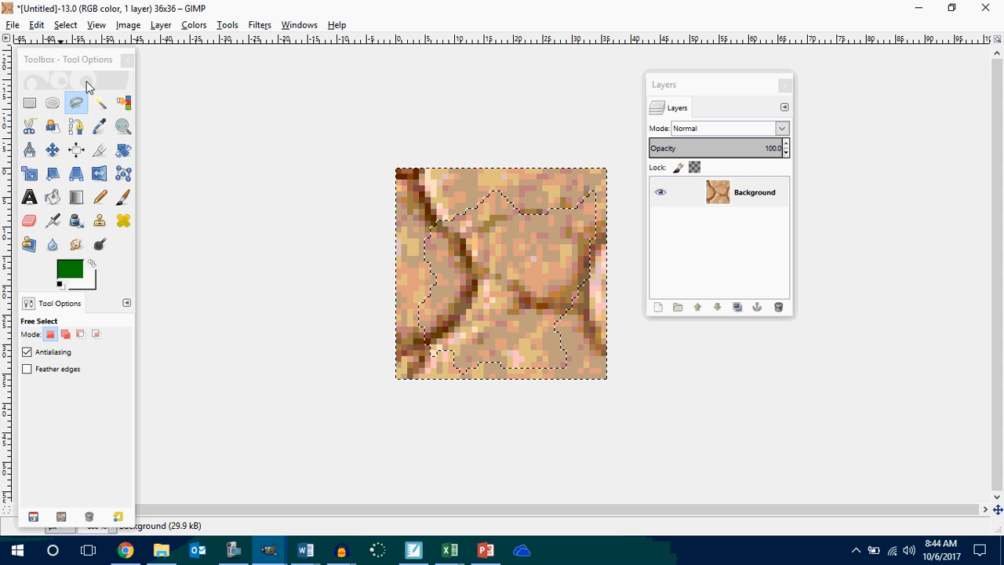
key(Delete)
Add an alpha channel to the Background layer, then select the white surround by color and delete it to transparency.
right_click(749, 197)
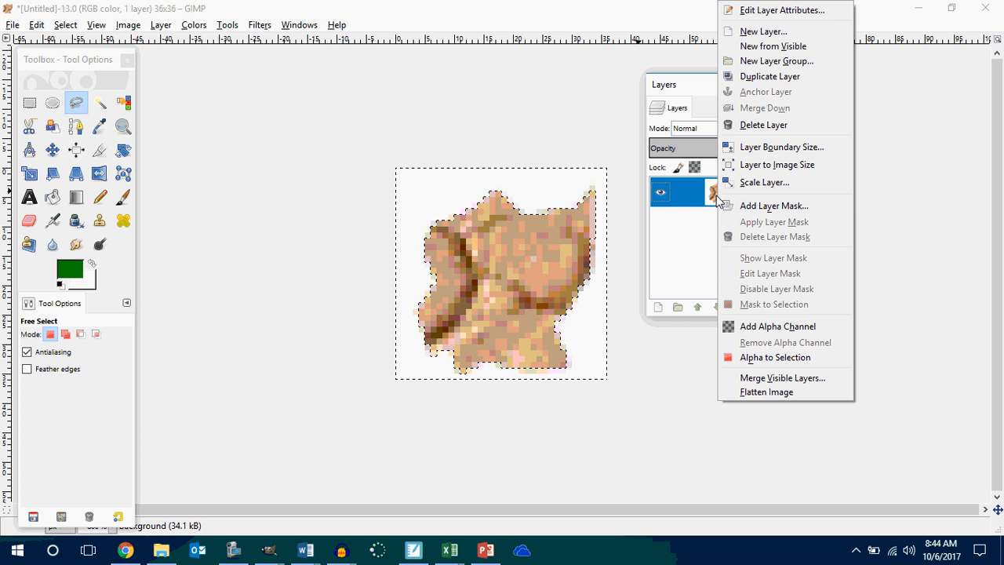
click(788, 330)
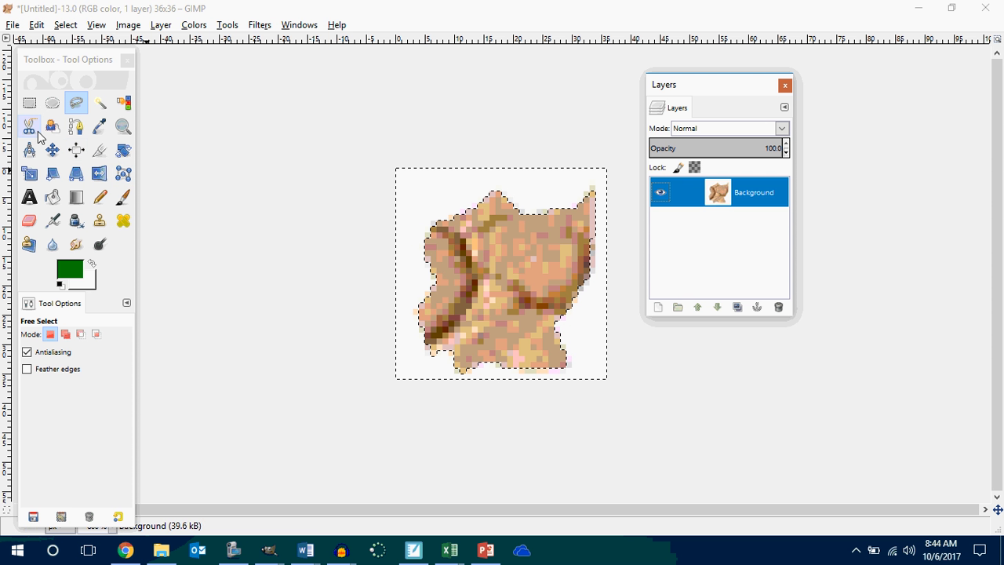
click(123, 102)
click(430, 204)
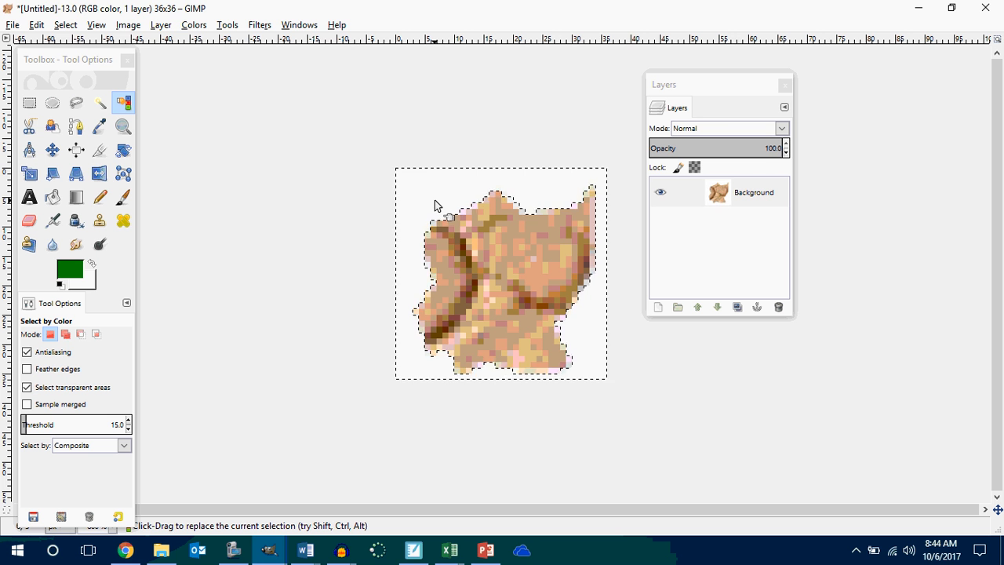
key(Delete)
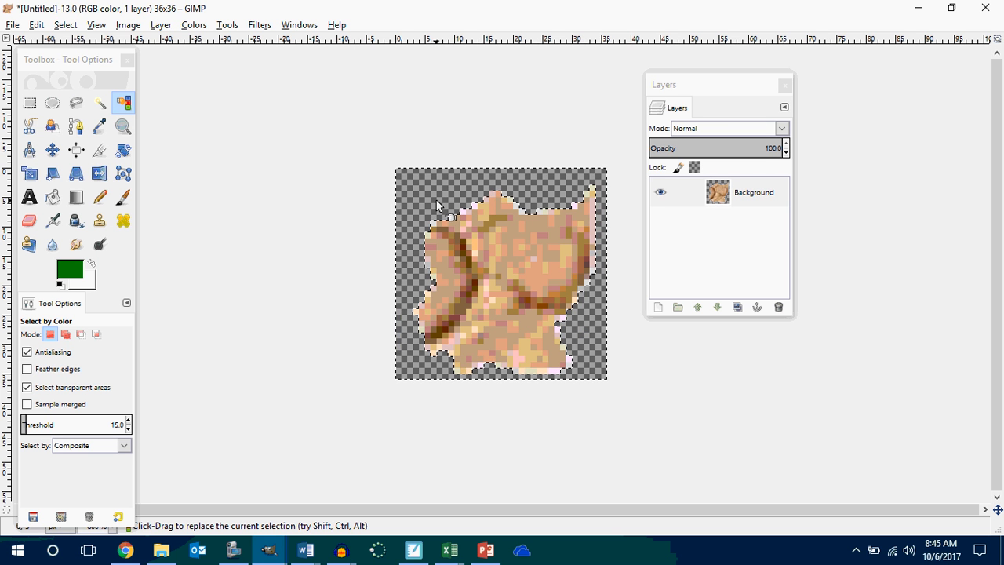
Export the cut-out rock as rockwAlpha.png in the P2 Innovators Makers folder and minimize GIMP to return to MIT App Inventor.
click(13, 25)
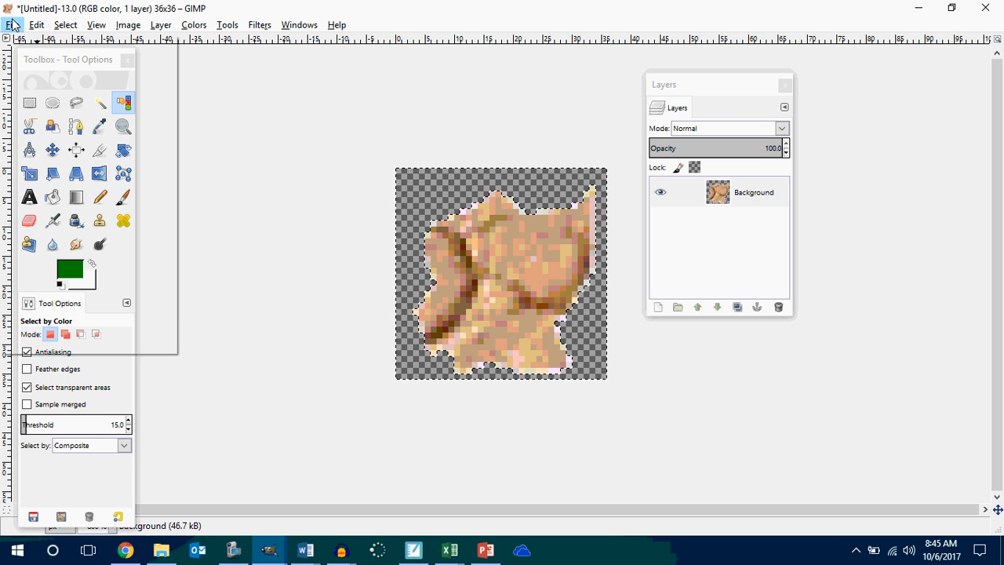
click(63, 222)
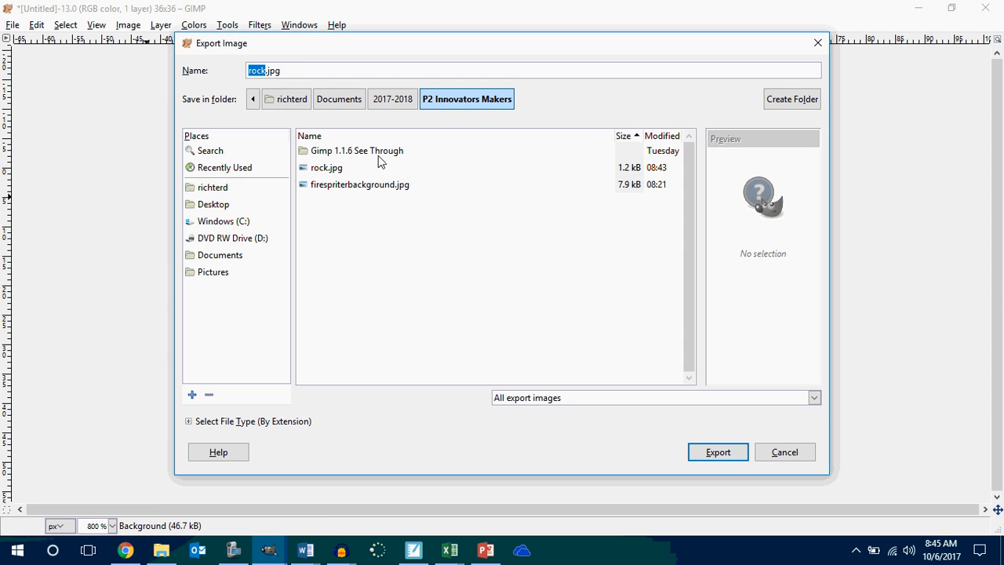
click(289, 70)
key(BackSpace)
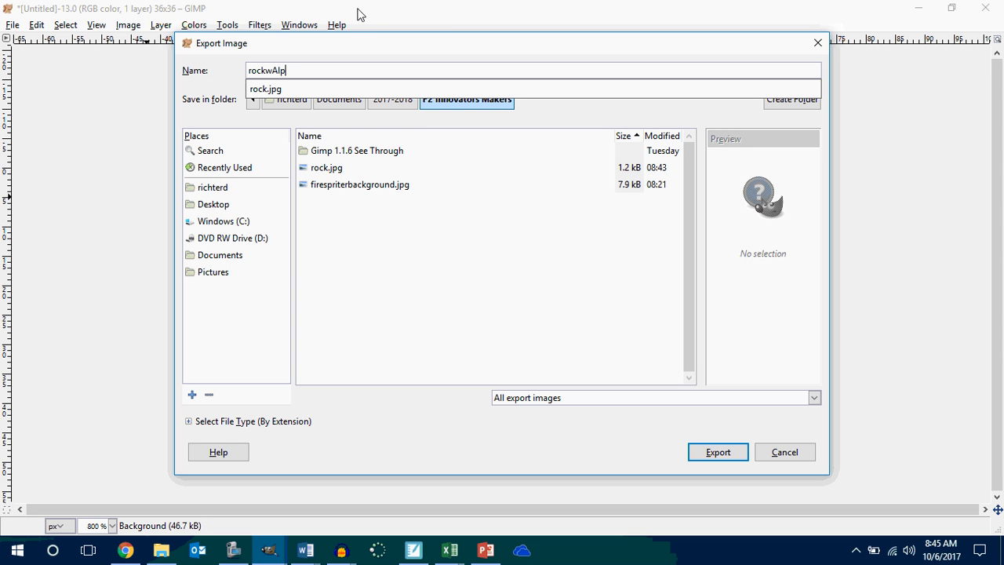
click(724, 460)
click(720, 452)
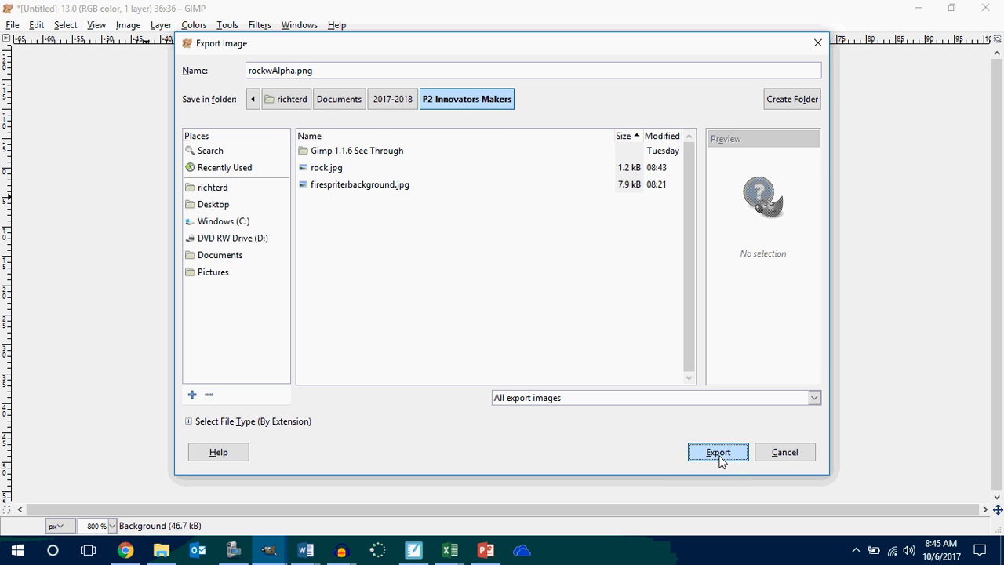
click(507, 414)
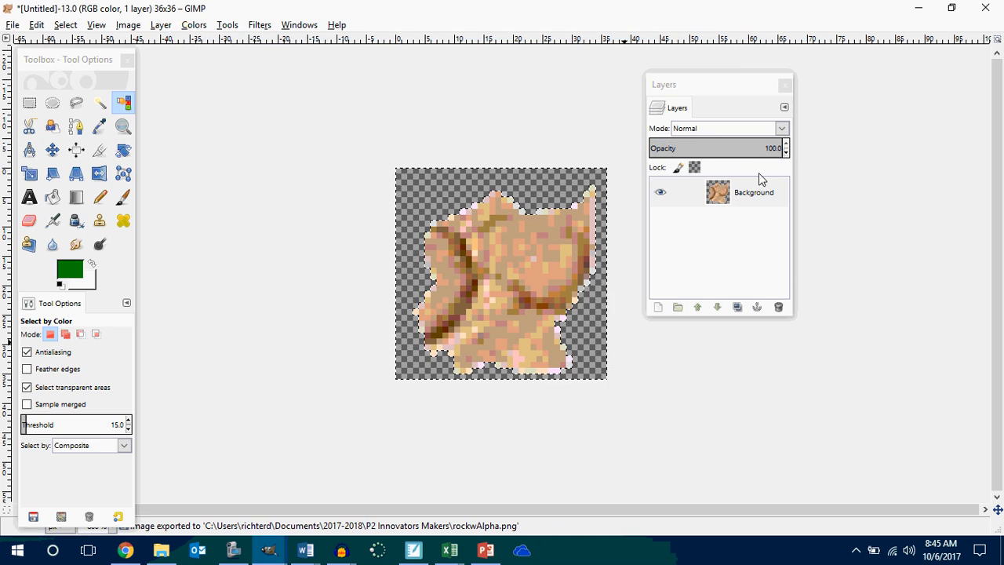
click(916, 9)
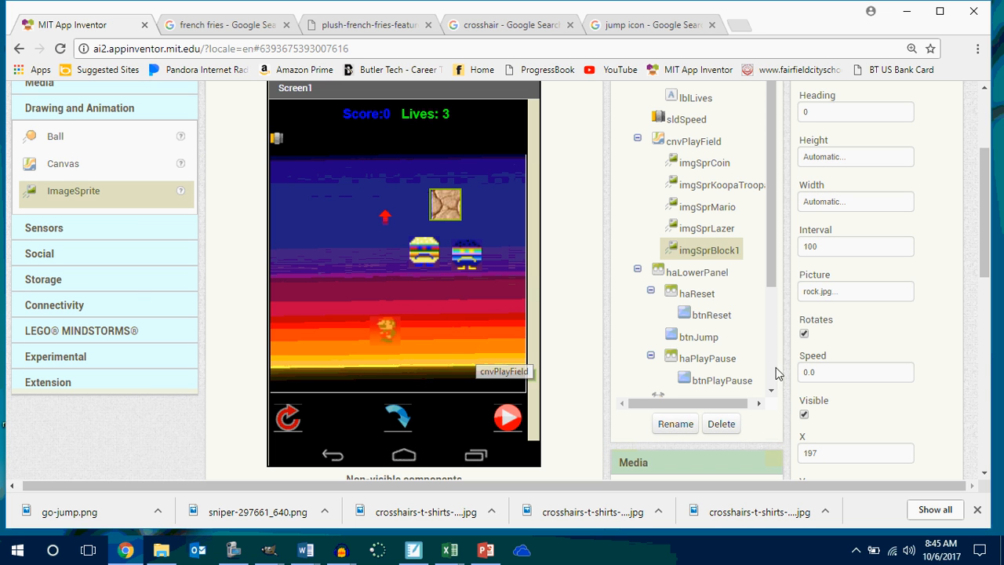
Add a new ImageSprite near the lower edge of cnvPlayField and rename it imgSprRock2.
drag(63, 193, 444, 282)
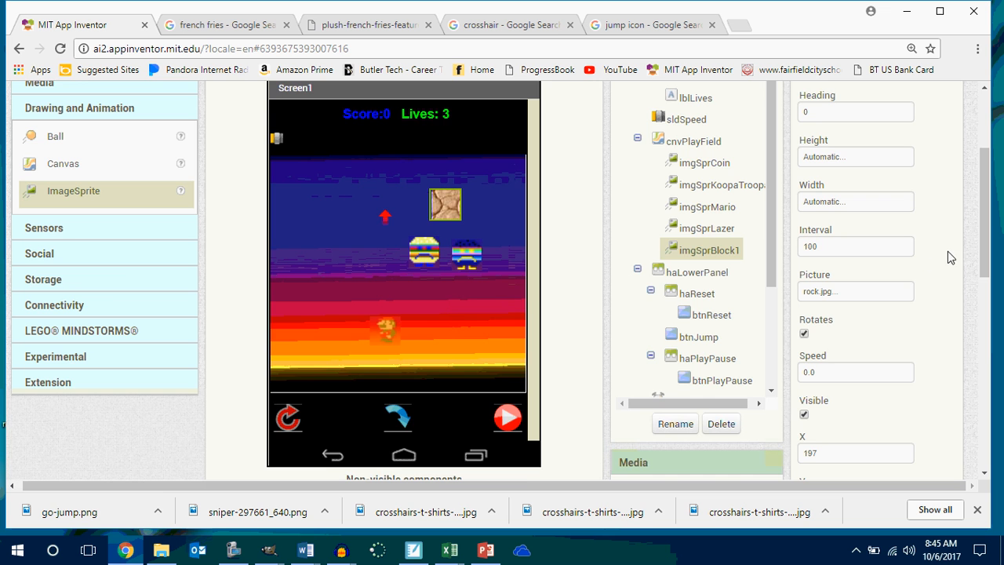
mouse_move(984, 248)
mouse_down()
mouse_move(984, 202)
mouse_move(984, 237)
mouse_up()
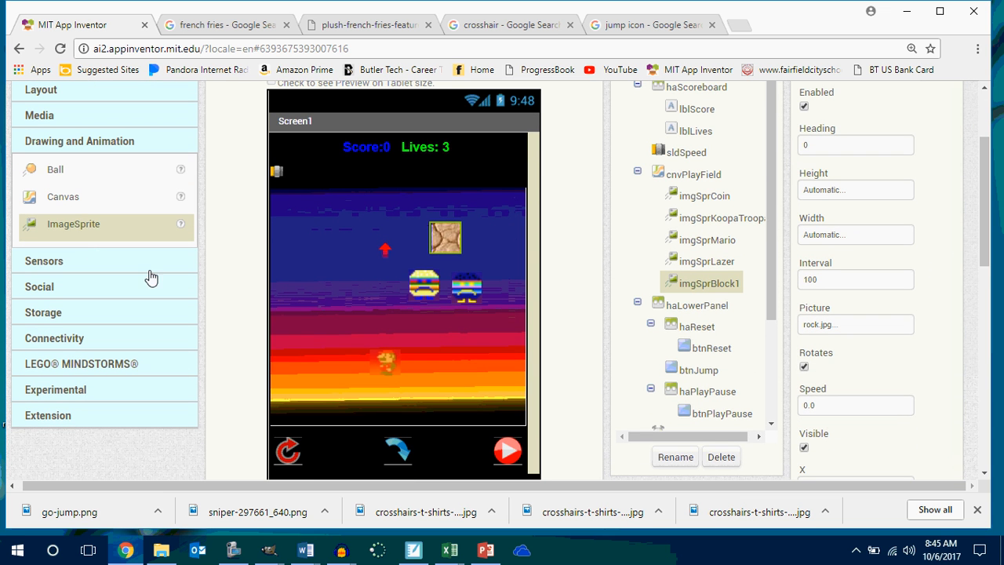
drag(78, 227, 249, 218)
drag(342, 202, 406, 280)
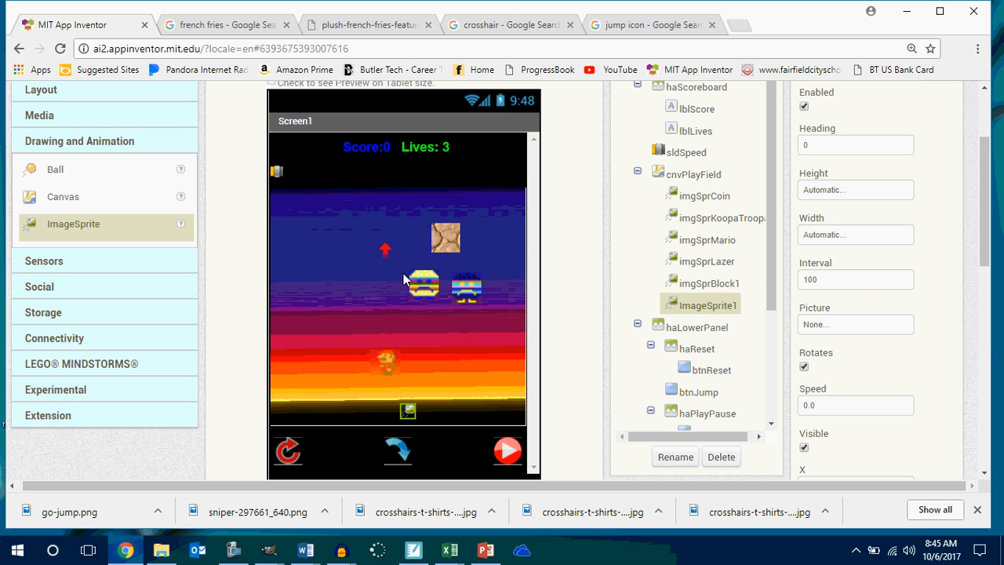
click(670, 457)
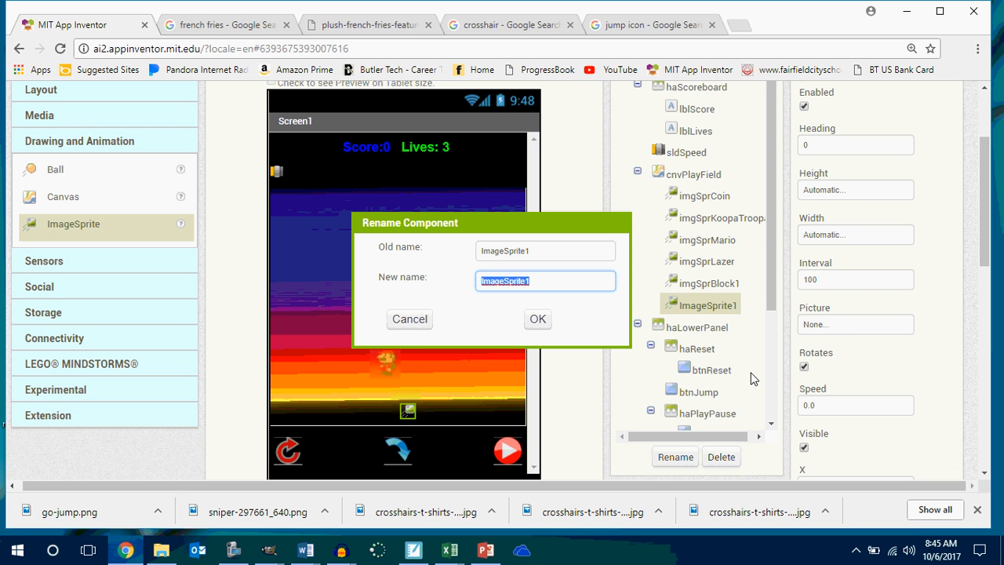
text(imgSprRock2)
key(Return)
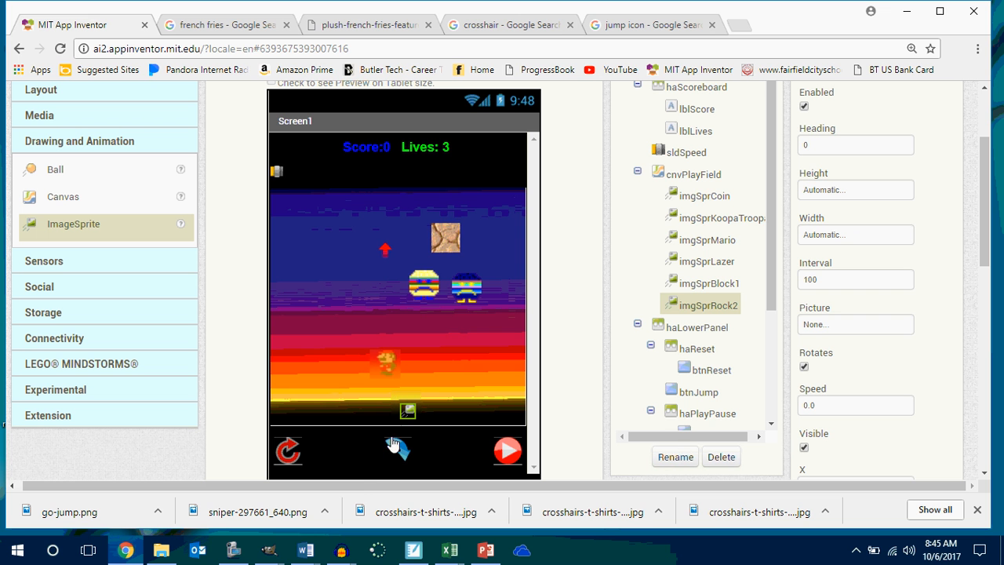
Upload rockwAlpha.png from the P2 Innovators Makers folder as the Picture of imgSprRock2.
click(876, 330)
click(876, 325)
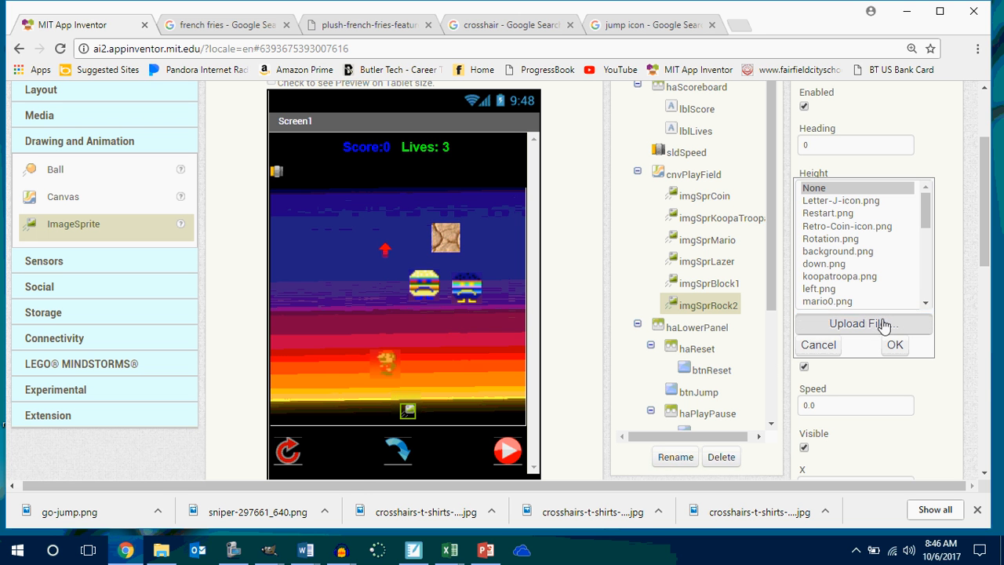
click(358, 192)
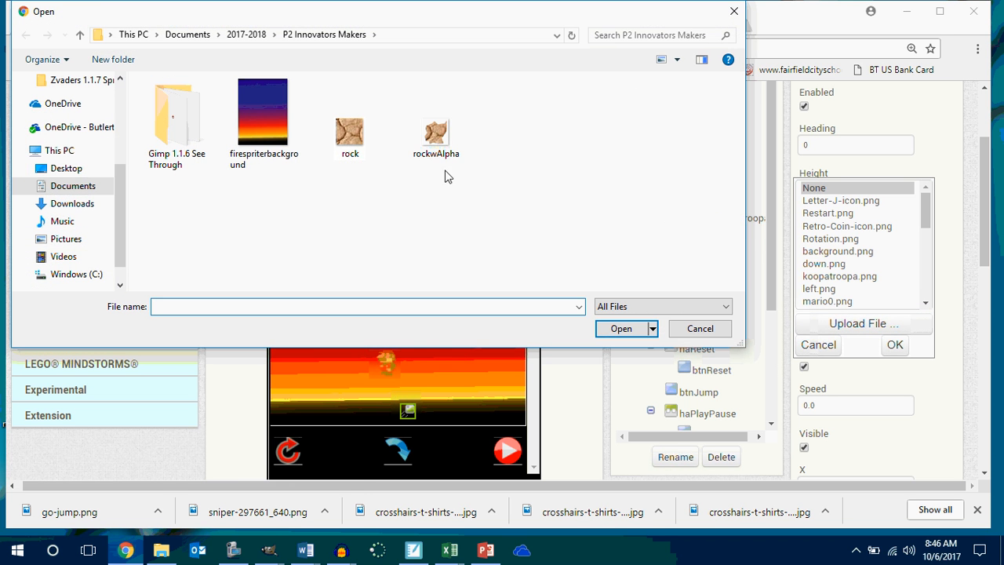
click(440, 132)
click(619, 328)
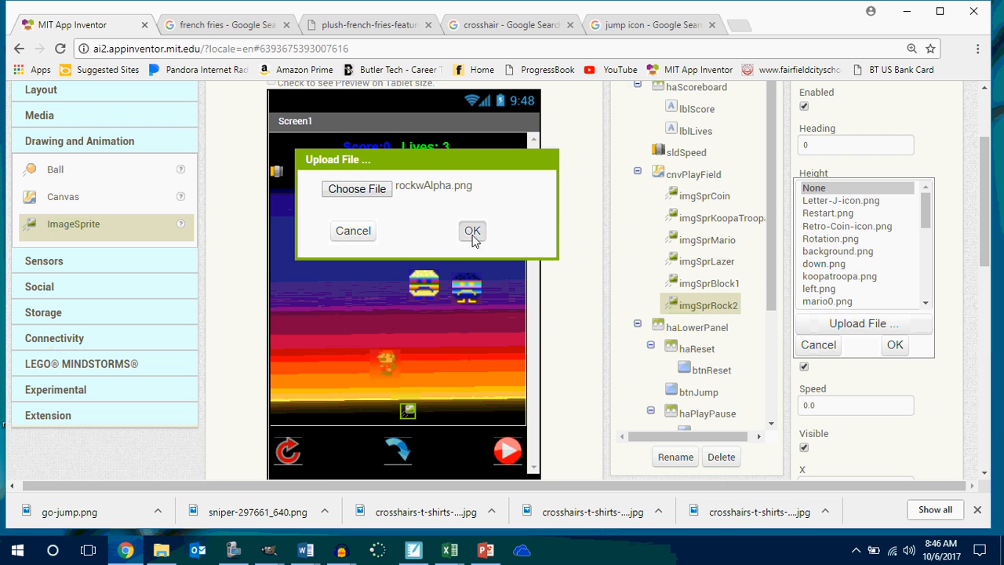
click(472, 231)
drag(416, 422, 459, 430)
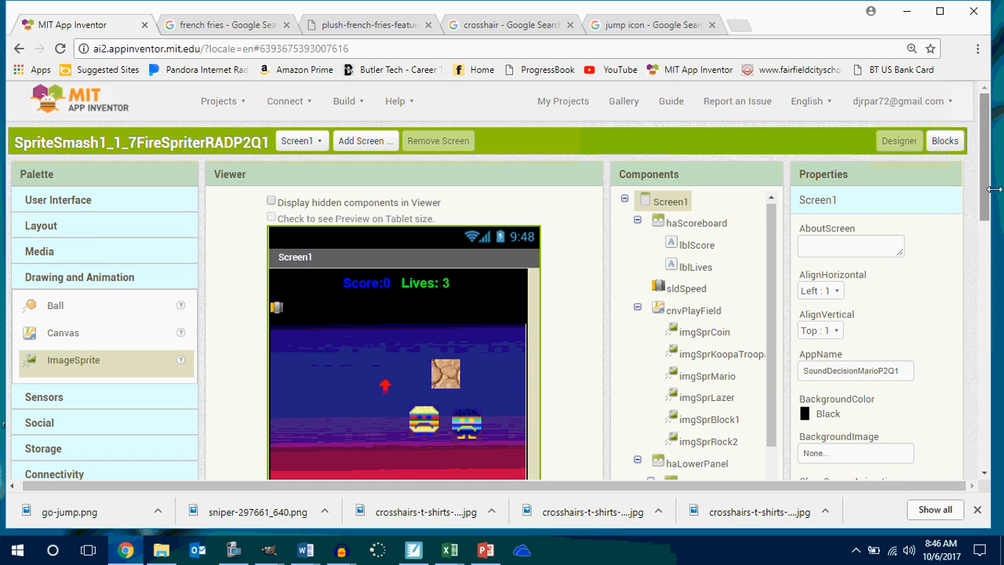
Move imgSprBlock1 down the play field by trying Y values of 100 and 150 and settling on 200.
scroll(990, 157, down, 3)
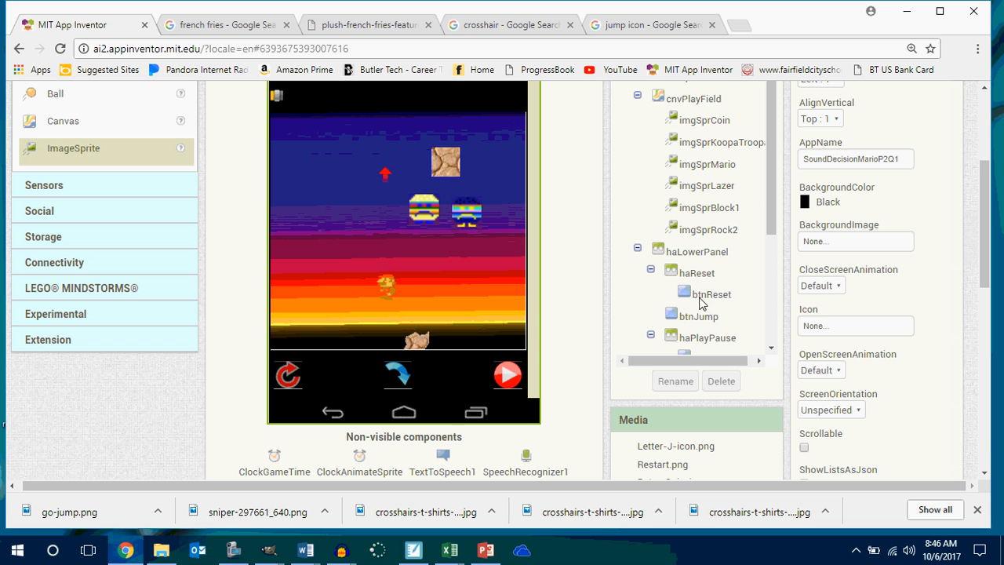
click(454, 169)
drag(989, 266, 990, 306)
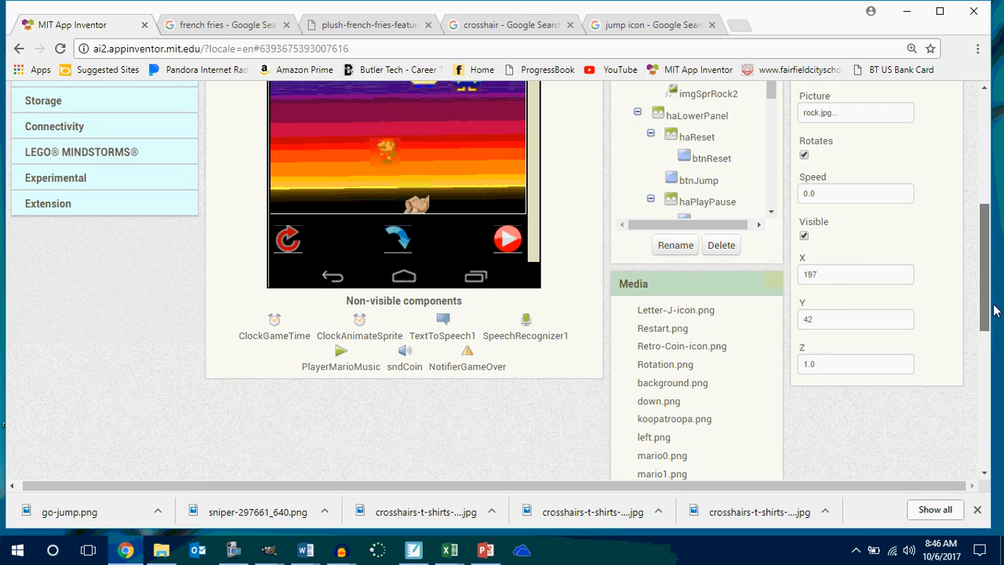
click(822, 320)
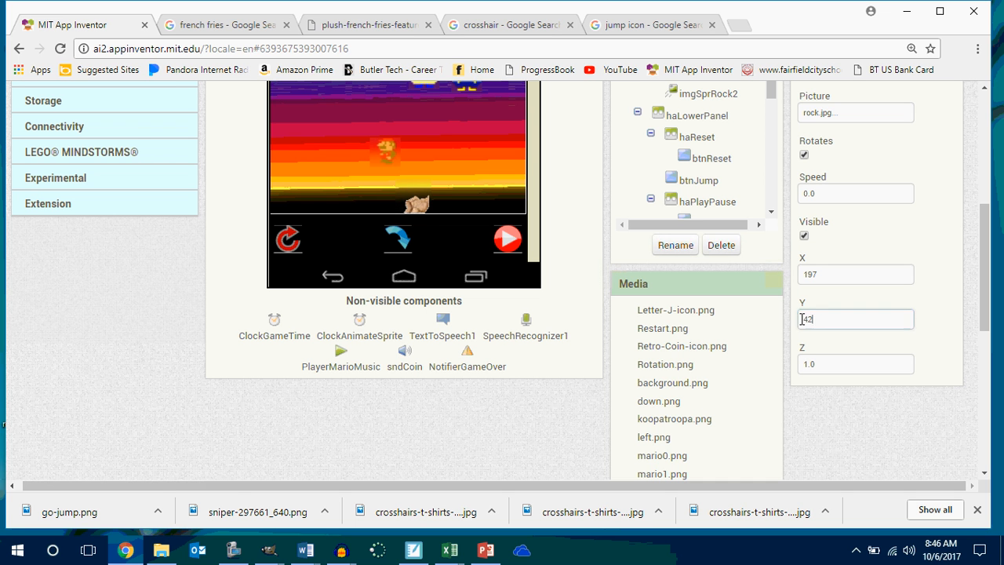
drag(822, 320, 796, 322)
text(100)
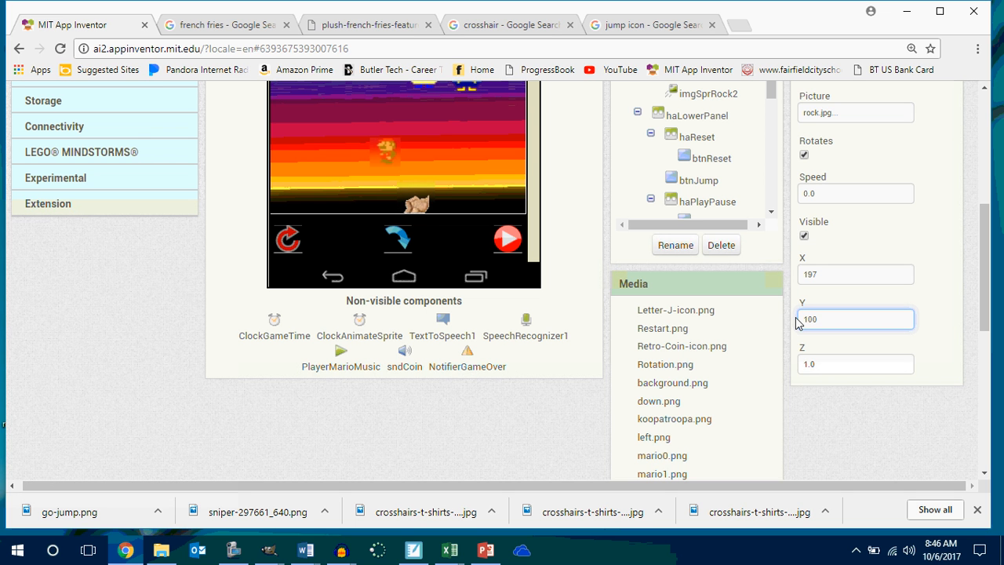
key(Return)
drag(822, 320, 797, 321)
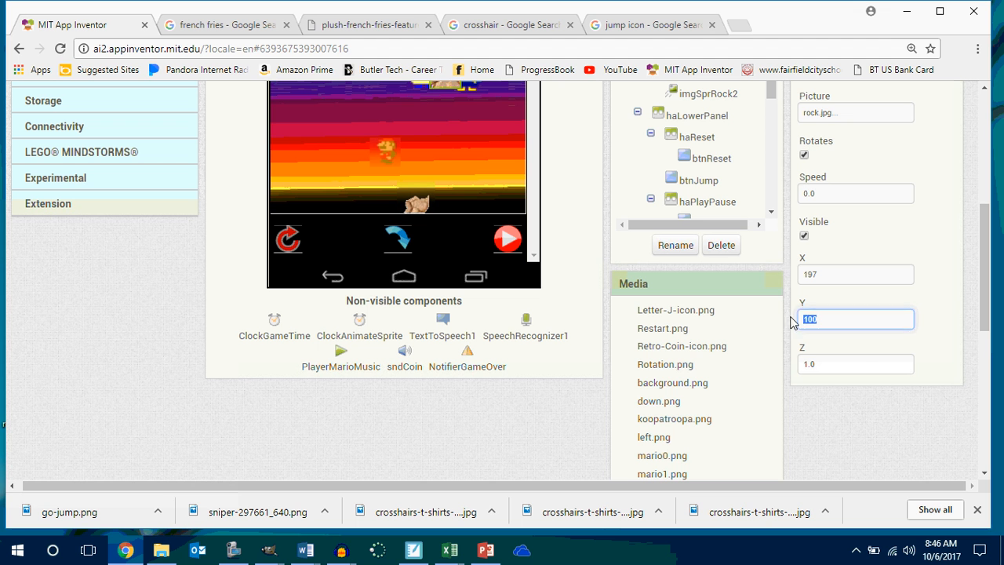
text(150)
key(Return)
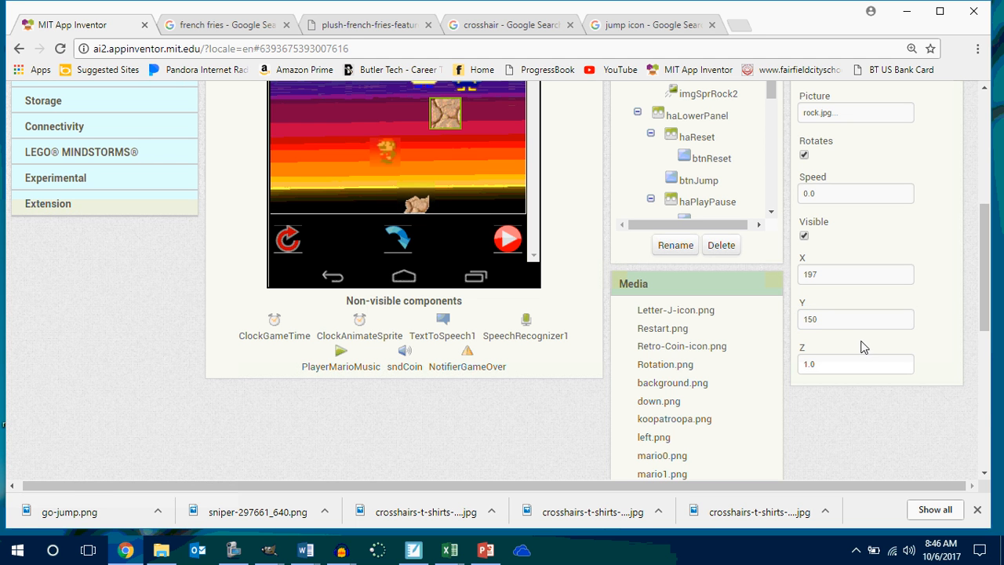
drag(833, 322, 804, 316)
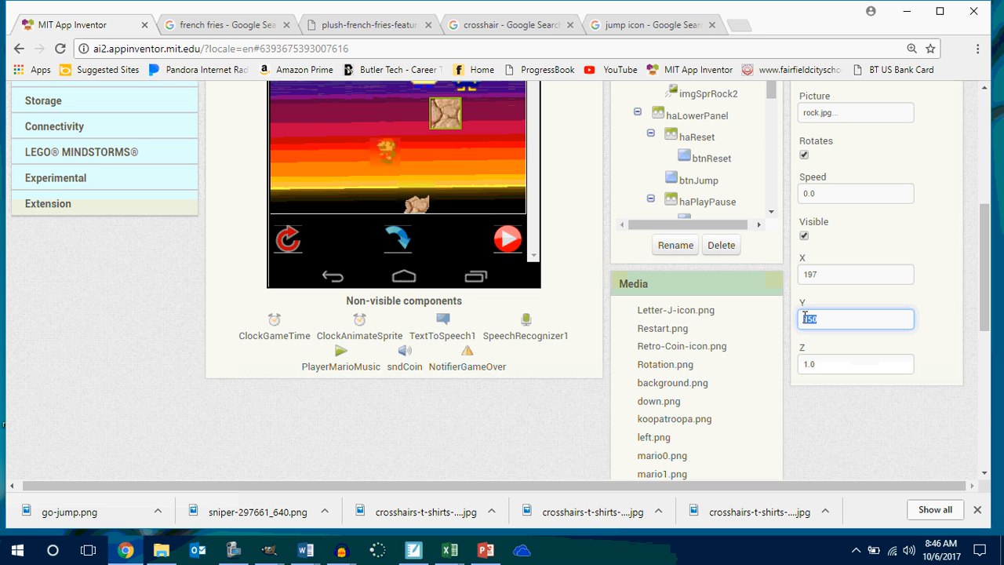
text(200)
key(Return)
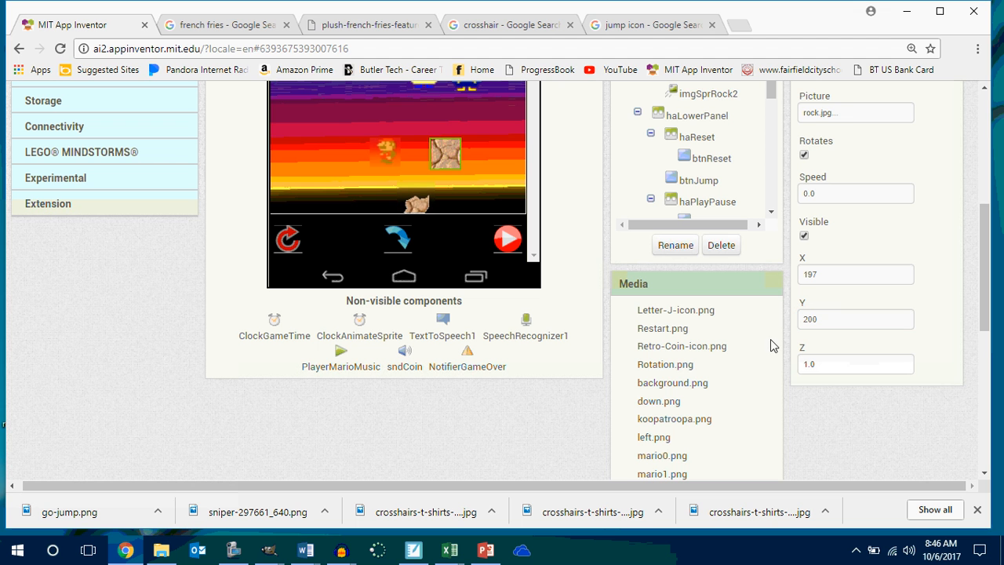
Move imgSprRock2 up the play field by setting its Y value to 200.
click(414, 205)
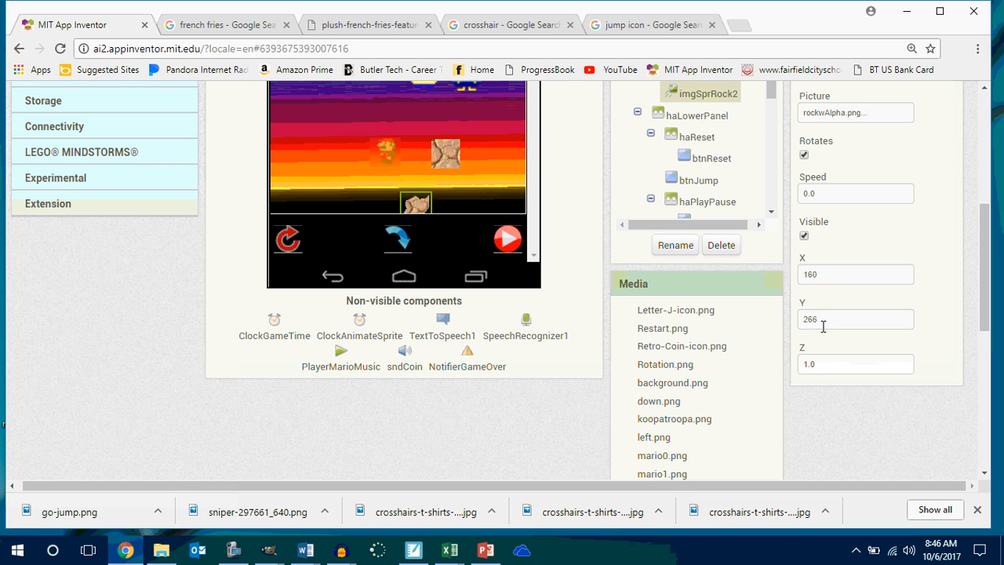
drag(824, 322, 805, 319)
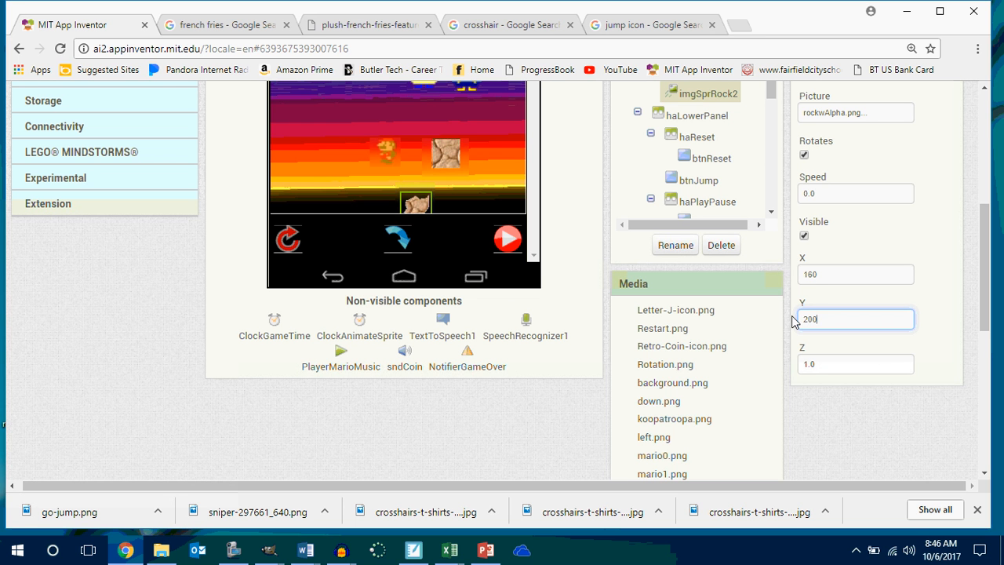
text(200)
key(Return)
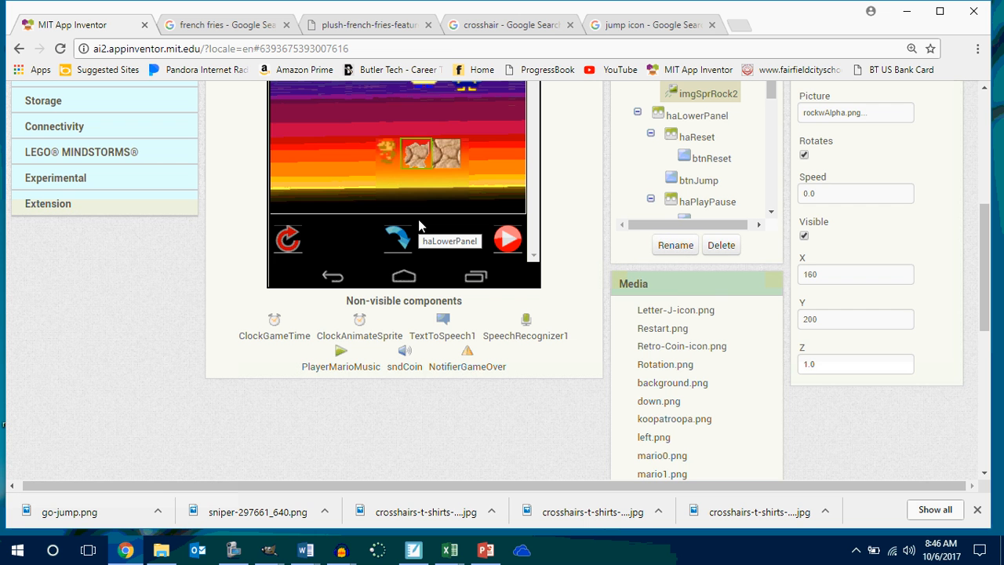
Upload rockwAlpha.png from the P2 Innovators Makers folder as the Picture of imgSprBlock1, replacing the existing project file of that name.
click(442, 154)
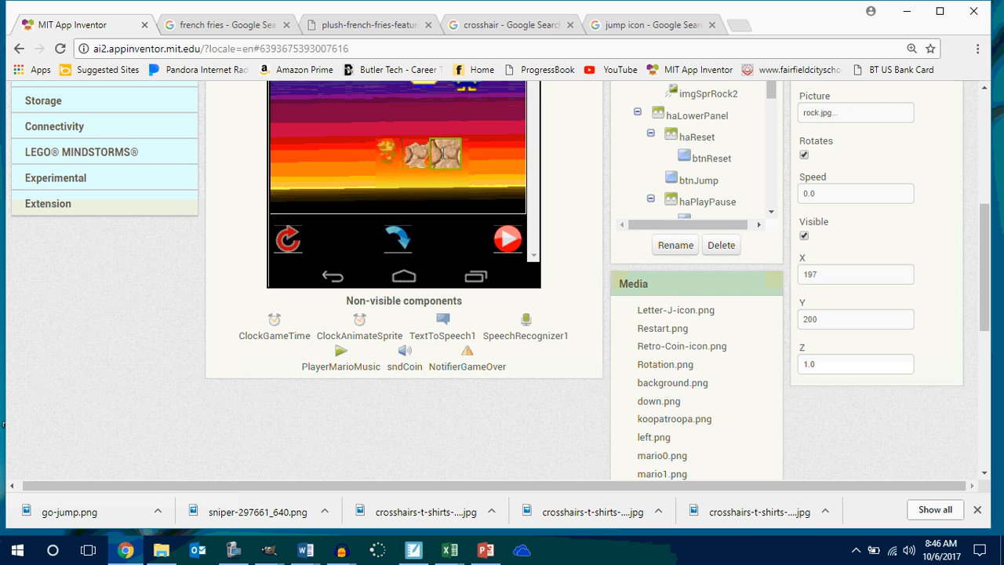
scroll(442, 152, up, 3)
click(869, 329)
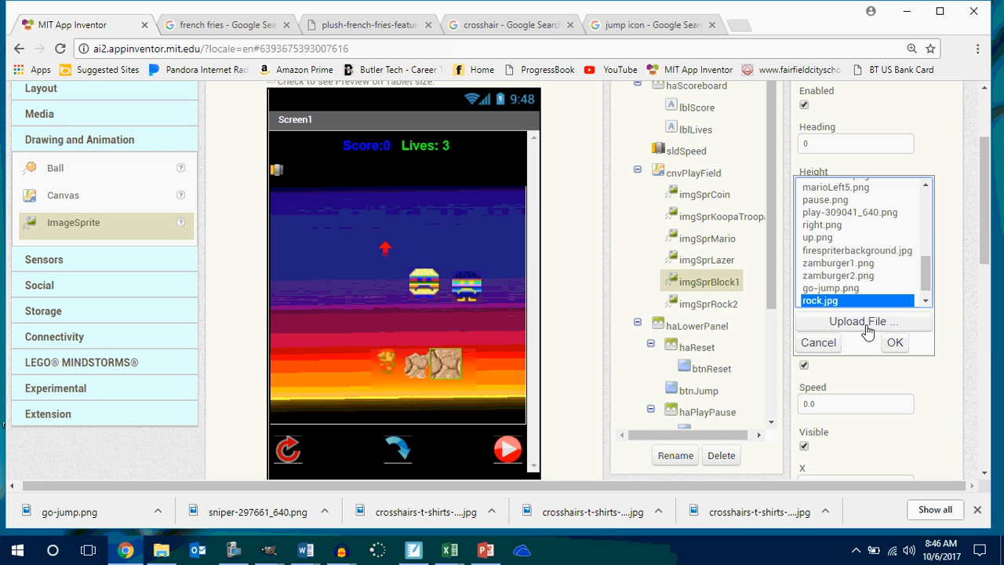
click(866, 322)
click(355, 189)
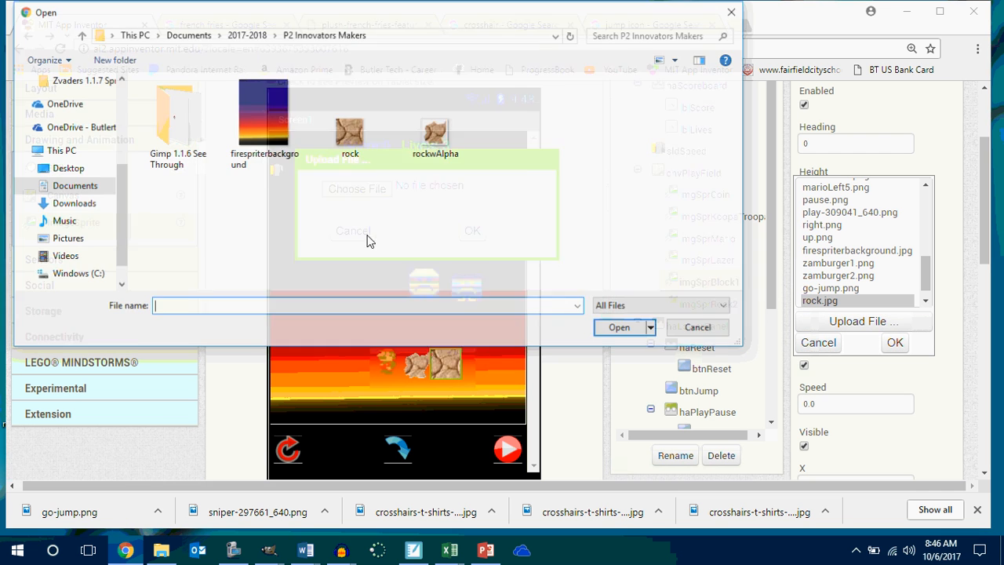
click(459, 152)
click(620, 329)
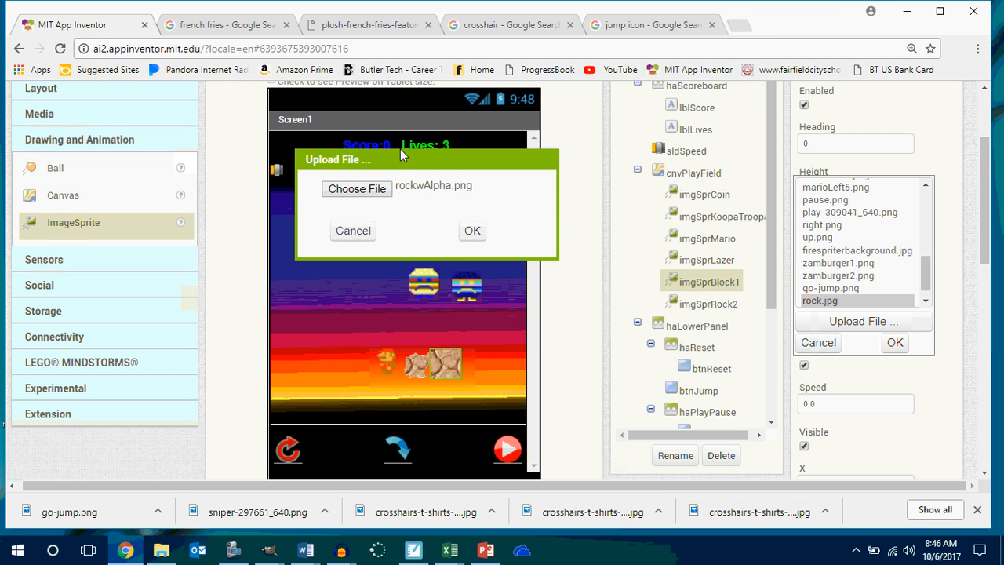
click(472, 232)
click(566, 186)
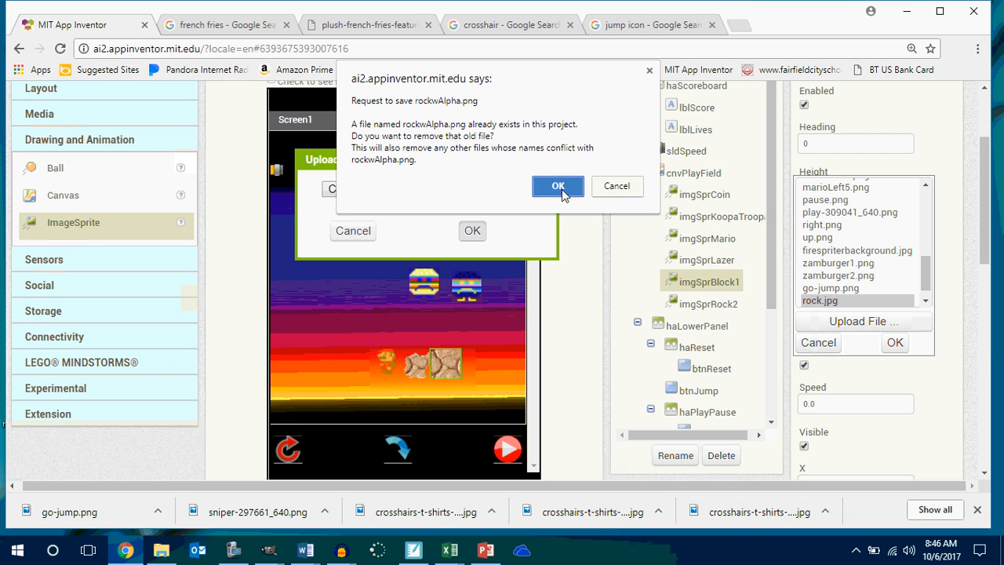
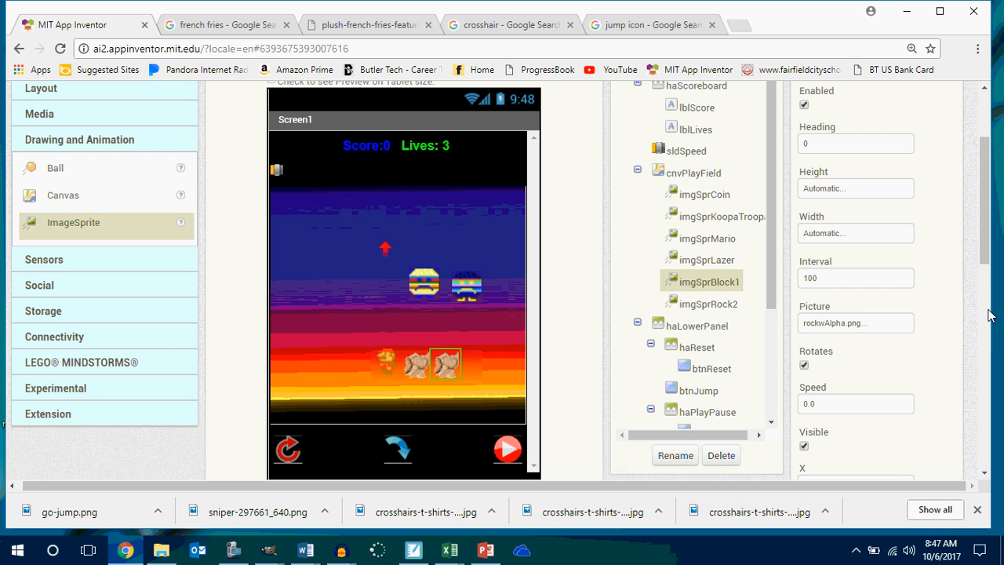
Add an AccelerometerSensor component to Screen1.
drag(989, 251, 990, 295)
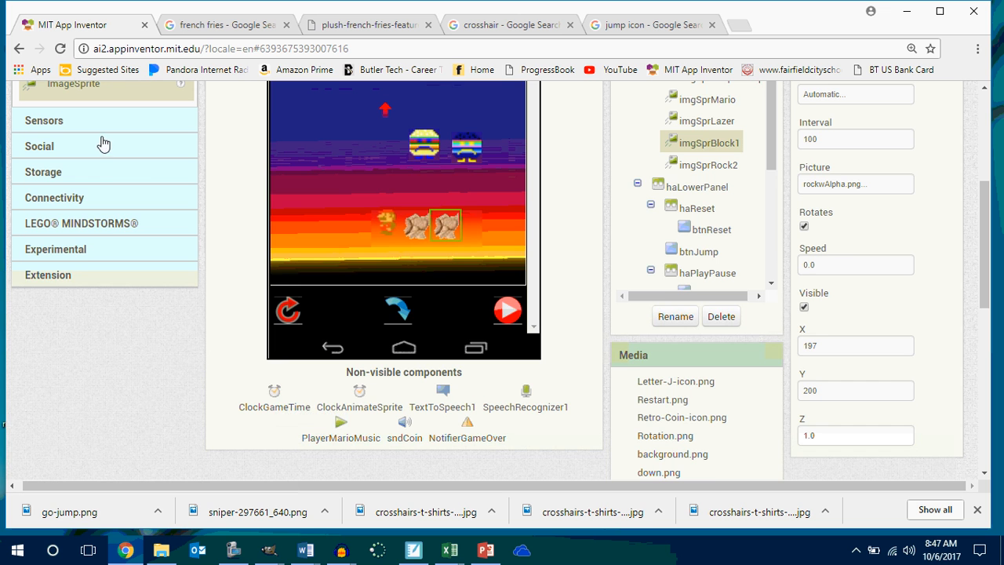
click(62, 124)
drag(83, 149, 359, 222)
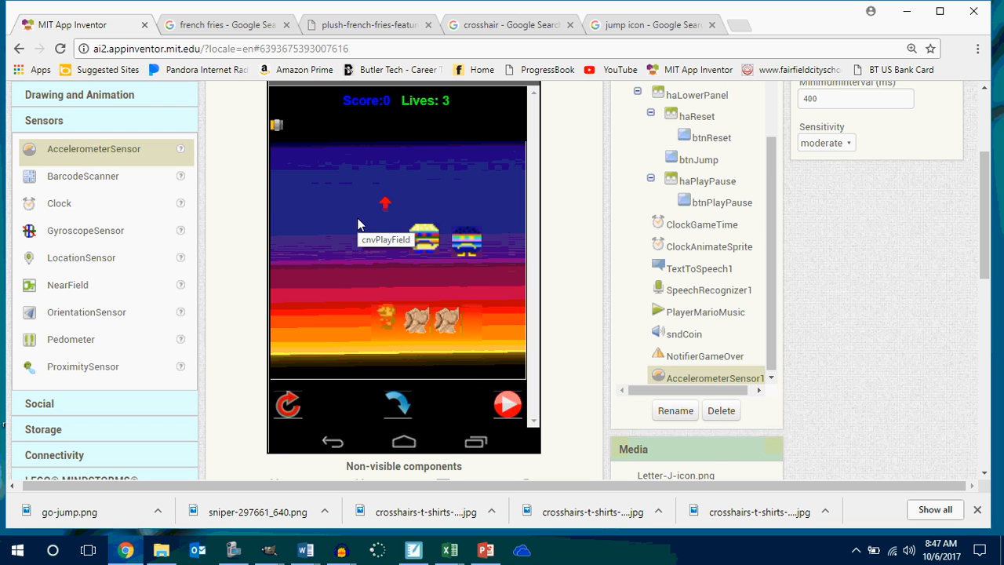
Rename the ClockGameTime component to ClockLazer.
drag(986, 257, 986, 313)
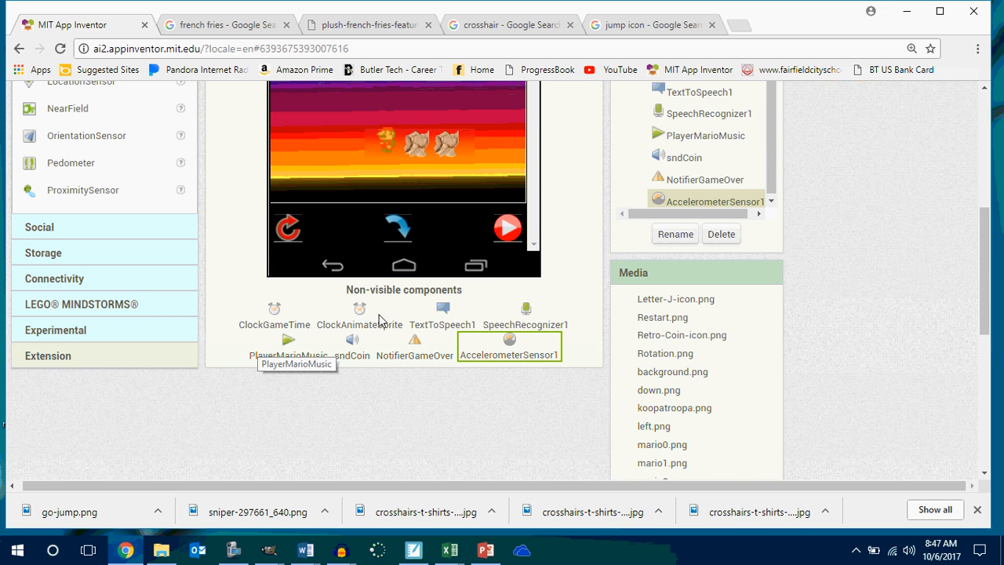
mouse_move(991, 310)
mouse_down()
mouse_move(999, 206)
mouse_move(990, 324)
mouse_up()
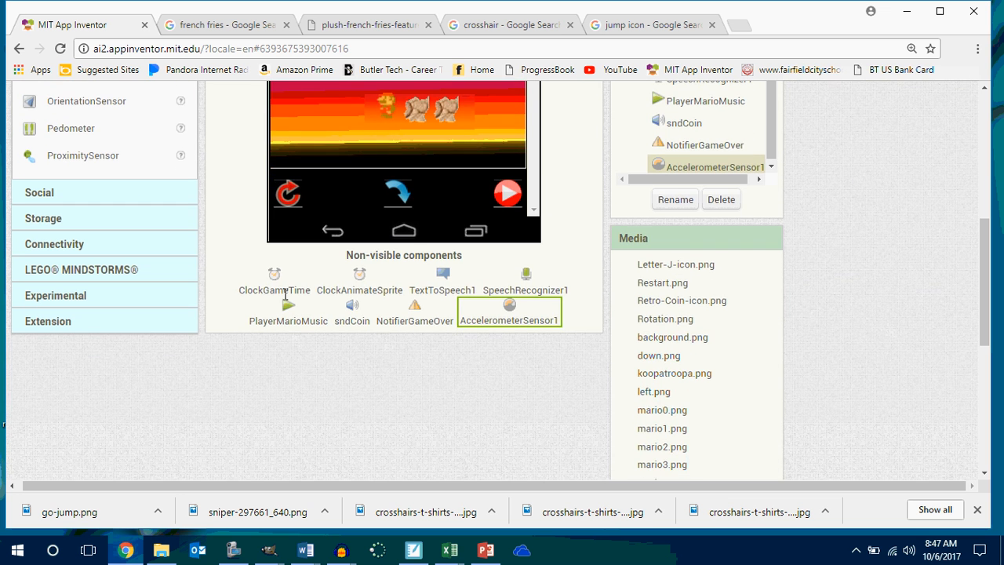
click(281, 290)
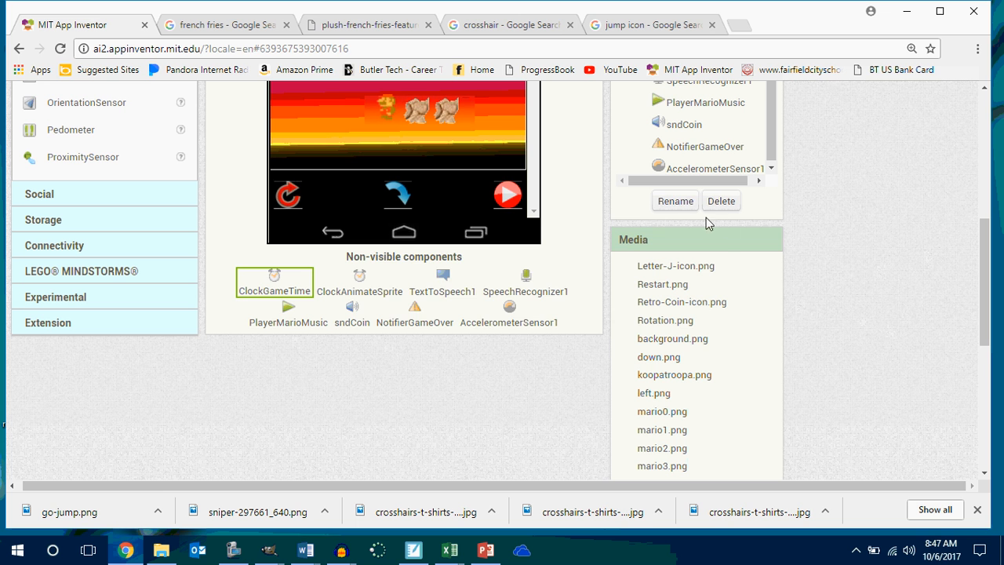
click(673, 201)
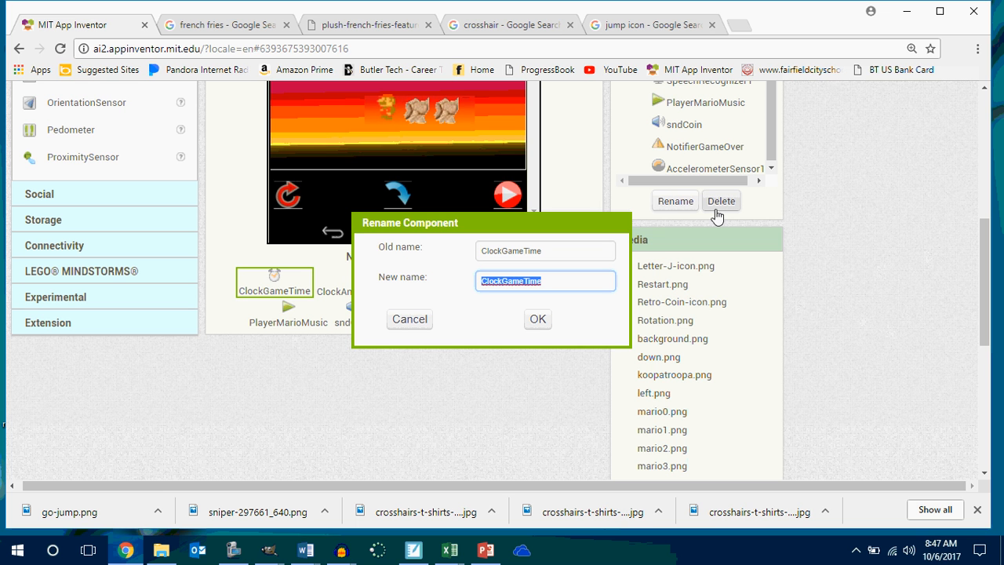
key(Right)
key(BackSpace)
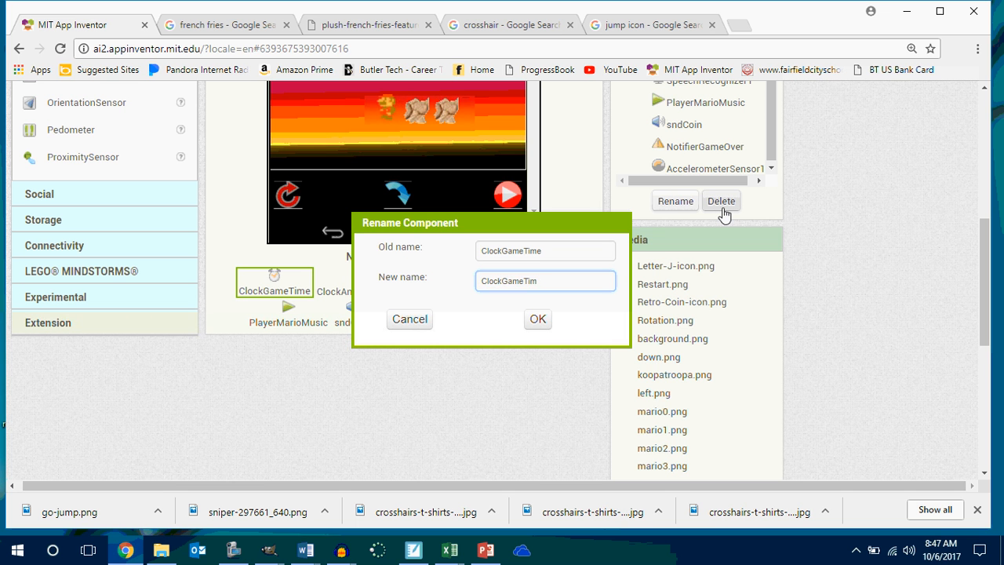
key(BackSpace)
key(BackSpace)
key(BackSpace)
key(BackSpace)
key(BackSpace)
key(BackSpace)
key(BackSpace)
text(Lazer)
key(Return)
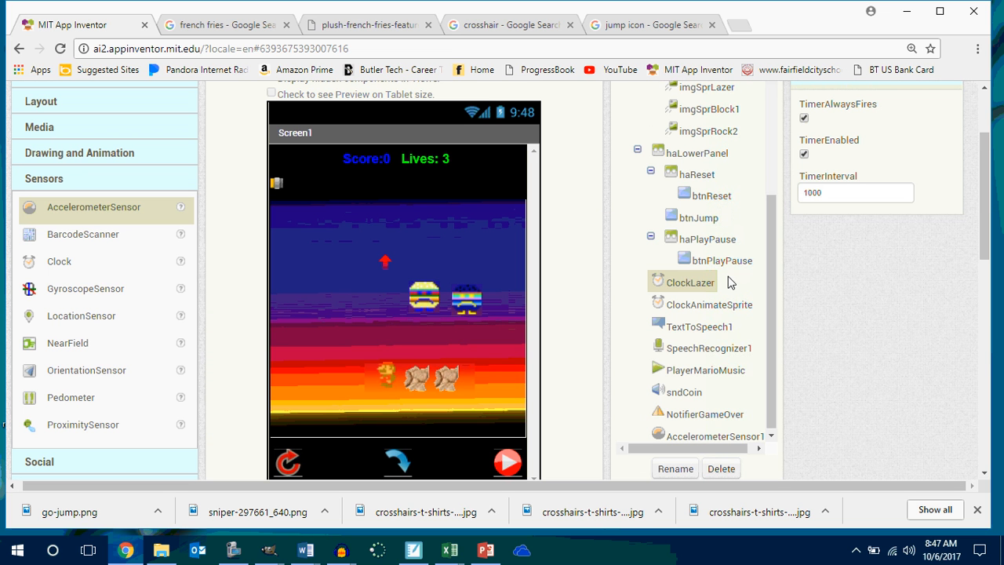
Rename the PlayerMarioMusic component to PlayerBackgroundSong.
scroll(732, 283, down, 1)
drag(984, 240, 995, 295)
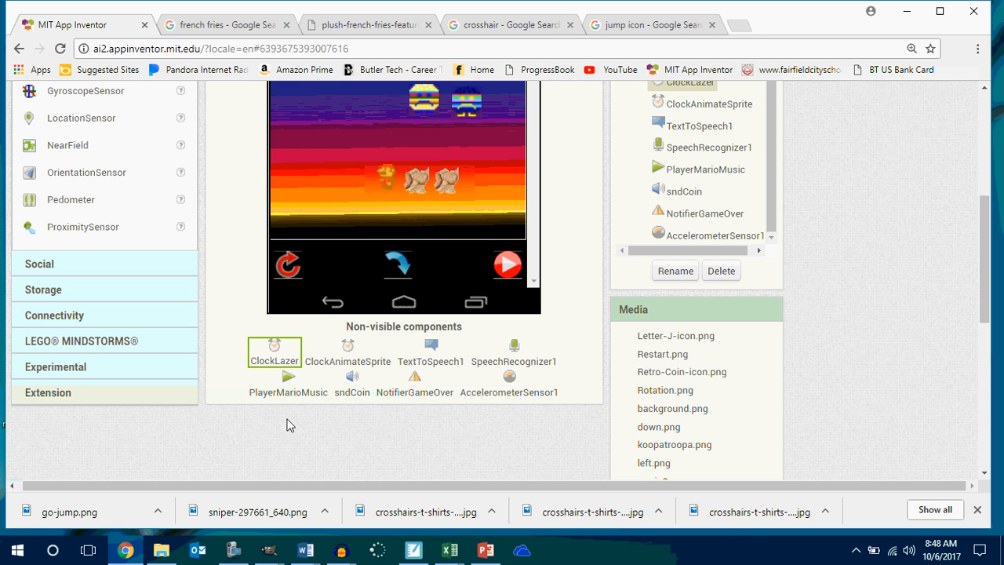
click(299, 393)
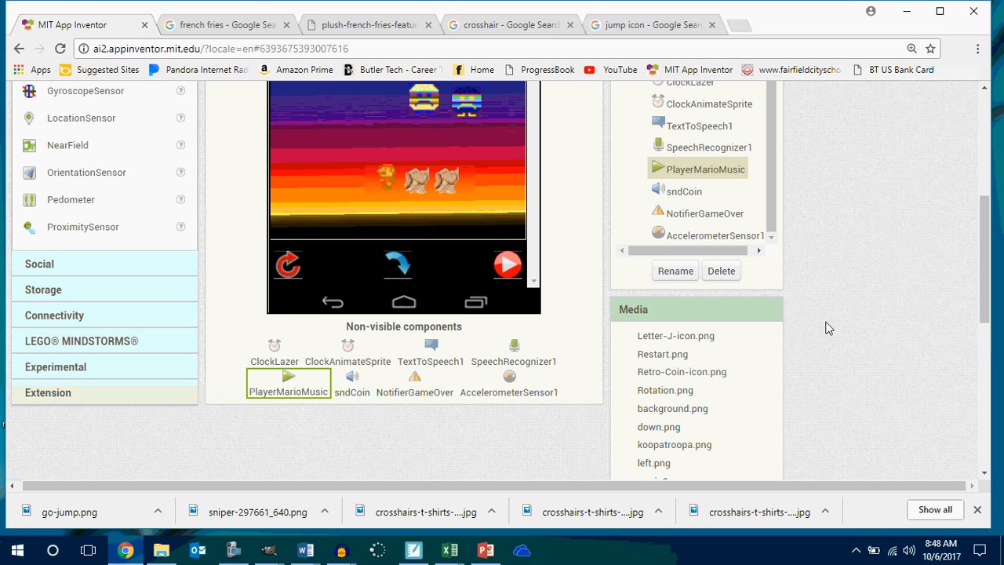
click(673, 271)
click(576, 281)
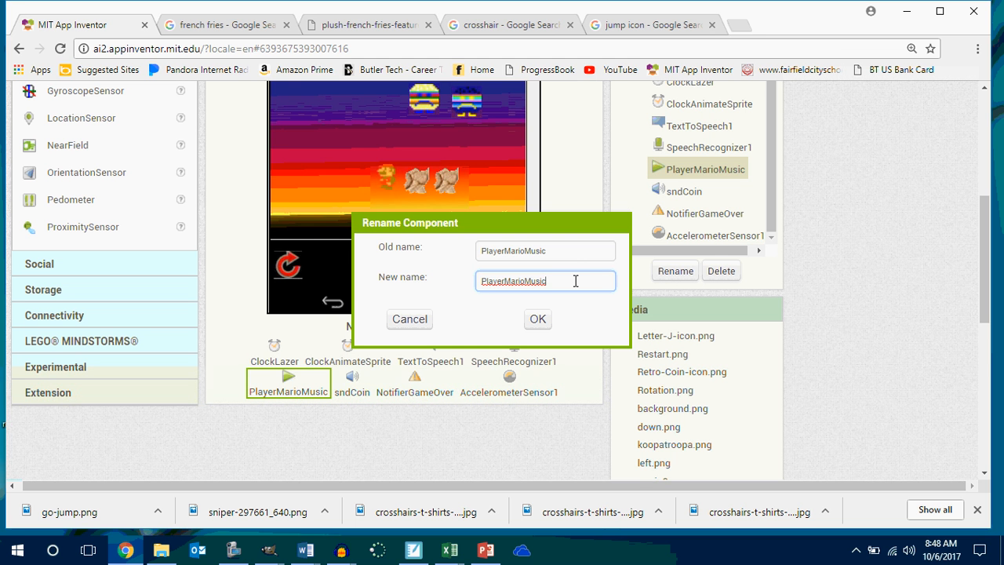
key(BackSpace)
key(BackSpace)
key(BackSpace)
key(BackSpace)
key(BackSpace)
key(BackSpace)
key(BackSpace)
key(BackSpace)
key(BackSpace)
key(BackSpace)
key(BackSpace)
key(BackSpace)
text(erBackgroundSomng)
key(BackSpace)
key(BackSpace)
key(BackSpace)
text(ng)
key(Return)
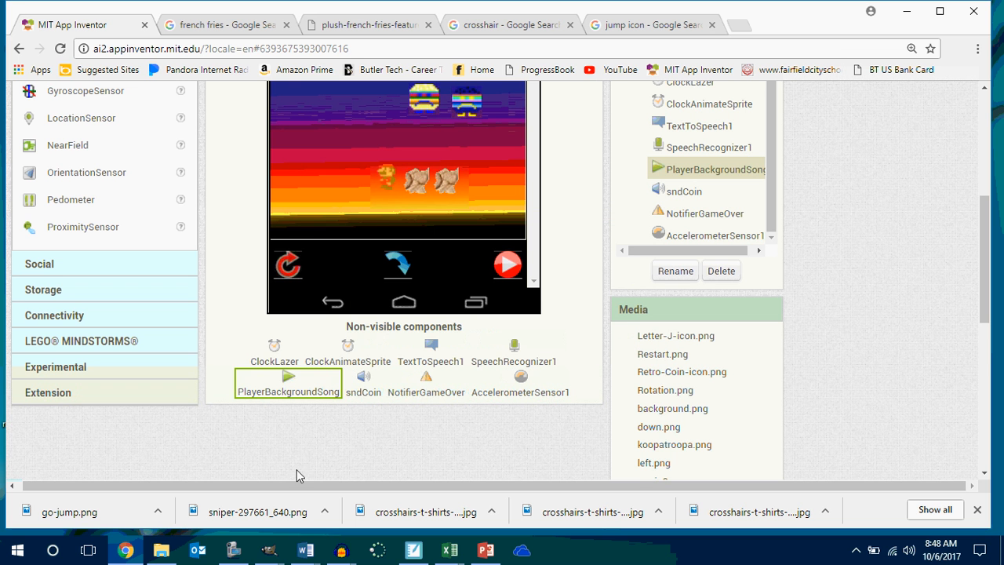
Rename the sndCoin component to sndHit.
click(366, 383)
click(676, 271)
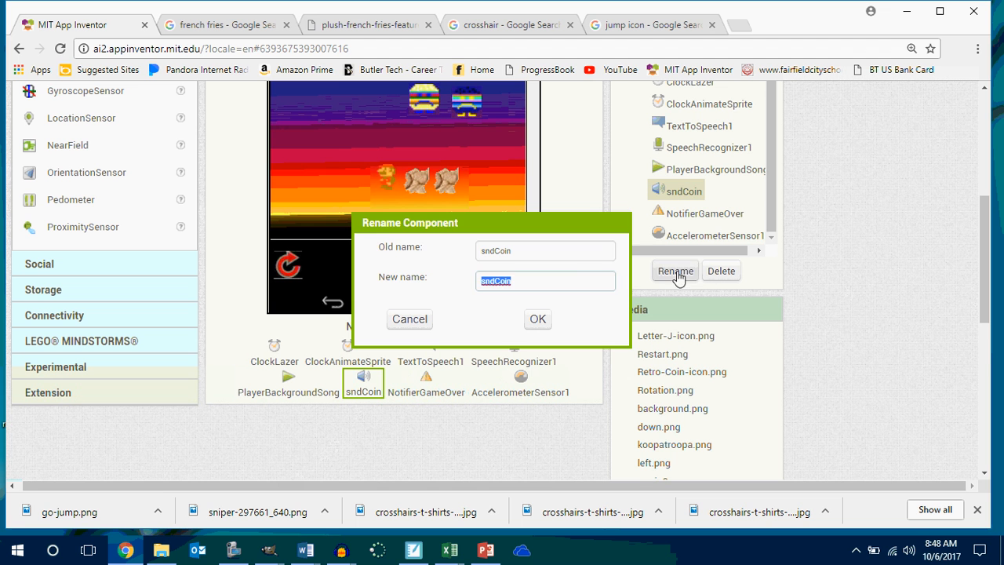
click(568, 276)
key(BackSpace)
key(BackSpace)
key(BackSpace)
key(BackSpace)
key(BackSpace)
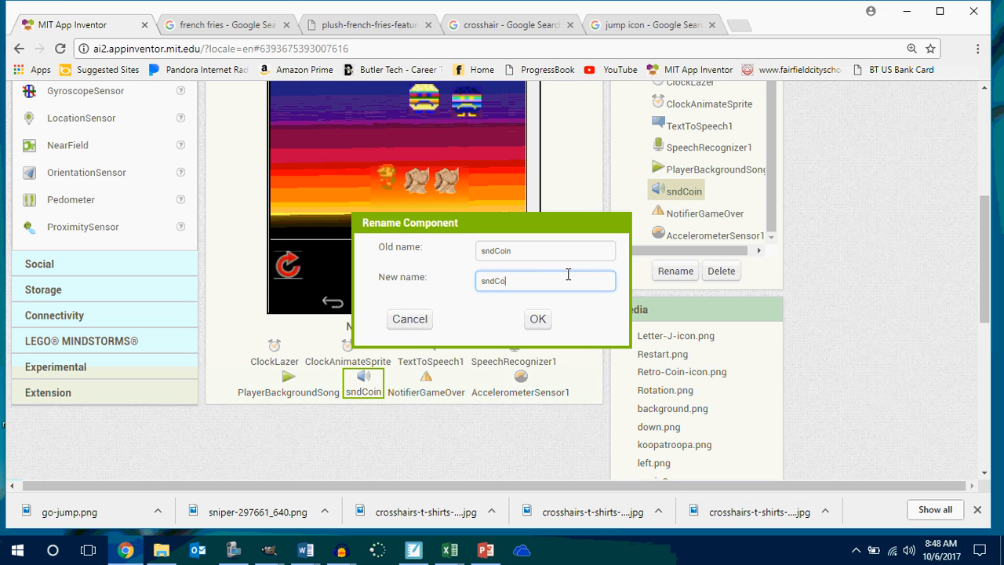
text(dHit)
key(Return)
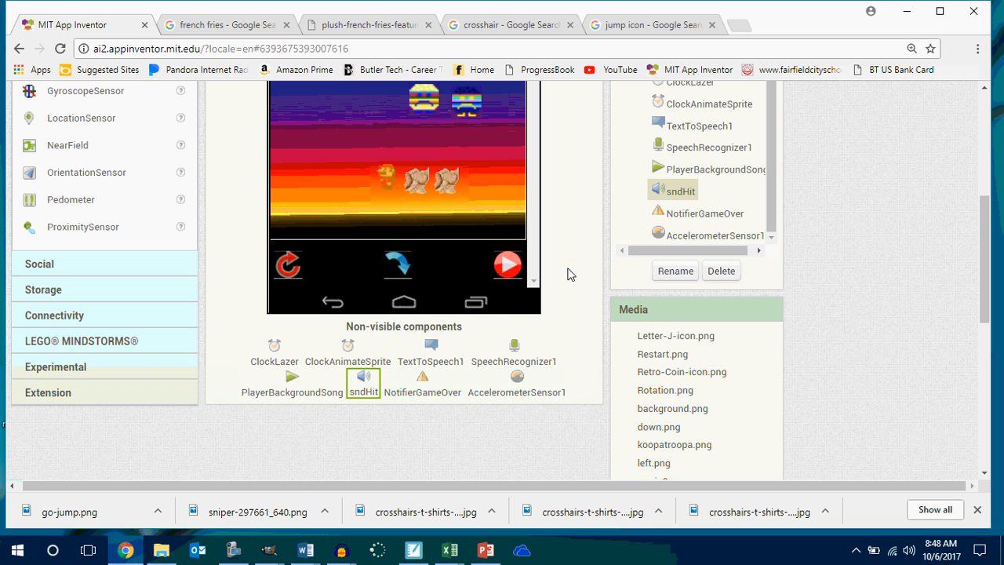
Add a Sound component to the screen and name it sndMiss.
scroll(153, 193, up, 3)
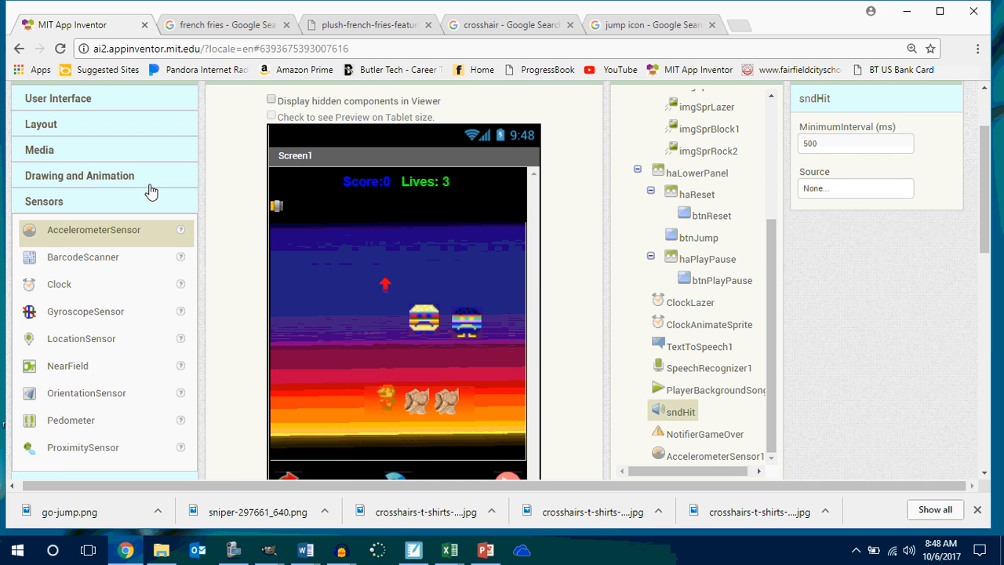
click(94, 157)
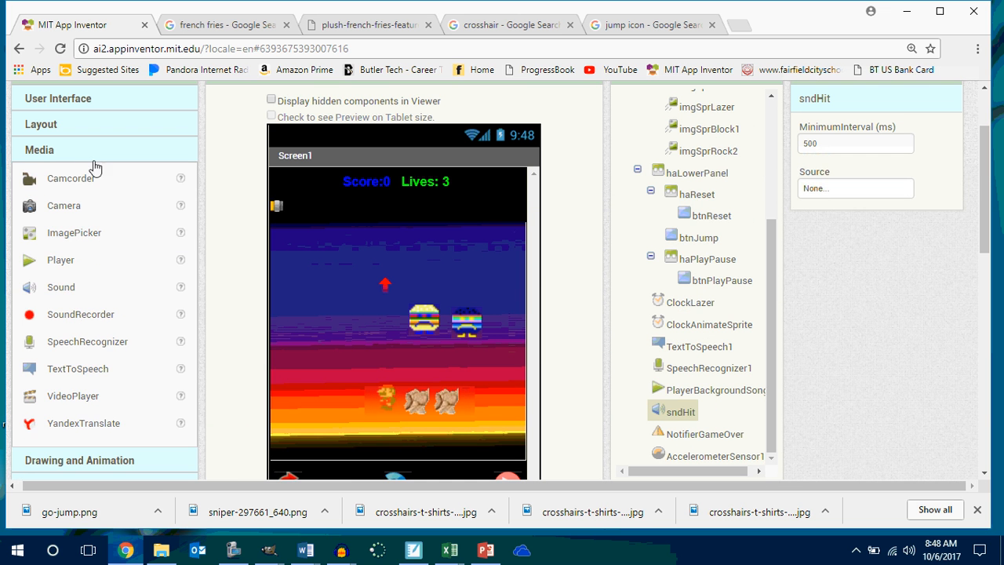
drag(70, 288, 310, 291)
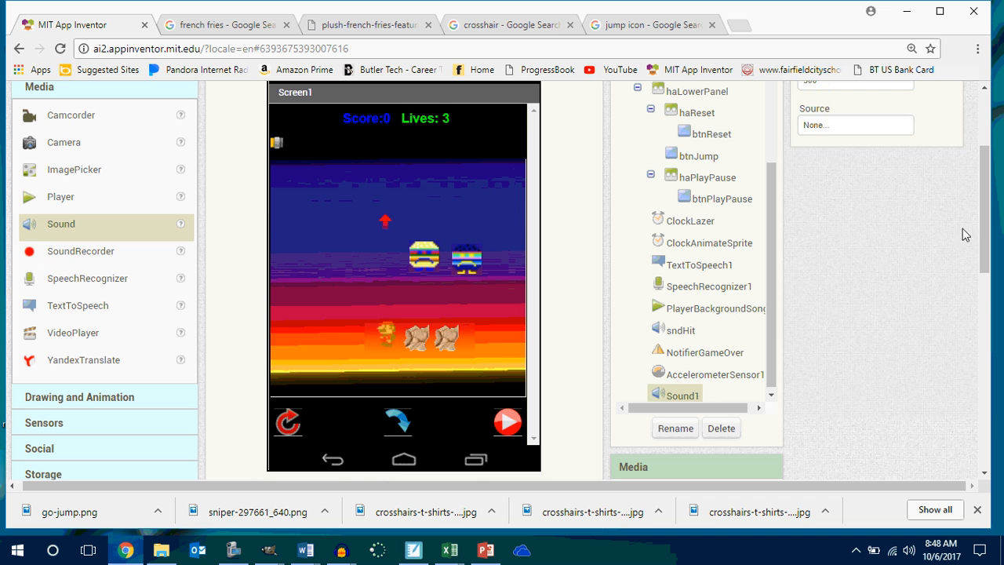
drag(986, 234, 985, 282)
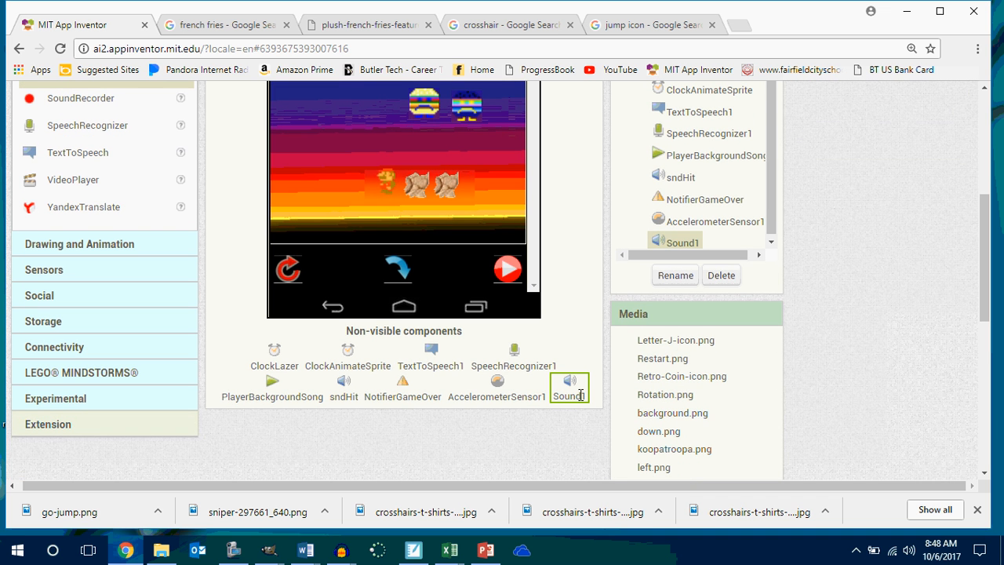
click(686, 279)
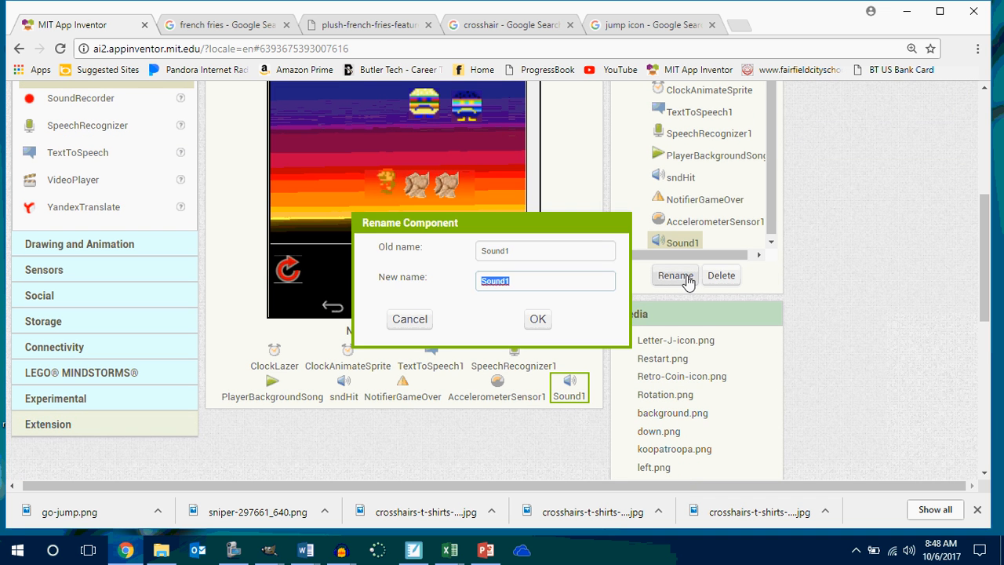
text(sndM)
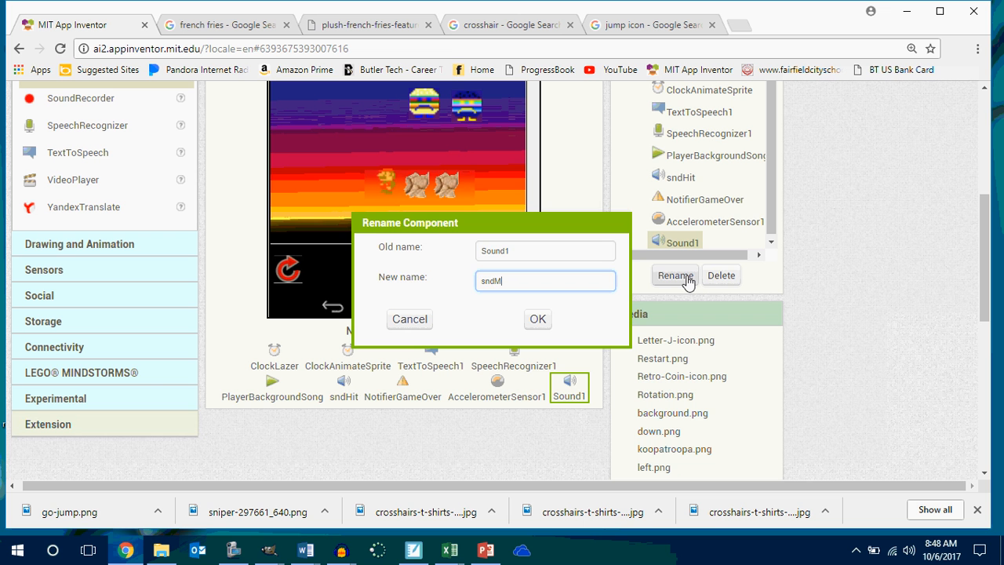
text(iss)
key(Return)
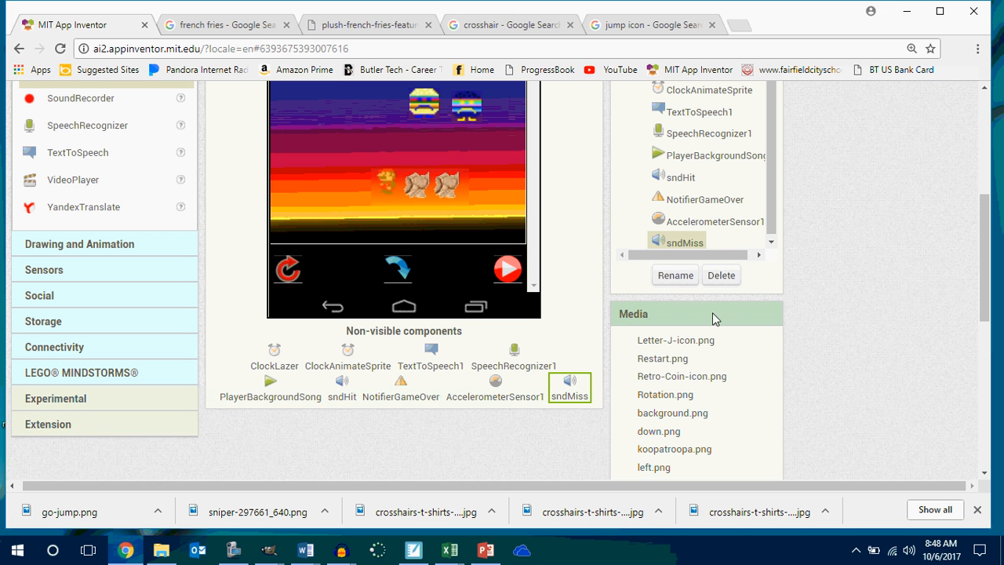
Add a Label to the haScoreboard arrangement in front of the Score label.
scroll(990, 237, up, 1)
scroll(990, 237, up, 1)
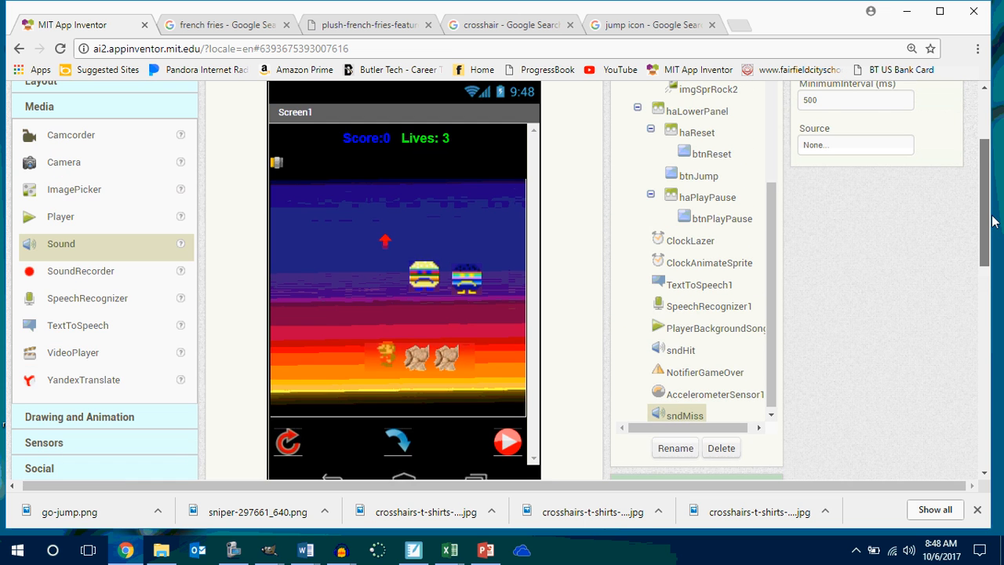
click(368, 139)
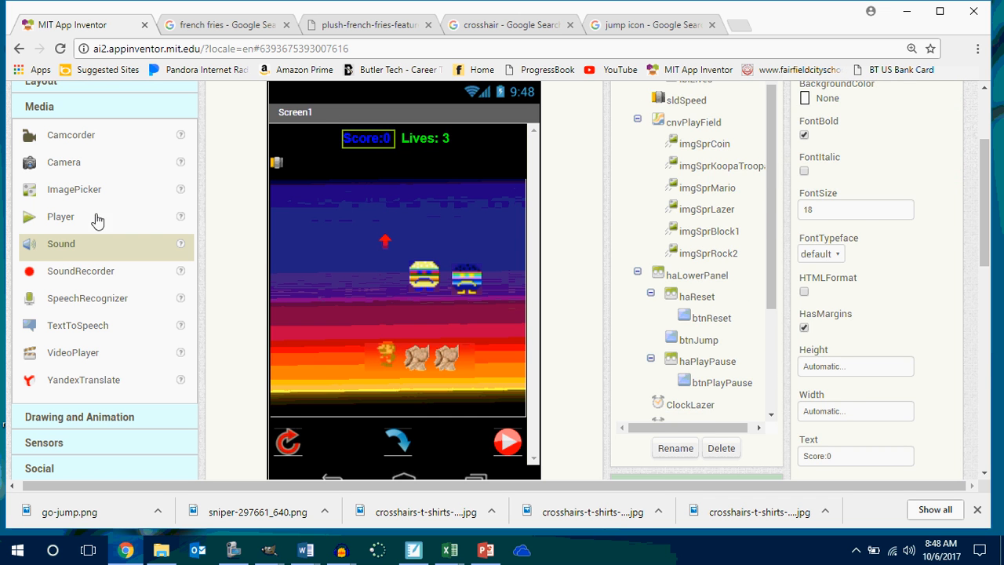
scroll(97, 219, up, 2)
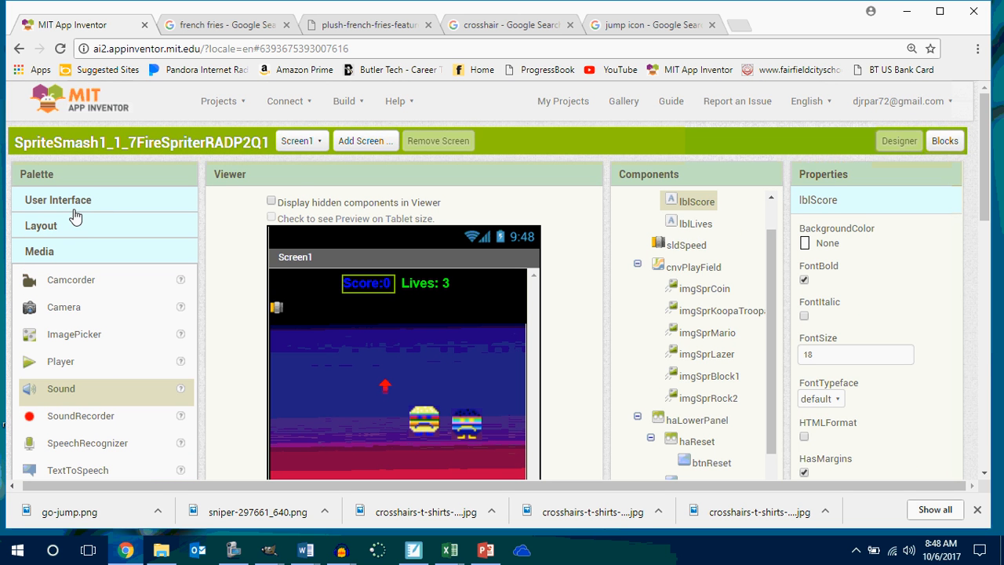
click(76, 203)
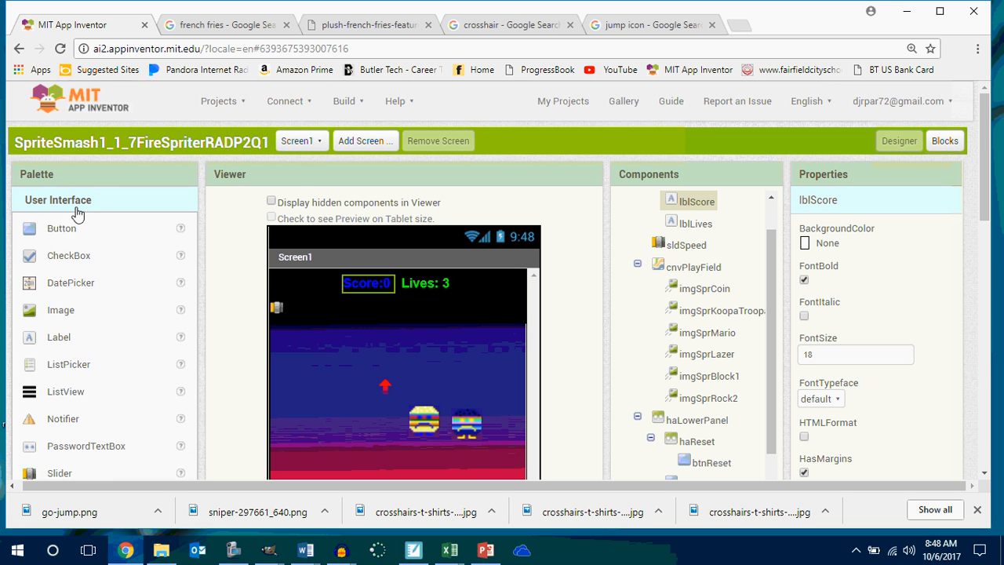
click(59, 336)
drag(317, 284, 302, 280)
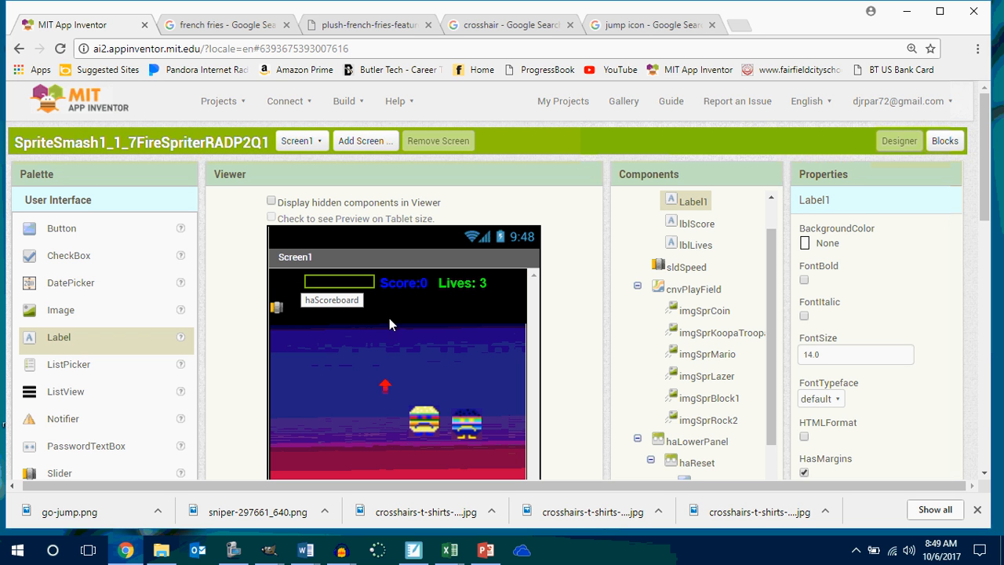
Rename the new scoreboard label to lblMiss.
drag(986, 200, 992, 259)
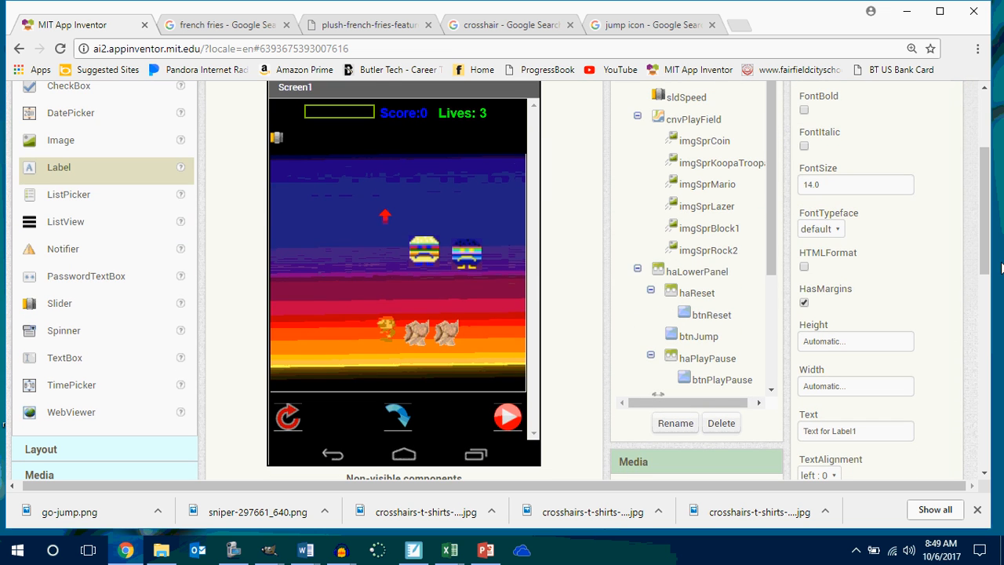
click(675, 424)
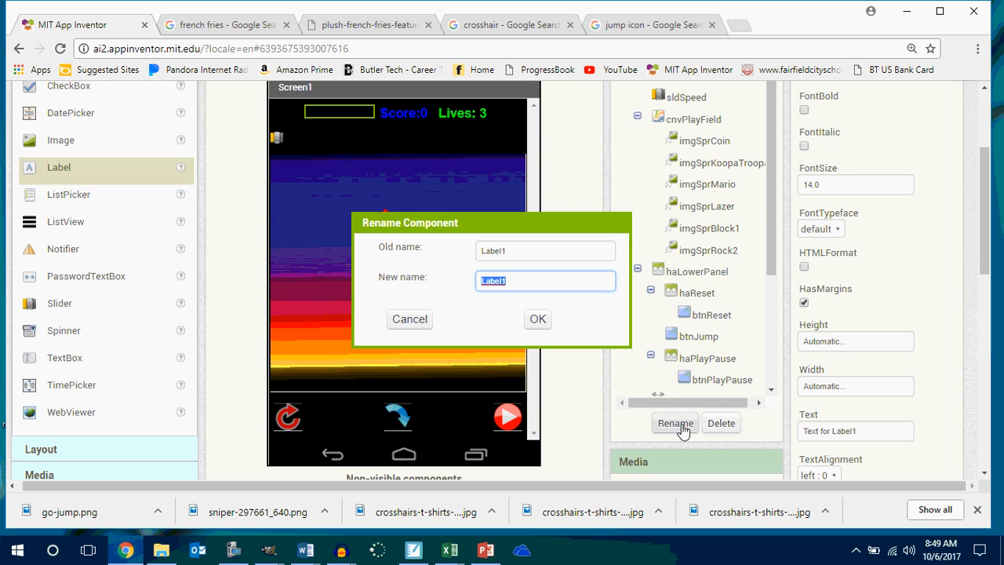
text(lblMiss)
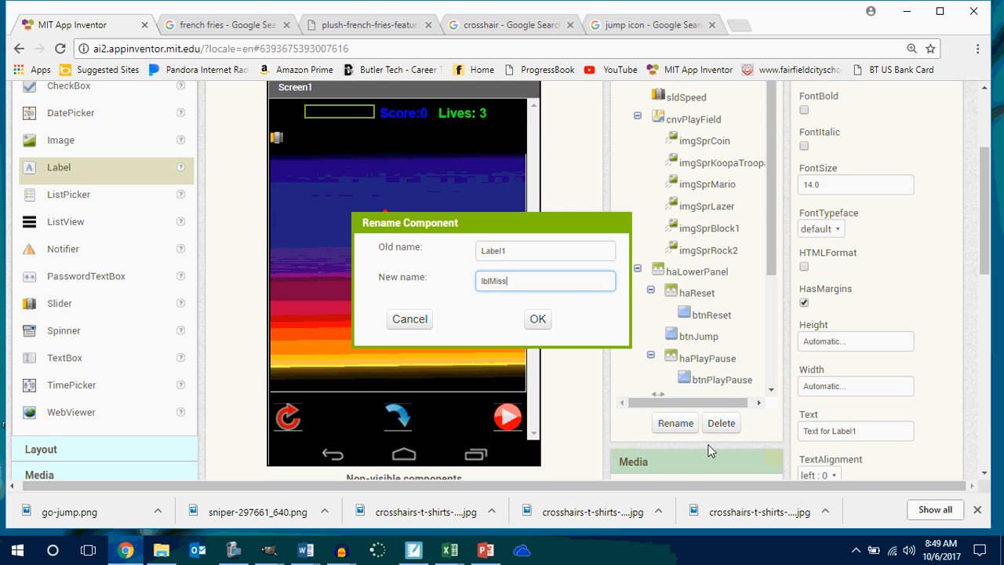
key(Return)
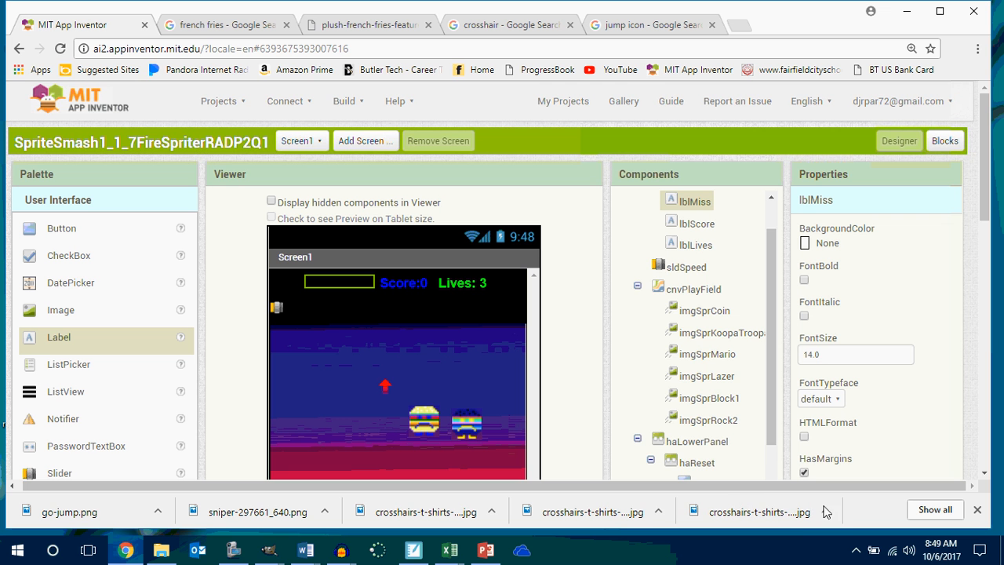
Set the text color of lblMiss to Red.
scroll(745, 410, up, 1)
scroll(745, 409, down, 3)
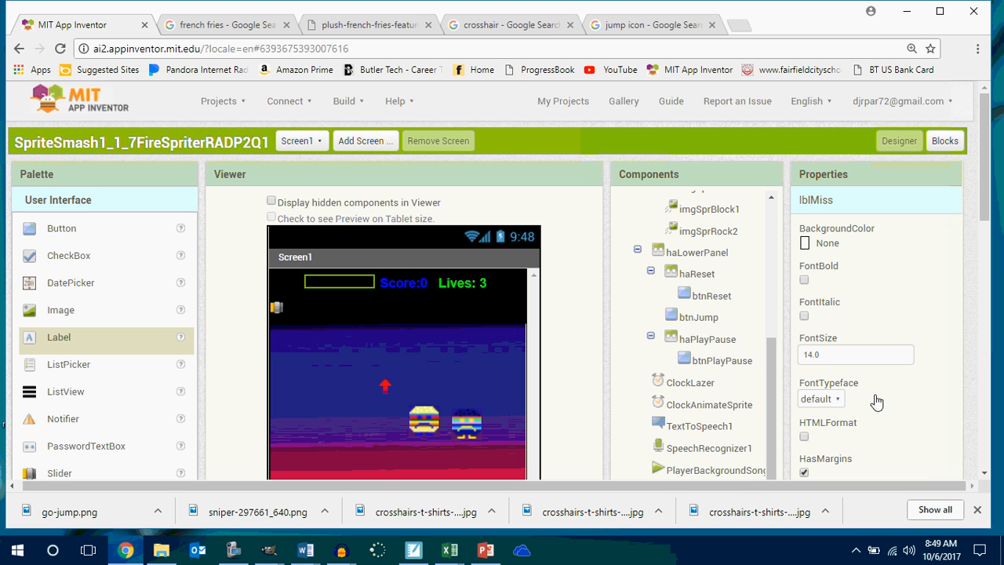
drag(987, 202, 995, 286)
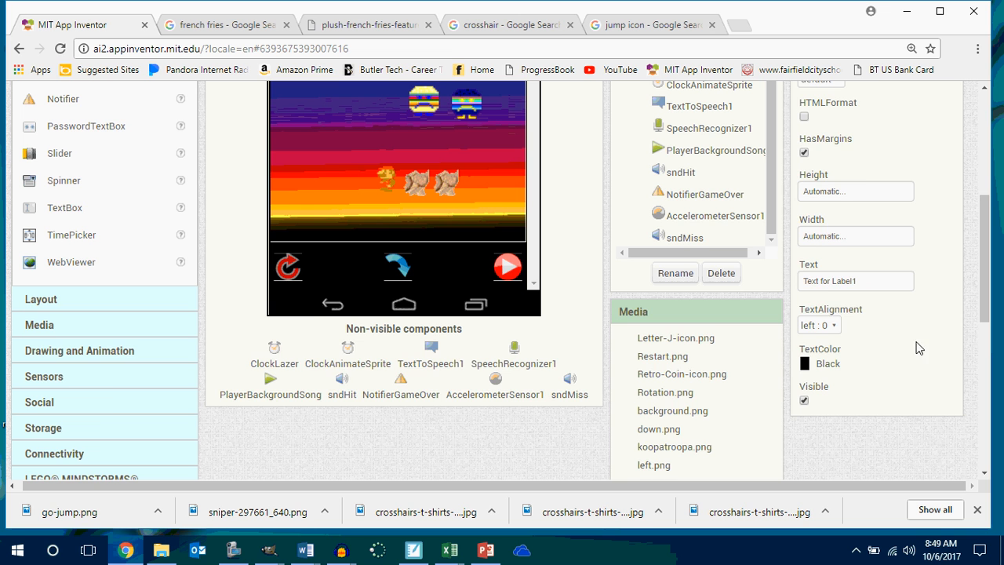
click(821, 375)
click(832, 339)
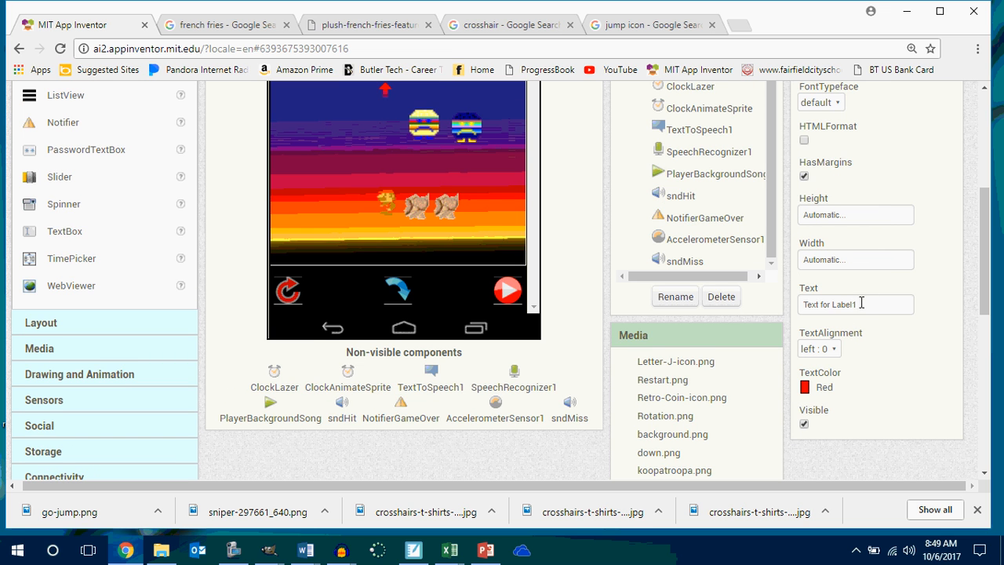
Set the text of lblMiss to "Miss: 0".
drag(861, 305, 786, 308)
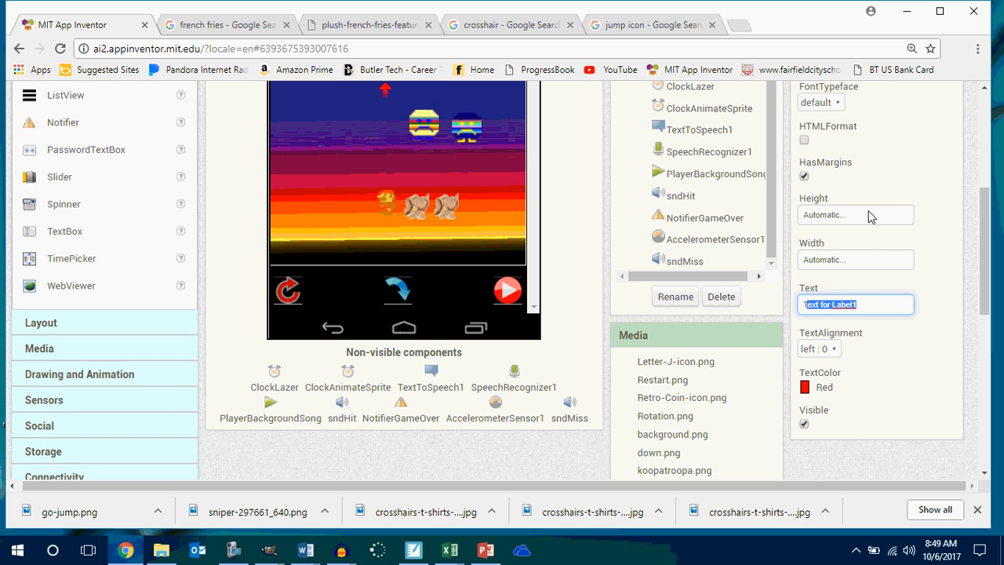
text(TMiss)
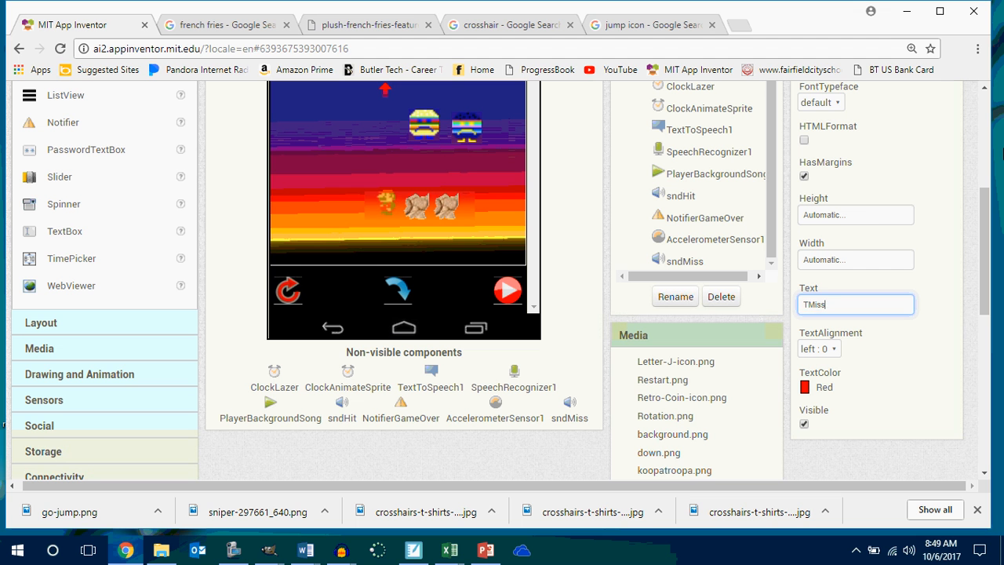
key(BackSpace)
key(BackSpace)
key(BackSpace)
key(BackSpace)
key(BackSpace)
text(Miss: 0)
key(Return)
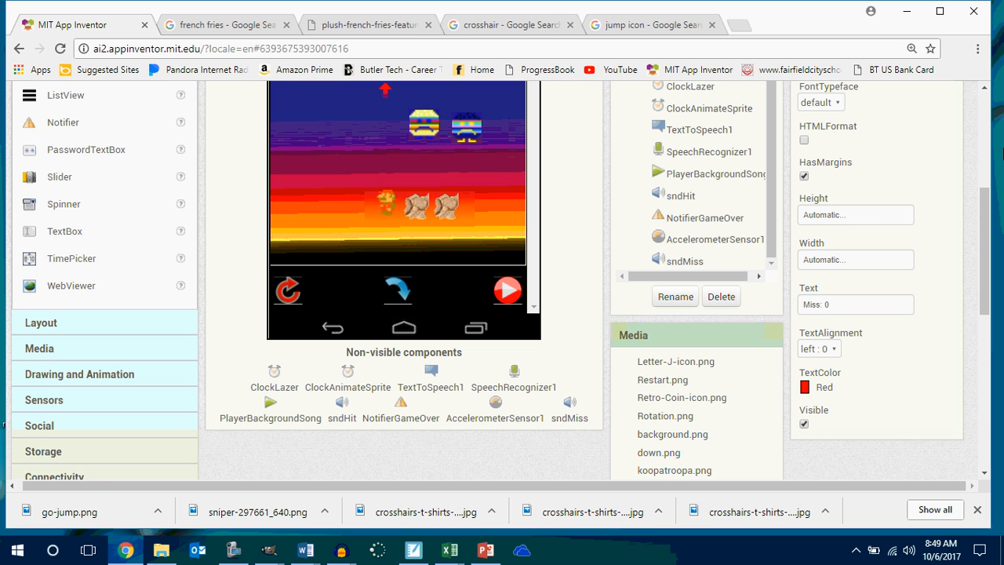
Set the font size of lblMiss to 18 and make its text bold.
scroll(996, 248, up, 4)
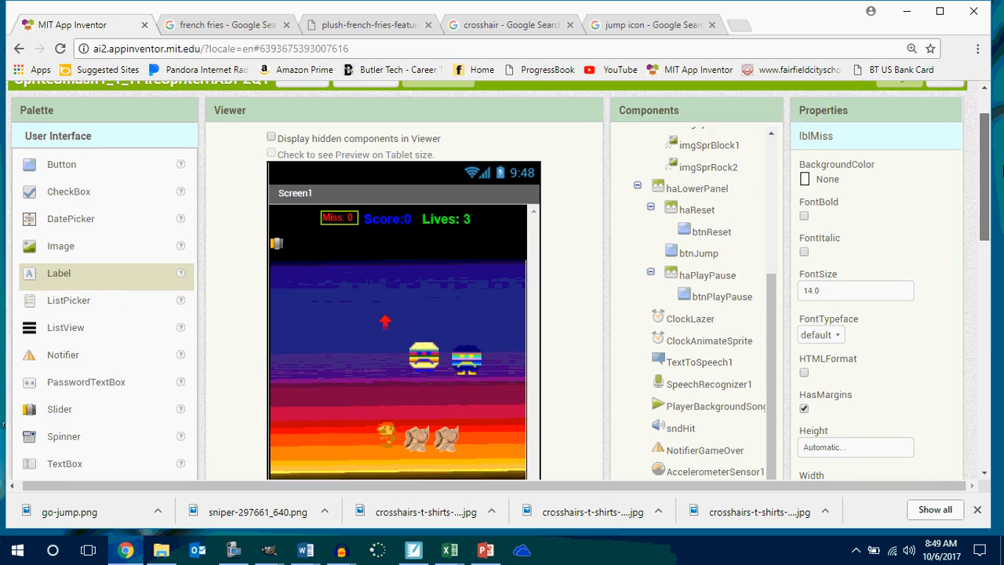
drag(826, 319, 797, 317)
text(1)
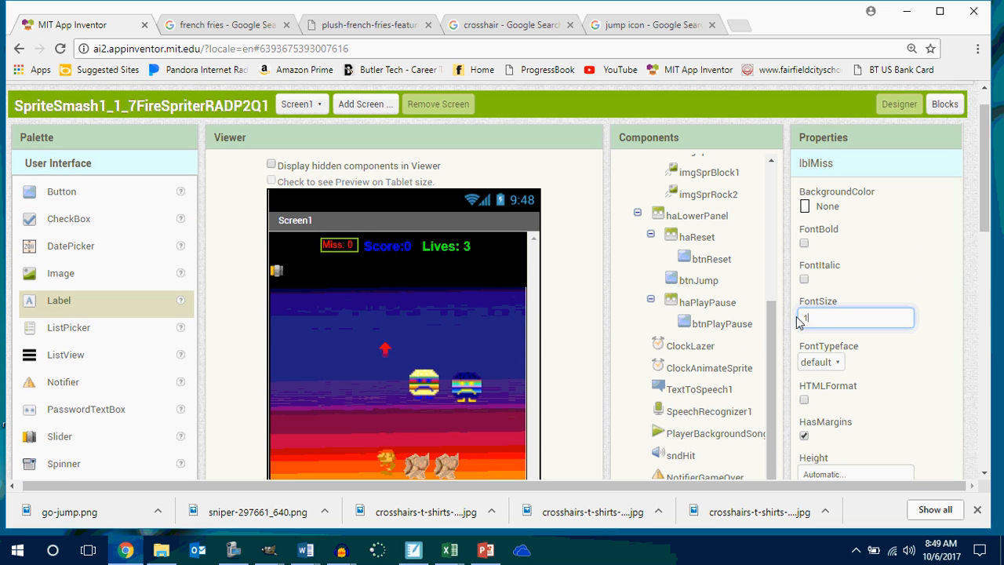
text(8)
key(Return)
click(804, 243)
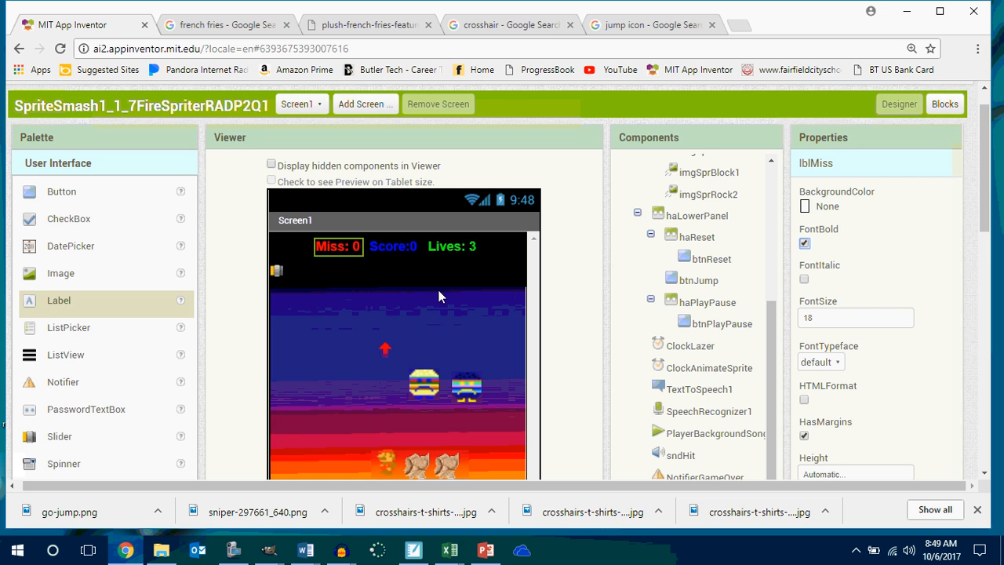
scroll(439, 296, down, 3)
scroll(442, 293, up, 1)
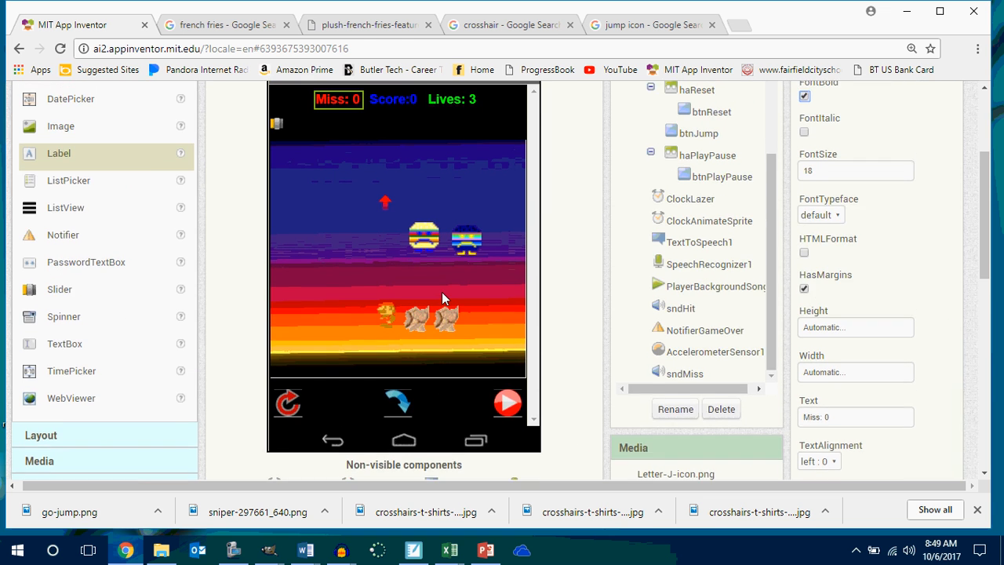
scroll(441, 297, up, 1)
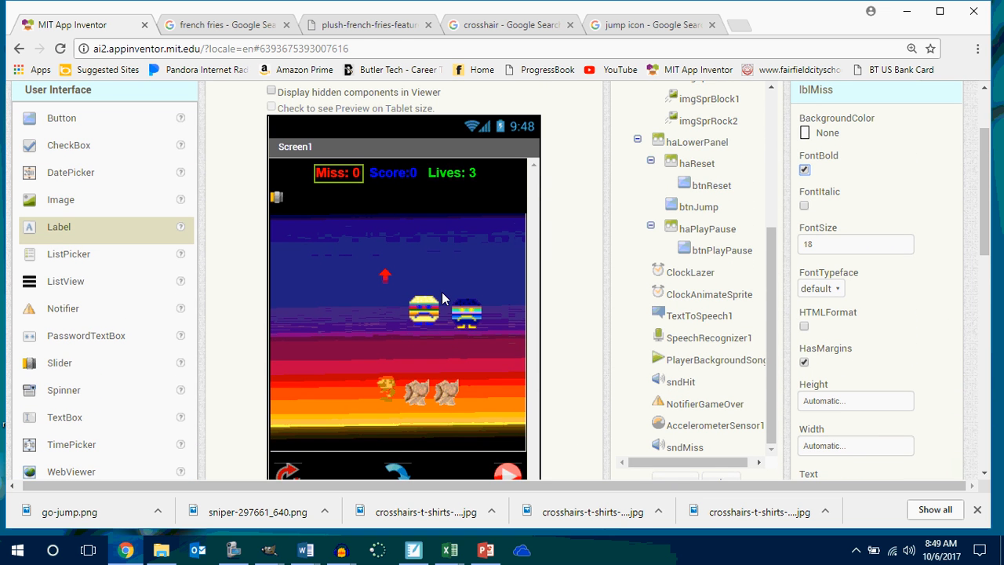
scroll(441, 298, down, 2)
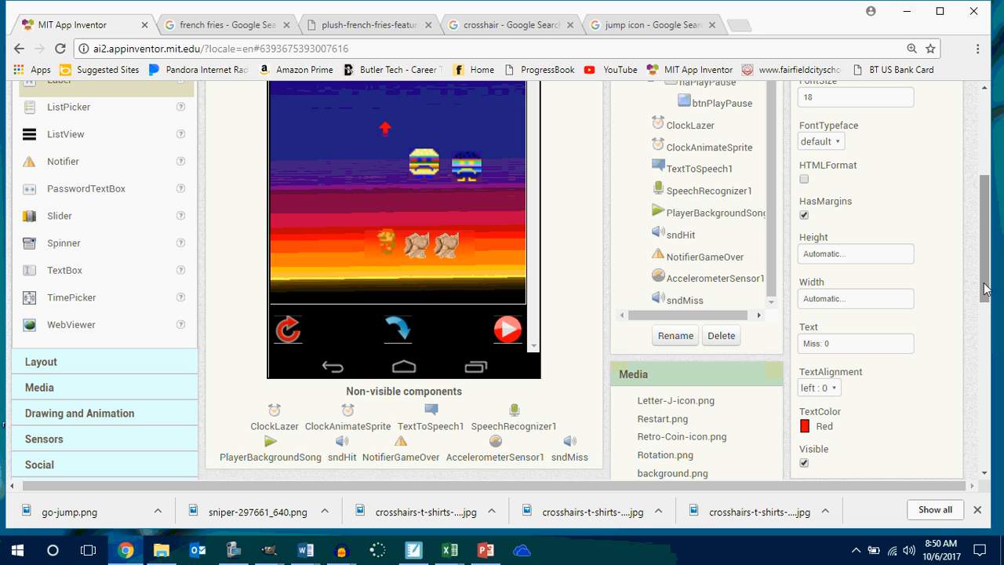
drag(986, 288, 1000, 433)
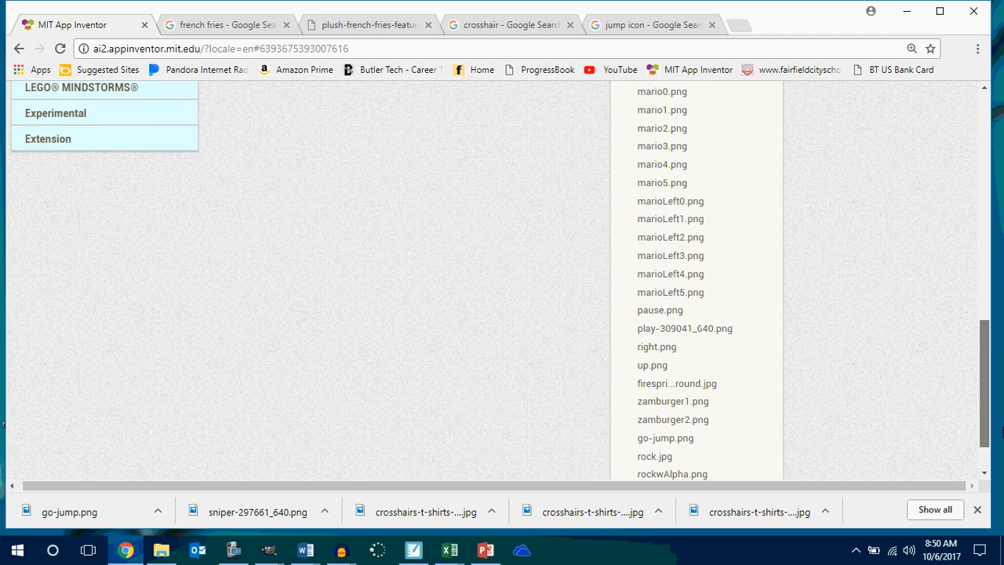
drag(1000, 430, 980, 239)
scroll(981, 239, down, 1)
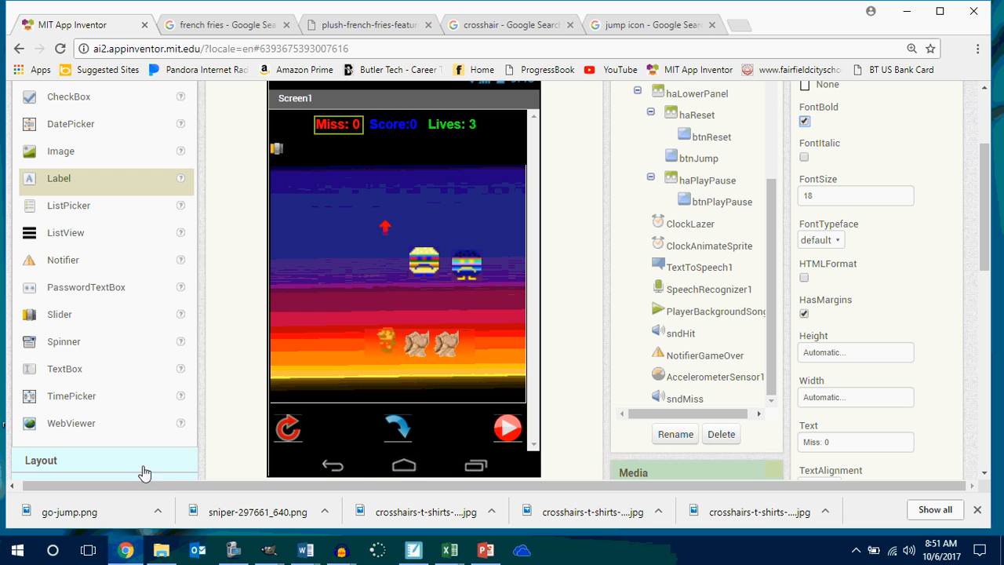
Switch to GIMP and create a new blank image 48 pixels wide and 48 pixels high in a maximized window.
mouse_move(269, 550)
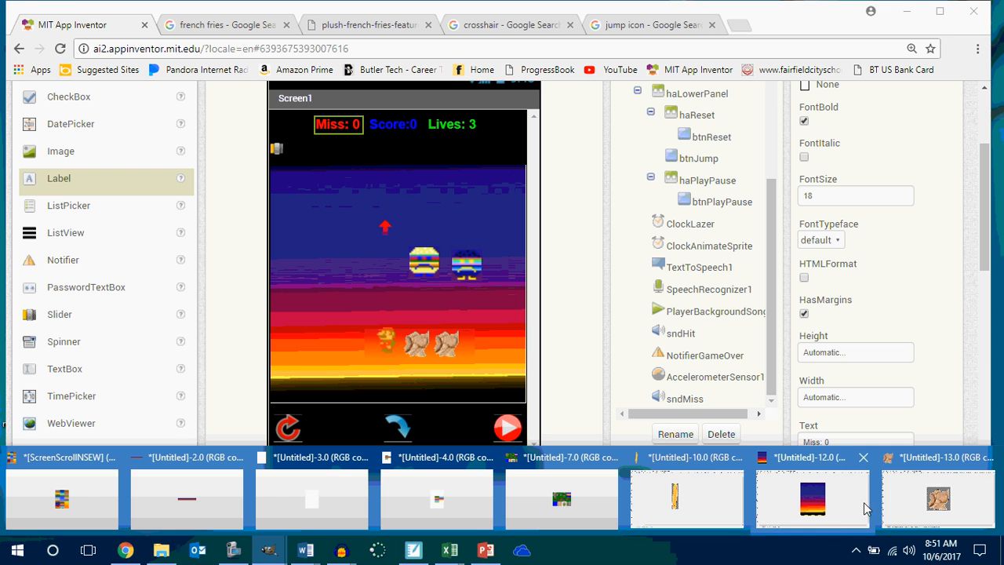
click(899, 498)
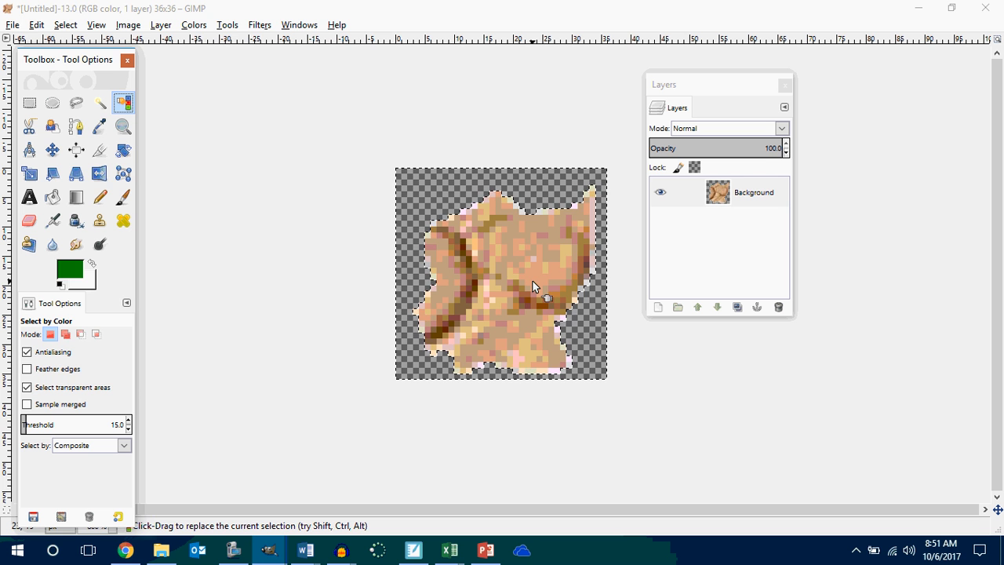
click(12, 24)
mouse_move(36, 24)
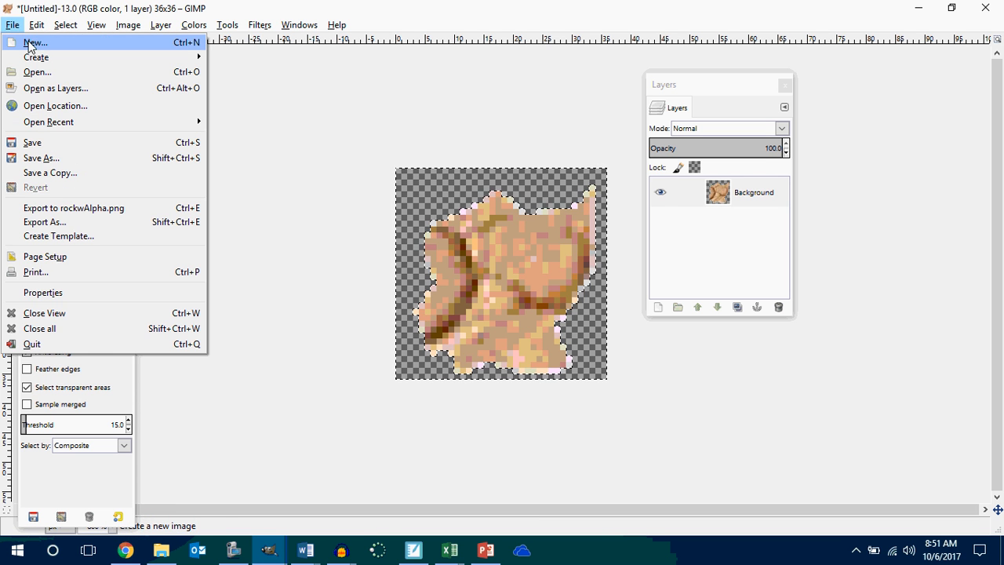
click(31, 40)
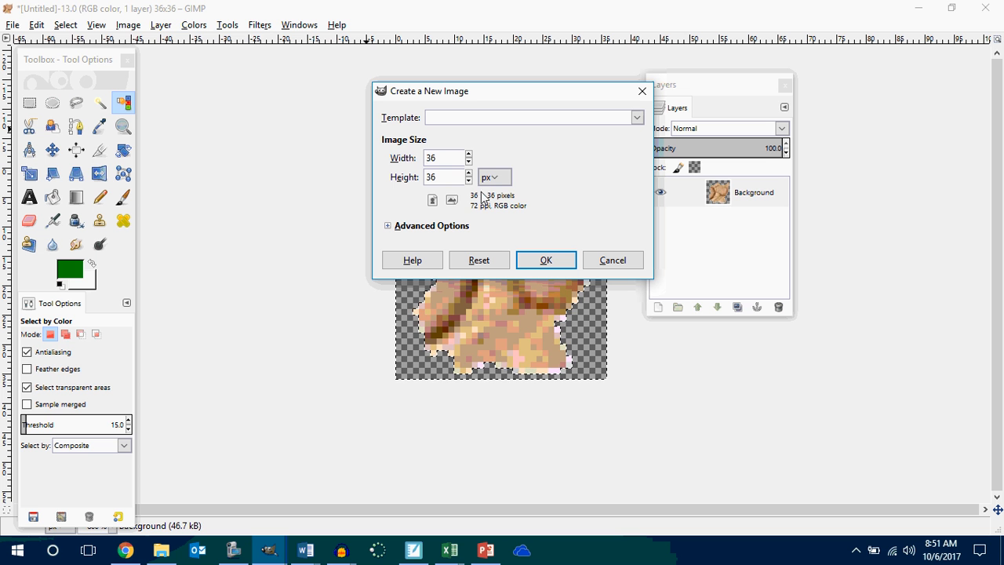
drag(447, 158, 428, 179)
text(48)
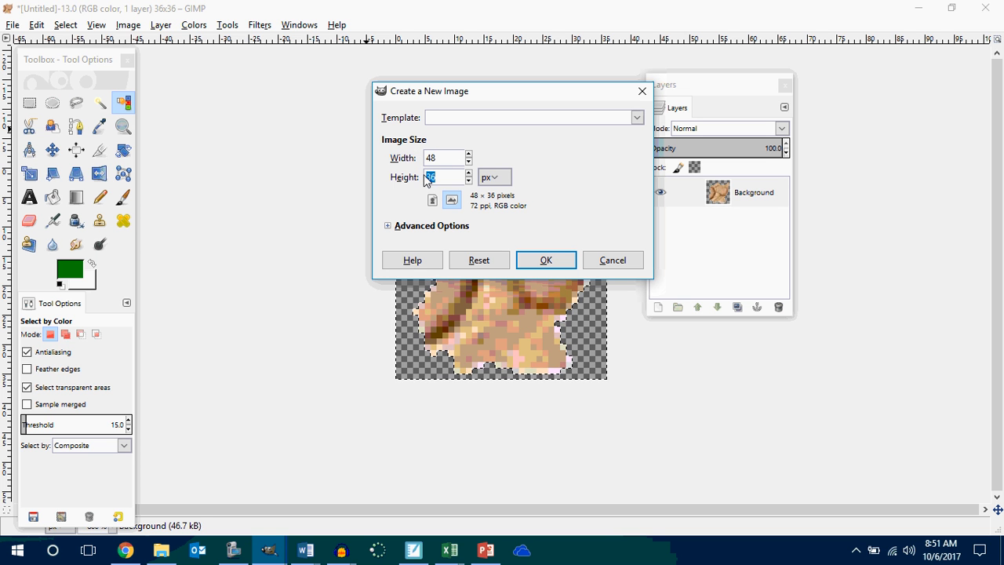
text(48)
click(545, 261)
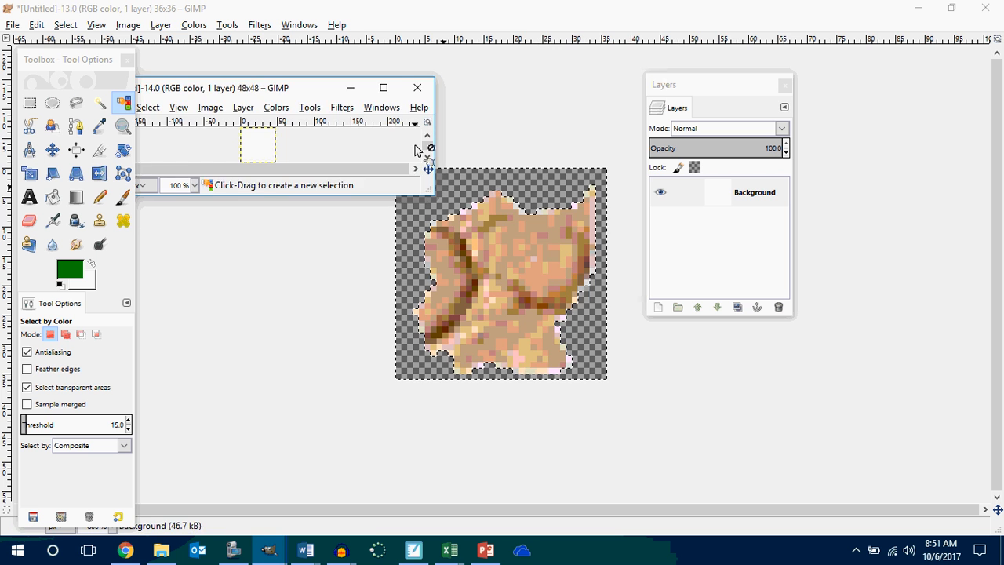
click(383, 88)
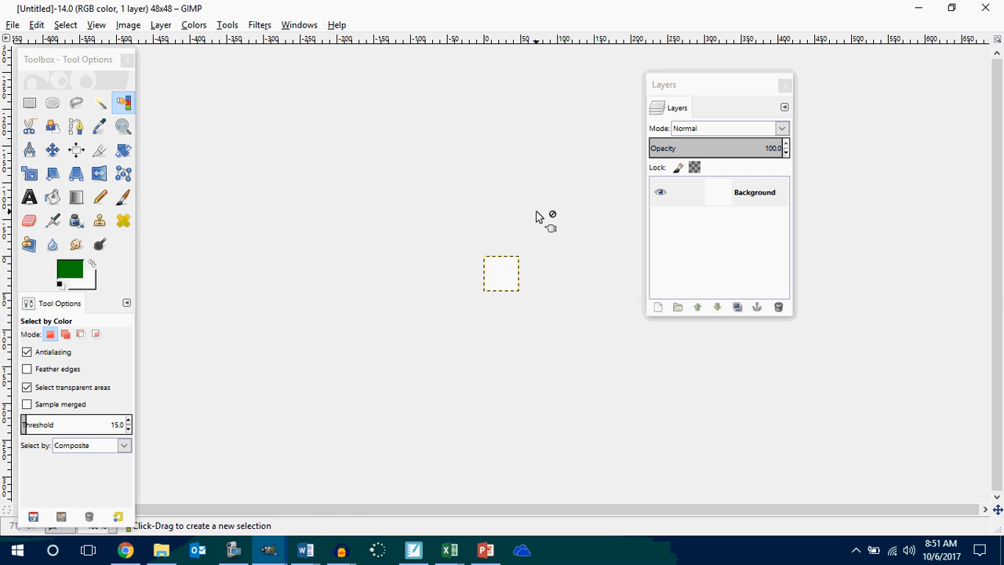
Move the Layers dialog clear of the canvas, display the image grid and set its spacing to 1 pixel.
scroll(537, 217, up, 6)
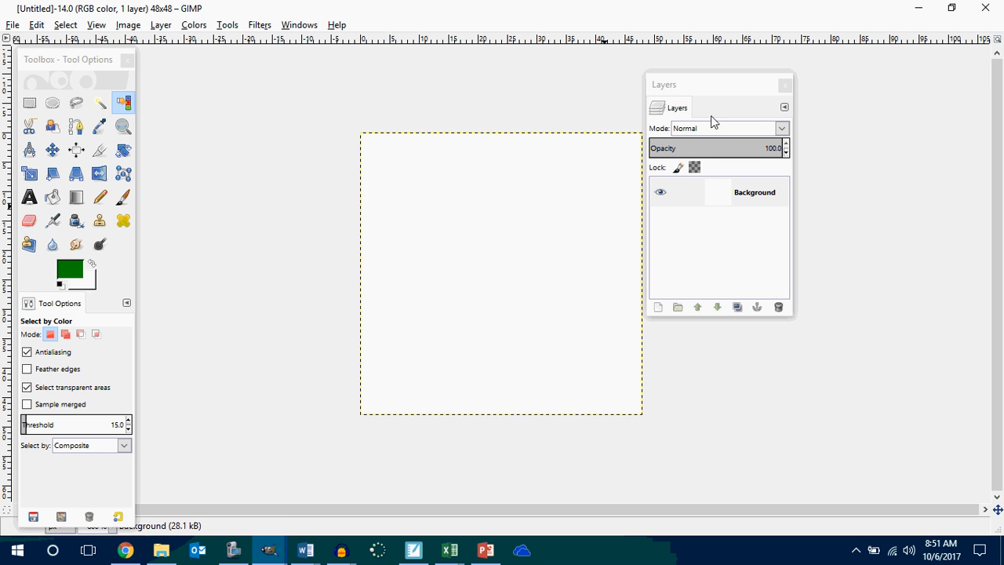
drag(727, 90, 786, 82)
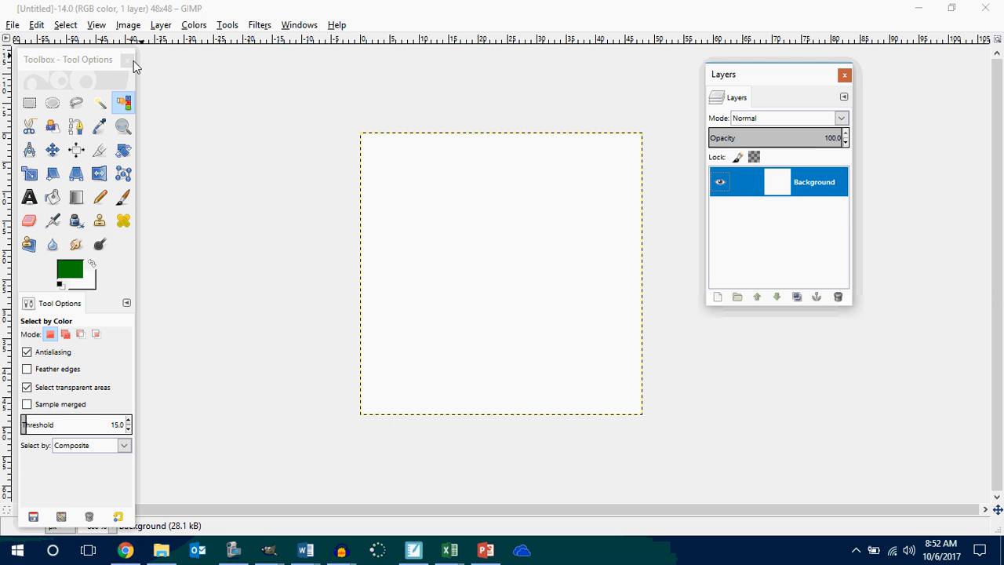
click(97, 26)
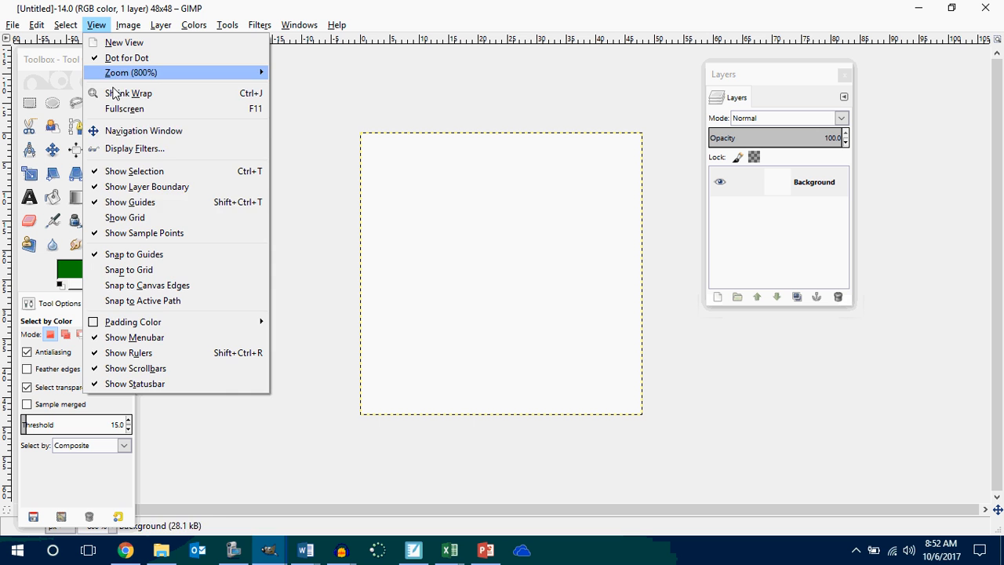
click(110, 216)
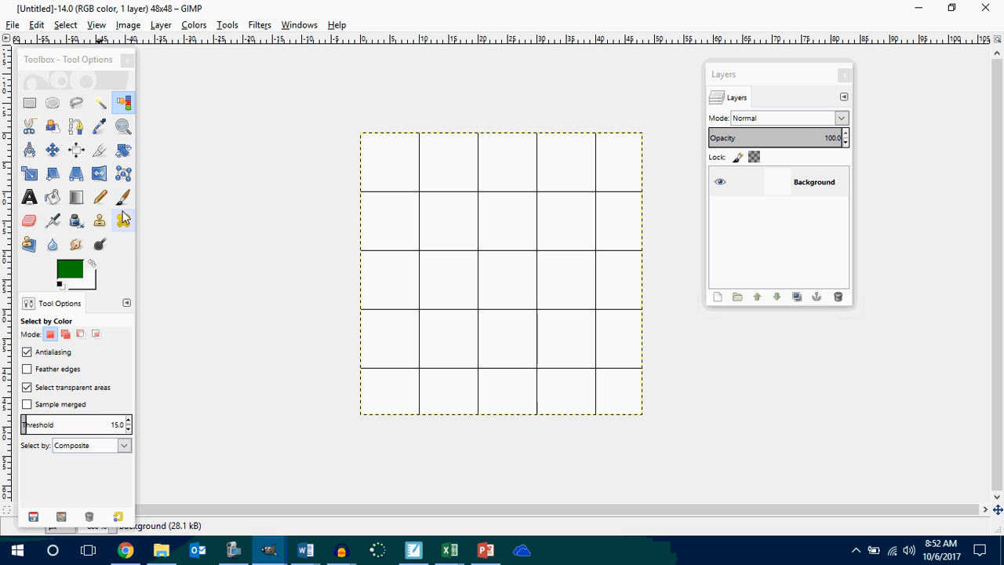
click(128, 25)
click(187, 293)
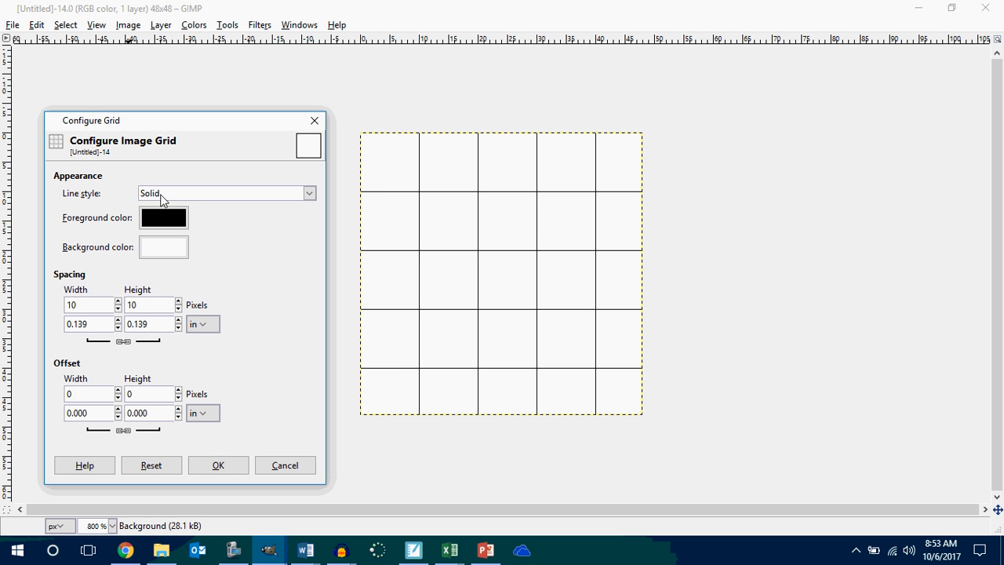
drag(92, 305, 50, 312)
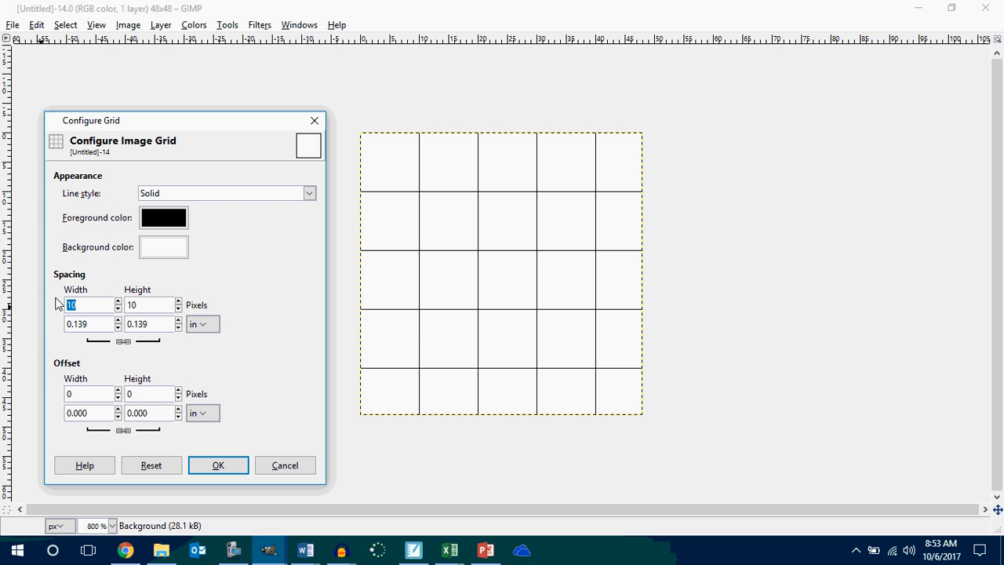
text(1)
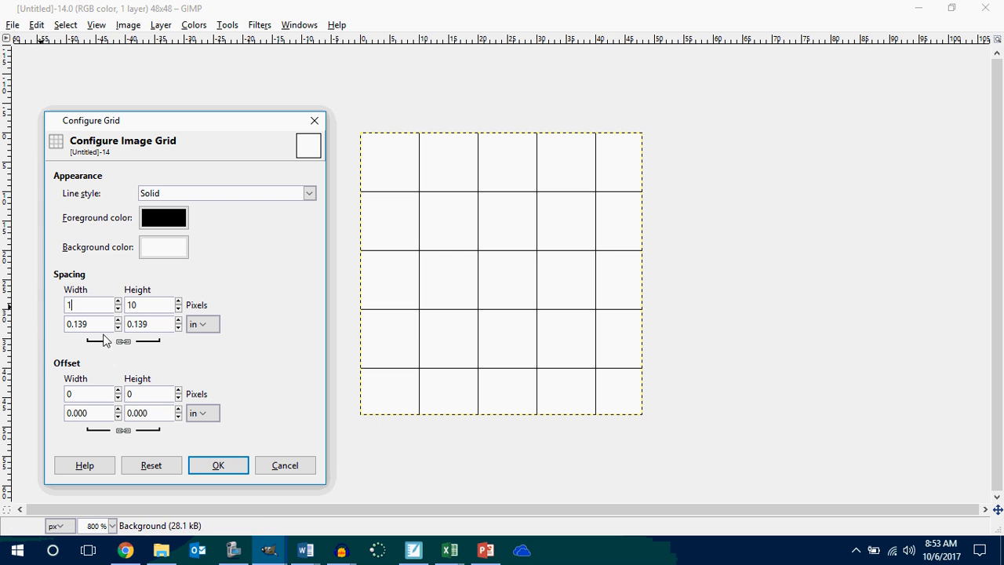
click(217, 464)
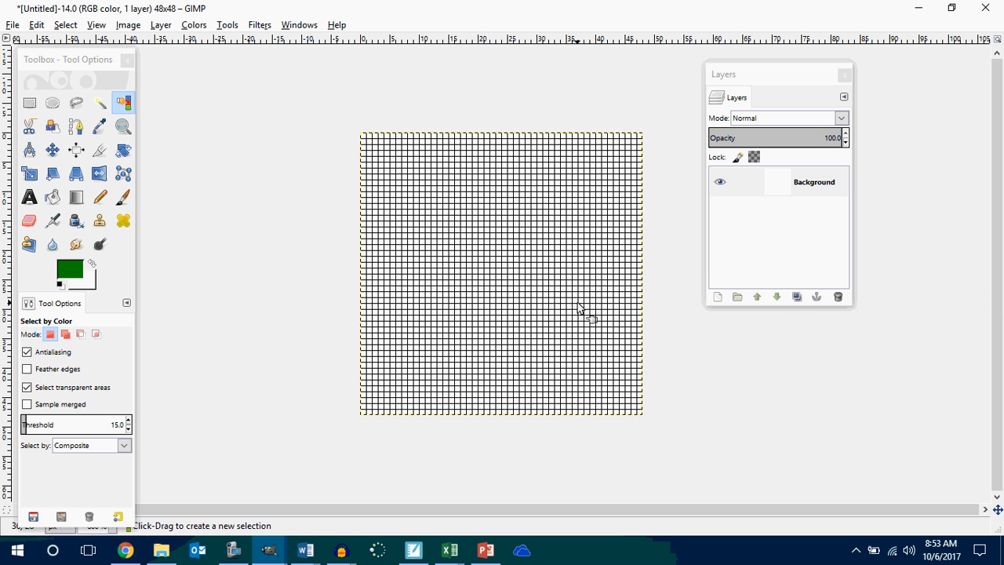
Set up the Pencil tool with the 1. Pixel brush at size 1.
scroll(578, 301, up, 2)
scroll(578, 301, down, 2)
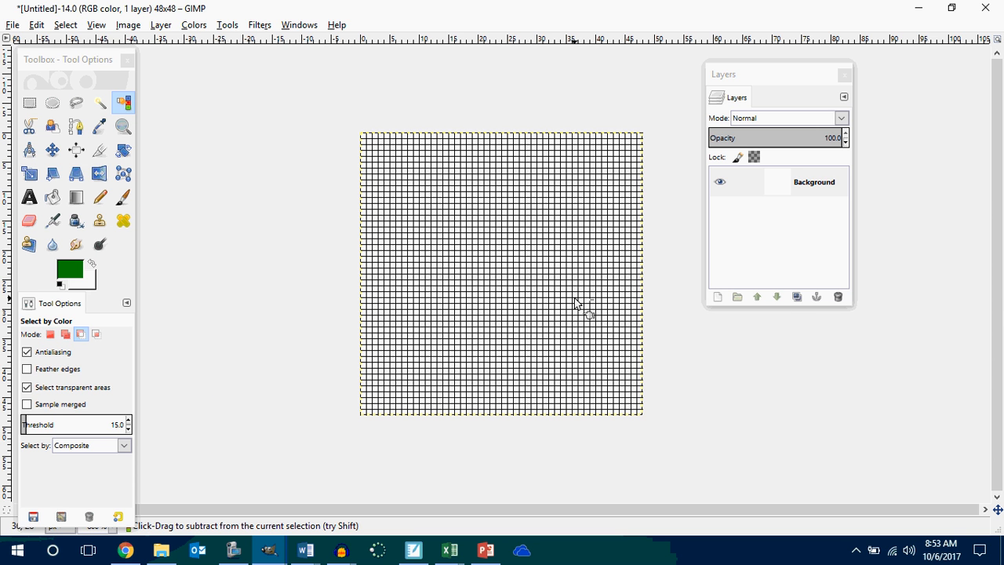
click(123, 198)
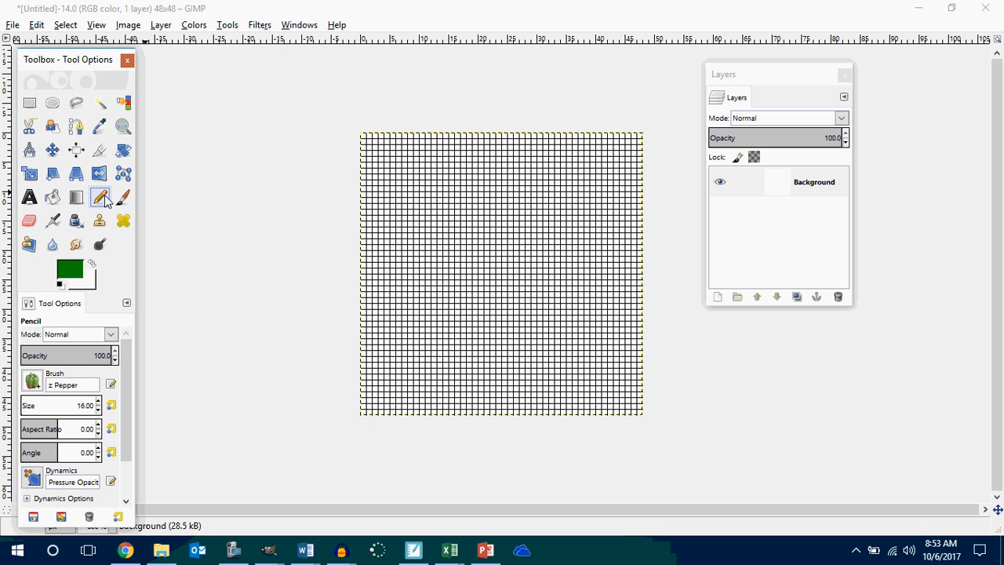
click(99, 197)
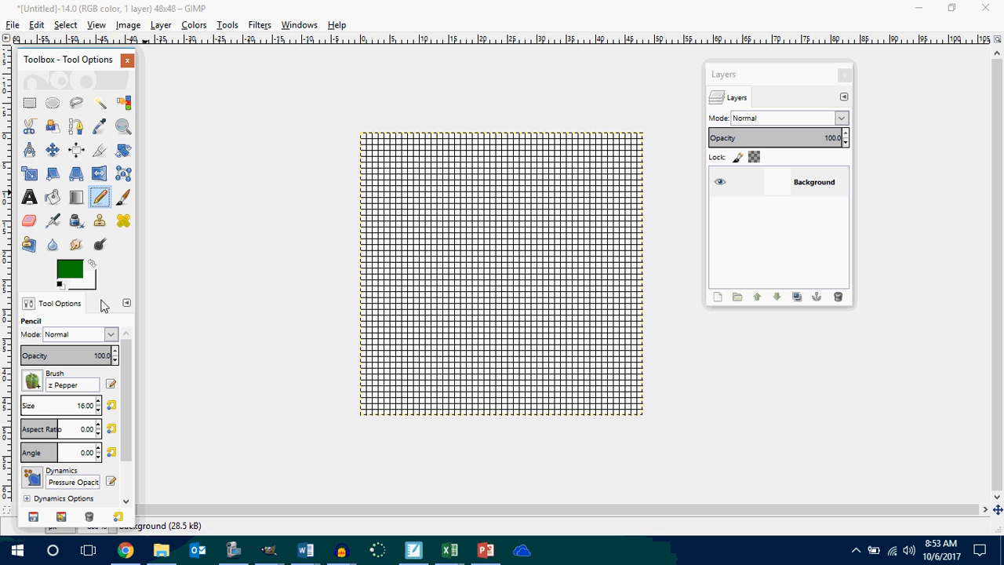
click(98, 411)
click(37, 383)
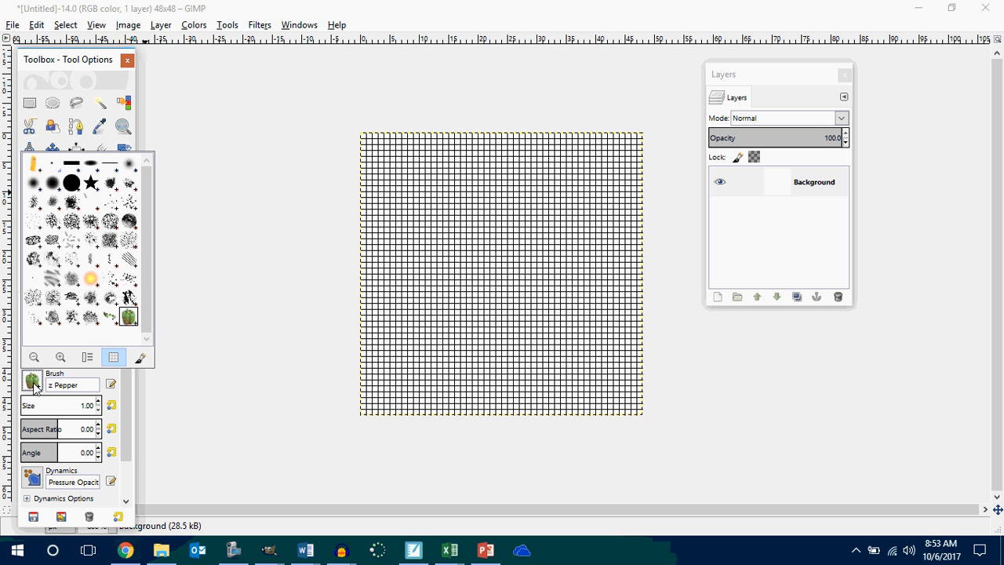
click(51, 168)
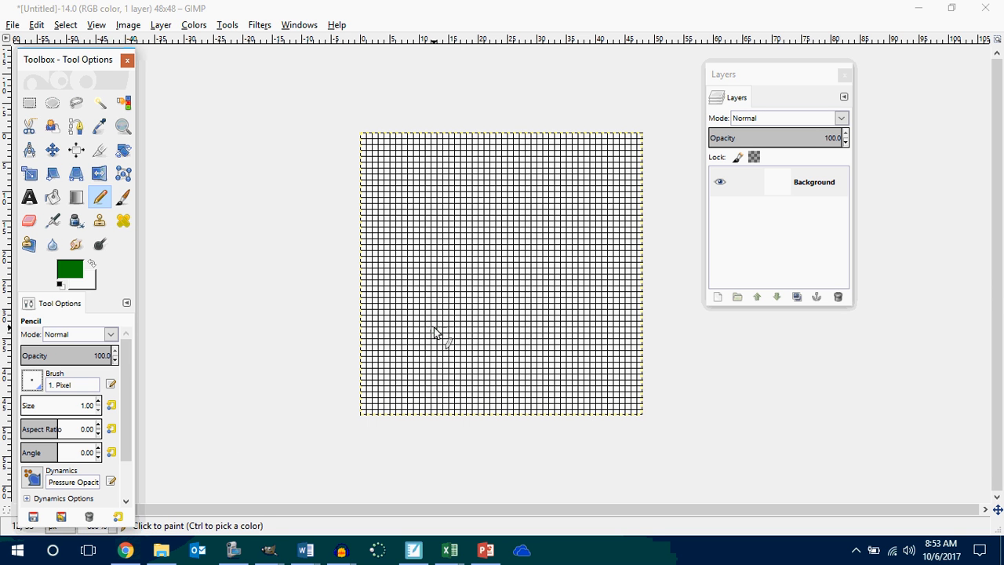
Draw a long freehand green test stroke around the canvas and clear it from the layer.
mouse_move(433, 328)
mouse_down()
mouse_move(464, 288)
mouse_move(480, 335)
mouse_move(604, 302)
mouse_move(488, 186)
mouse_move(394, 276)
mouse_move(386, 409)
mouse_move(448, 394)
mouse_move(409, 390)
mouse_up()
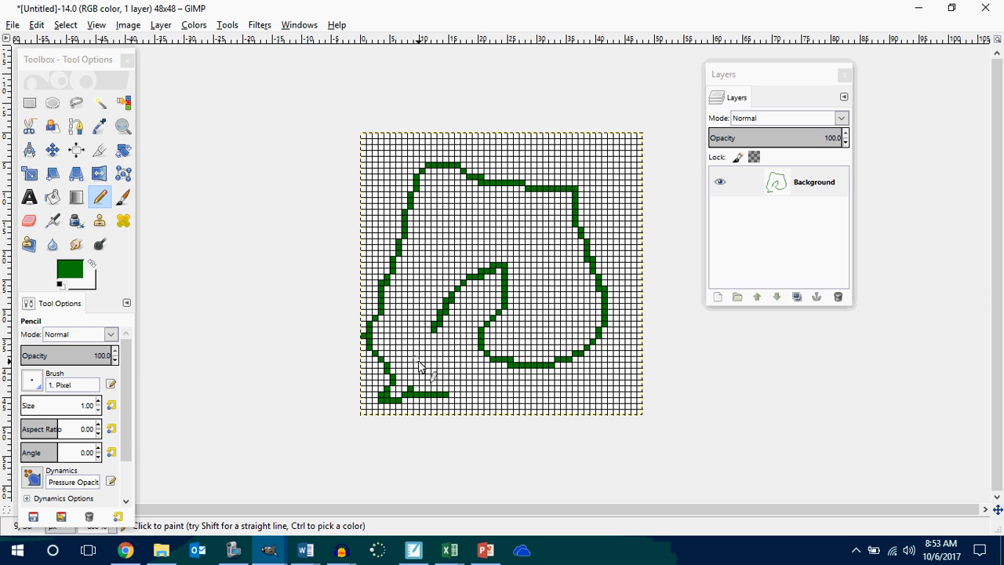
key(Delete)
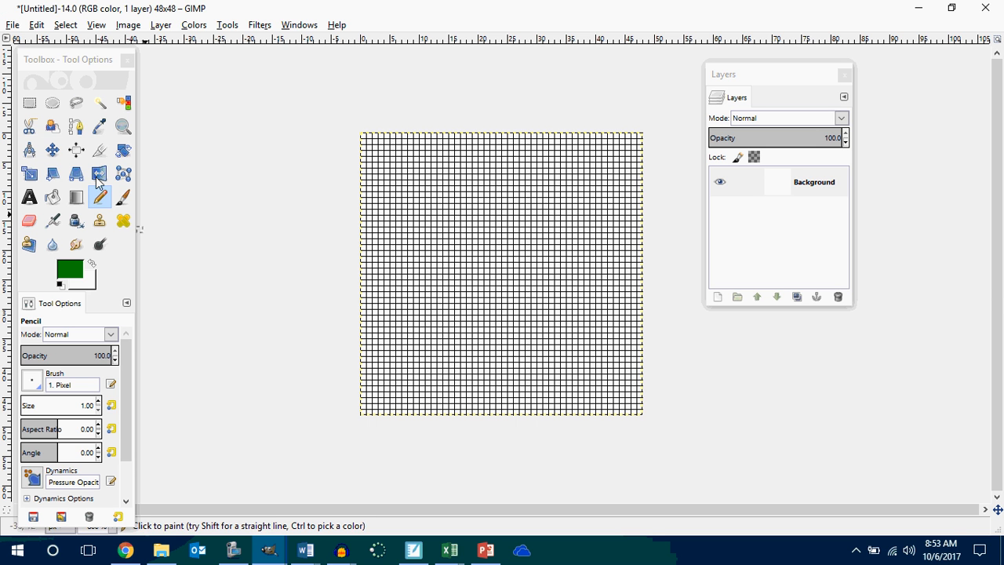
Select an ellipse about 46 by 48 pixels spanning the canvas and fill it with the full-saturation rainbow gradient in Spiral (ccw) shape.
click(52, 103)
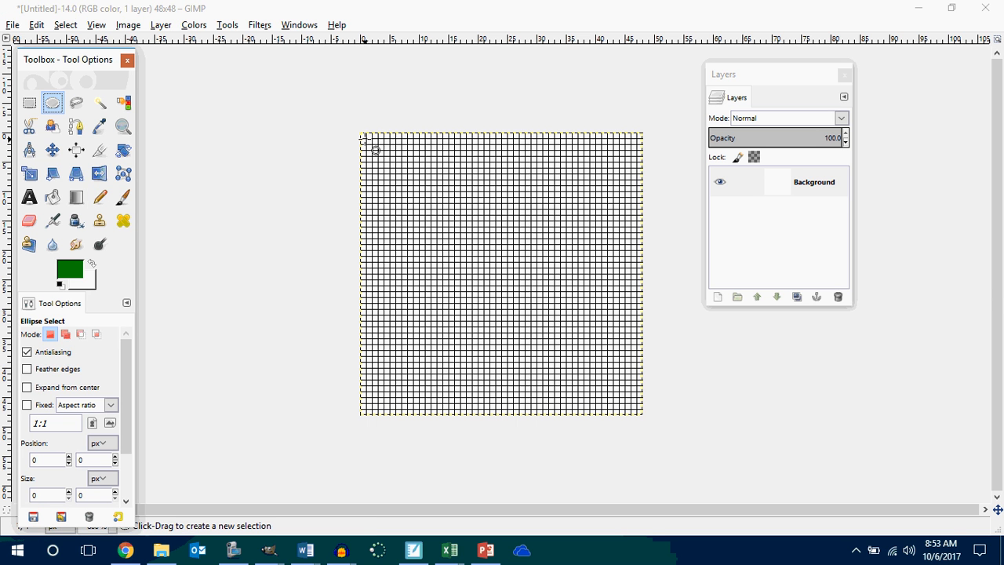
drag(363, 133, 652, 426)
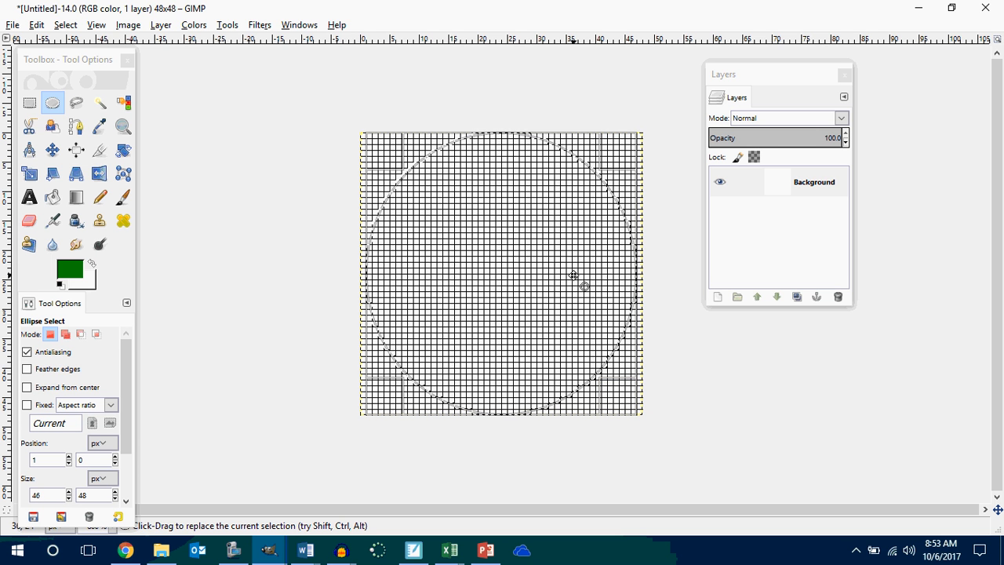
click(78, 199)
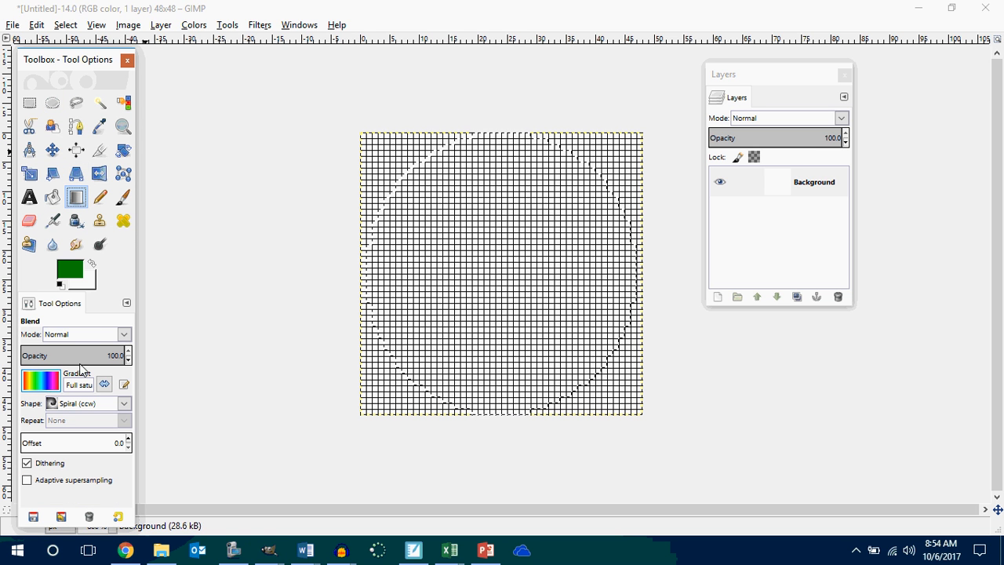
drag(444, 157, 532, 403)
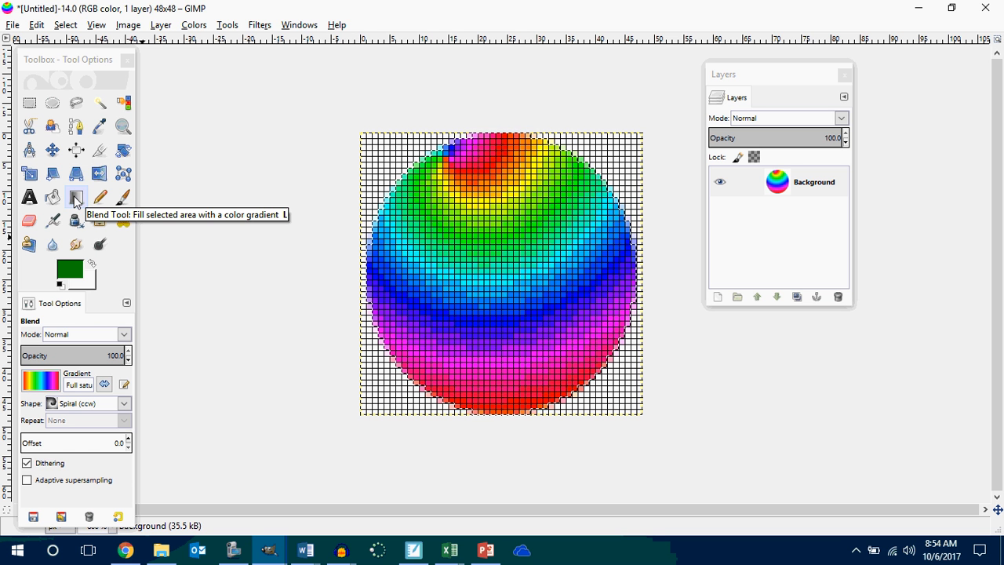
Select an ellipse about 4 by 8 pixels at position 13, 11 on the ball and bucket-fill it with white as foreground color.
click(99, 197)
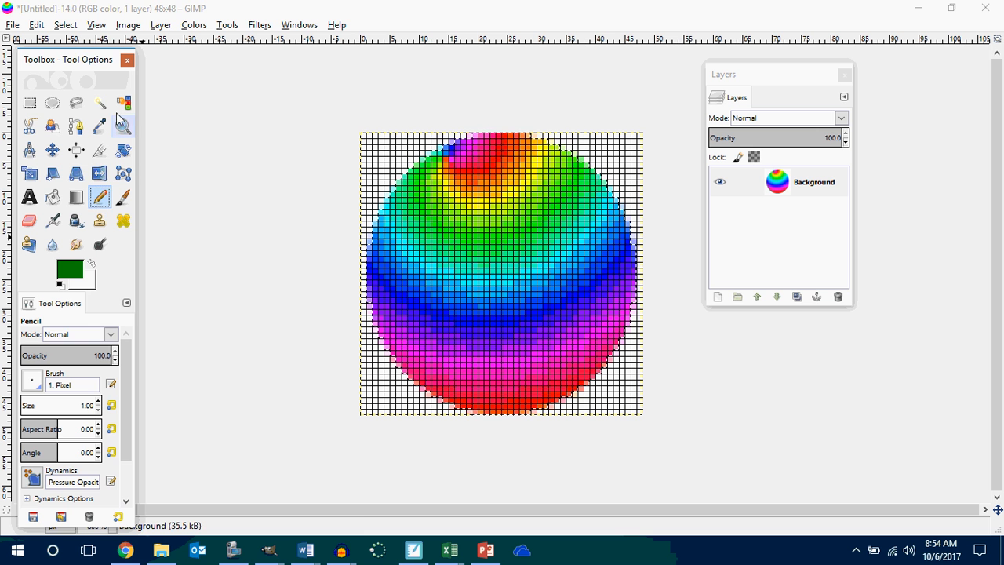
click(53, 104)
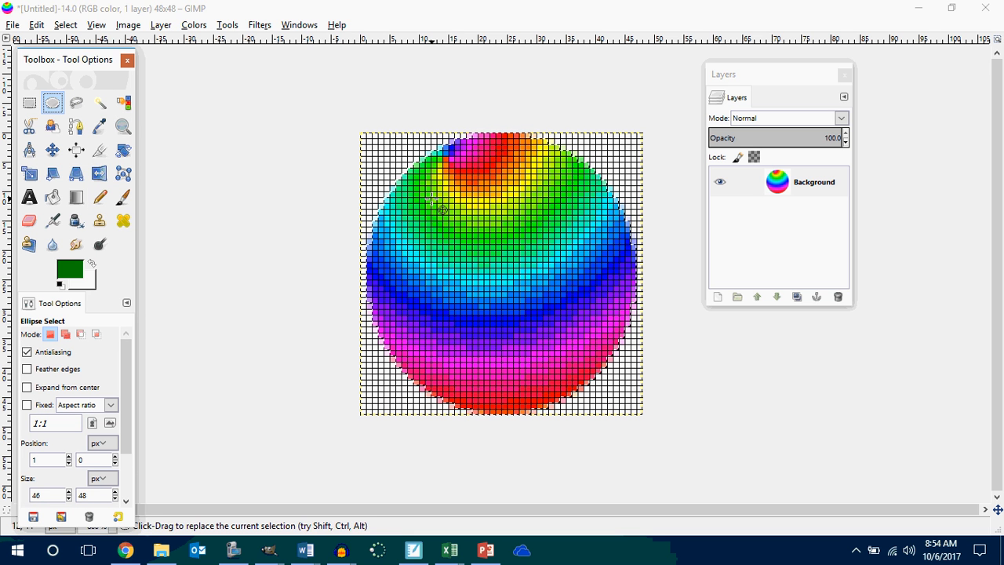
drag(436, 196, 461, 240)
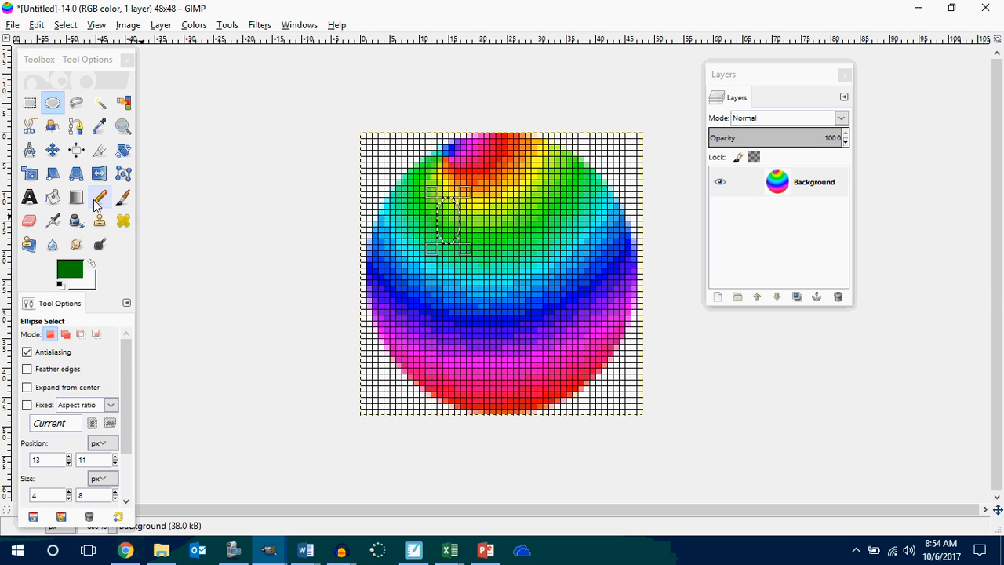
click(54, 198)
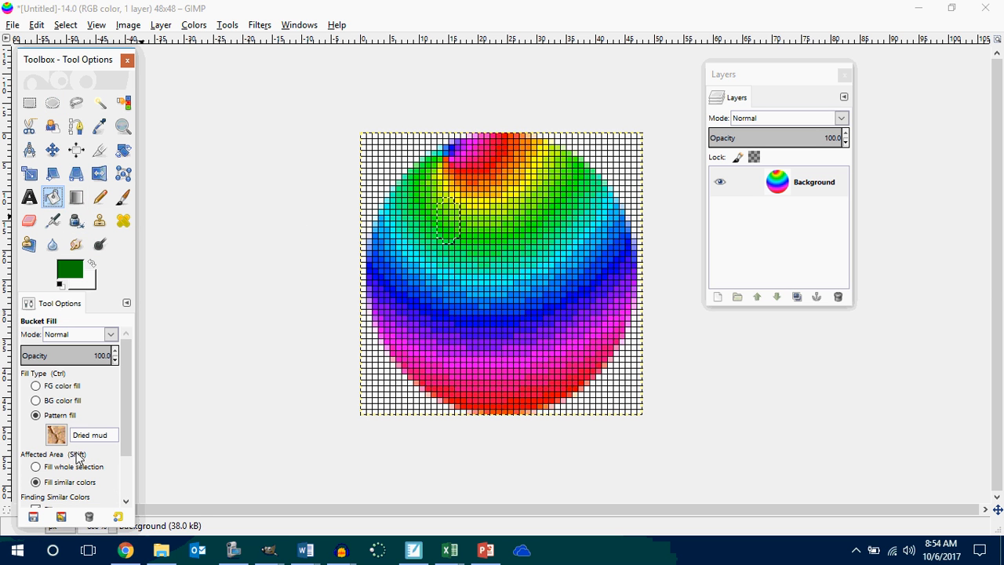
click(36, 386)
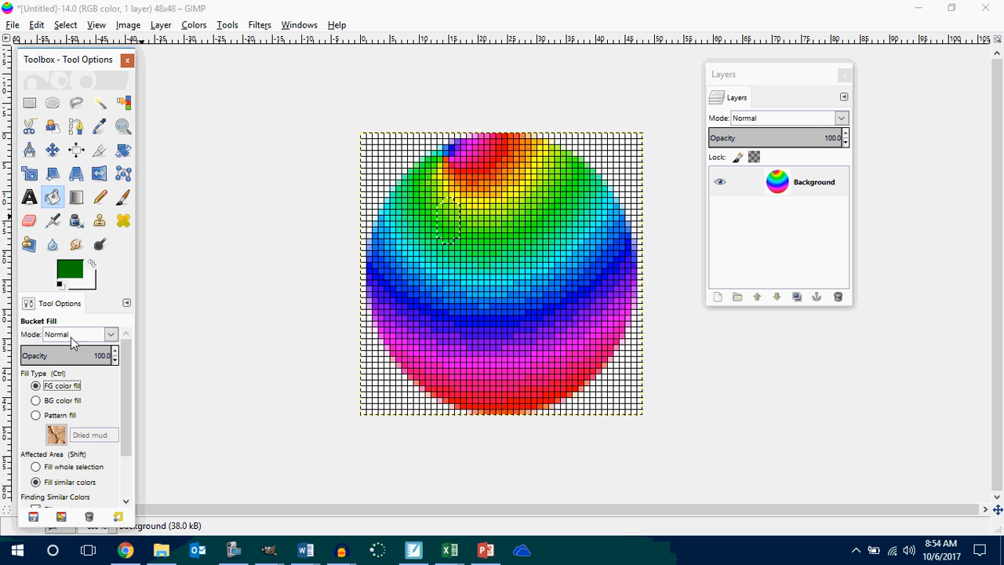
click(70, 275)
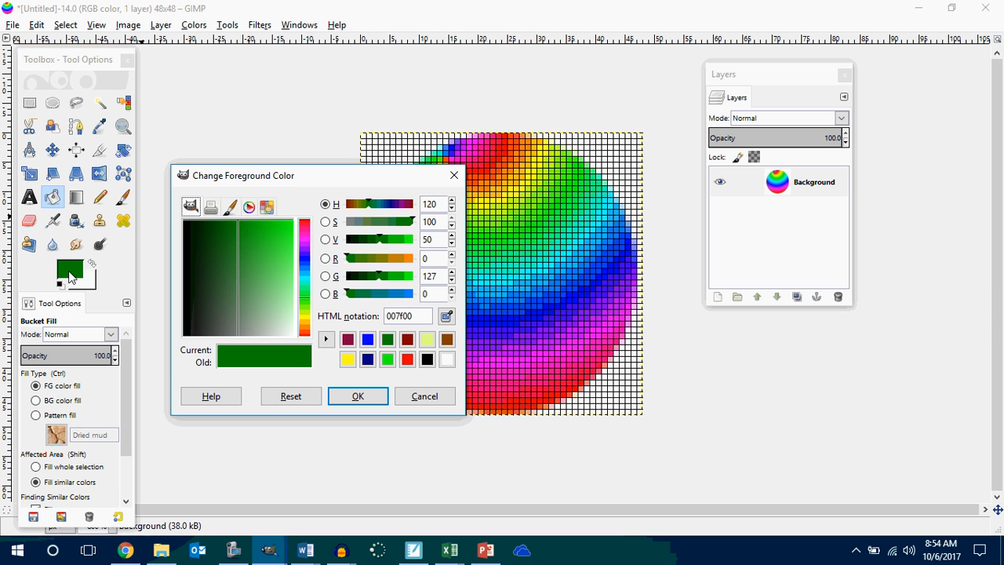
click(447, 359)
click(355, 396)
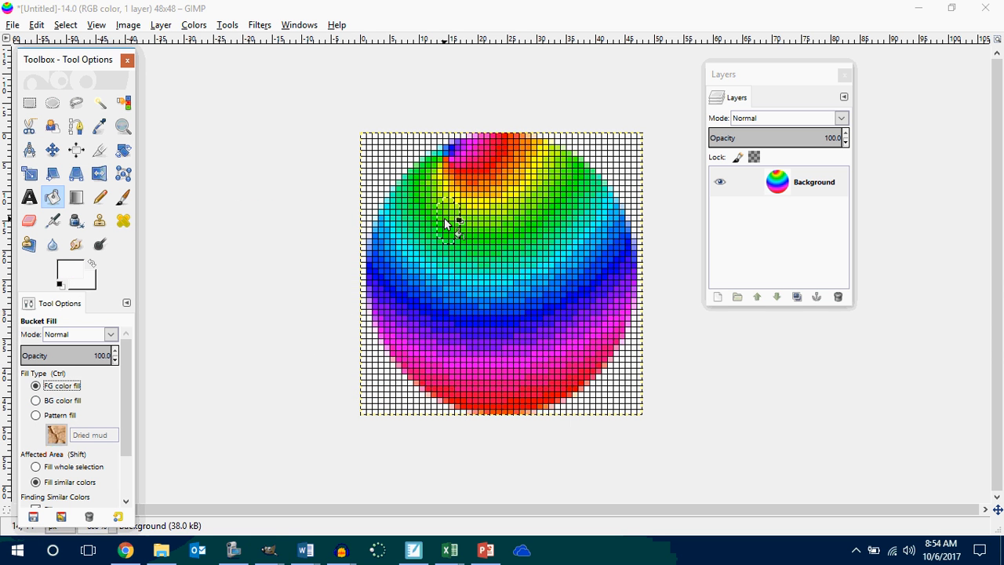
click(447, 219)
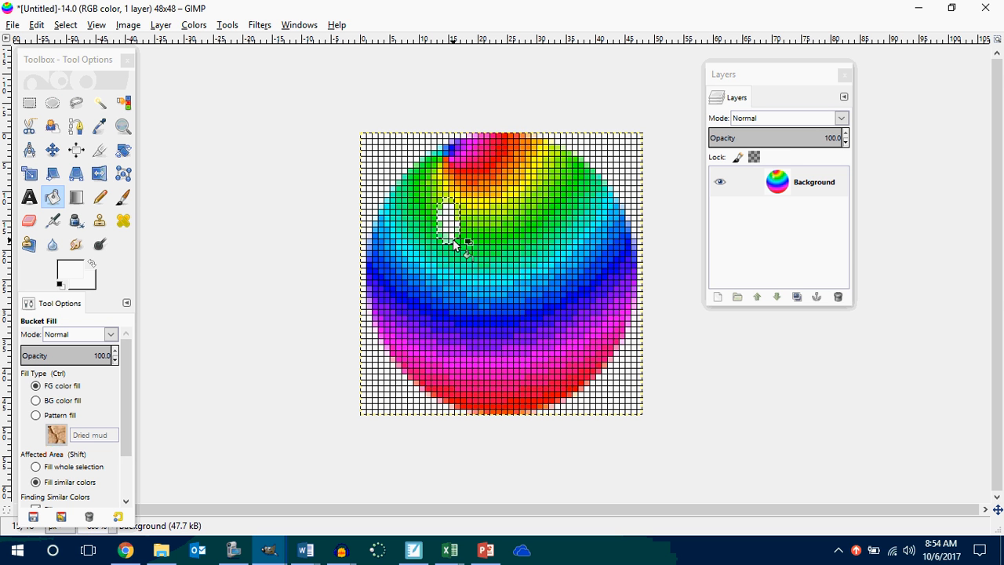
Paint the remaining tinted edge pixels of the oval eye white with the Pencil tool.
scroll(452, 142, up, 3)
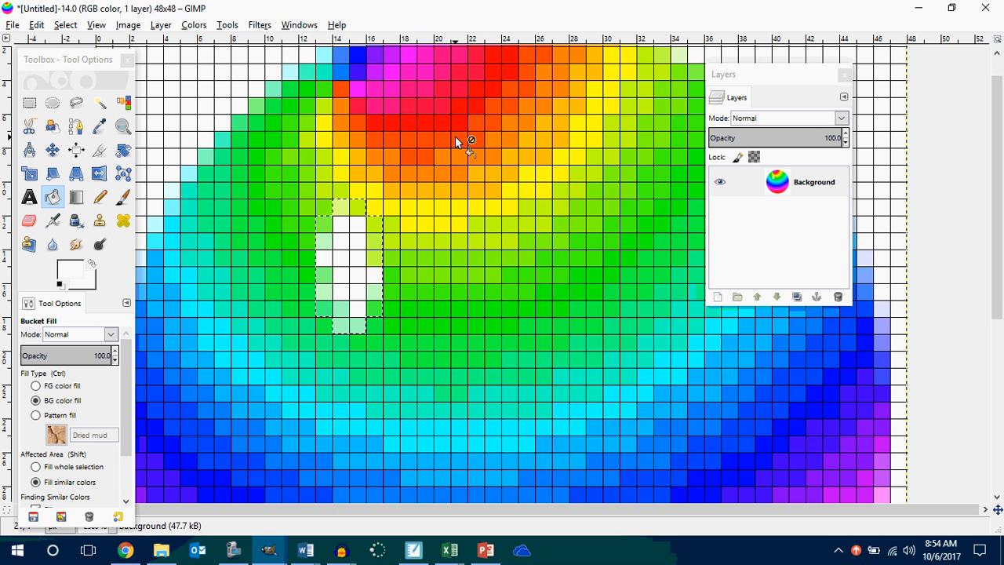
click(99, 197)
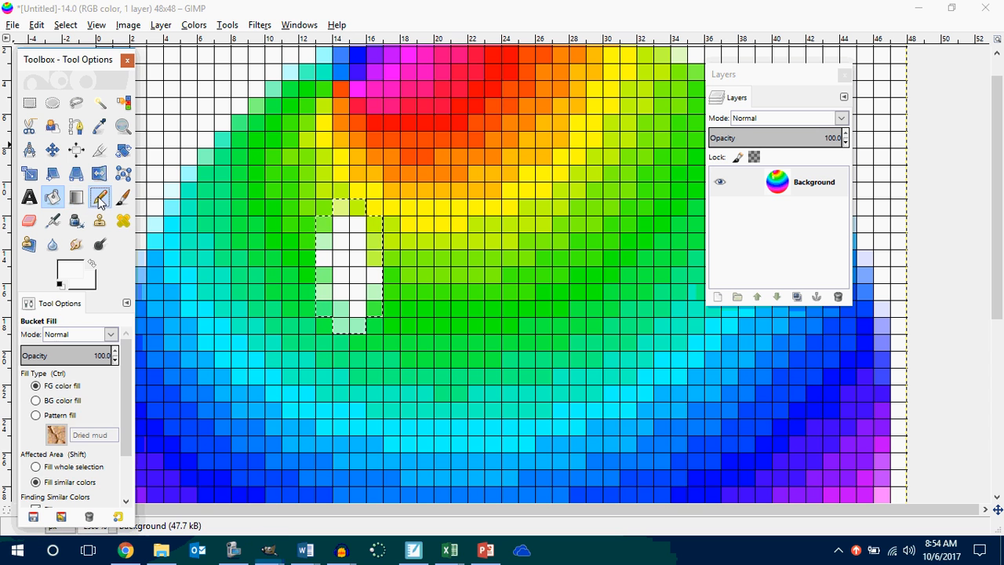
click(326, 223)
mouse_move(343, 216)
mouse_down()
mouse_move(354, 212)
mouse_move(374, 251)
mouse_move(354, 287)
mouse_move(328, 280)
mouse_move(336, 325)
mouse_move(358, 325)
mouse_move(374, 307)
mouse_move(348, 308)
mouse_move(339, 259)
mouse_move(376, 231)
mouse_move(369, 258)
mouse_up()
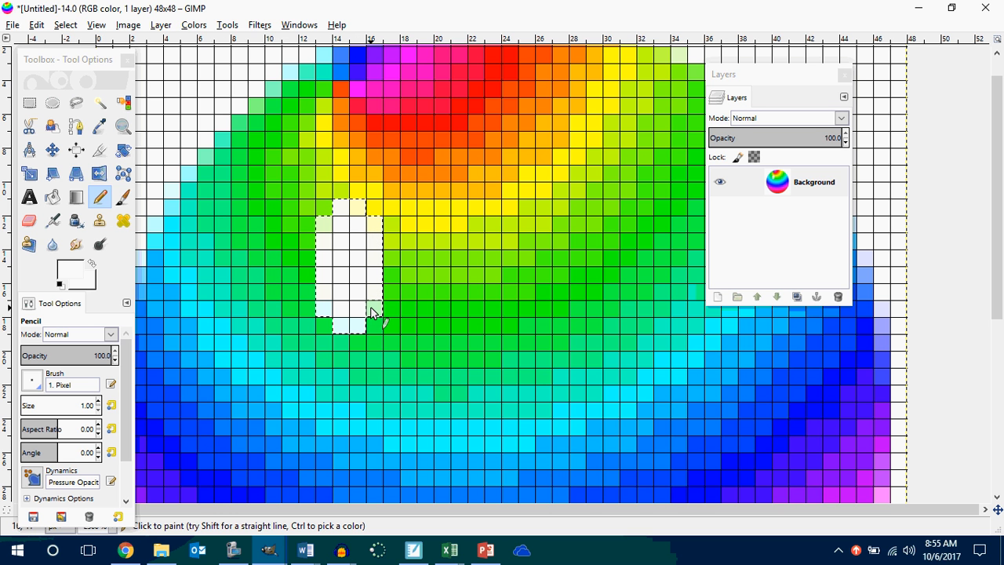
Copy the selected white eye, paste it and move the copy about 14 pixels to the right at the same height.
right_click(348, 252)
mouse_move(379, 284)
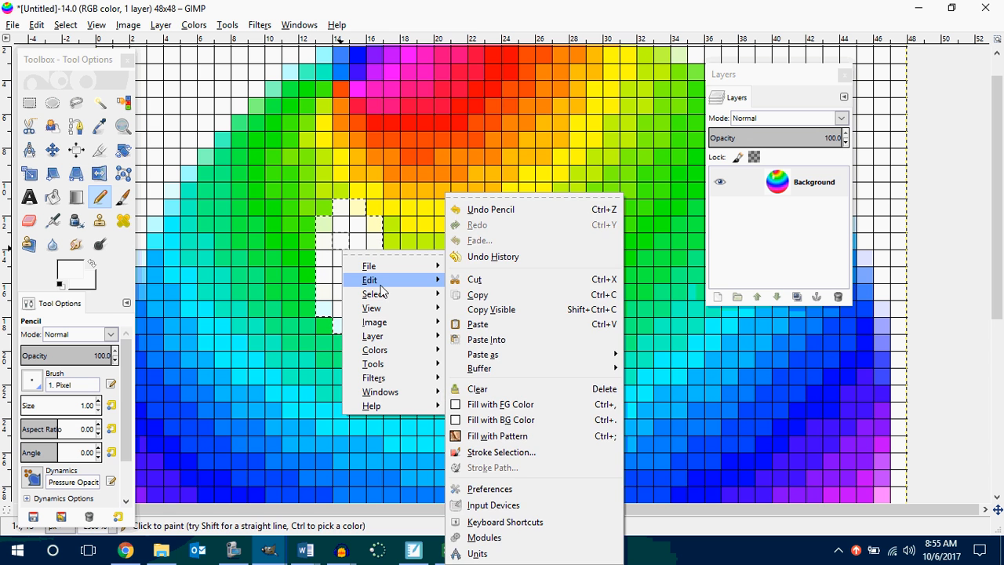
click(479, 295)
right_click(353, 272)
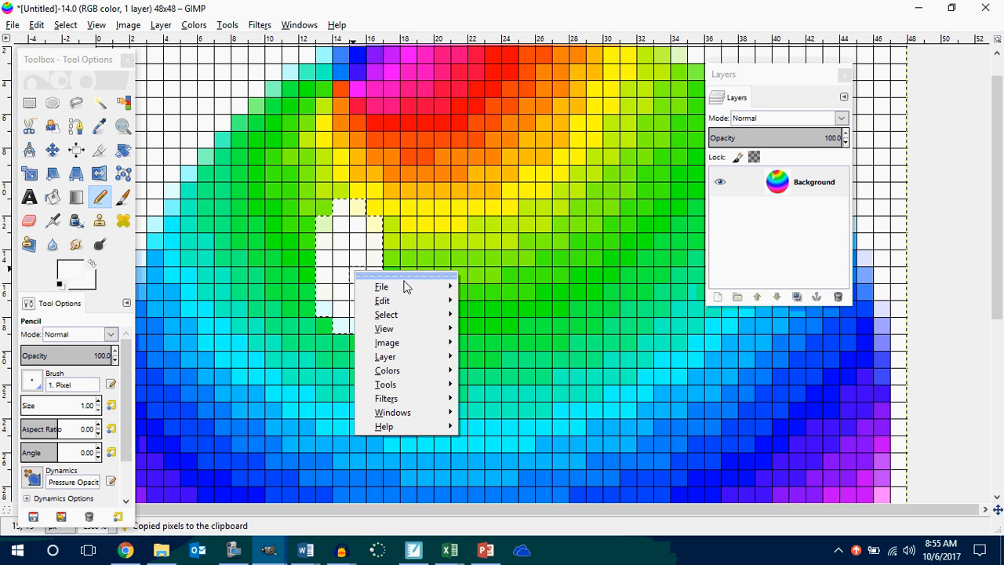
mouse_move(413, 387)
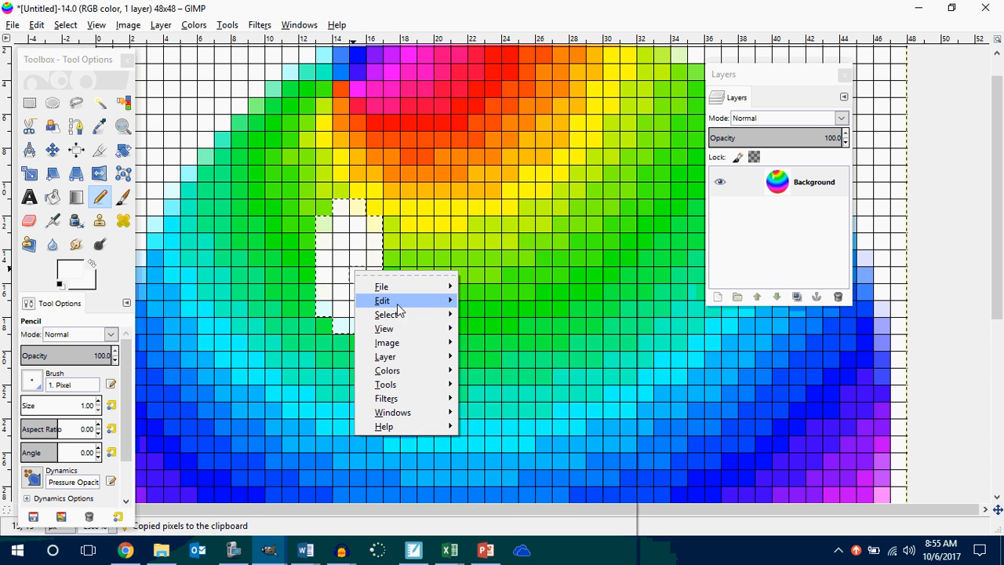
mouse_move(402, 306)
click(503, 321)
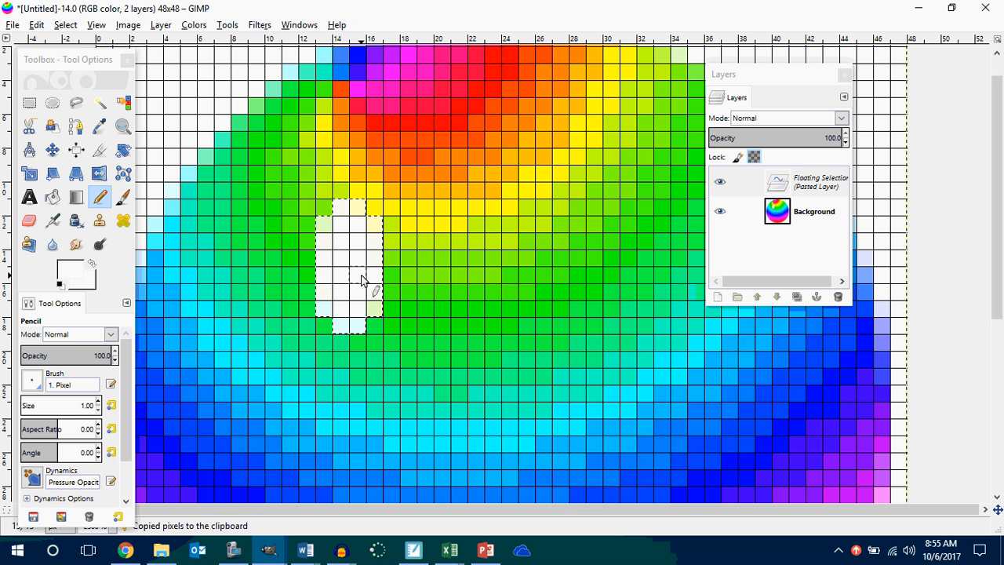
click(52, 150)
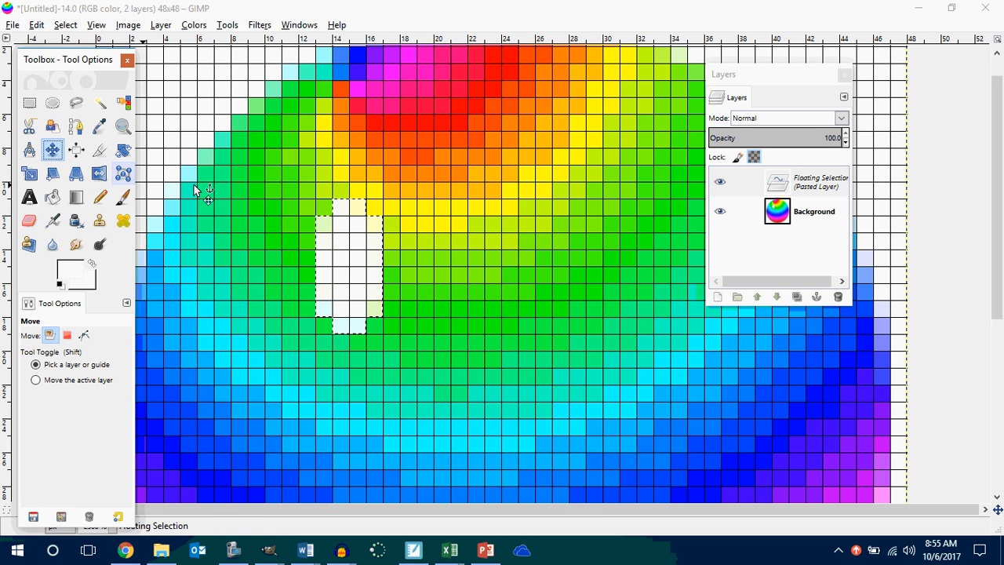
drag(349, 255, 578, 263)
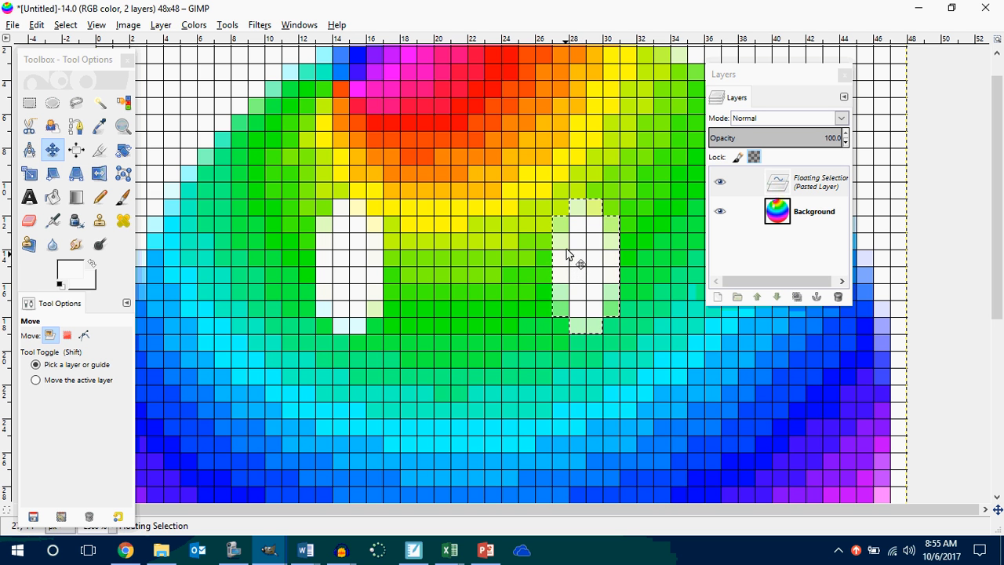
Try to airbrush a white mouth stroke on the ball below the eyes.
scroll(565, 252, down, 4)
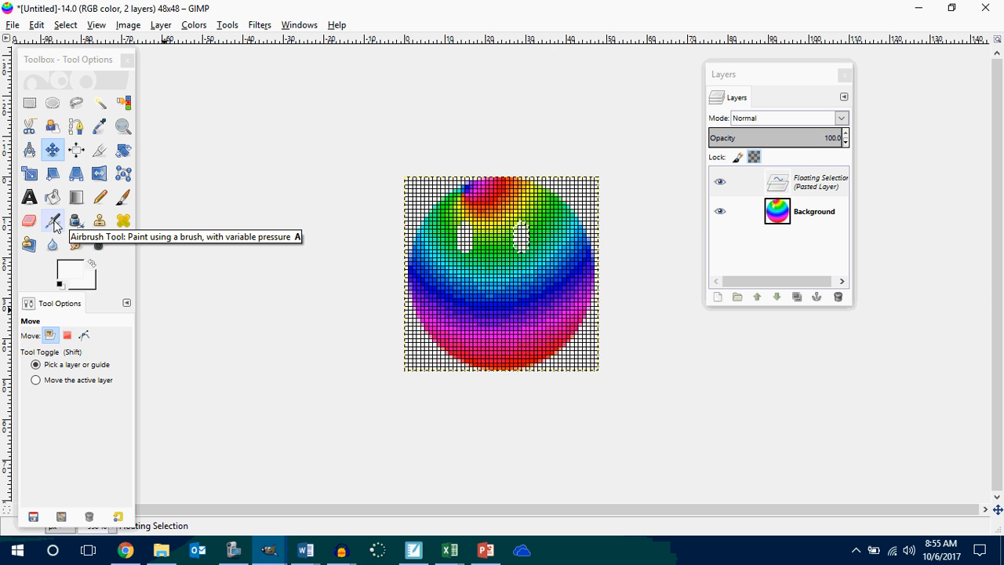
click(52, 222)
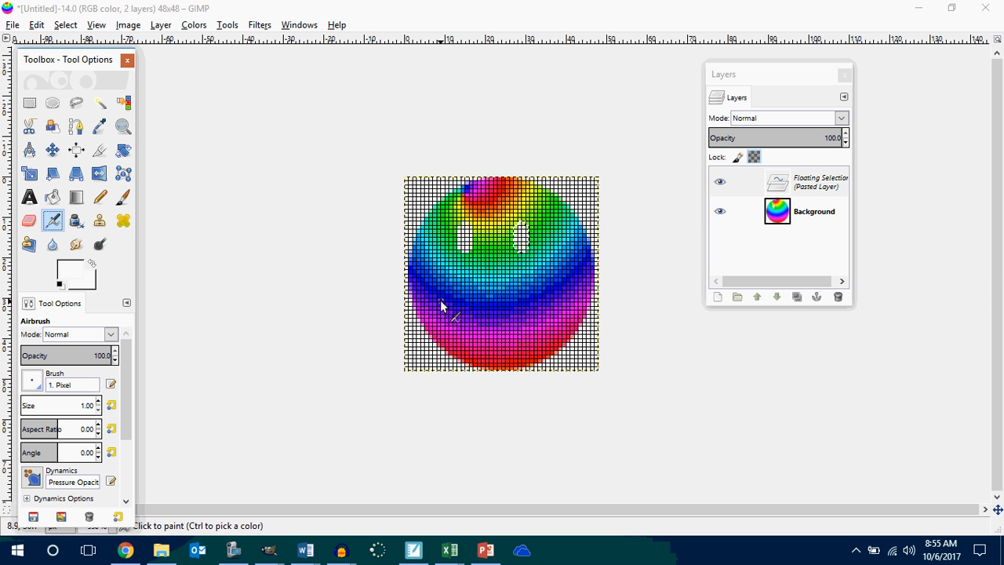
drag(449, 284, 454, 296)
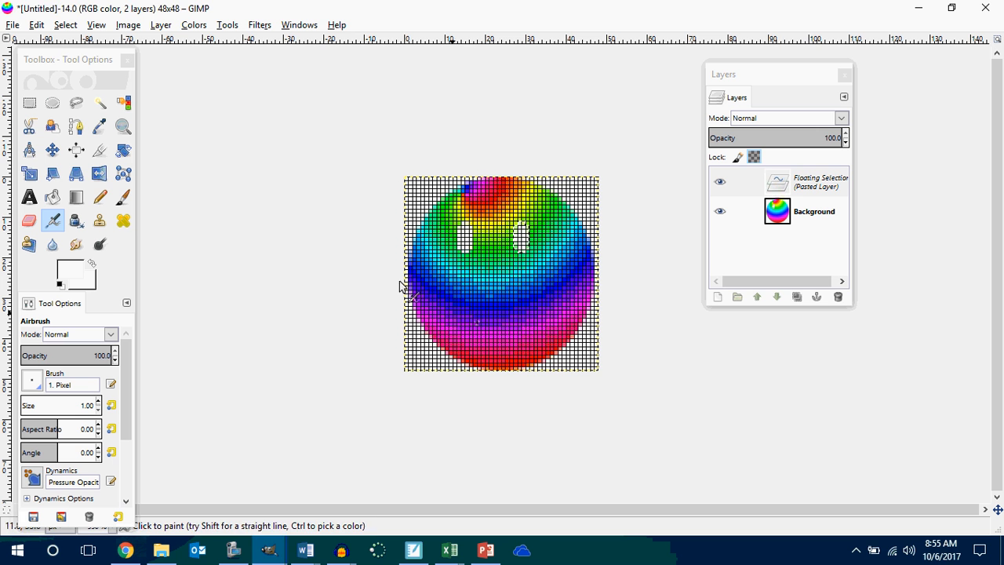
Anchor the pasted eye to the background and make a rectangular selection around the ball starting at position 1, -1.
click(31, 104)
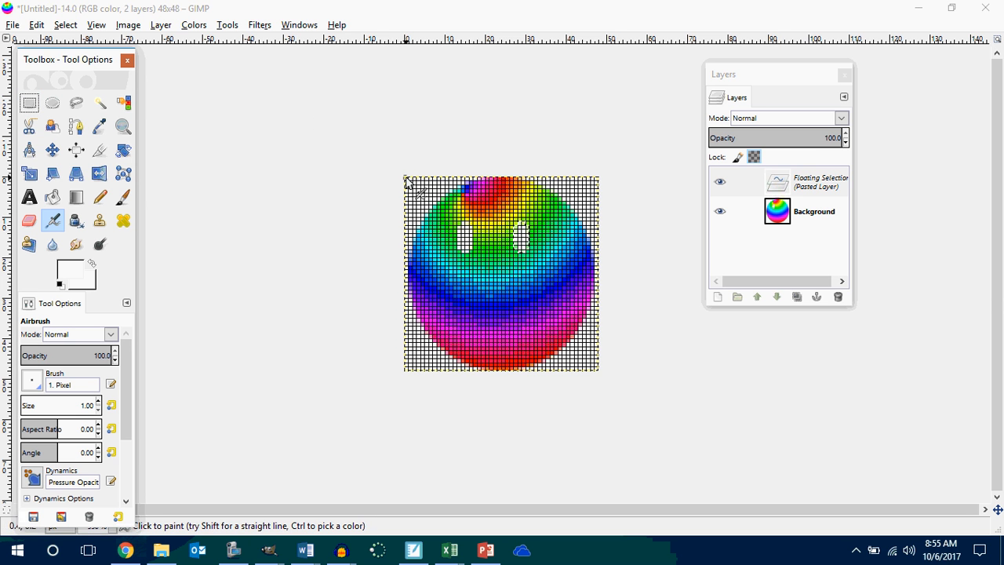
click(29, 104)
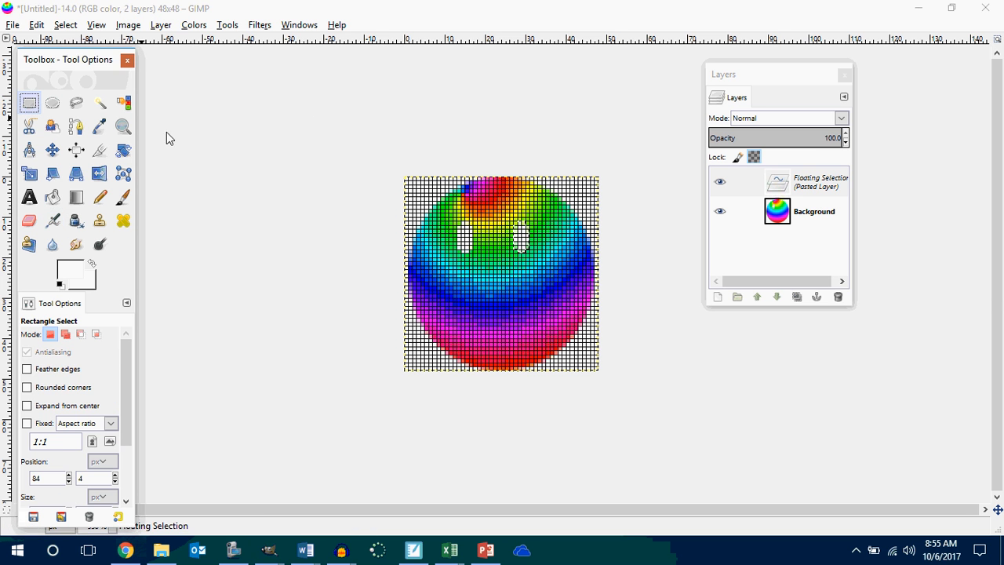
click(366, 174)
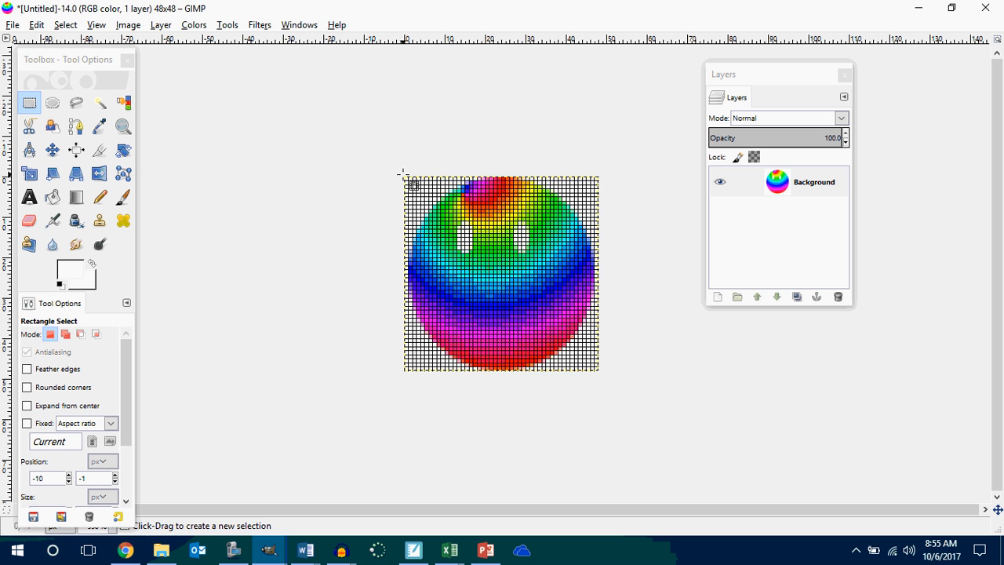
drag(403, 173, 593, 374)
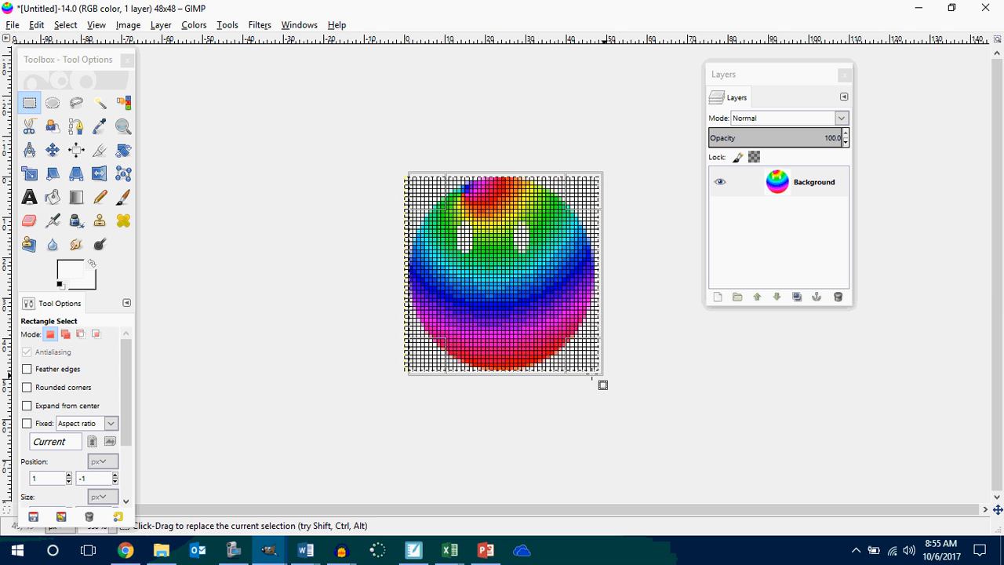
Try to airbrush white mouth marks on the lower part of the ball inside the new selection.
click(53, 221)
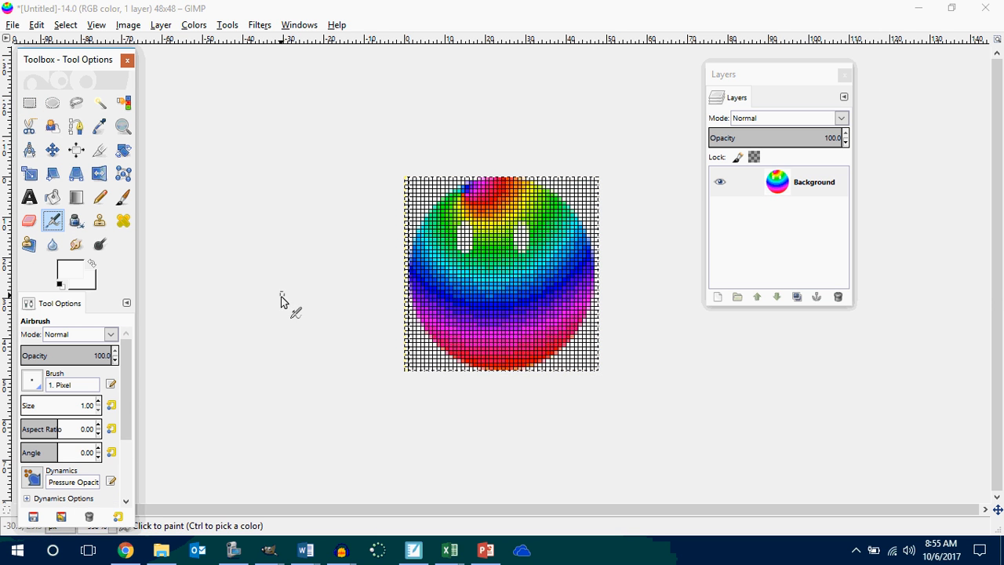
click(451, 291)
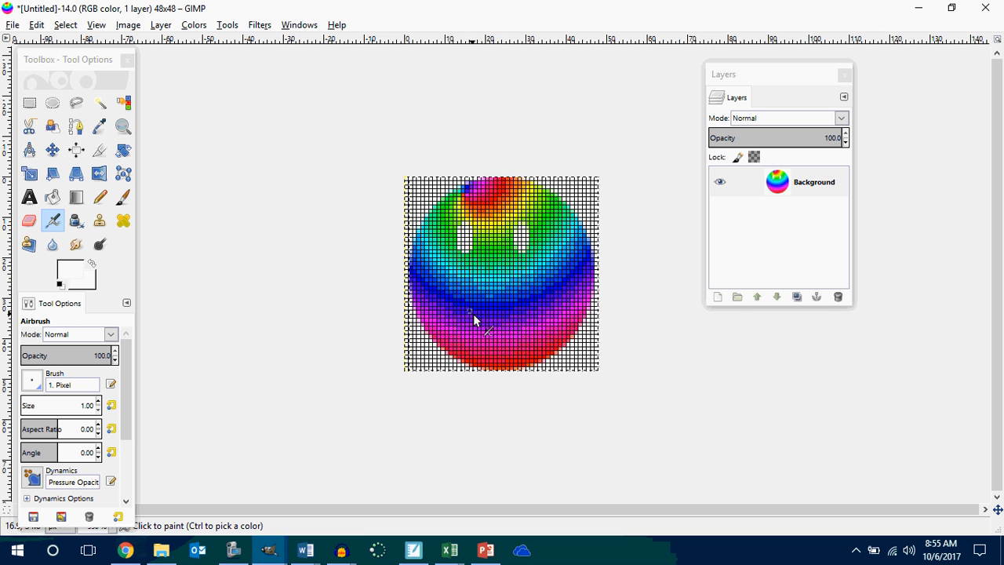
click(527, 309)
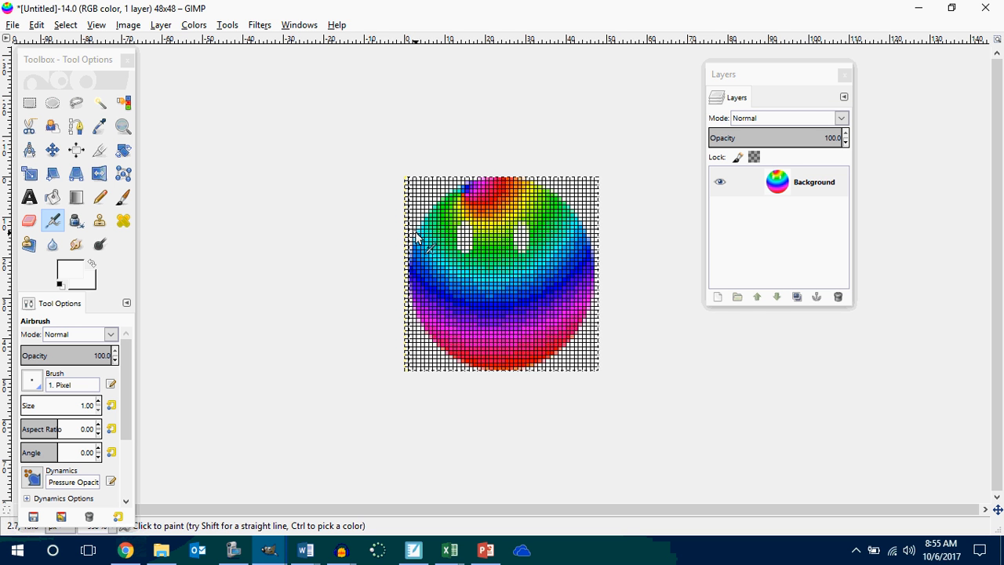
Replace the current selection with a rectangular selection covering the whole canvas, starting at position 0, 0.
click(100, 197)
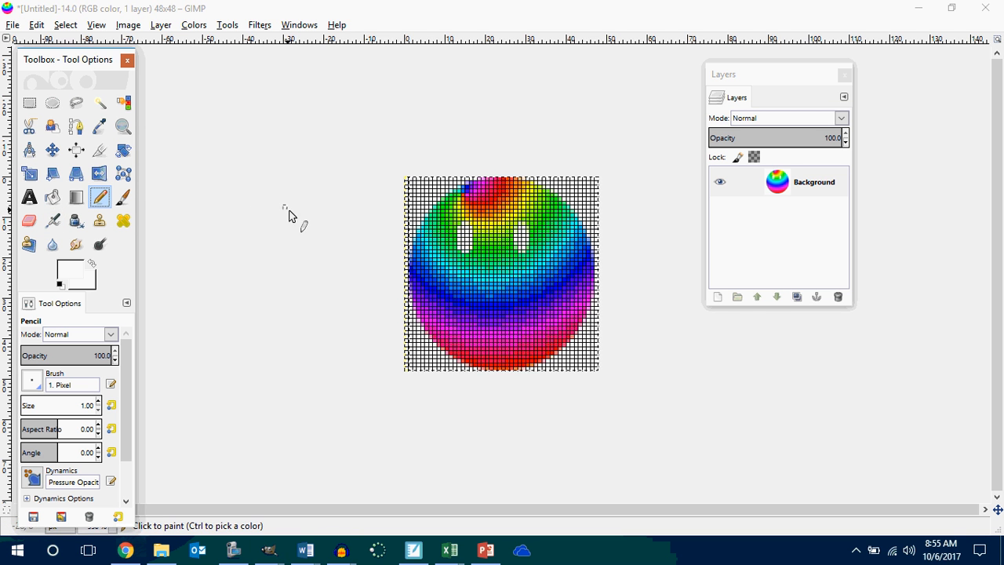
key(plus)
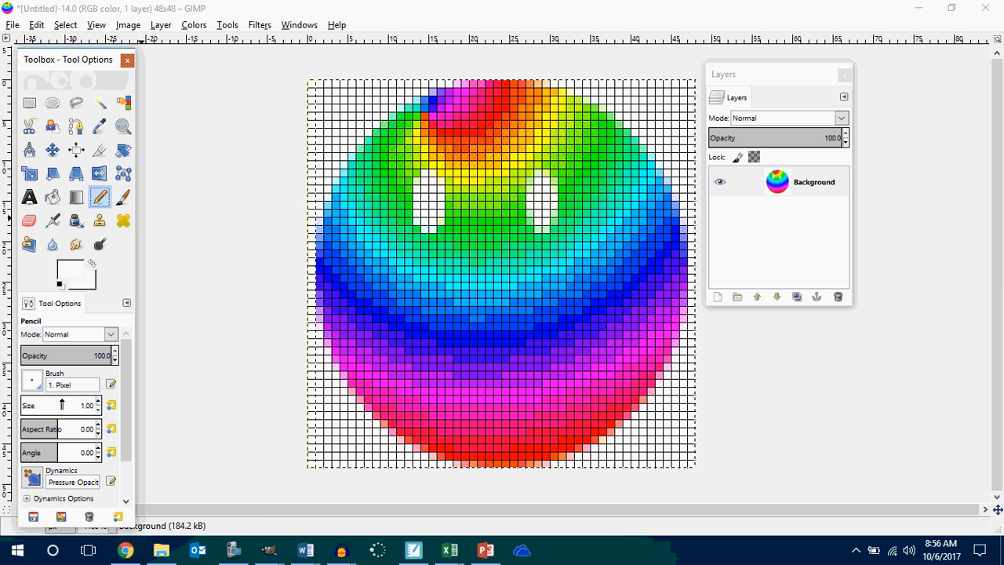
click(32, 382)
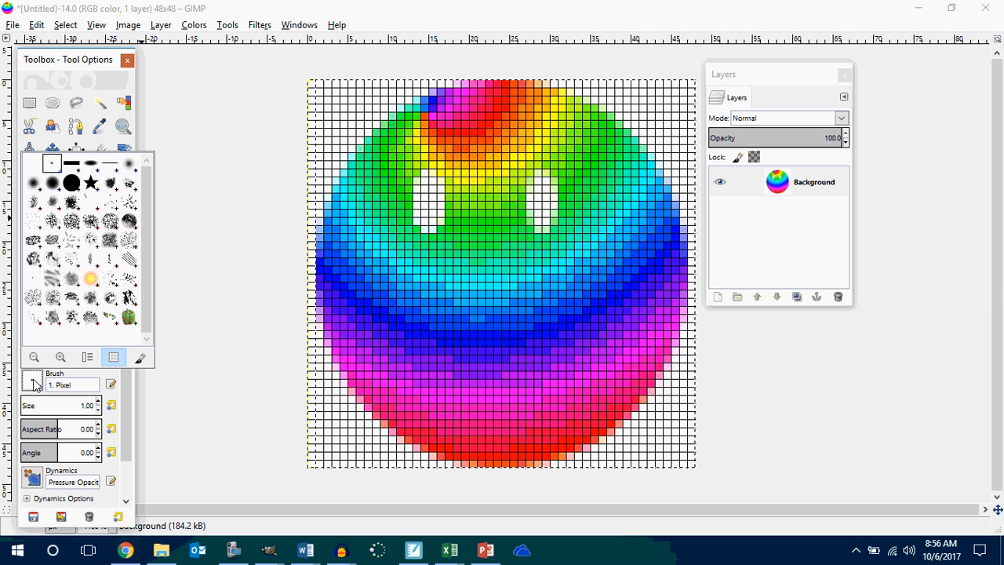
click(427, 323)
click(29, 102)
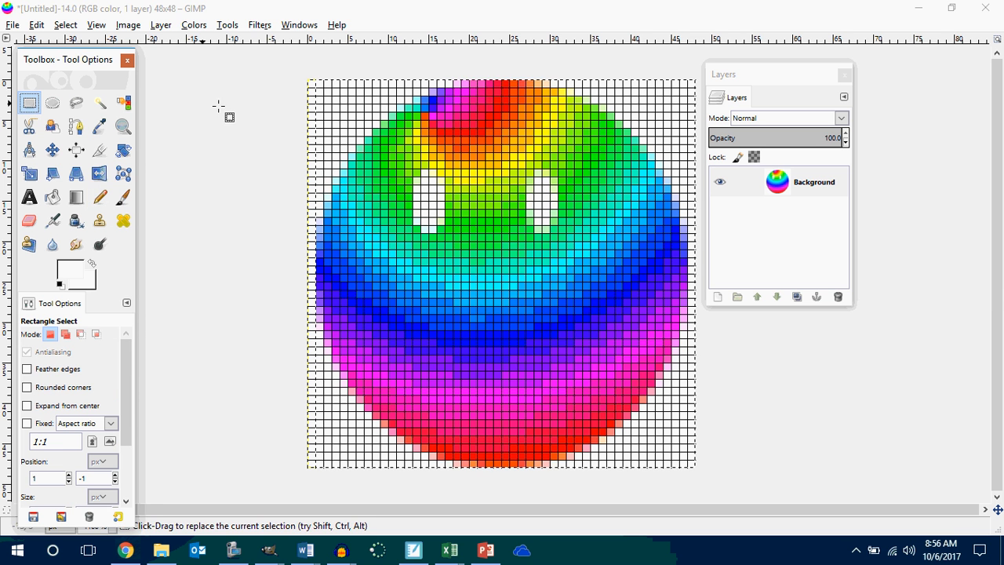
click(296, 80)
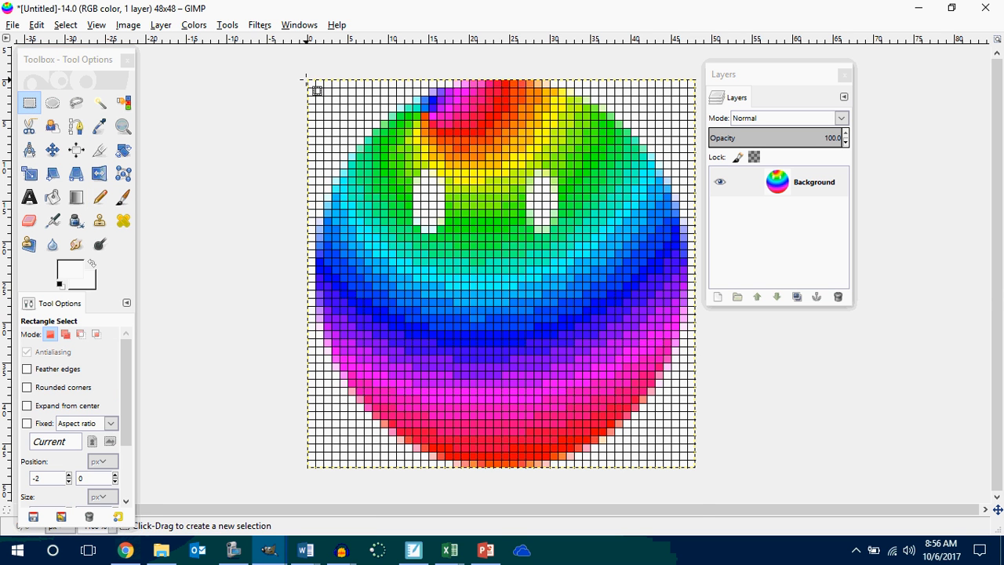
drag(306, 78, 692, 472)
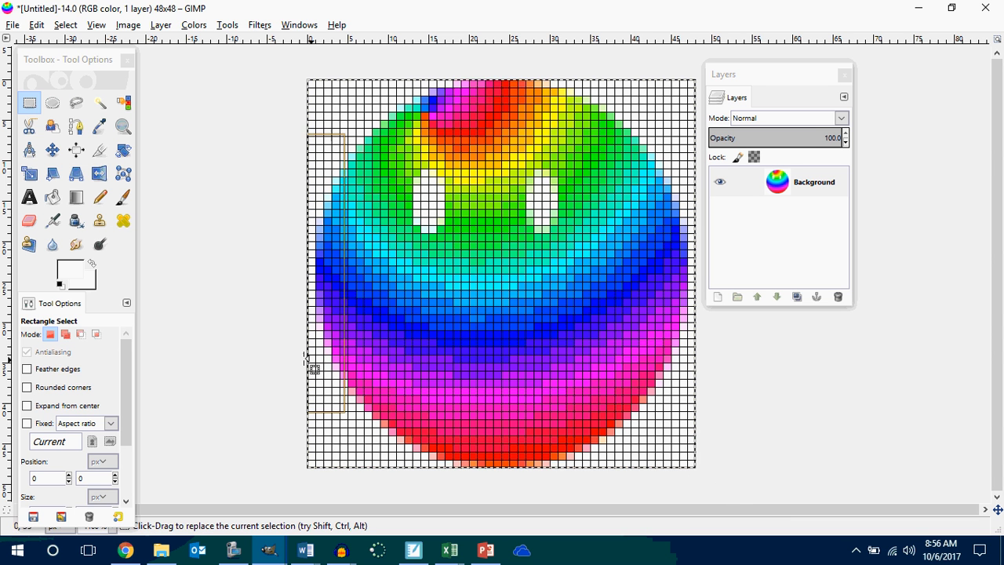
Try to draw a white smile with cheek marks across the lower half of the ball using the 1-pixel Pencil.
click(98, 196)
mouse_move(408, 291)
mouse_down()
mouse_move(492, 382)
mouse_move(537, 363)
mouse_move(594, 289)
mouse_up()
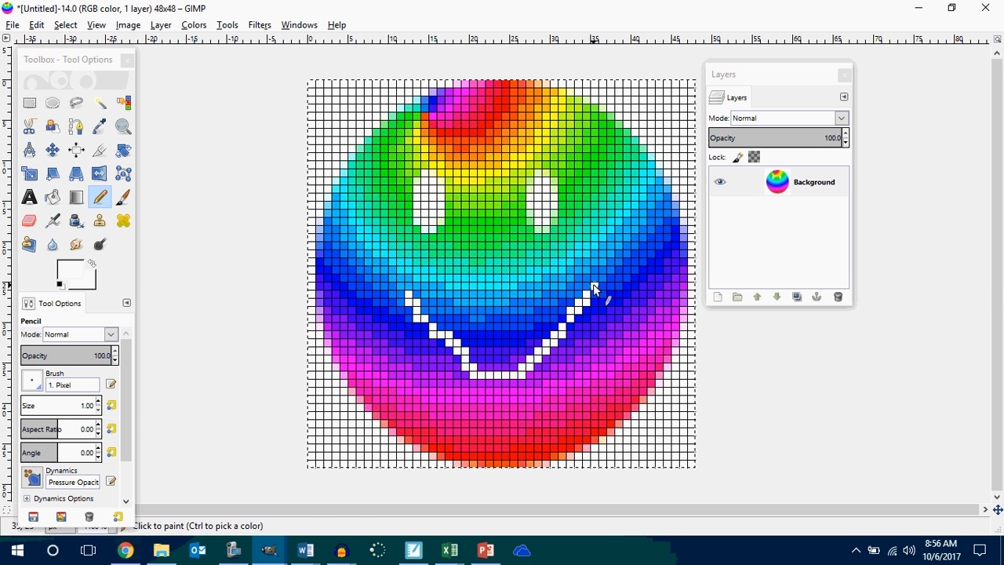
mouse_move(467, 376)
mouse_down()
mouse_move(413, 315)
mouse_move(476, 375)
mouse_move(531, 378)
mouse_move(610, 313)
mouse_move(601, 298)
mouse_move(572, 348)
mouse_move(601, 303)
mouse_move(578, 273)
mouse_move(616, 302)
mouse_move(635, 293)
mouse_move(627, 309)
mouse_move(638, 307)
mouse_up()
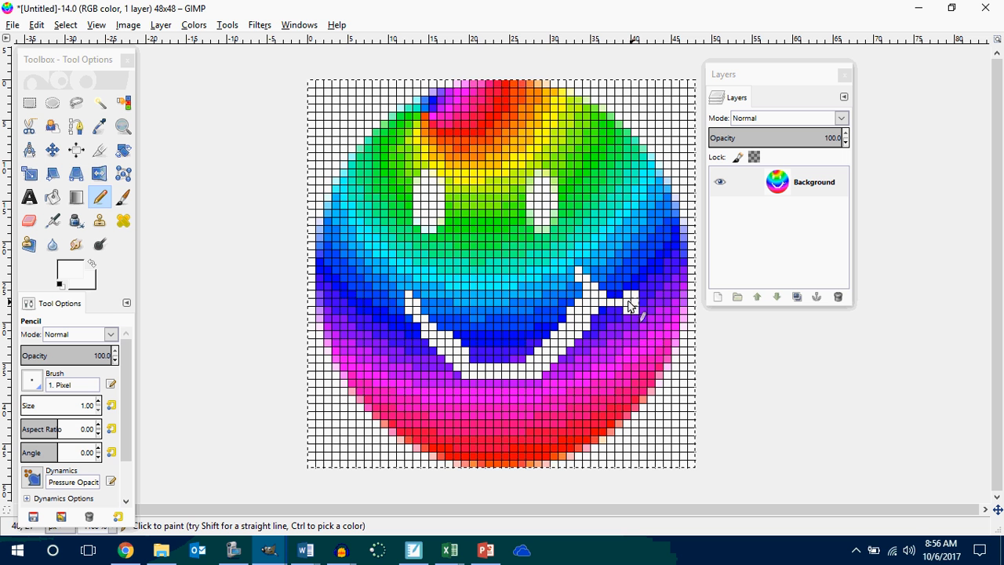
mouse_move(421, 309)
mouse_down()
mouse_move(418, 286)
mouse_move(378, 298)
mouse_move(404, 302)
mouse_move(376, 304)
mouse_up()
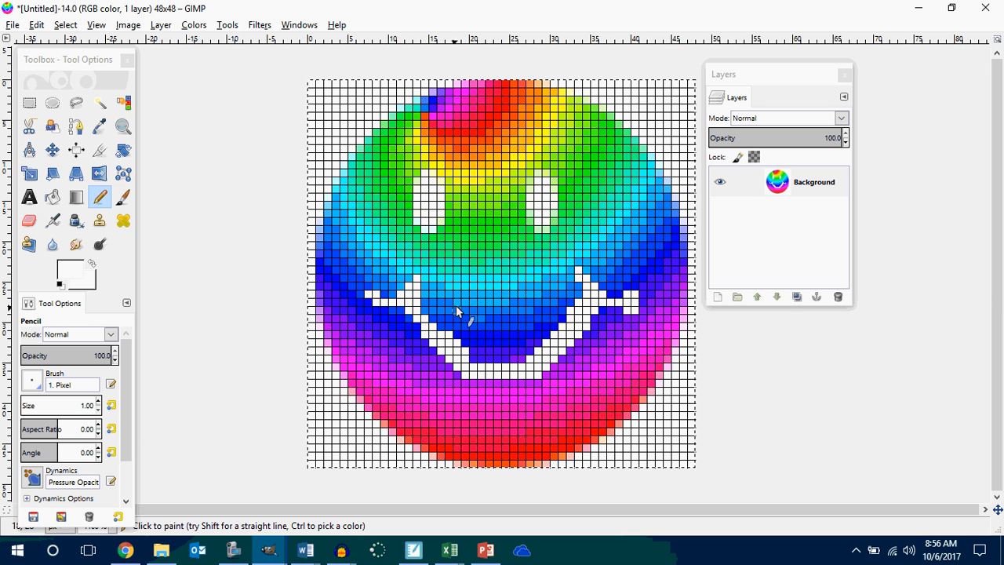
Undo the pencilled smile and cheek marks on the ball.
ctrl+scroll(455, 305, down, 4)
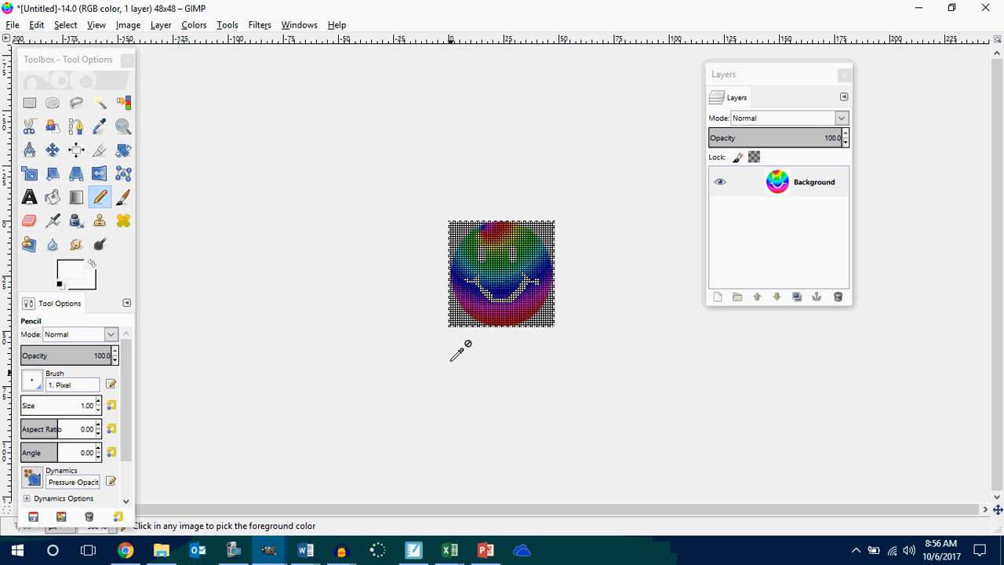
ctrl+scroll(458, 345, up, 3)
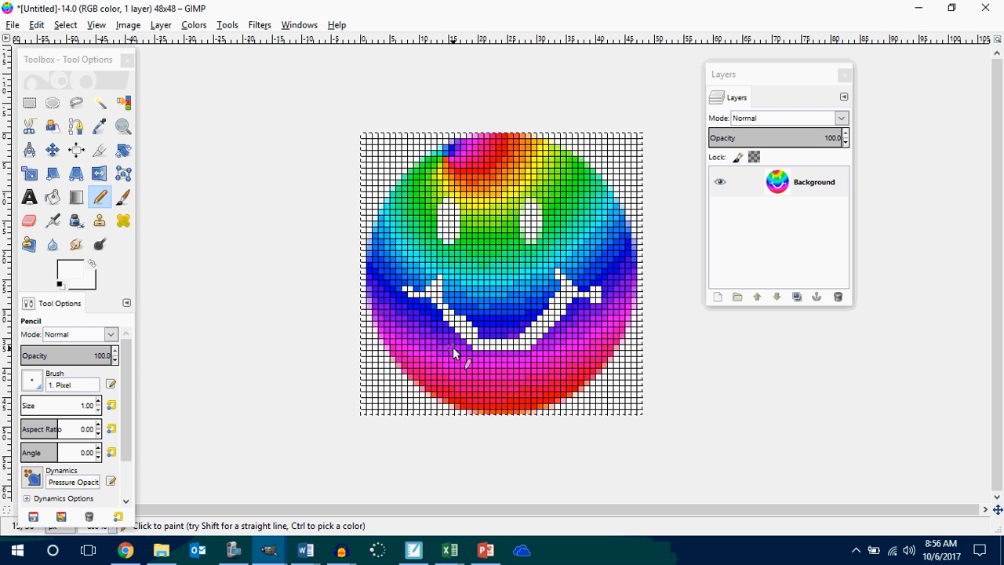
key(ctrl+z)
key(ctrl+z)
key(ctrl+z)
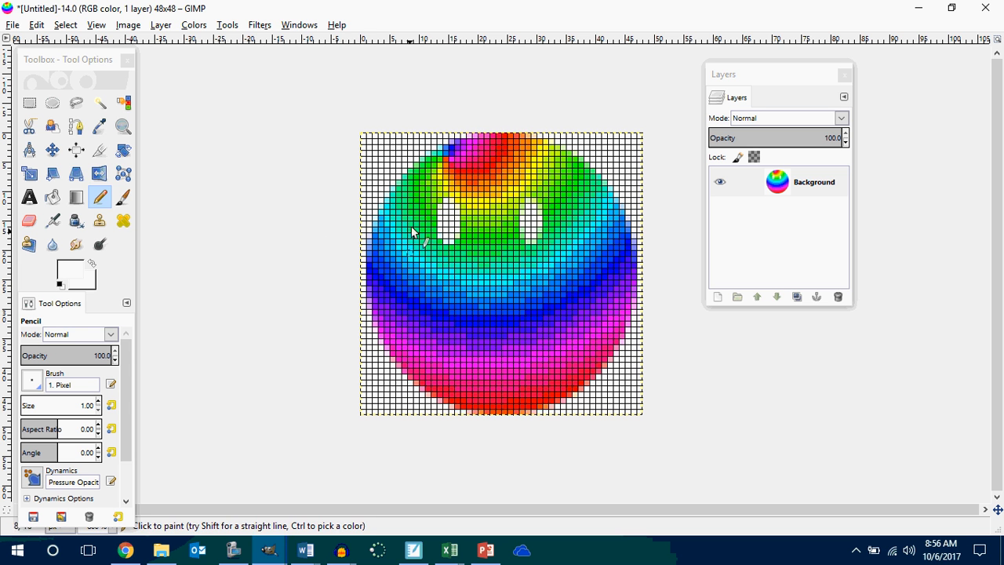
Outline a closed crescent-shaped mouth below the eyes with Free Select.
click(77, 108)
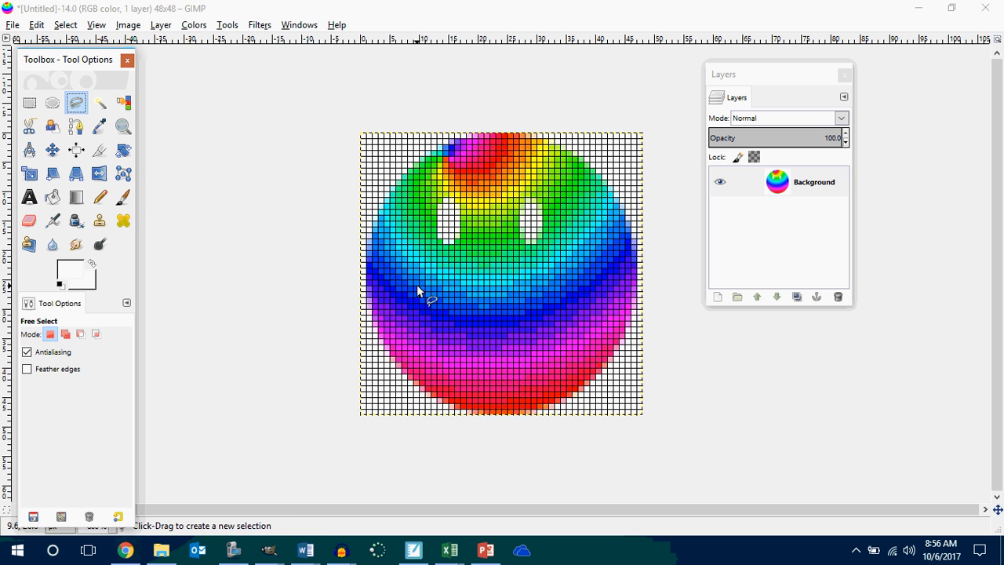
click(416, 285)
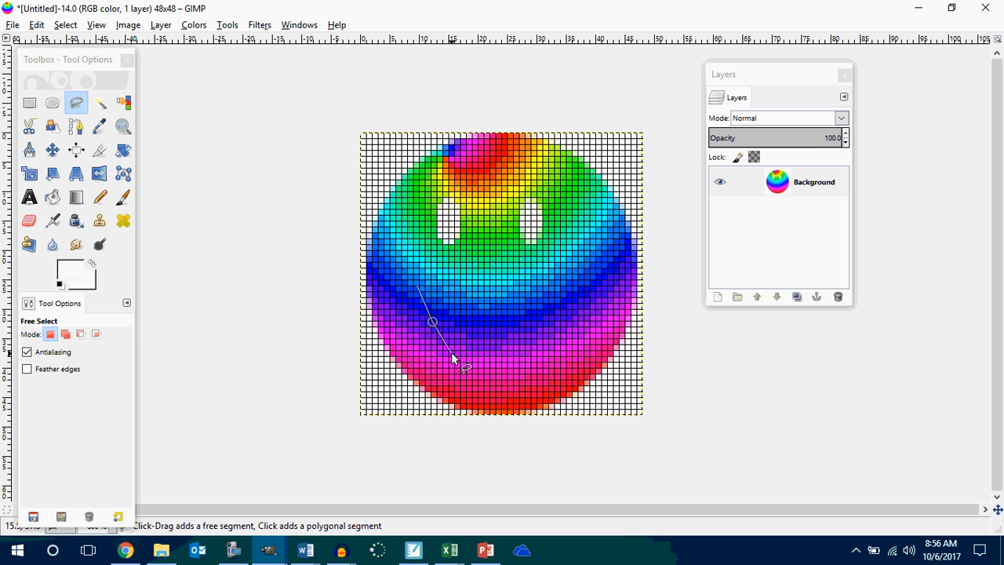
click(452, 353)
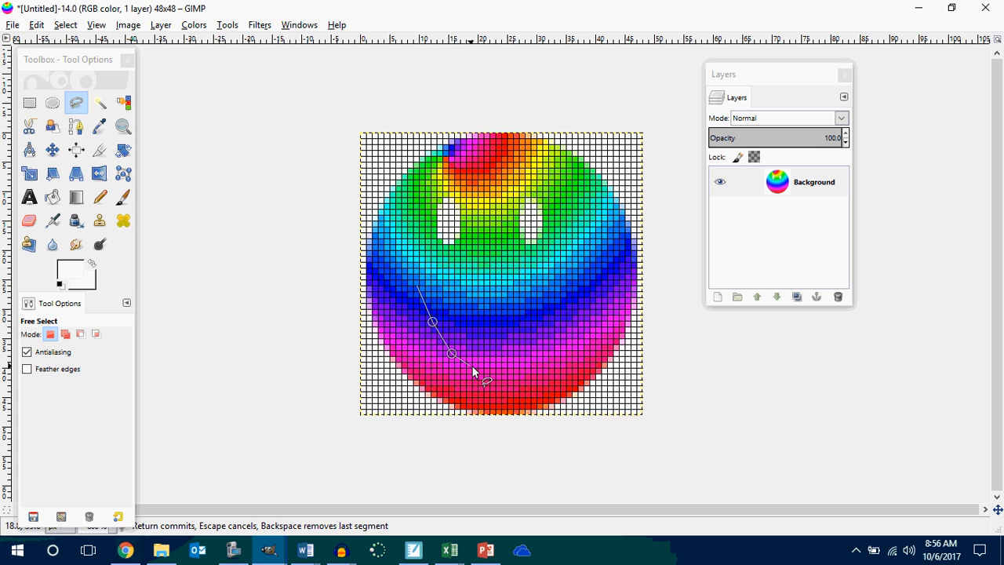
click(554, 353)
click(579, 330)
click(590, 321)
click(601, 305)
click(566, 305)
click(530, 329)
click(492, 333)
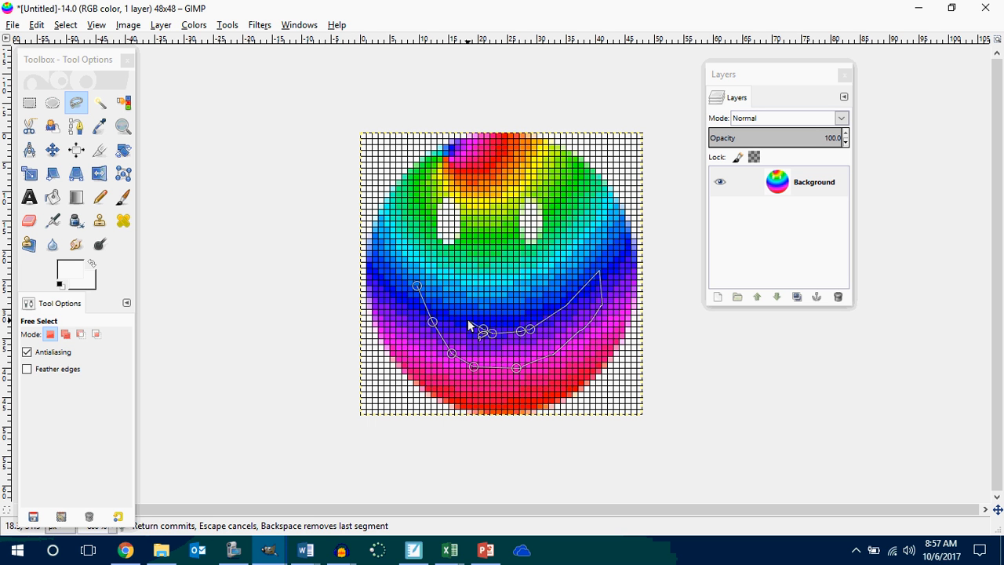
click(418, 285)
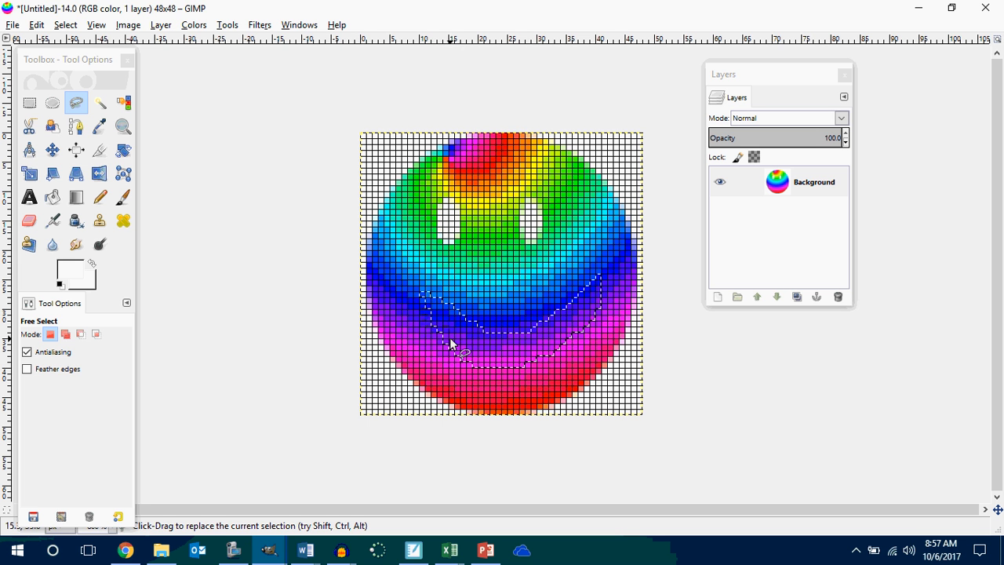
Bucket-fill the color areas inside the mouth selection with the white foreground color ffffff.
click(52, 196)
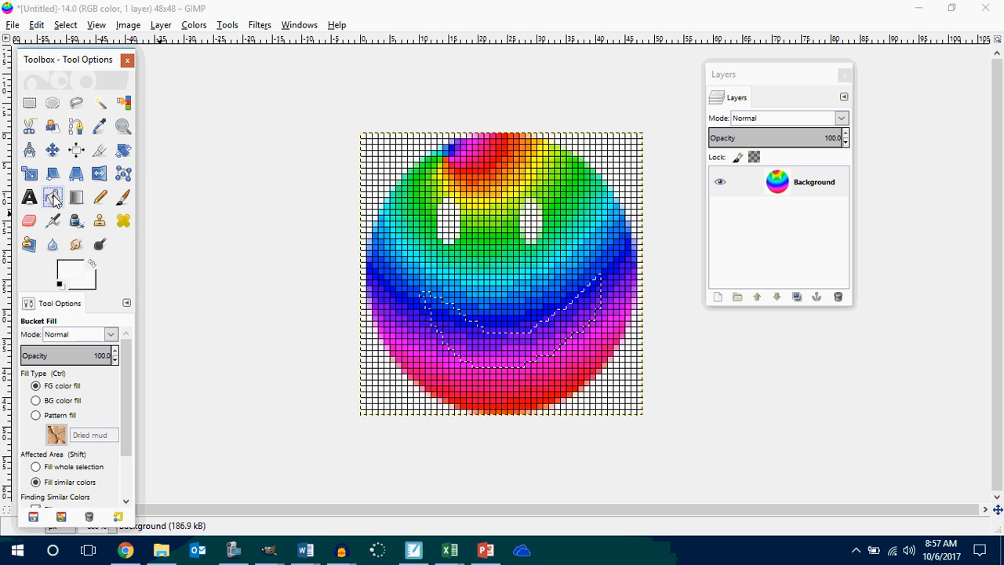
click(72, 273)
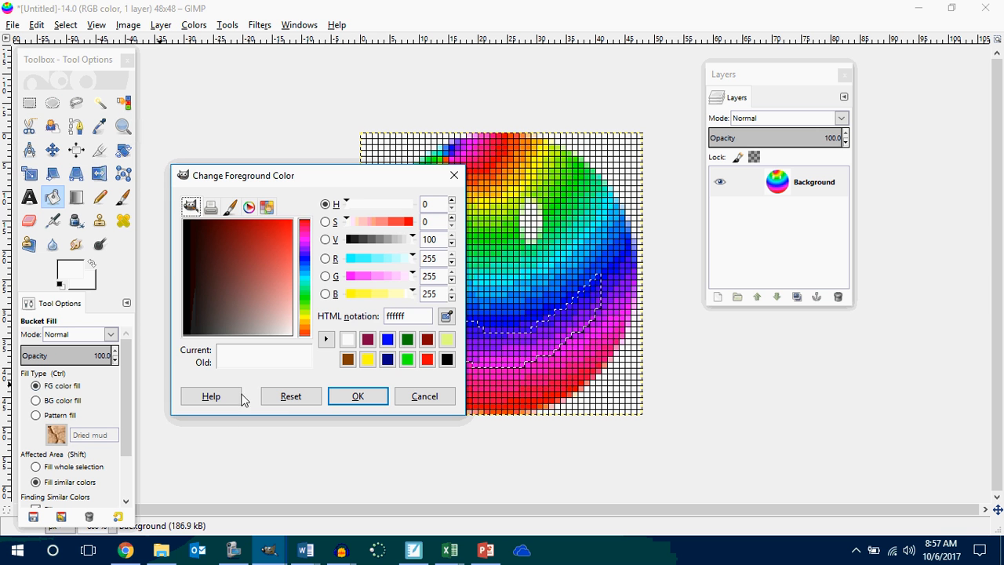
click(350, 398)
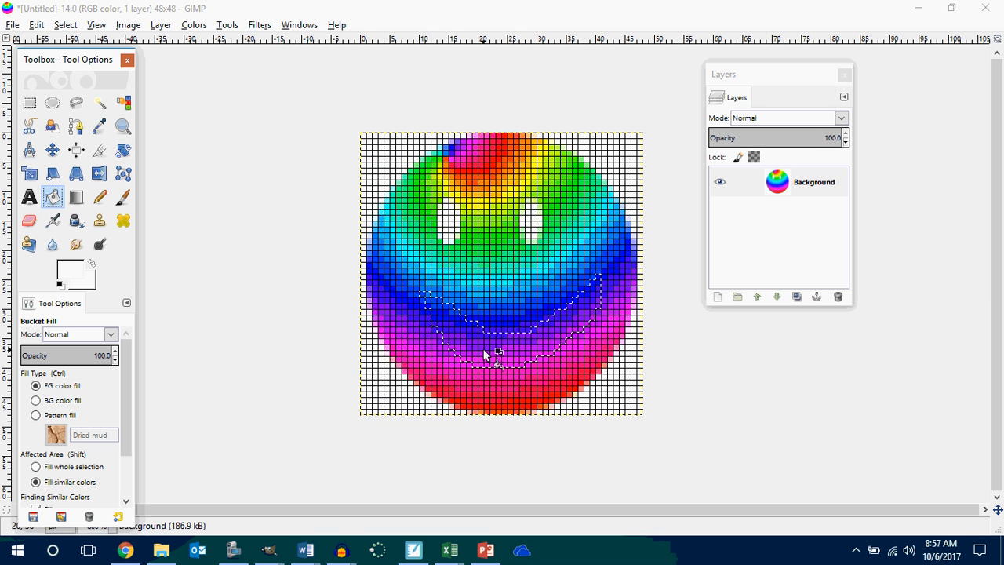
click(485, 354)
click(499, 362)
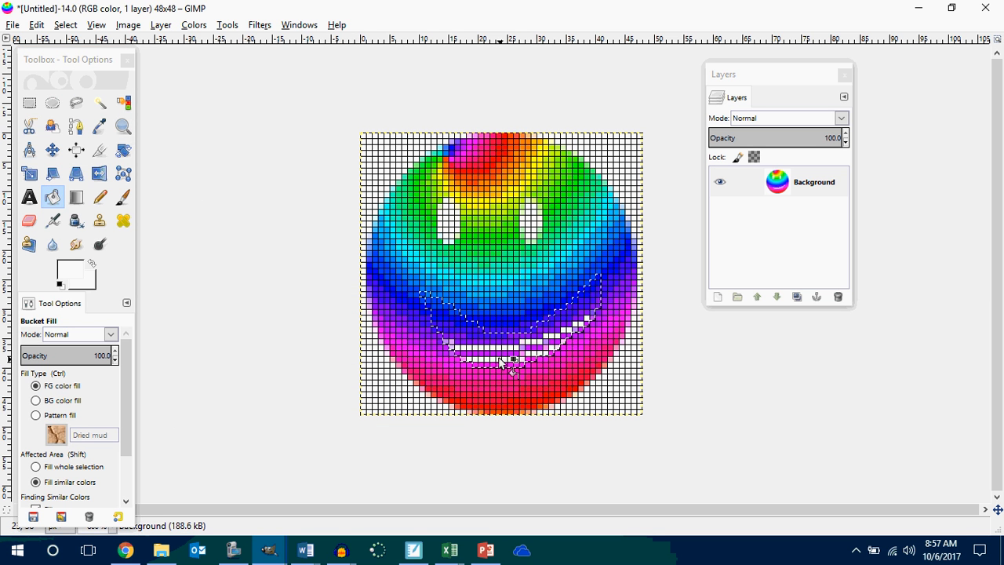
click(452, 325)
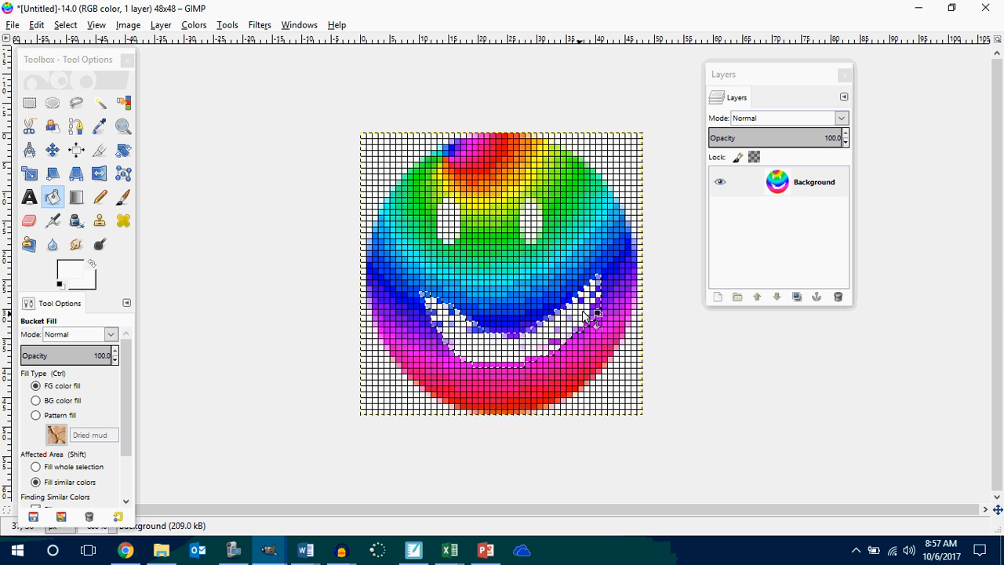
click(578, 304)
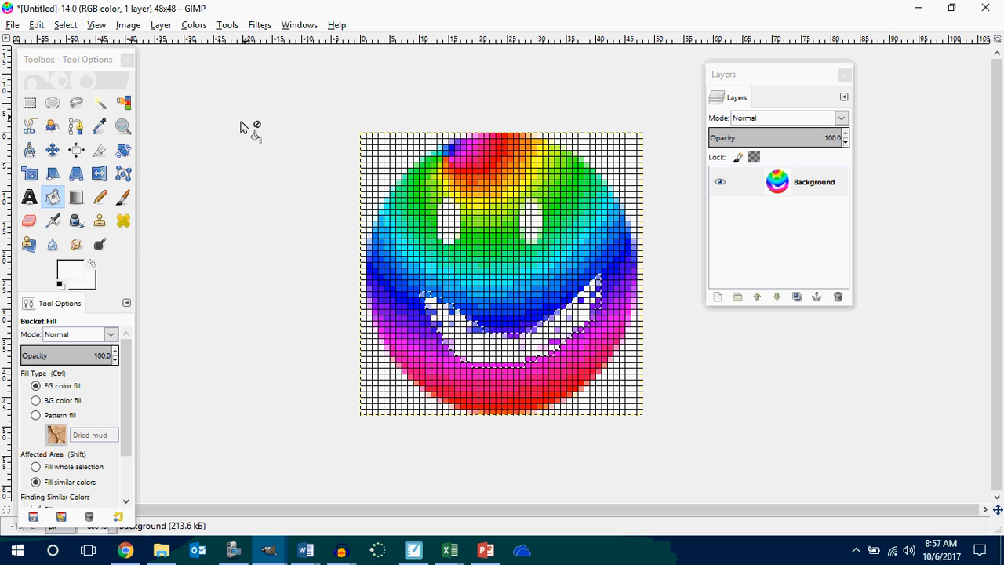
Clear the mouth selection and check how the smiling ball looks at a small size.
click(29, 102)
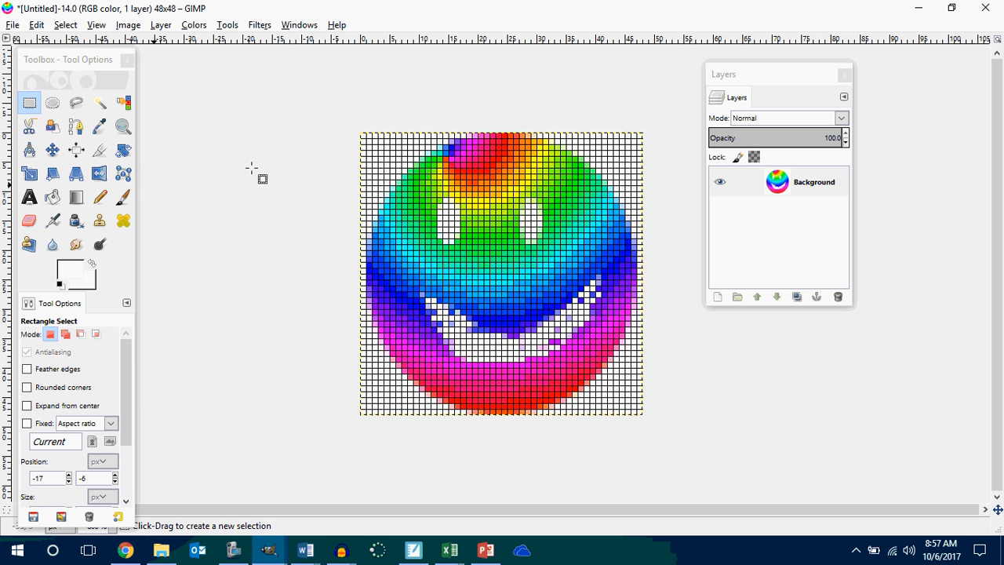
scroll(373, 226, down, 5)
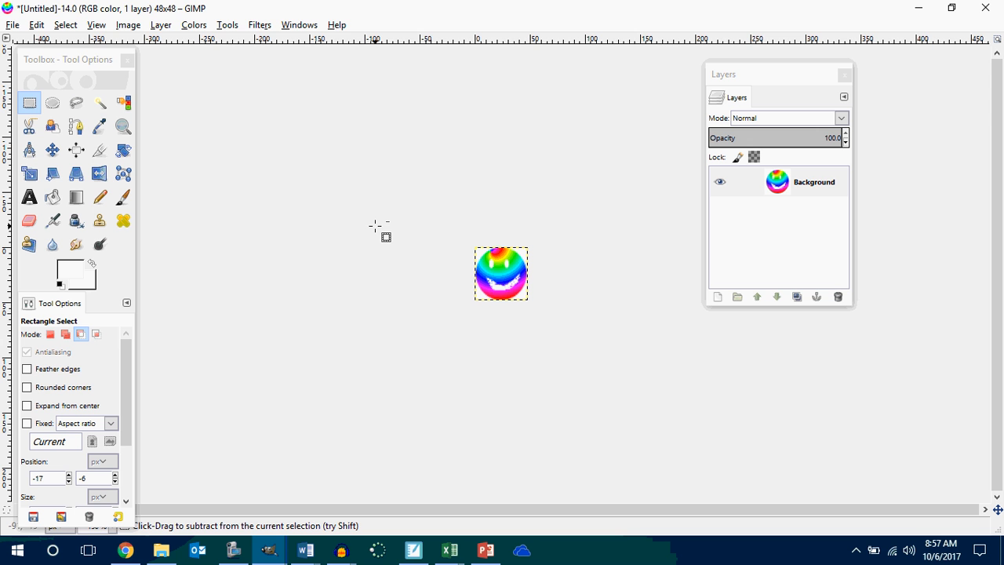
scroll(381, 227, up, 1)
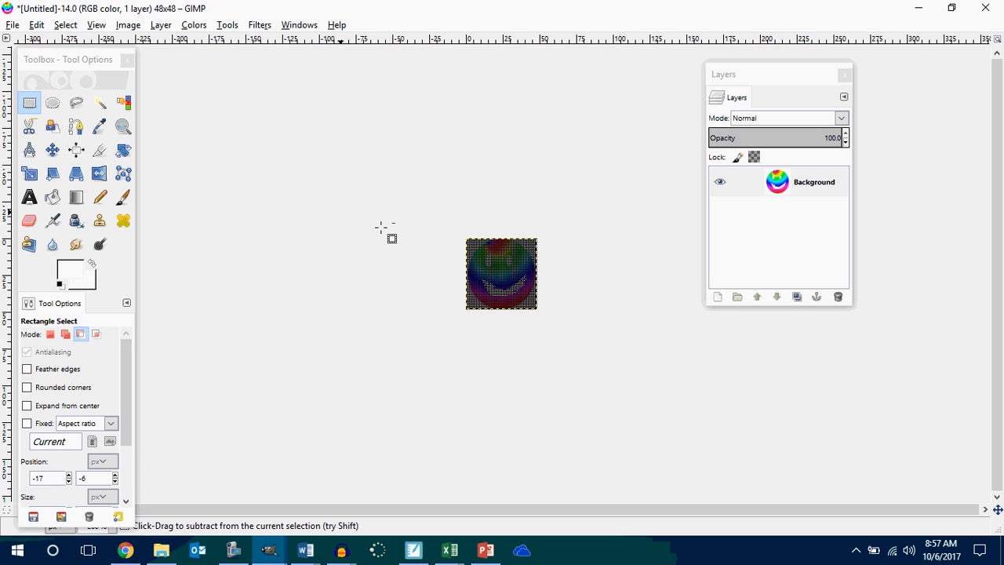
scroll(381, 228, down, 1)
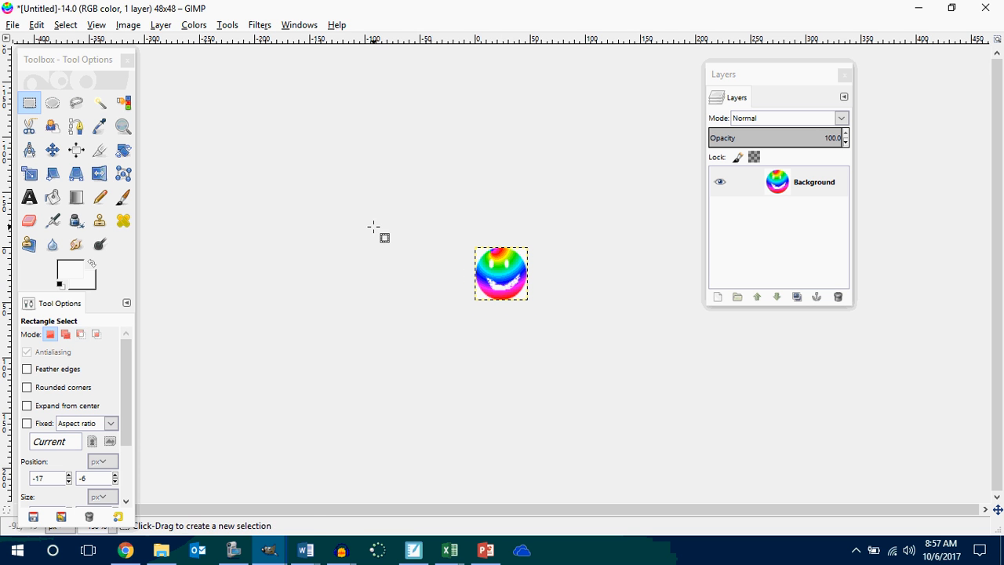
scroll(233, 160, up, 5)
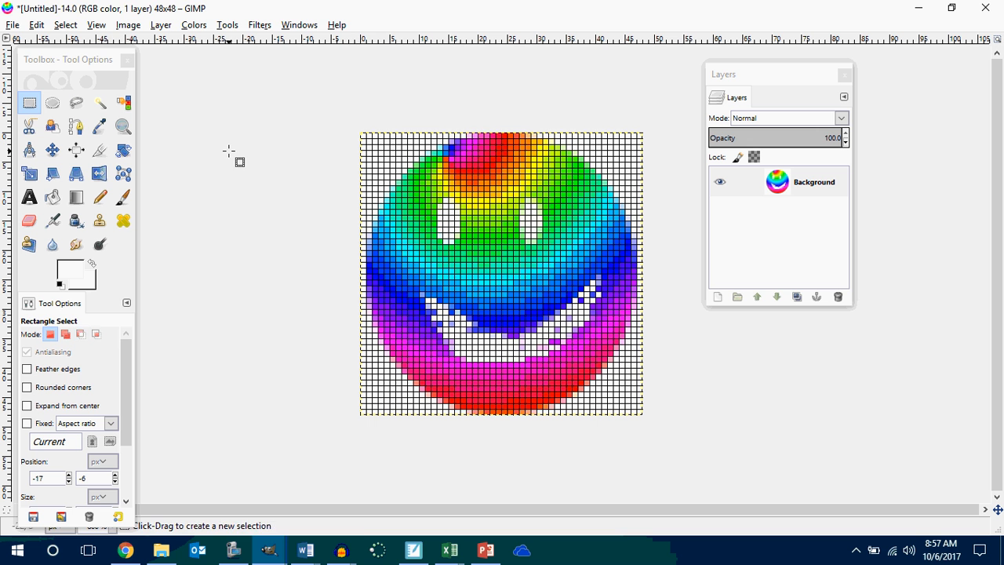
Make a 47 by 50 pixel elliptical selection around the ball at position 0, -1 and add an alpha channel to the Background layer.
click(53, 102)
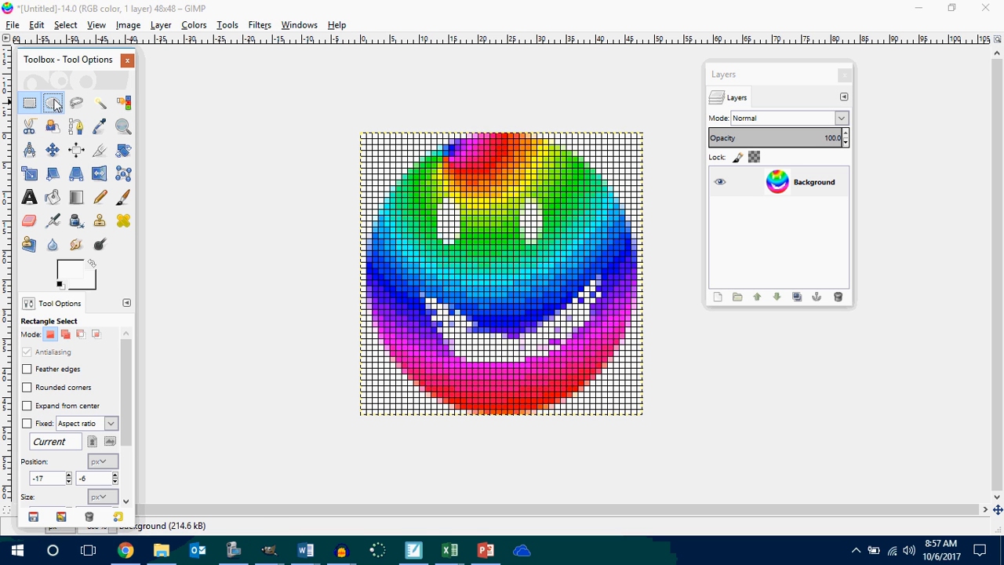
drag(360, 128, 652, 428)
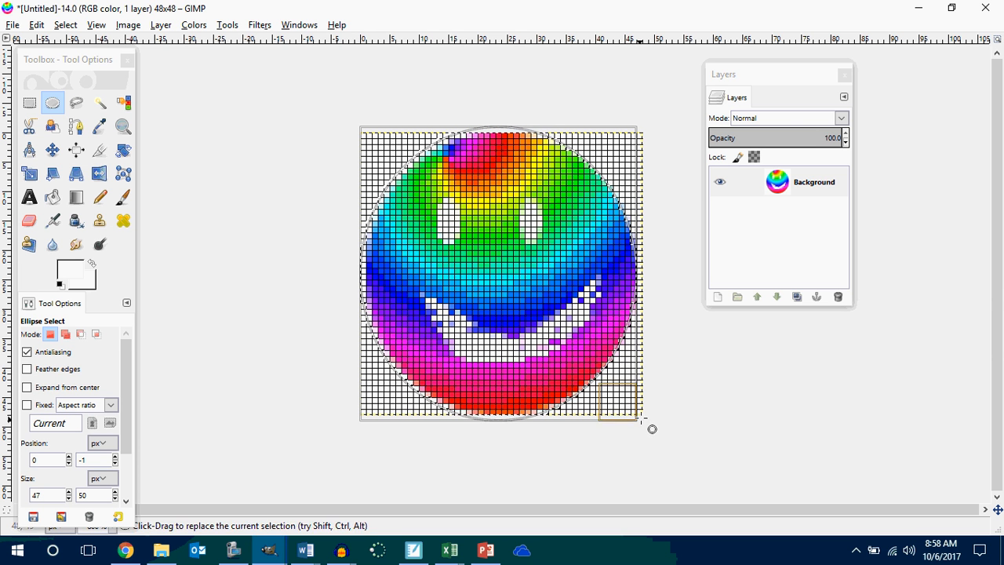
right_click(786, 196)
click(834, 333)
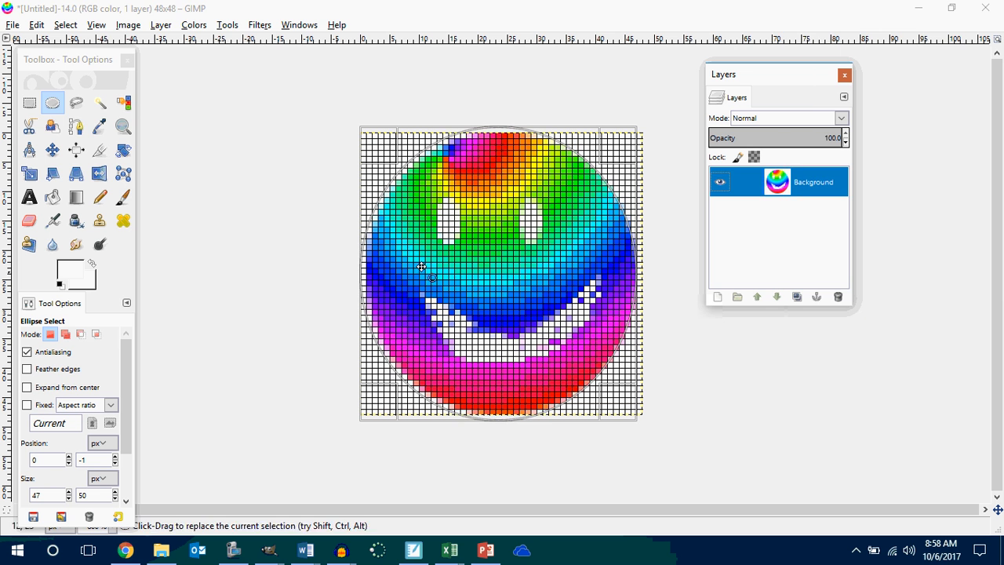
Invert the elliptical selection and delete the white corners outside the ball to make them transparent.
click(65, 24)
click(82, 78)
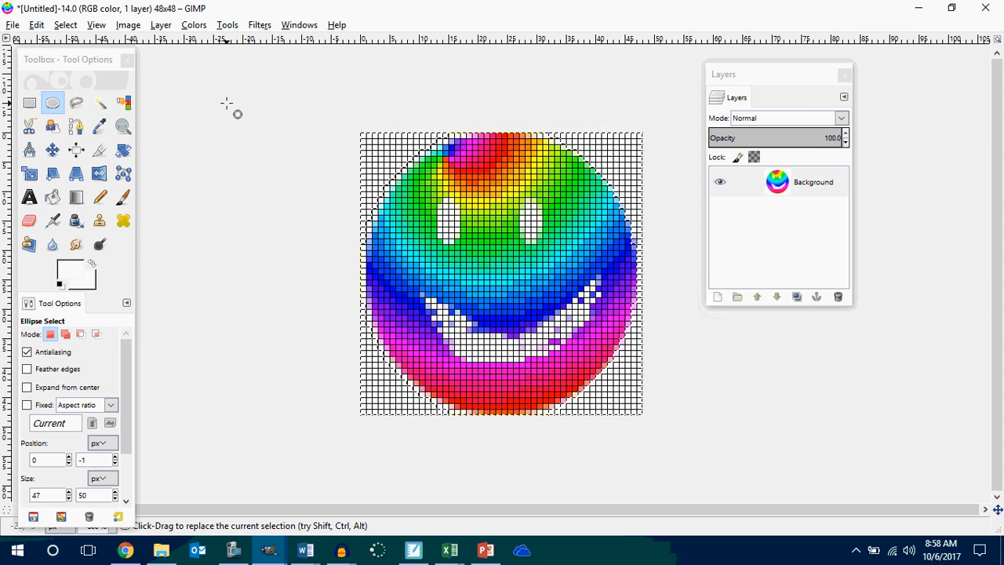
key(Delete)
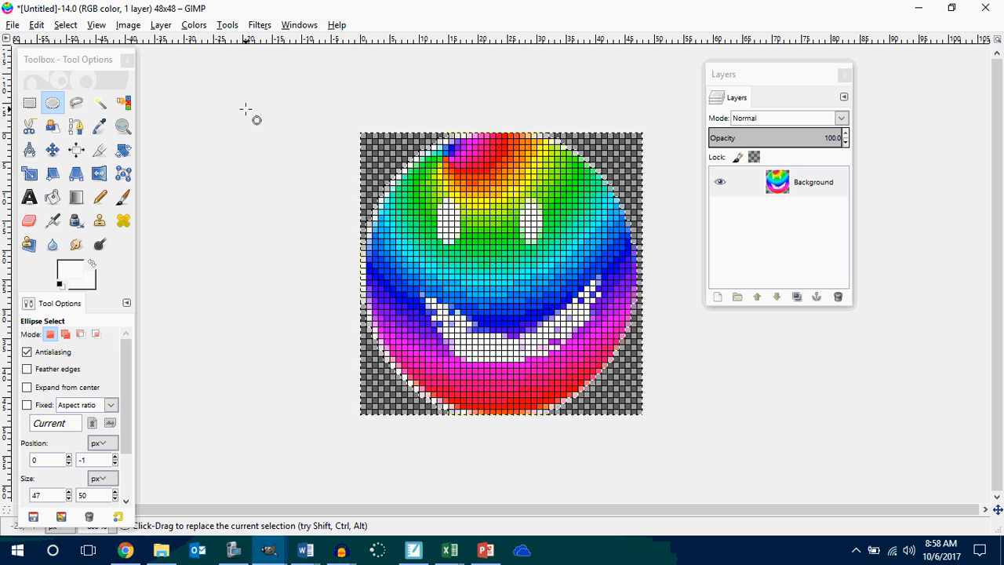
Export the smiling ball image as smiley.png into the P2 Innovators Makers folder with the default PNG options.
click(13, 24)
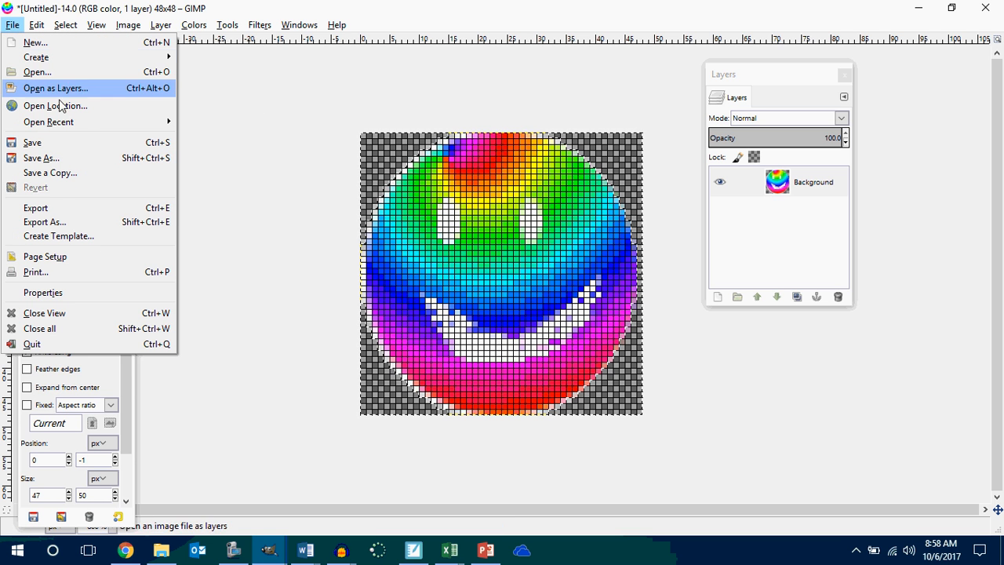
click(51, 222)
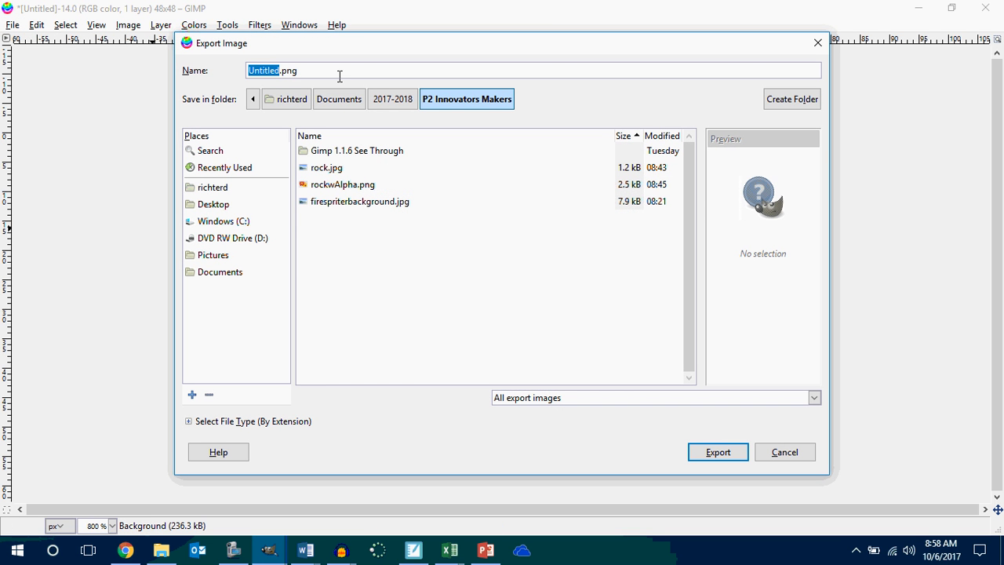
text(smiley)
key(Return)
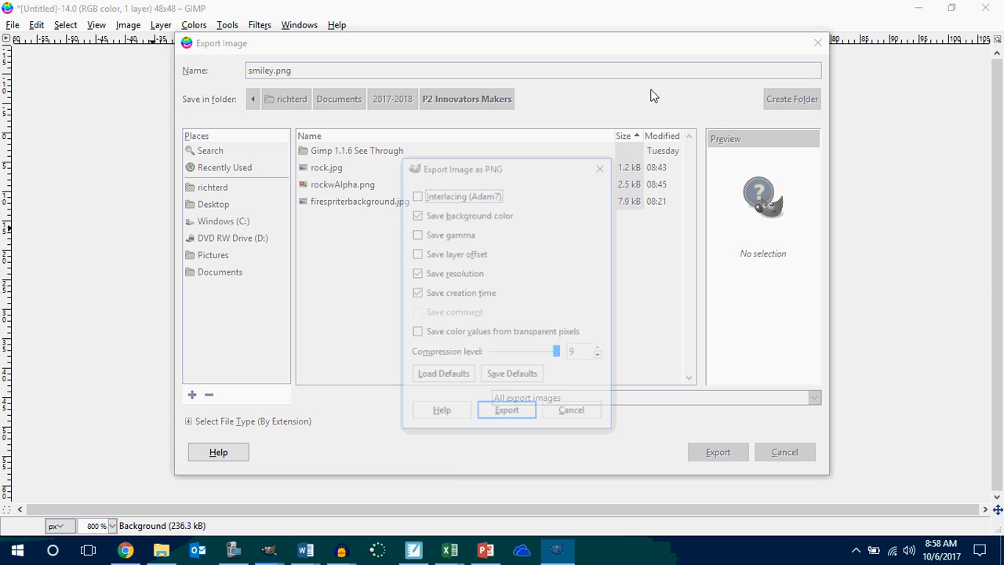
click(521, 420)
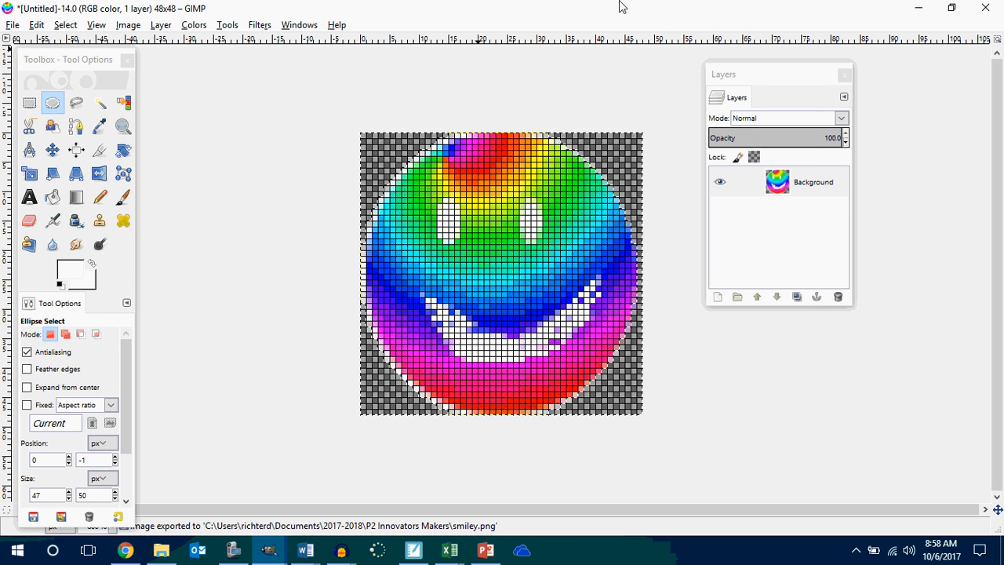
Switch to MIT App Inventor and upload smiley.png as the picture of imgSprMario.
click(920, 8)
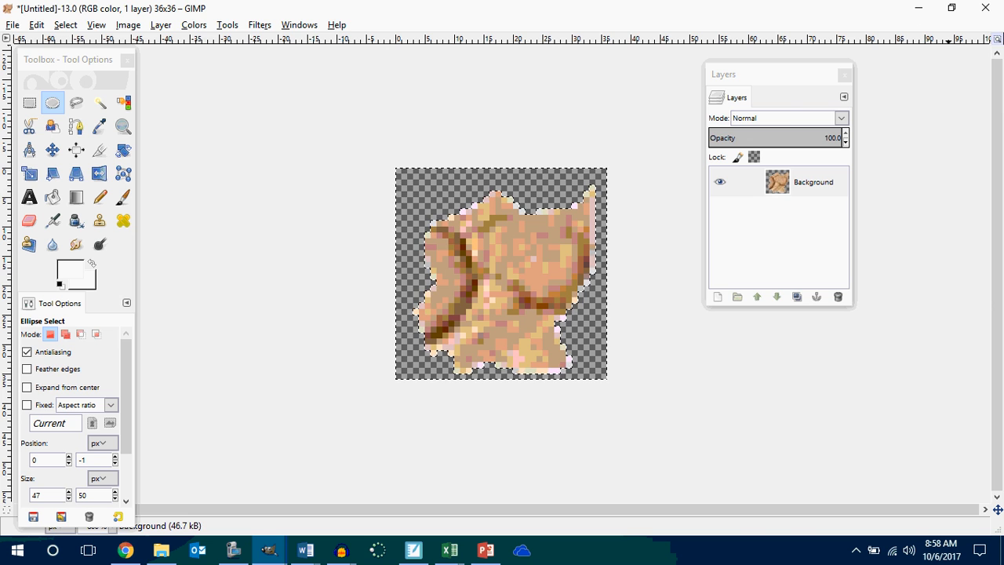
click(915, 9)
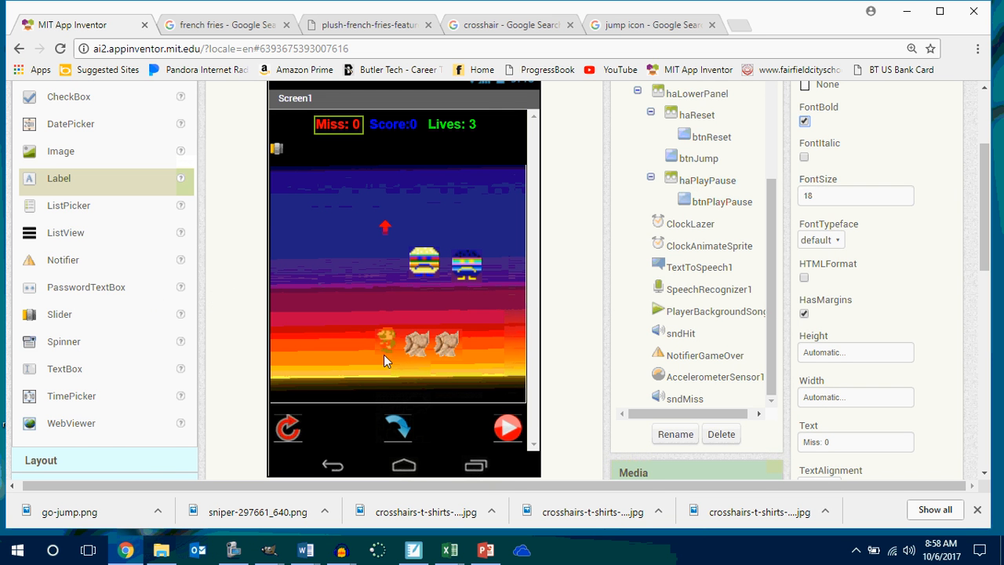
scroll(389, 349, up, 2)
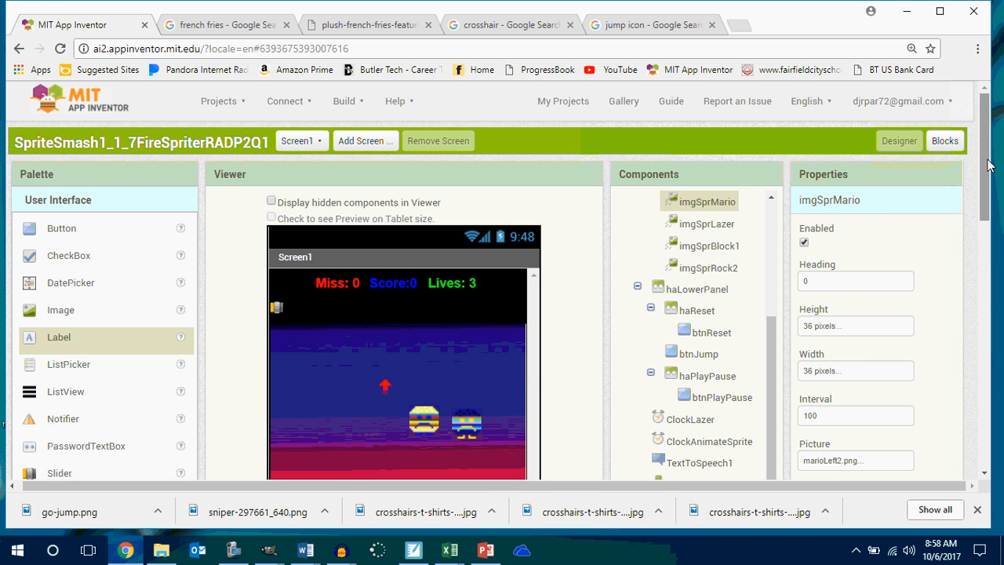
drag(988, 175, 987, 255)
click(886, 219)
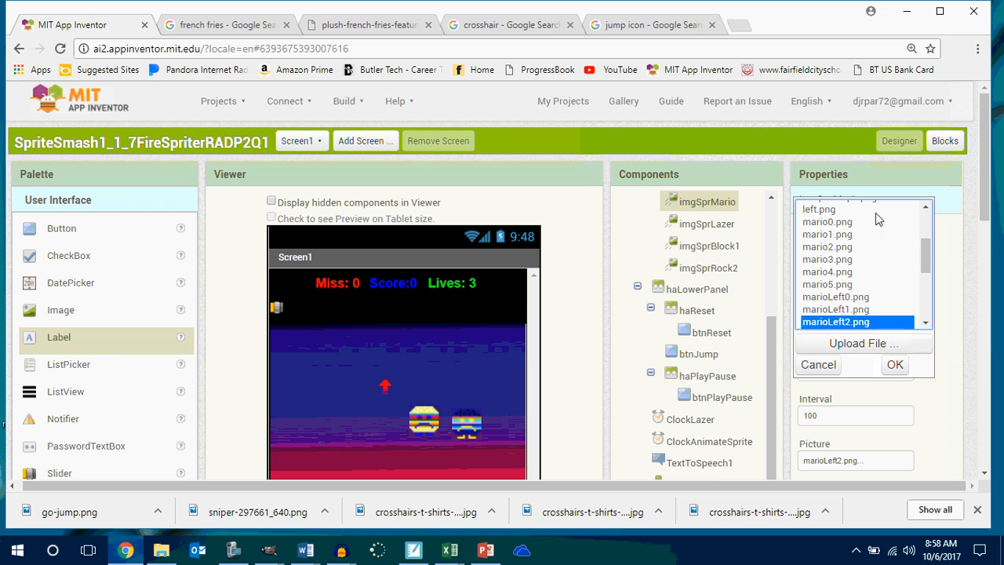
click(834, 346)
click(372, 190)
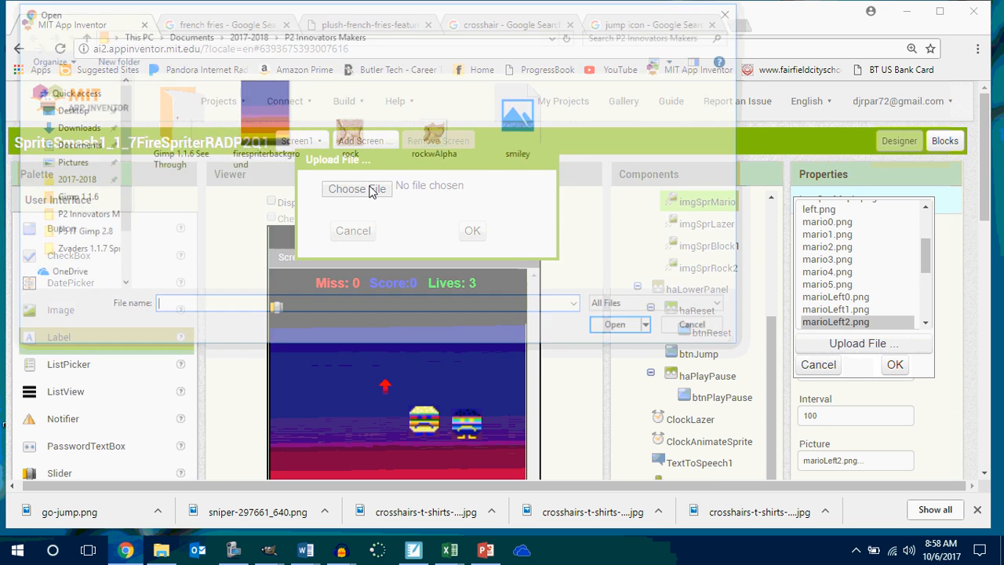
click(510, 149)
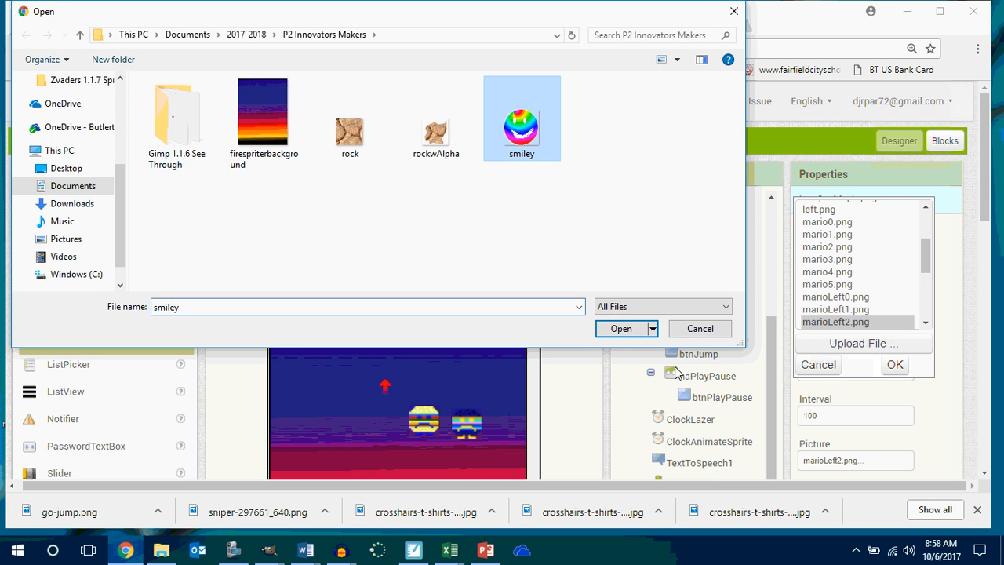
click(620, 328)
click(471, 229)
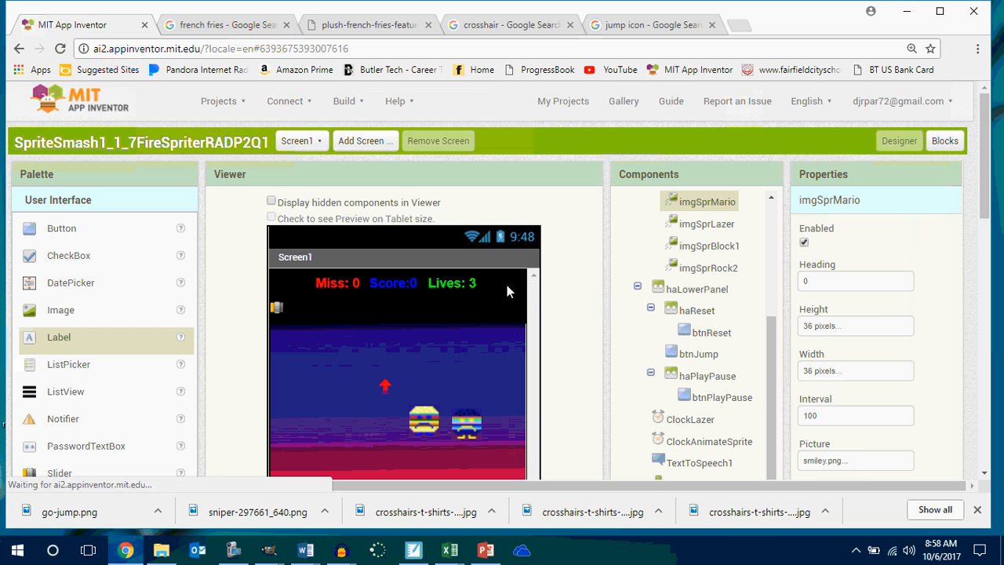
Add a new ImageSprite to the play field canvas above the red arrow, then select imgSprLazer.
drag(984, 201, 997, 251)
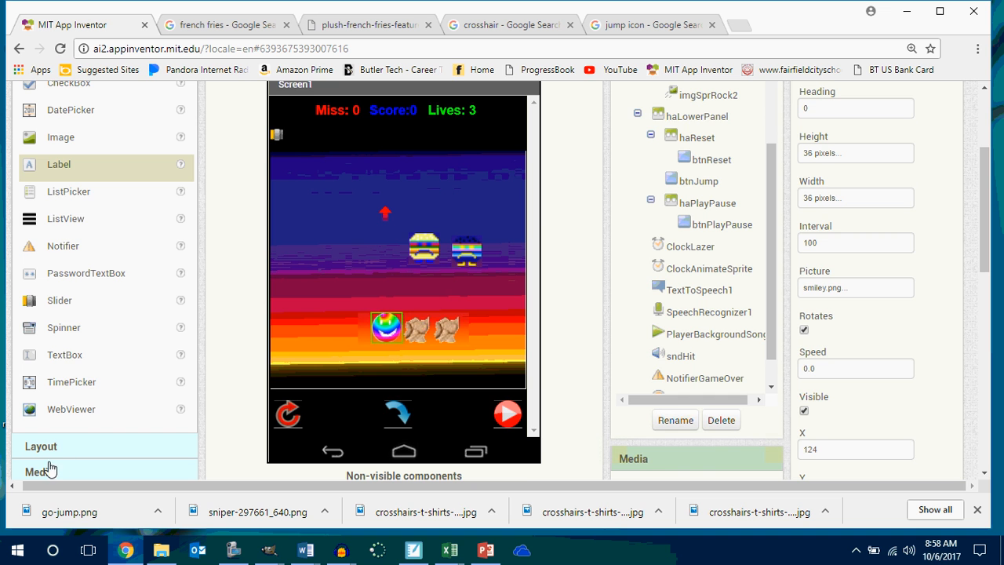
scroll(39, 475, down, 1)
click(68, 421)
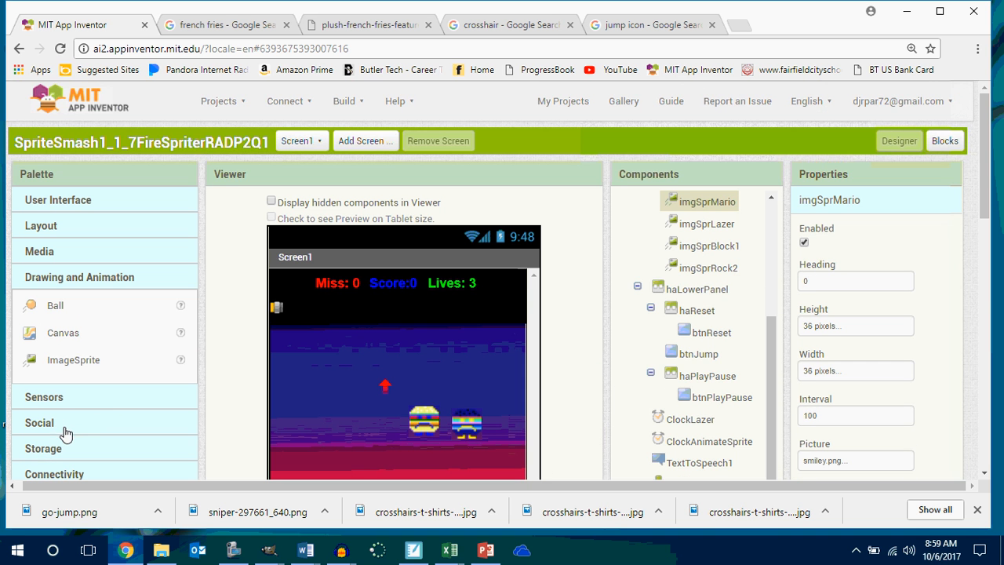
drag(76, 363, 381, 335)
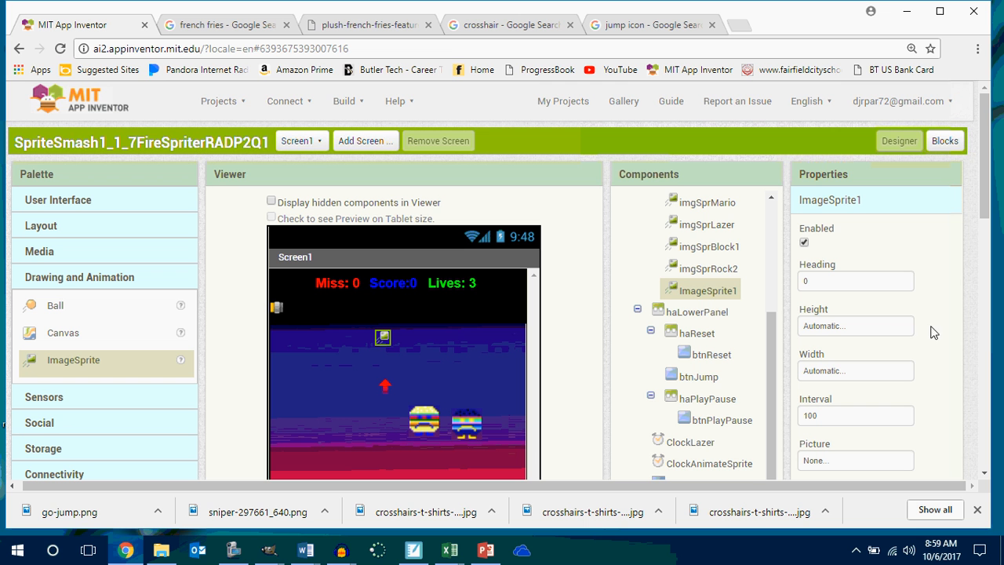
click(706, 225)
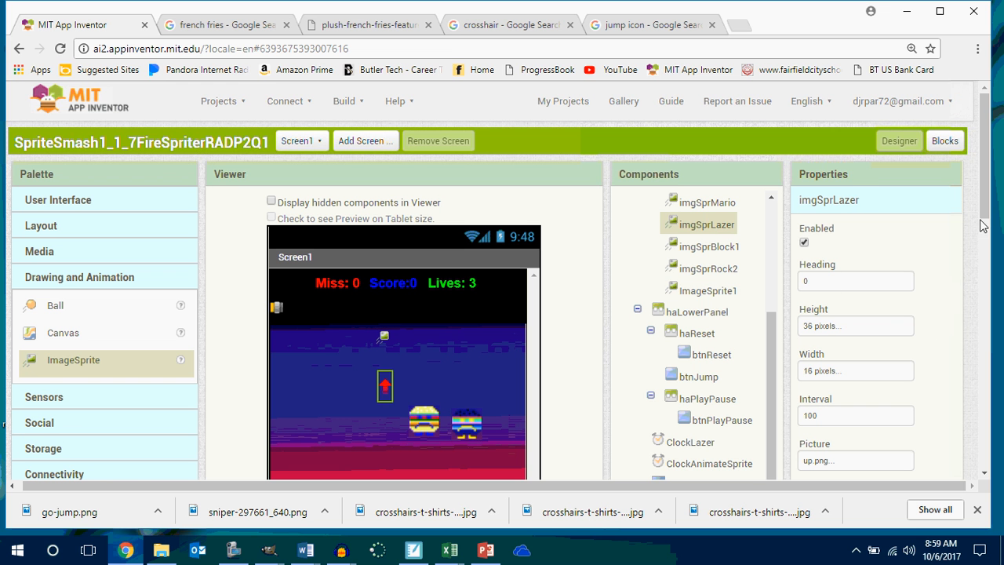
mouse_move(985, 225)
mouse_down()
mouse_move(992, 265)
mouse_move(991, 209)
mouse_up()
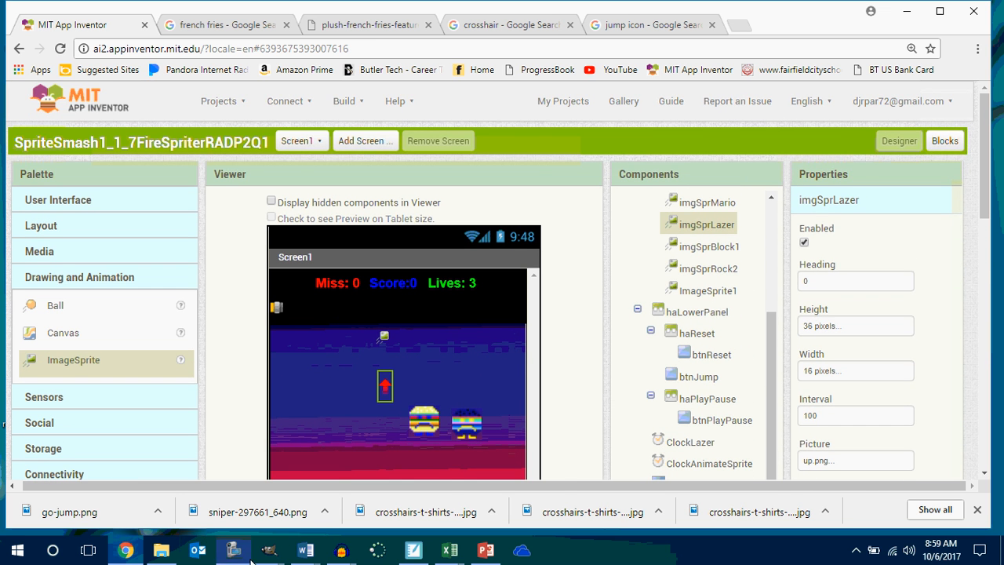
Switch to the smiley image in GIMP and undo the transparent corners, mouth and eyes back to the plain rainbow ball.
mouse_move(273, 552)
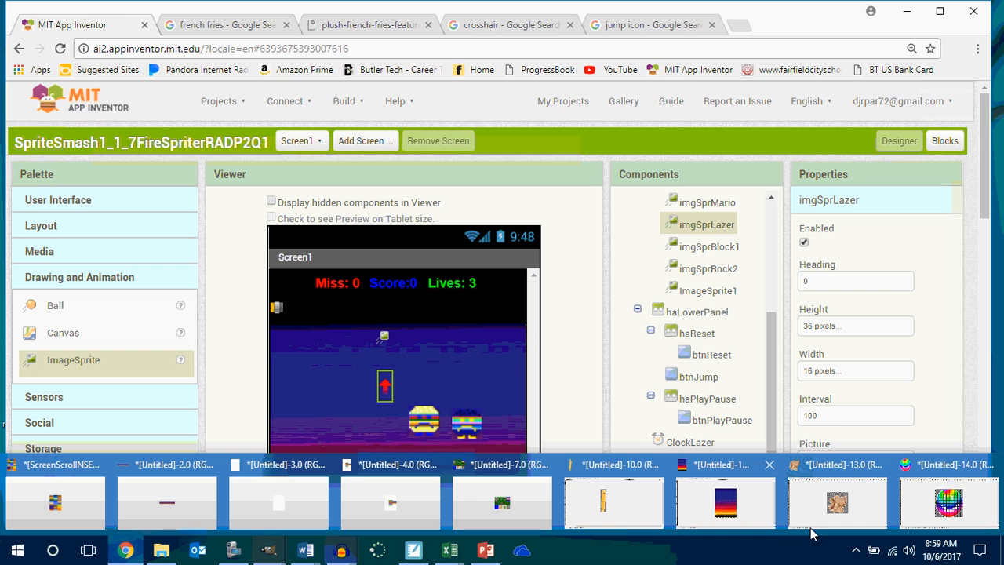
click(949, 502)
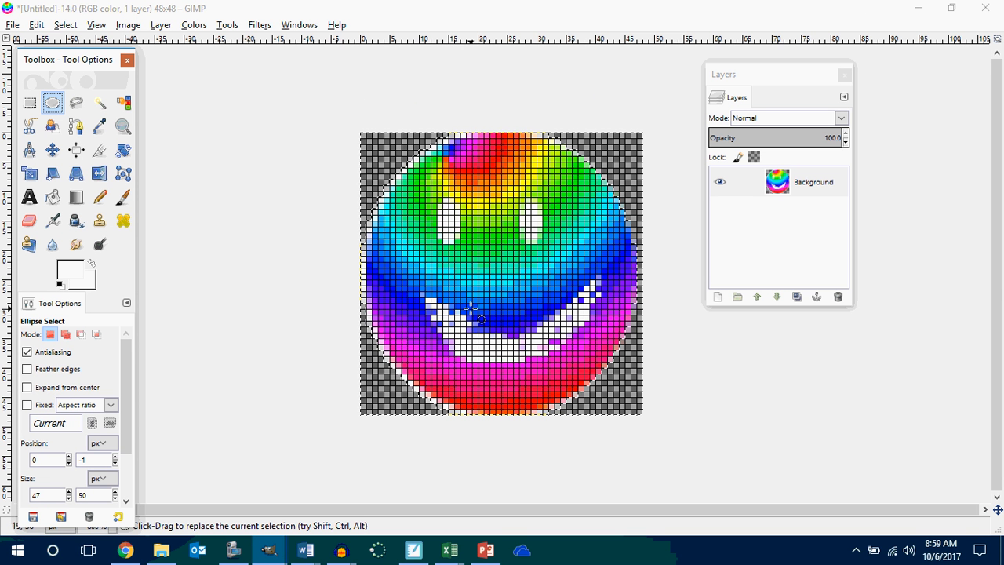
key(ctrl+z)
key(ctrl+z)
key(ctrl+z)
key(ctrl+z)
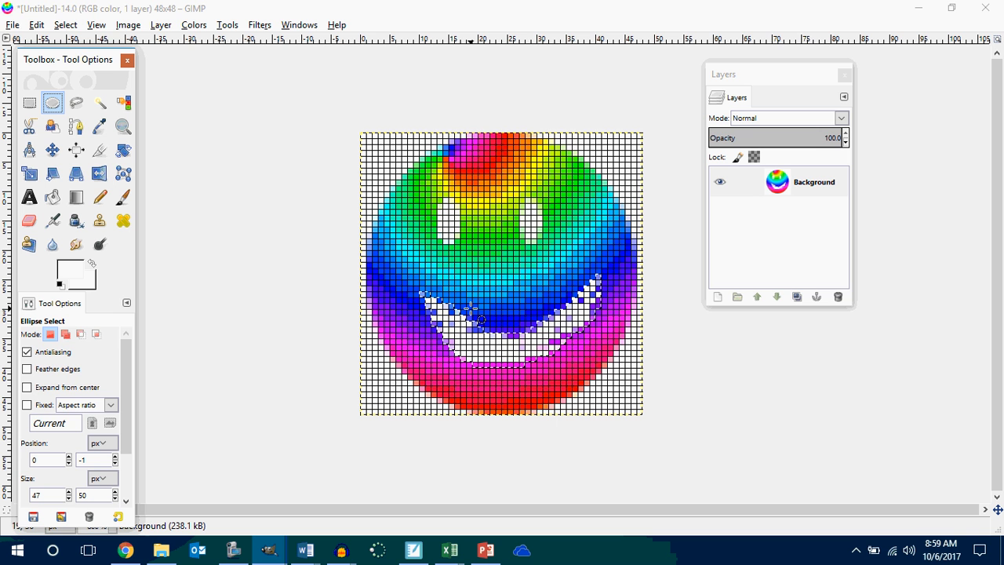
key(ctrl+z)
key(ctrl+z)
key(ctrl+z)
key(ctrl+z)
key(ctrl+z)
key(ctrl+z)
key(ctrl+z)
key(ctrl+z)
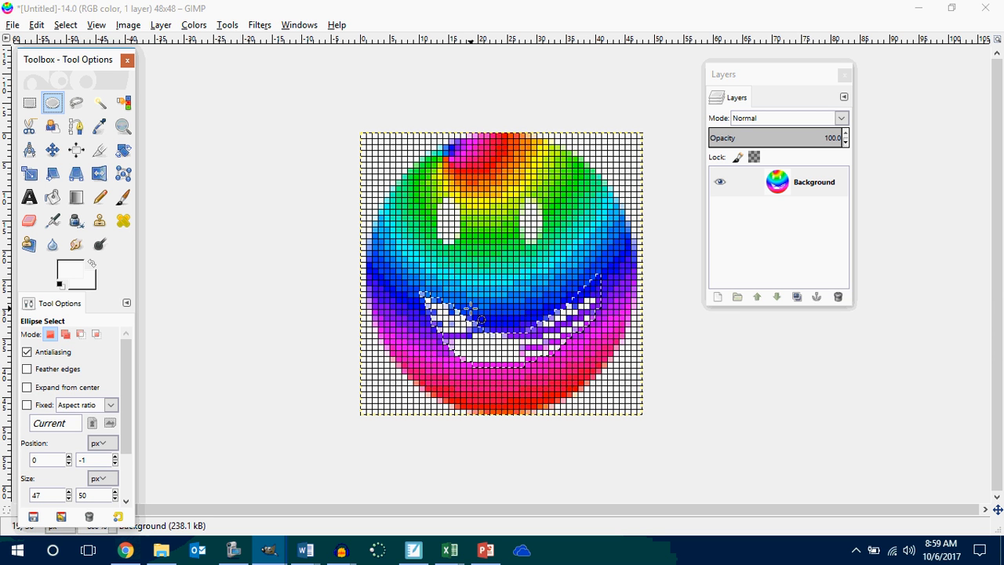
key(ctrl+z)
key(ctrl+z)
key(ctrl+z)
key(ctrl+z)
key(ctrl+z)
key(ctrl+z)
key(ctrl+z)
key(ctrl+z)
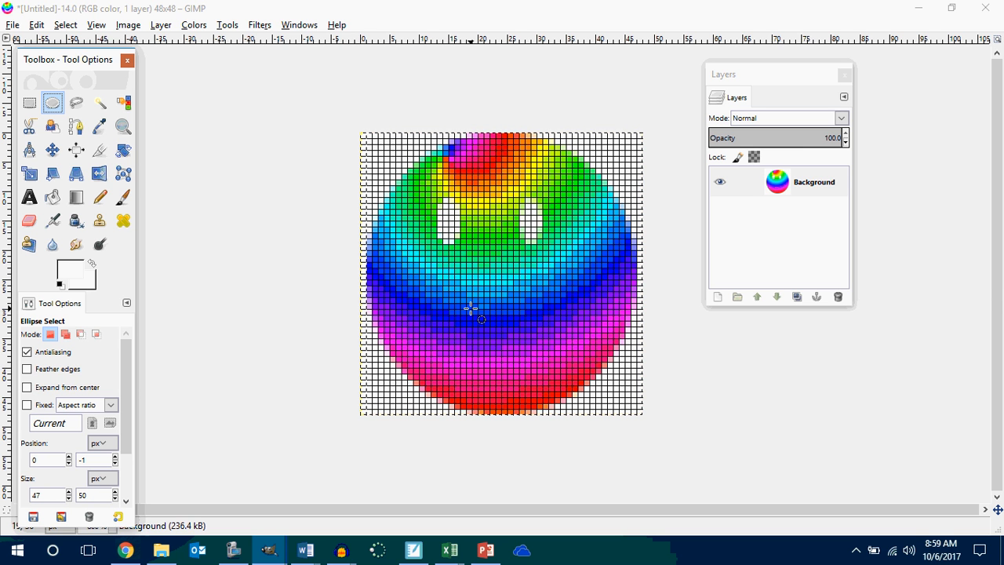
key(ctrl+z)
key(ctrl+z)
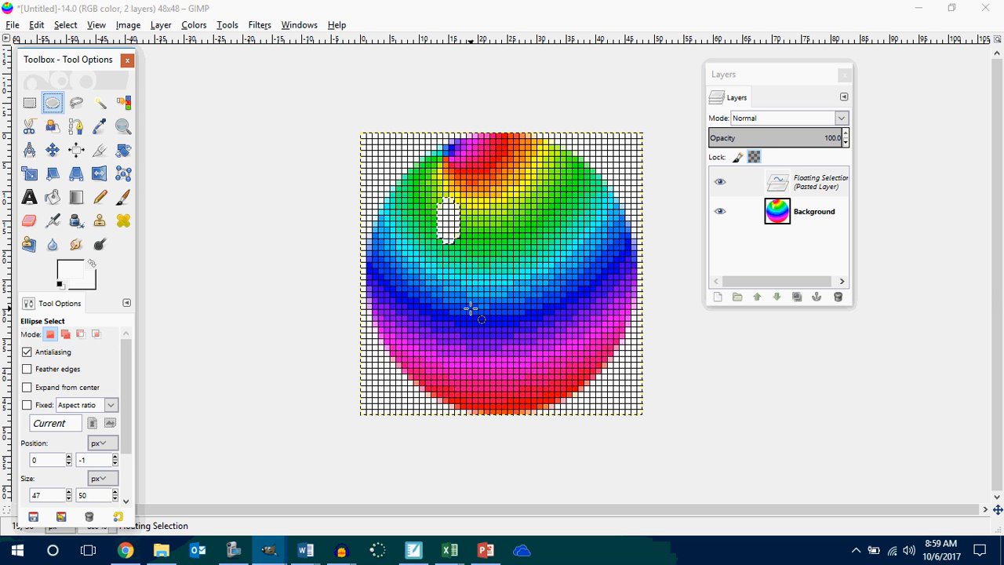
key(ctrl+z)
key(ctrl+z)
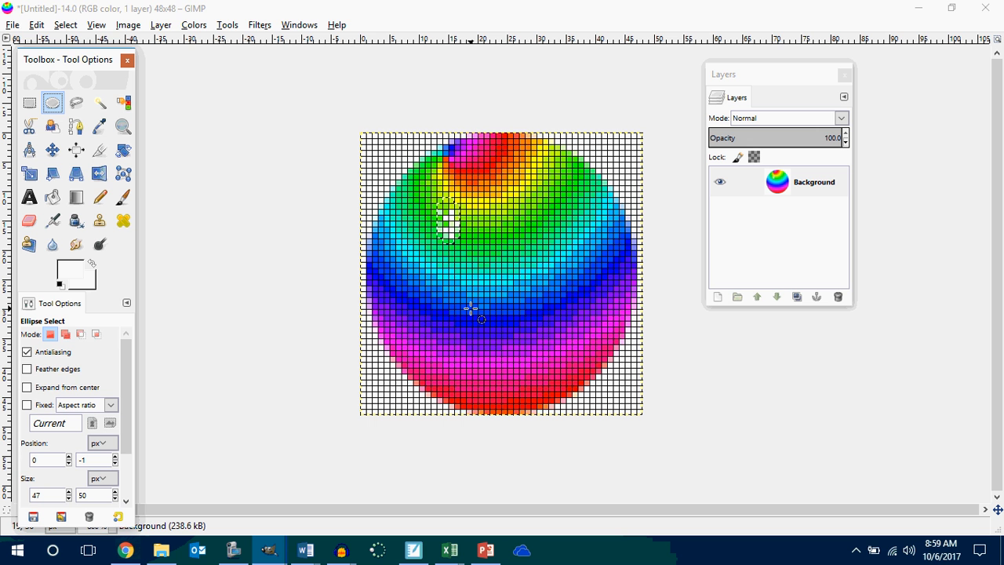
key(ctrl+z)
key(ctrl+z)
key(ctrl+z)
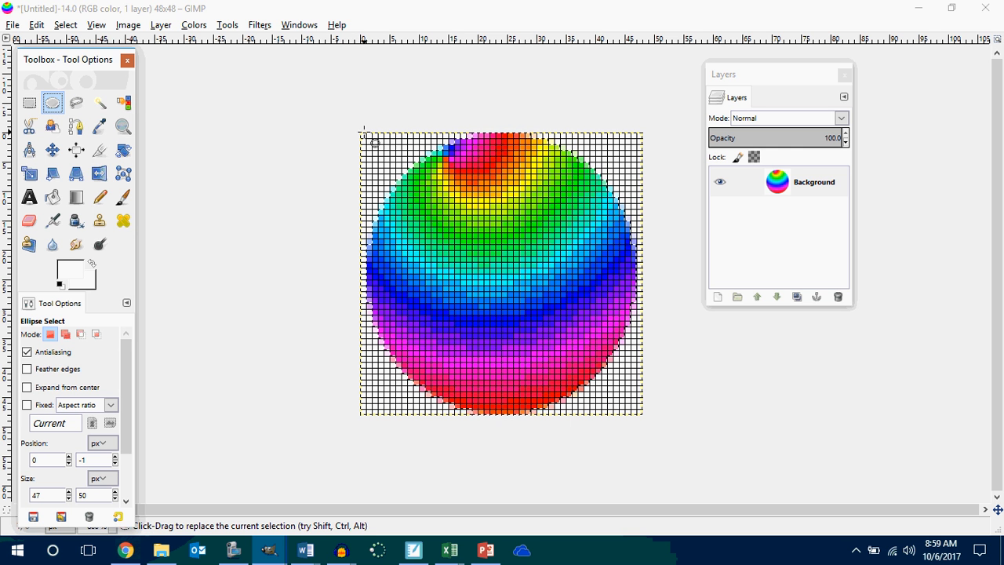
Make a 48 by 48 pixel elliptical selection around the ball at position 0, 0 and add an alpha channel to the Background layer.
drag(360, 131, 654, 423)
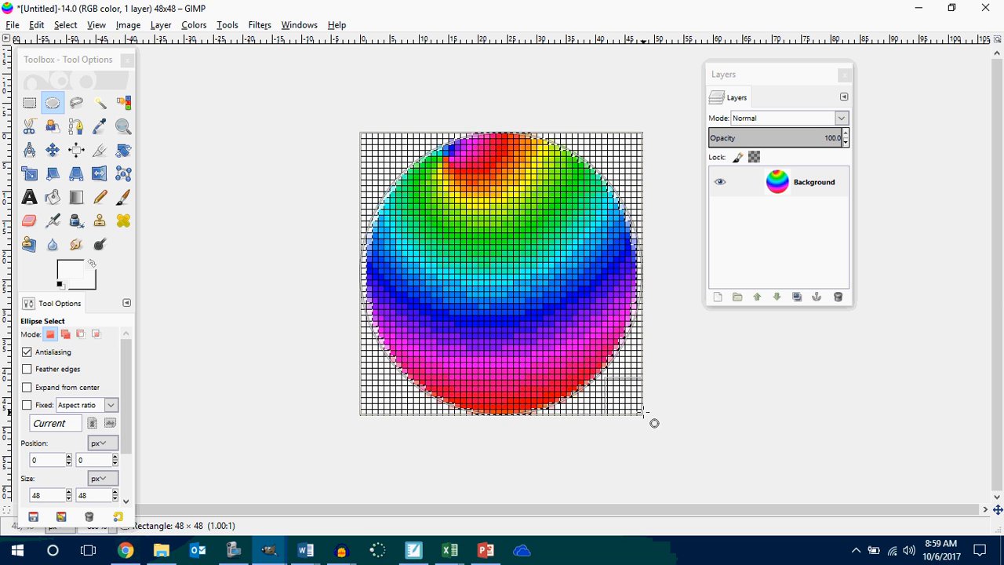
right_click(782, 194)
click(834, 332)
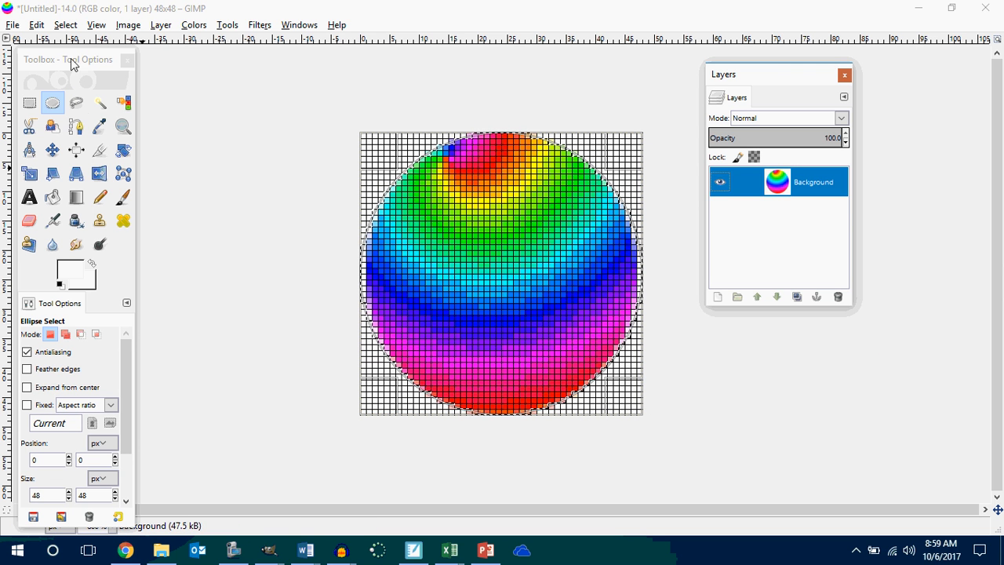
Invert the elliptical selection and delete the white corners around the plain ball to make them transparent.
click(65, 24)
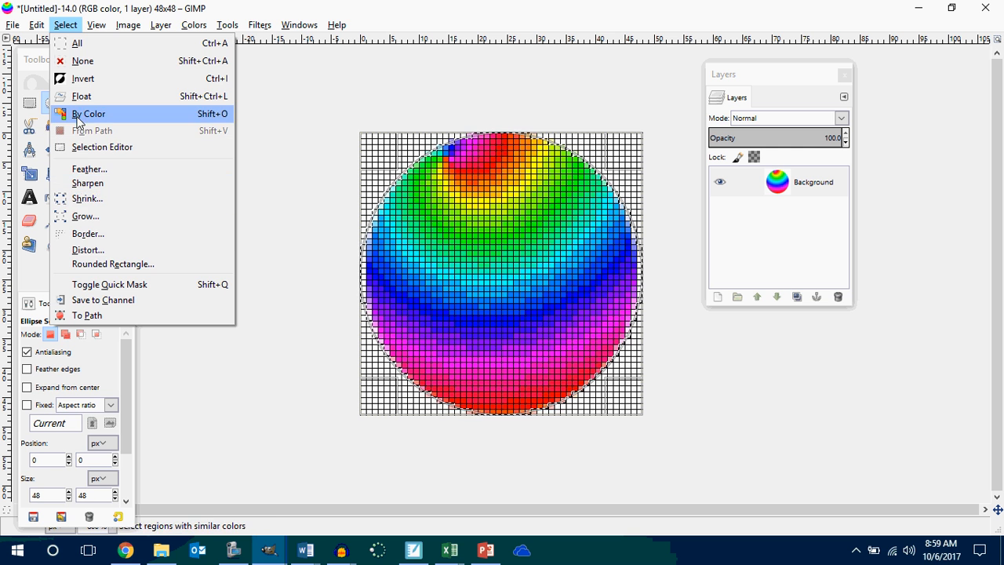
click(88, 80)
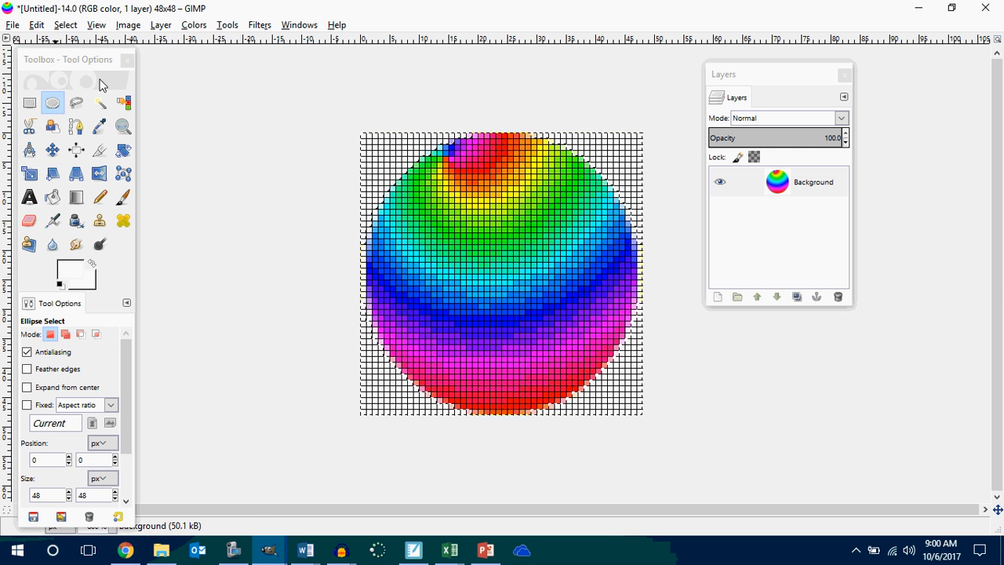
key(Delete)
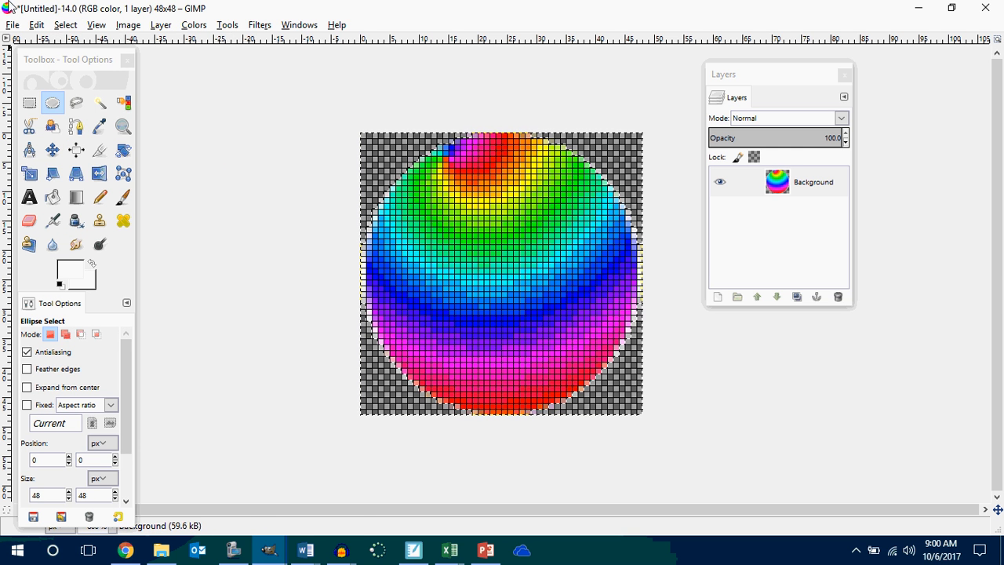
Export the plain rainbow ball as smileyball.png into the P2 Innovators Makers folder with the default PNG options.
click(13, 25)
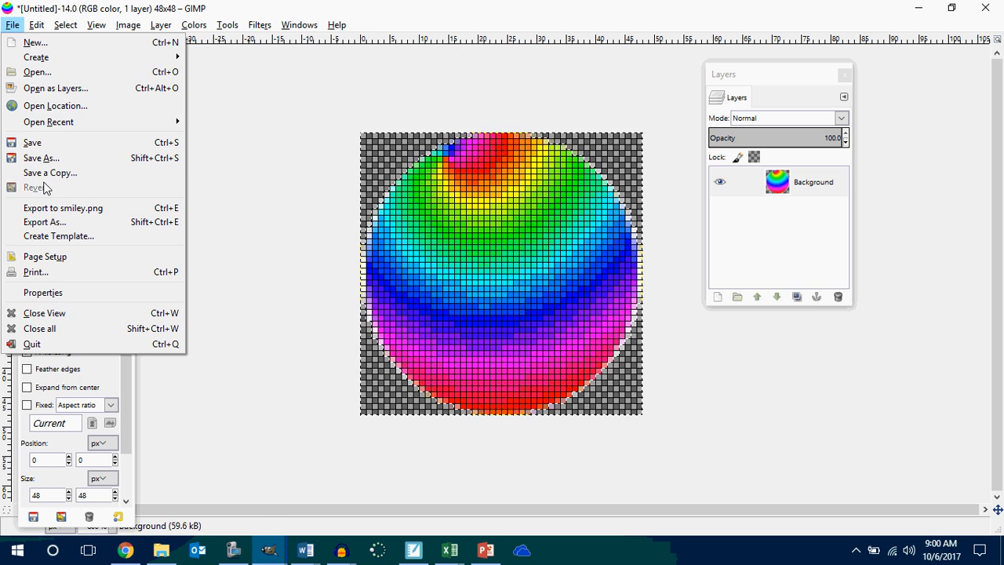
click(49, 223)
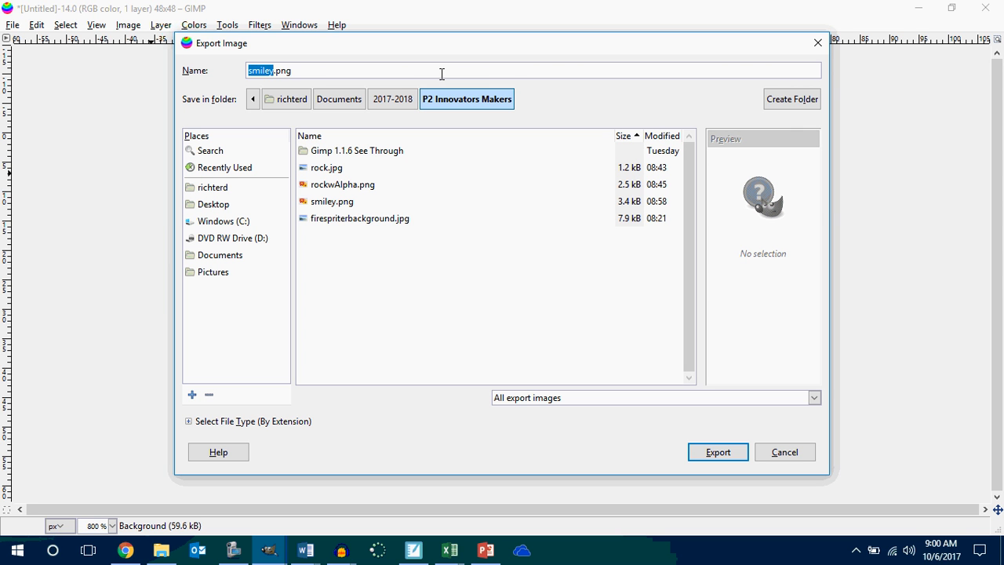
key(Right)
text(ball)
key(Return)
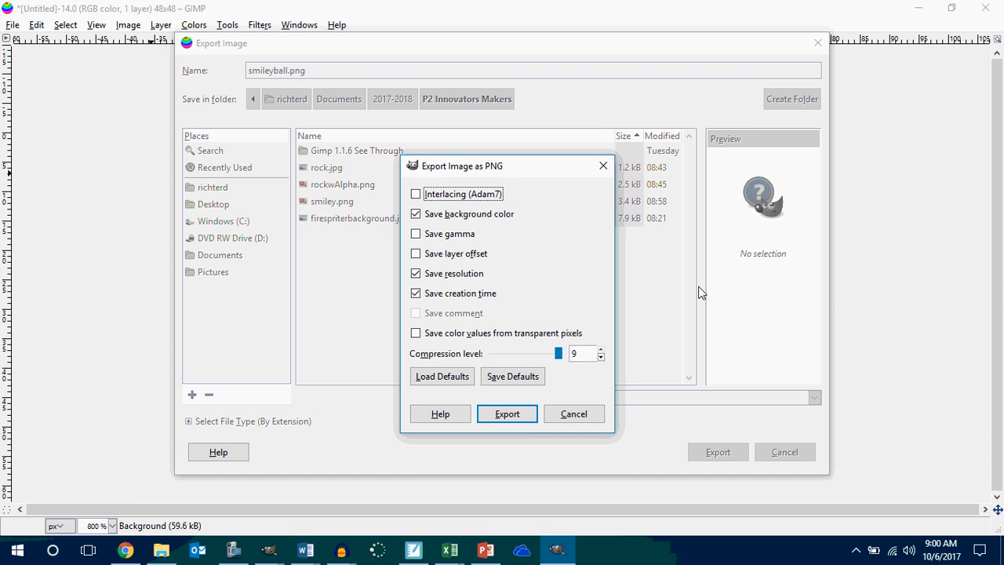
click(523, 423)
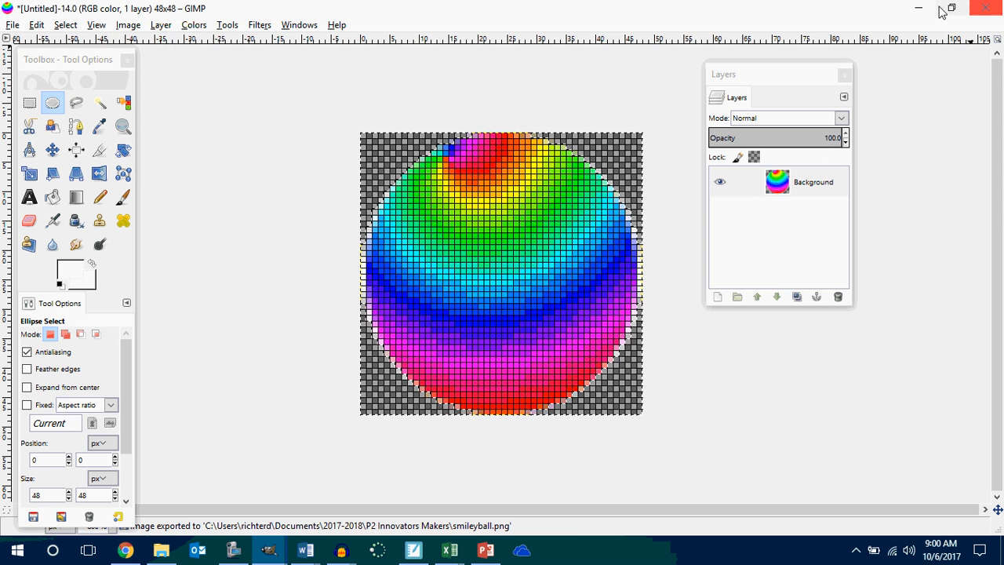
Switch to MIT App Inventor and upload smileyball.png as the picture of imgSprLazer.
click(918, 8)
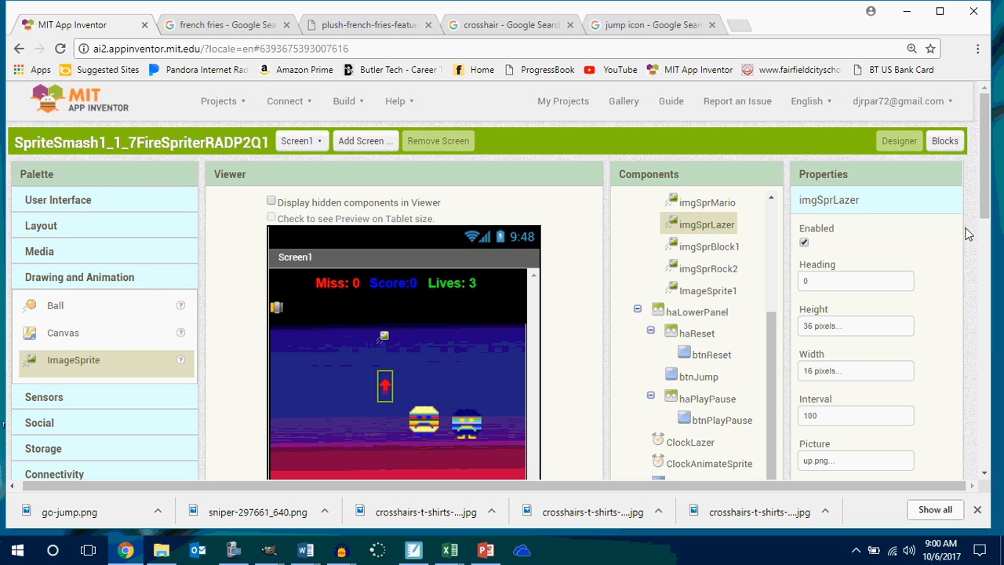
drag(986, 196, 970, 268)
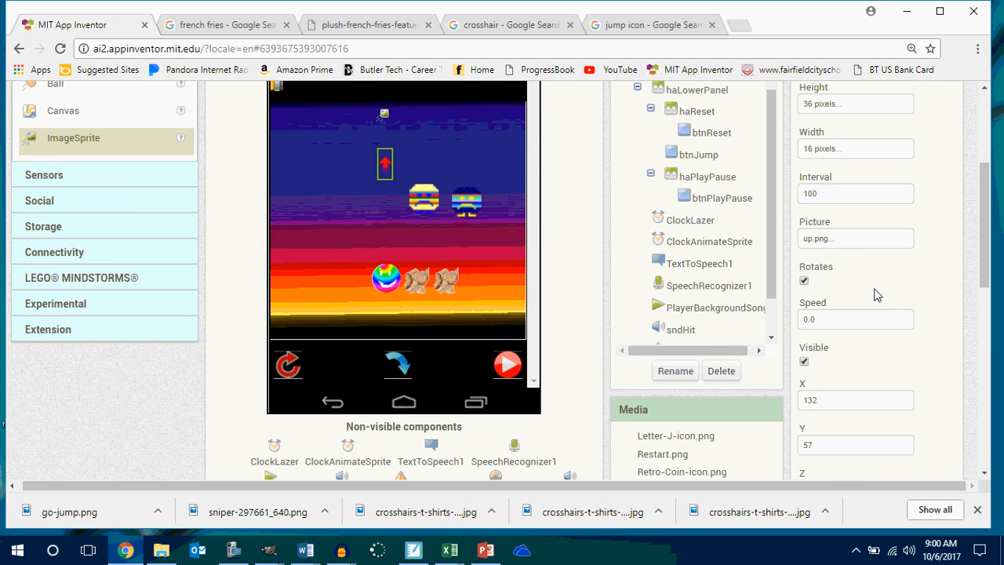
click(840, 242)
click(851, 227)
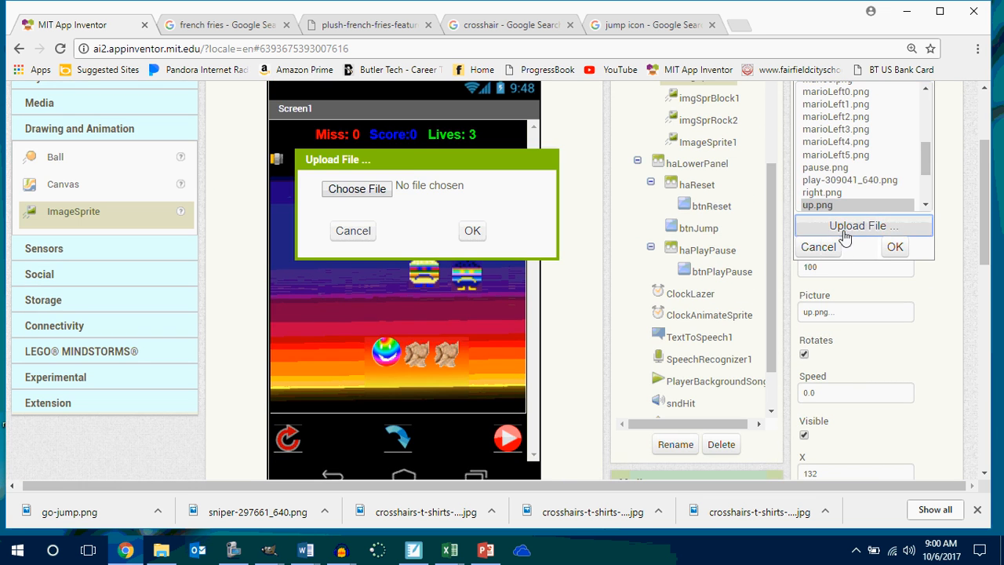
click(355, 189)
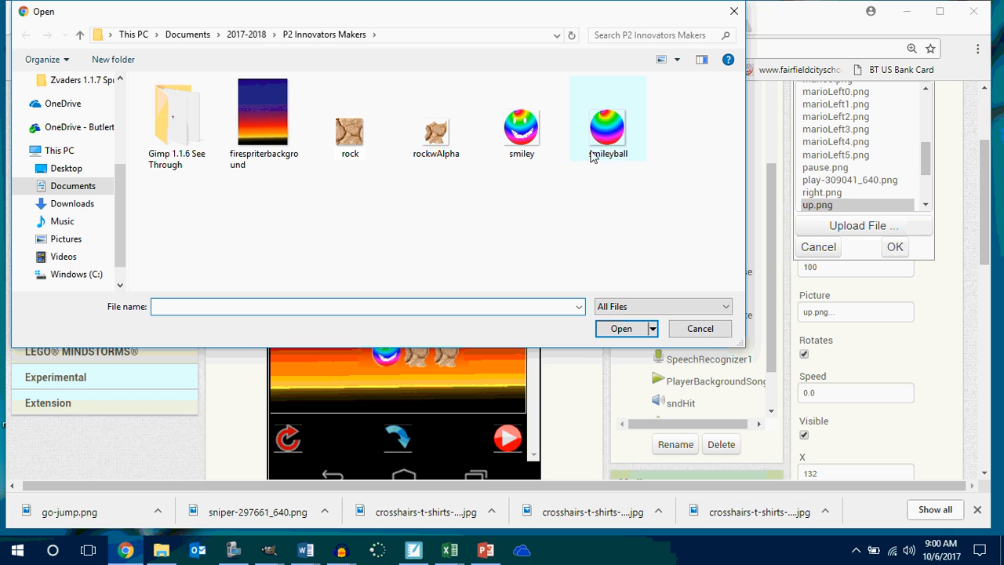
click(613, 143)
click(623, 328)
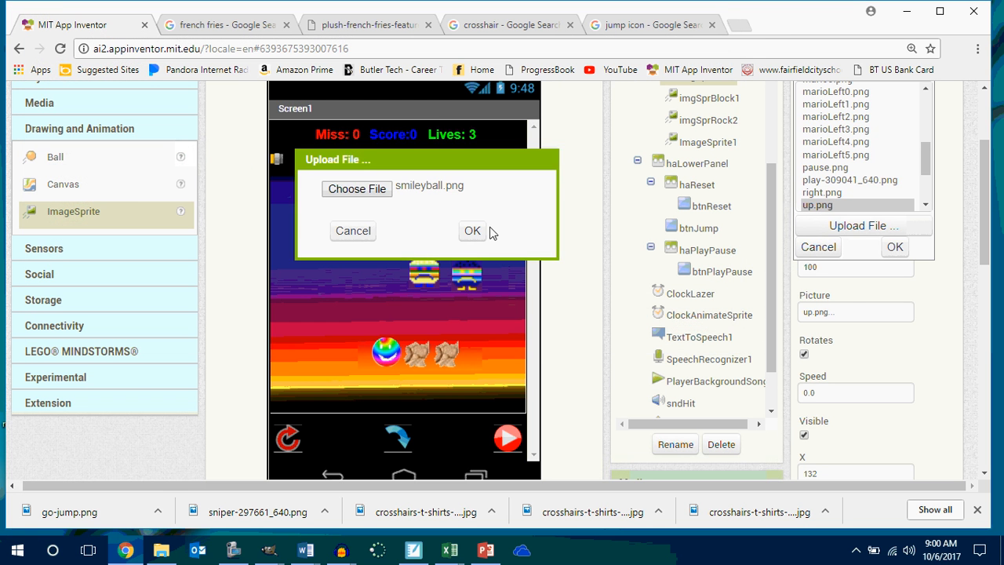
click(477, 230)
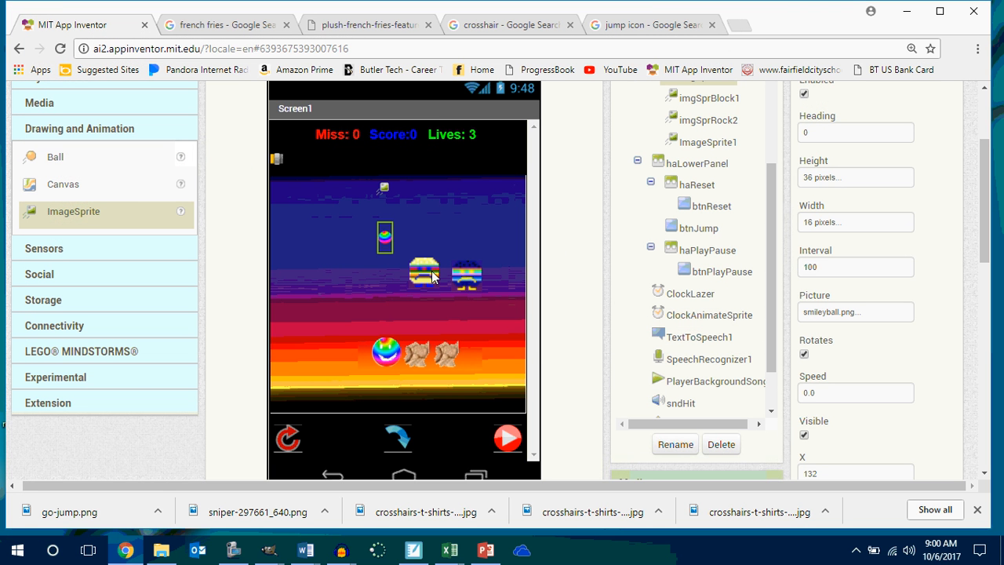
drag(380, 243, 384, 477)
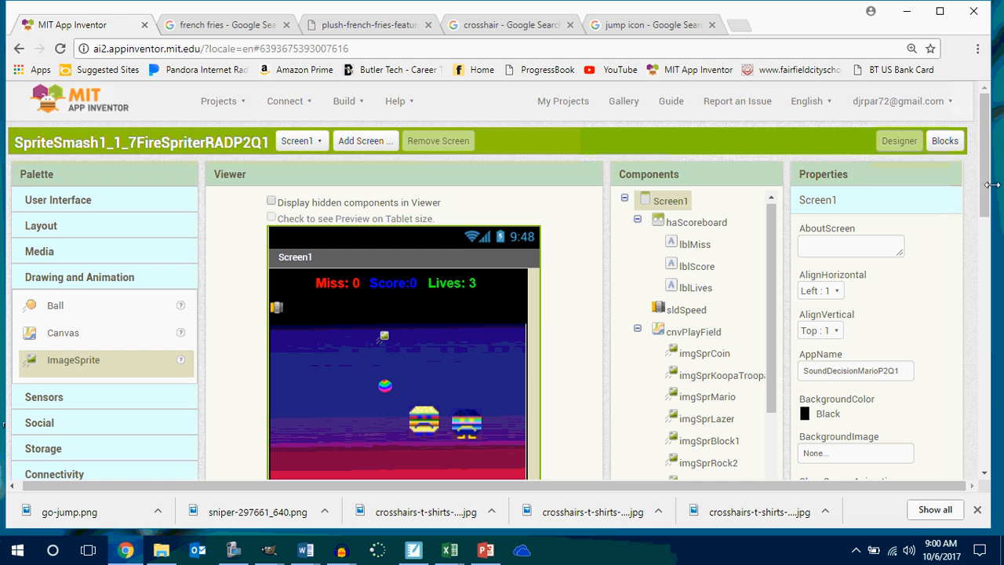